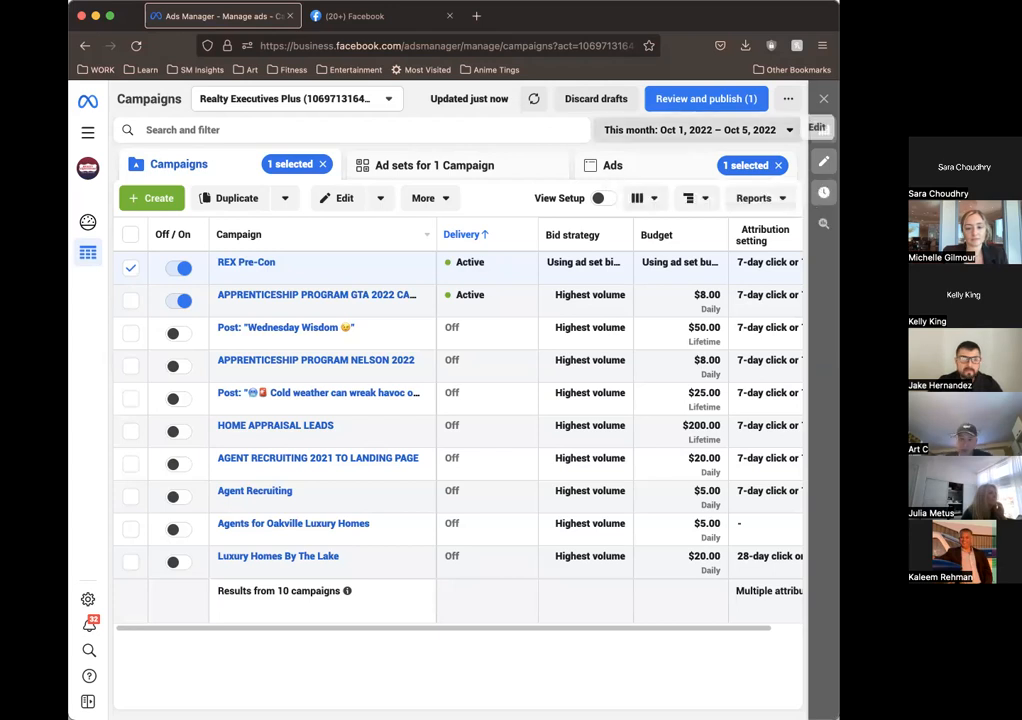
Step: Go to facebook.com and open the Realty Executives Plus Ltd., Brokerage page
{"action": "left_click", "coordinate": [276, 46]}
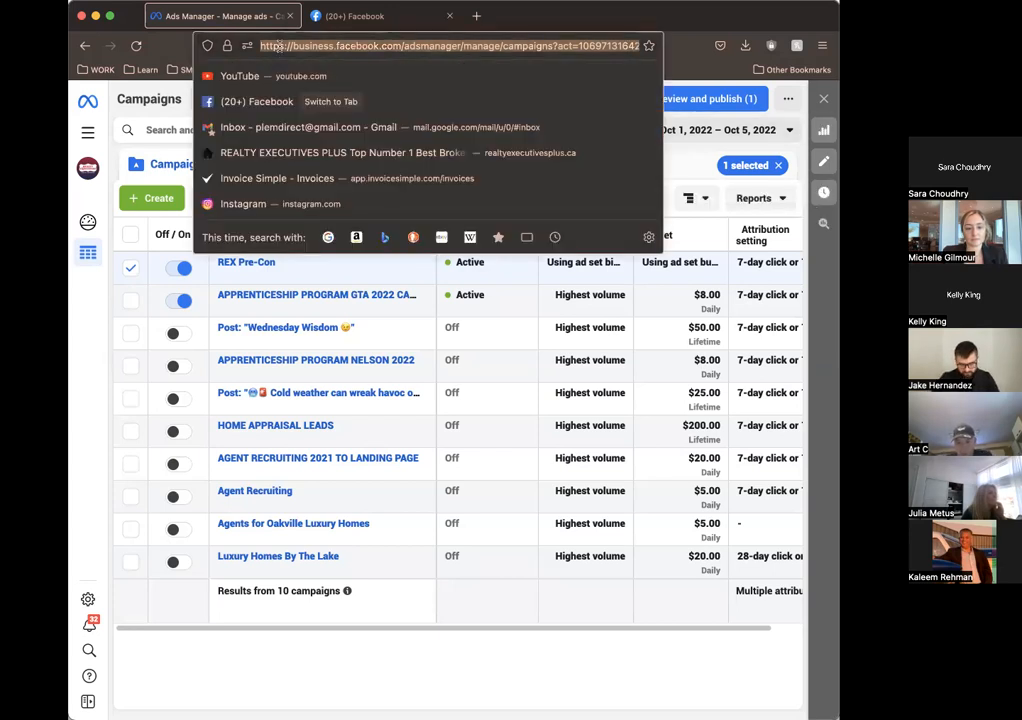
{"action": "type", "text": "face"}
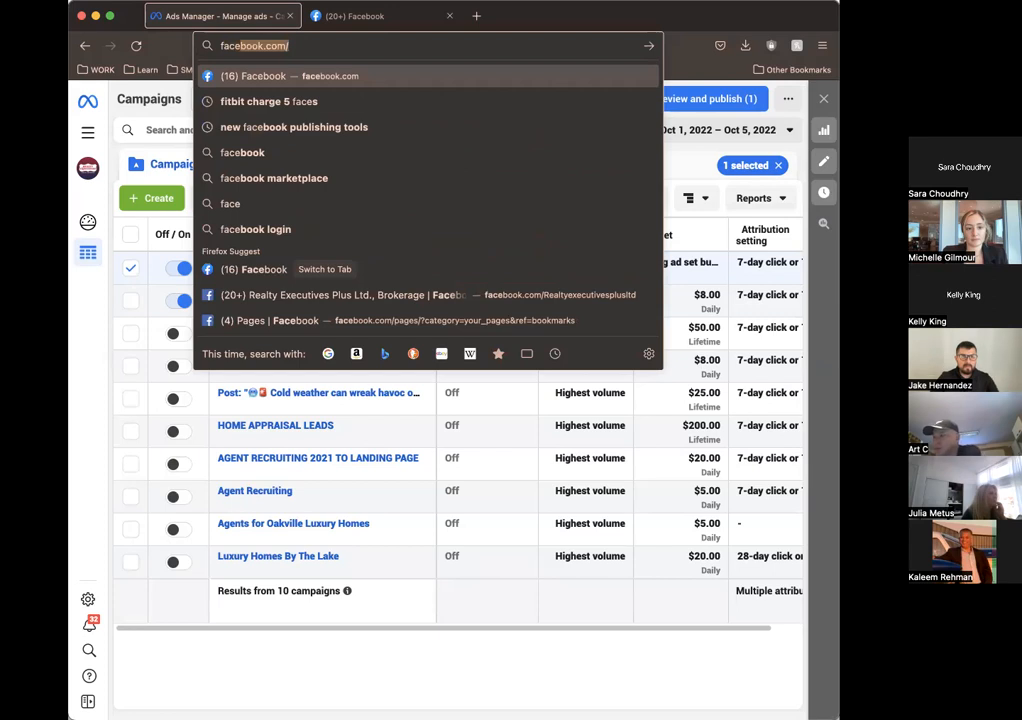
{"action": "key", "text": "Return"}
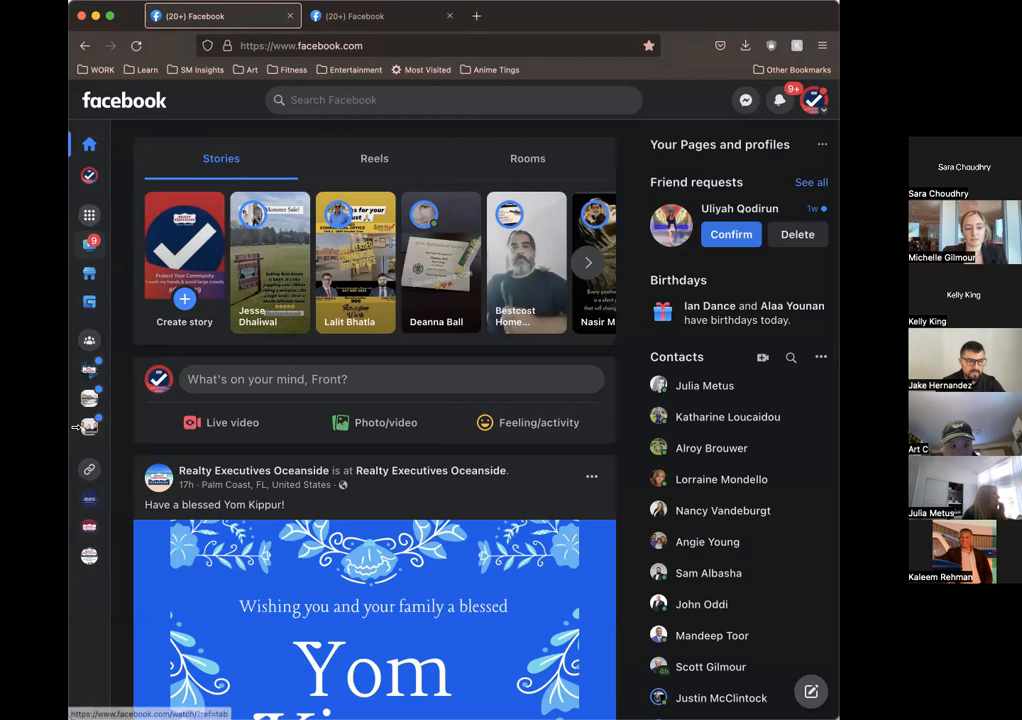
{"action": "left_click", "coordinate": [86, 528]}
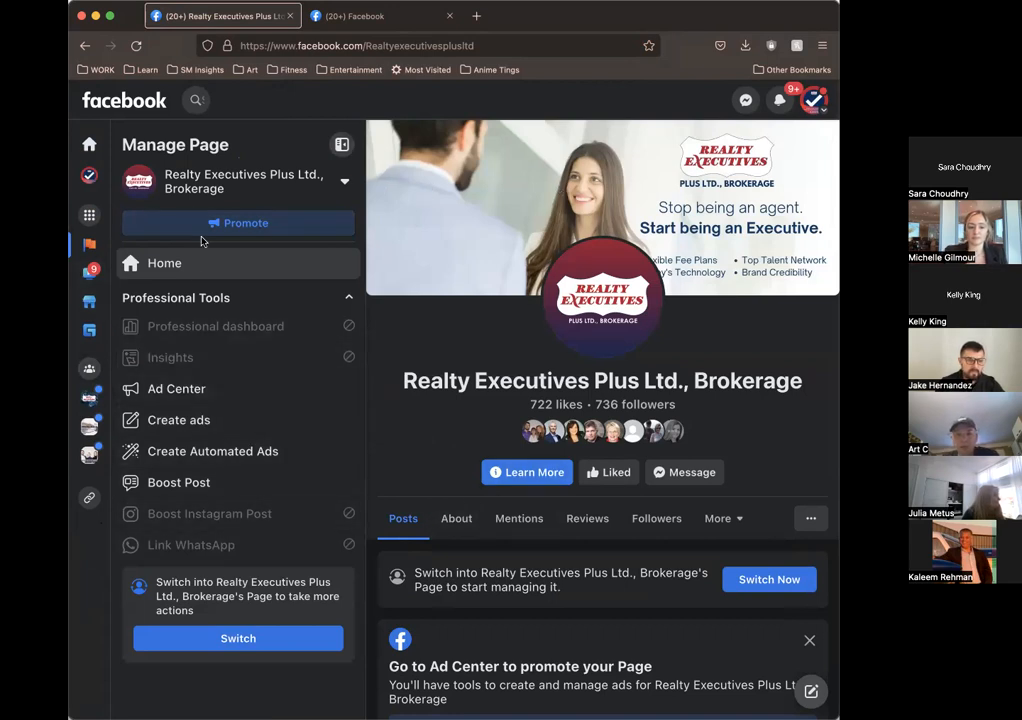
Step: Open the page's Ad Center, look through its ads summary and go on to Ads Manager from the Tools section
{"action": "left_click", "coordinate": [196, 391]}
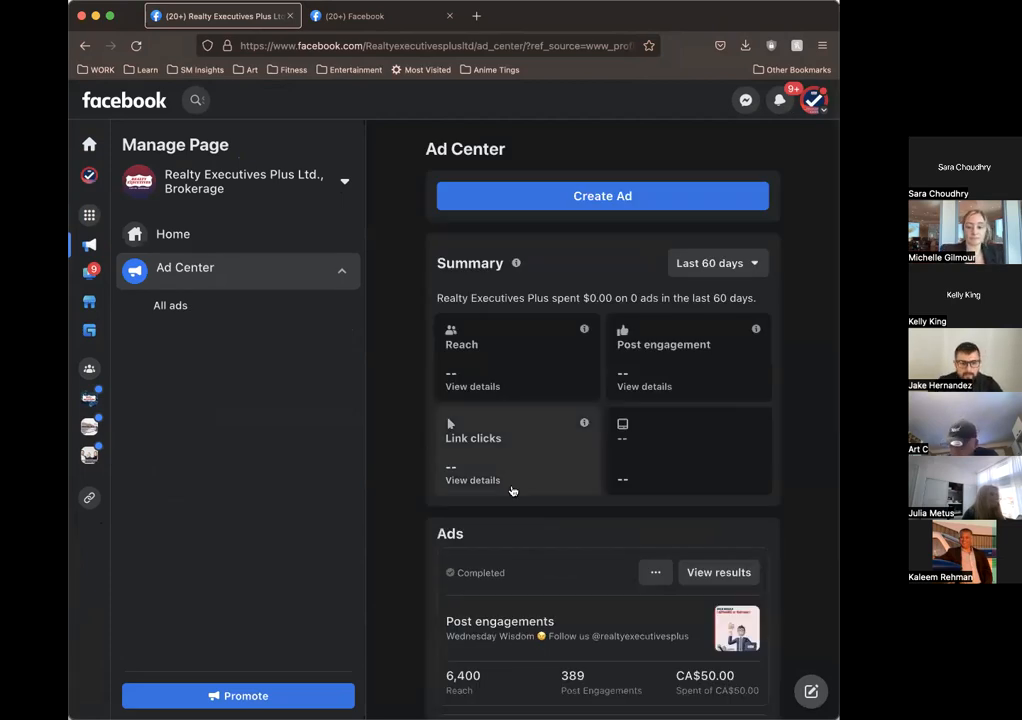
{"action": "scroll", "coordinate": [395, 527], "scroll_direction": "down", "scroll_amount": 3}
{"action": "scroll", "coordinate": [395, 527], "scroll_direction": "up", "scroll_amount": 3}
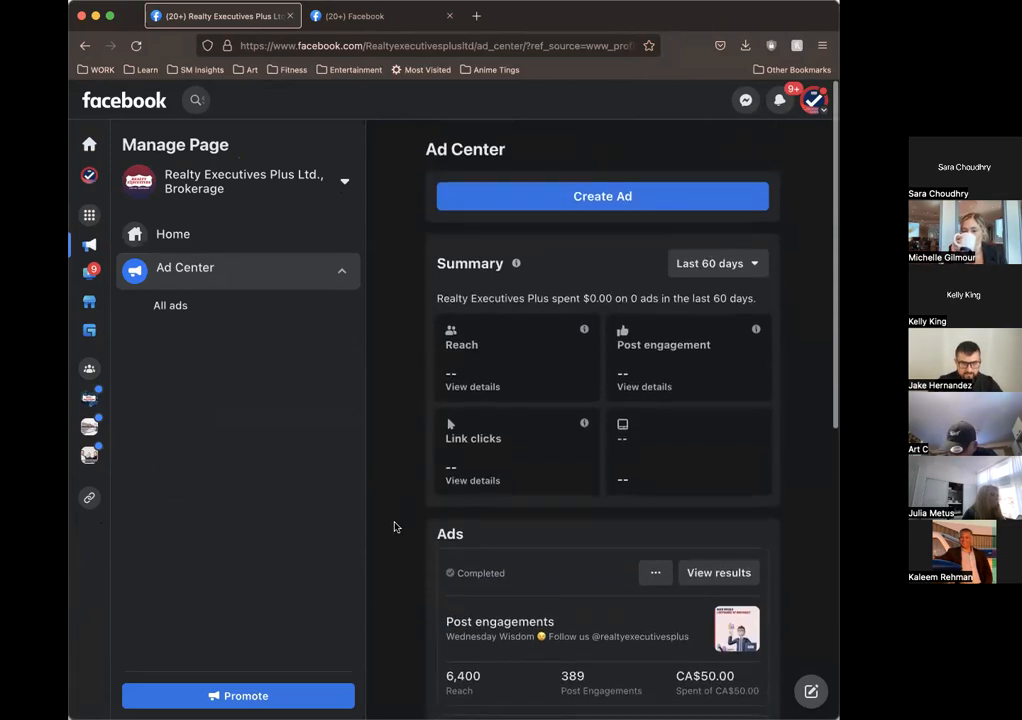
{"action": "scroll", "coordinate": [441, 472], "scroll_direction": "down", "scroll_amount": 5}
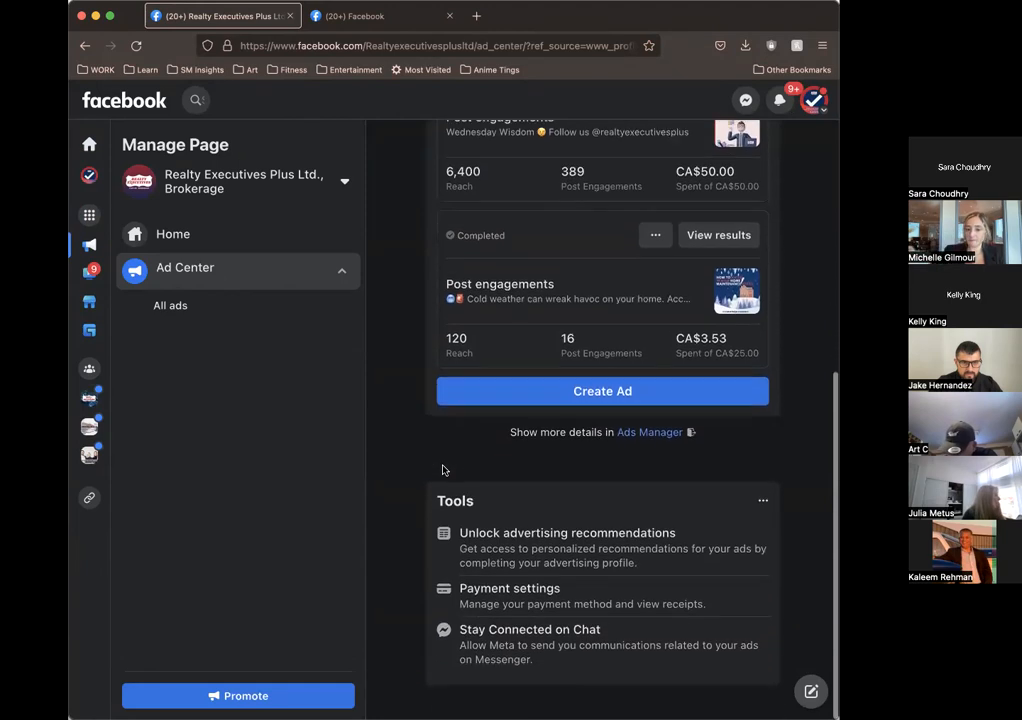
{"action": "left_click", "coordinate": [763, 500]}
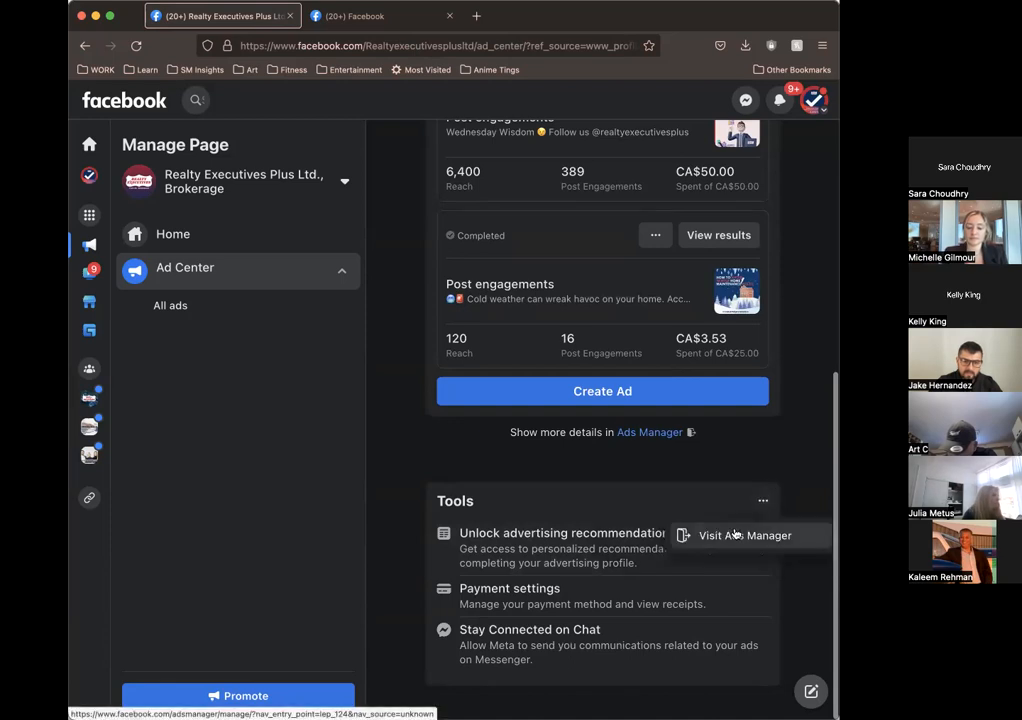
{"action": "left_click", "coordinate": [748, 536]}
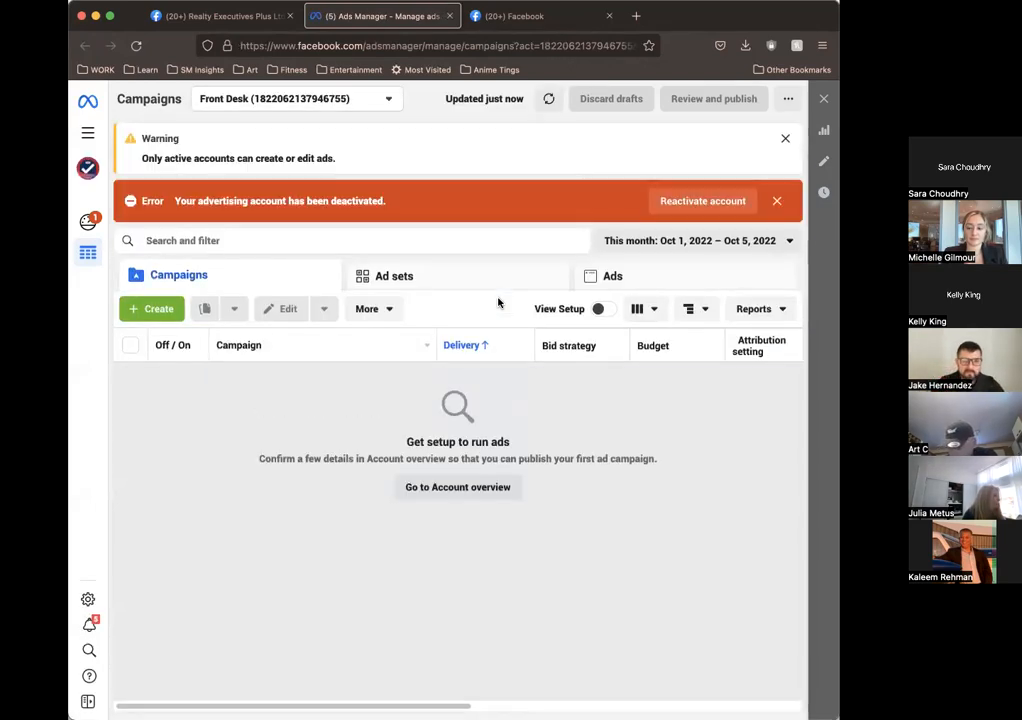
Step: Switch Ads Manager from the Front Desk ad account to the Realty Executives Plus ad account
{"action": "left_click", "coordinate": [314, 100]}
{"action": "left_click", "coordinate": [284, 203]}
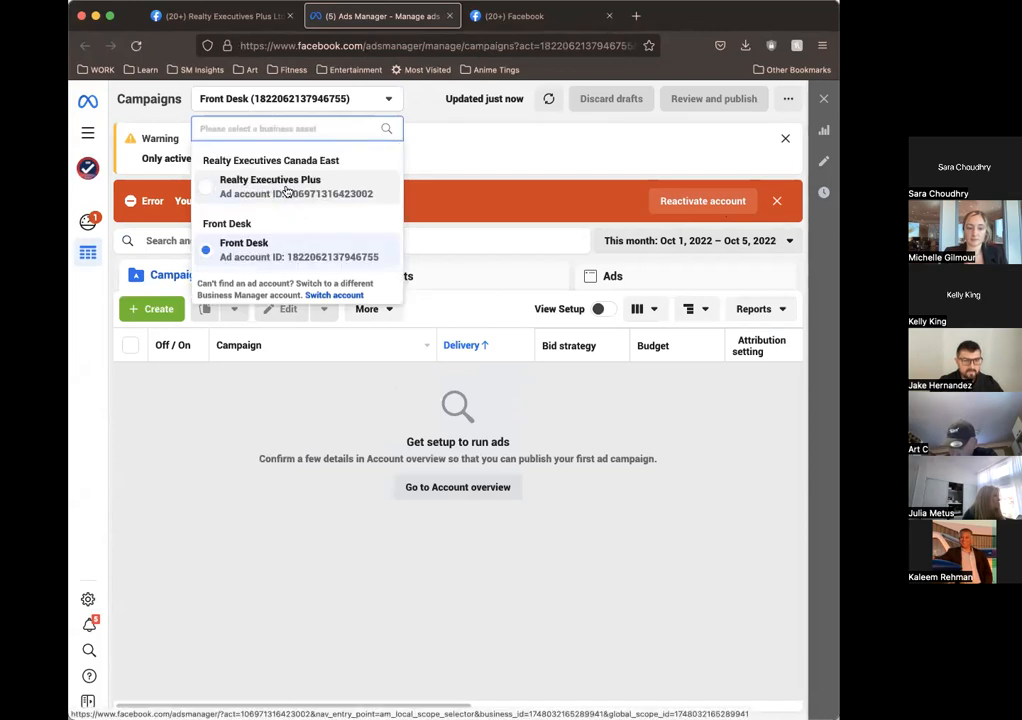
{"action": "left_click", "coordinate": [294, 190]}
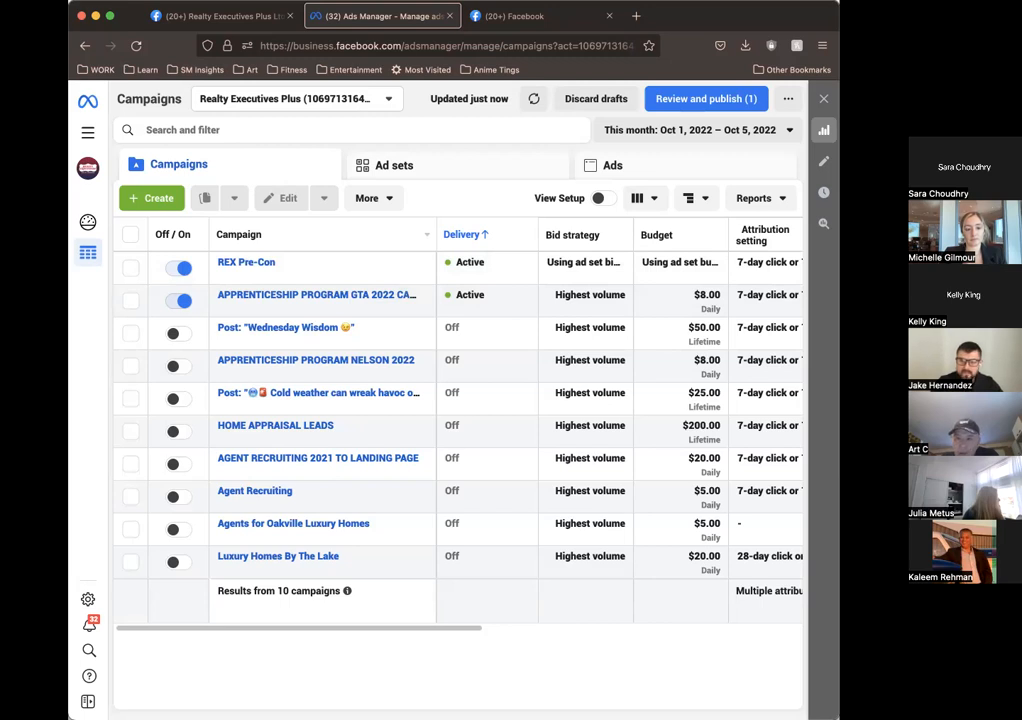
Step: Create a new campaign with Leads as its objective
{"action": "left_click", "coordinate": [158, 199]}
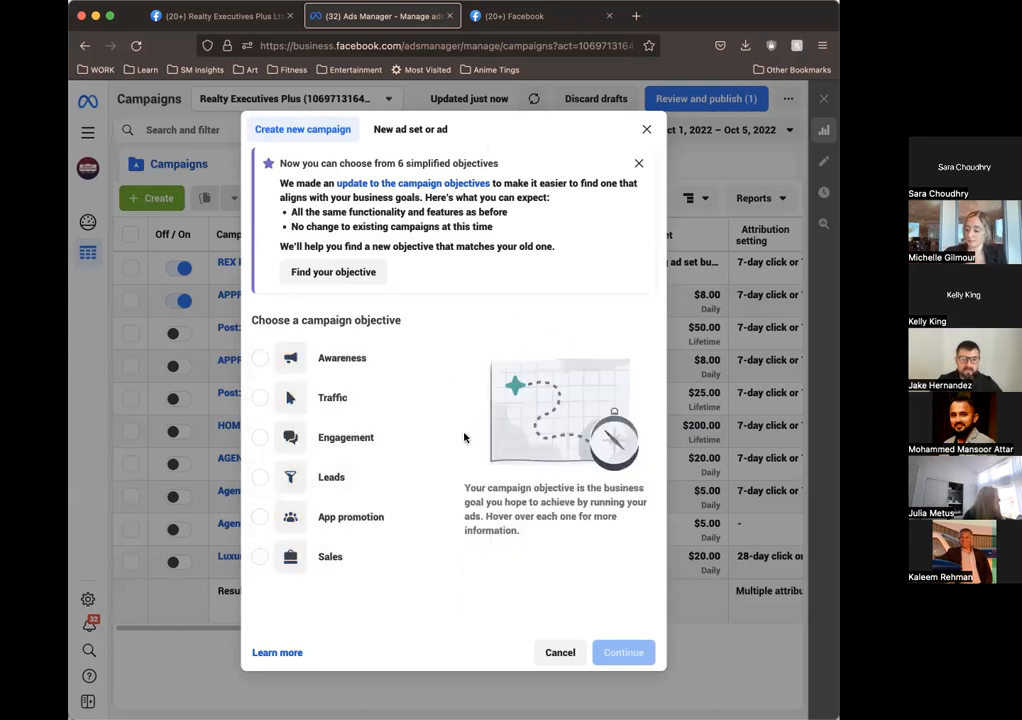
{"action": "left_click", "coordinate": [345, 489]}
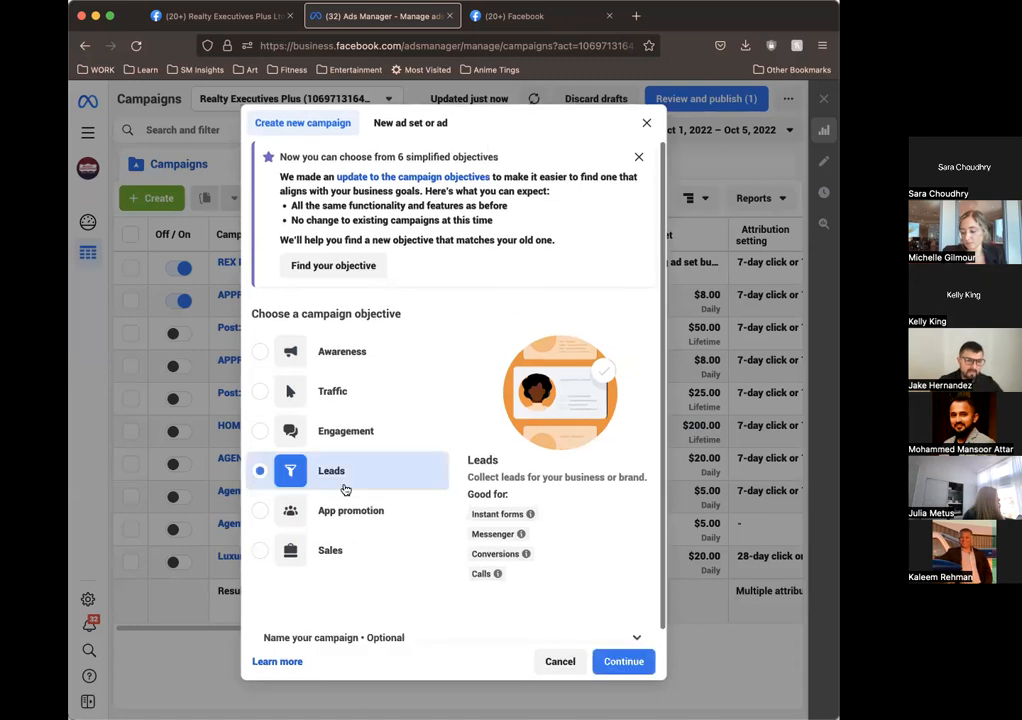
{"action": "left_click", "coordinate": [624, 662]}
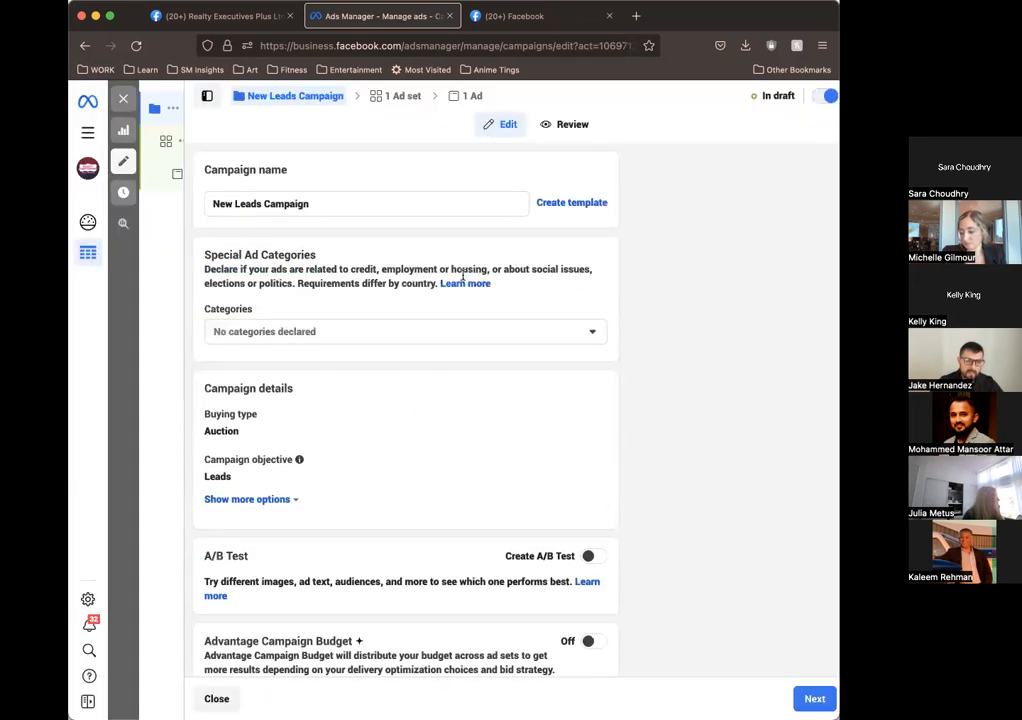
Step: Name the new leads campaign "Demo"
{"action": "scroll", "coordinate": [577, 235], "scroll_direction": "down", "scroll_amount": 1}
{"action": "scroll", "coordinate": [577, 235], "scroll_direction": "up", "scroll_amount": 1}
{"action": "triple_click", "coordinate": [453, 198]}
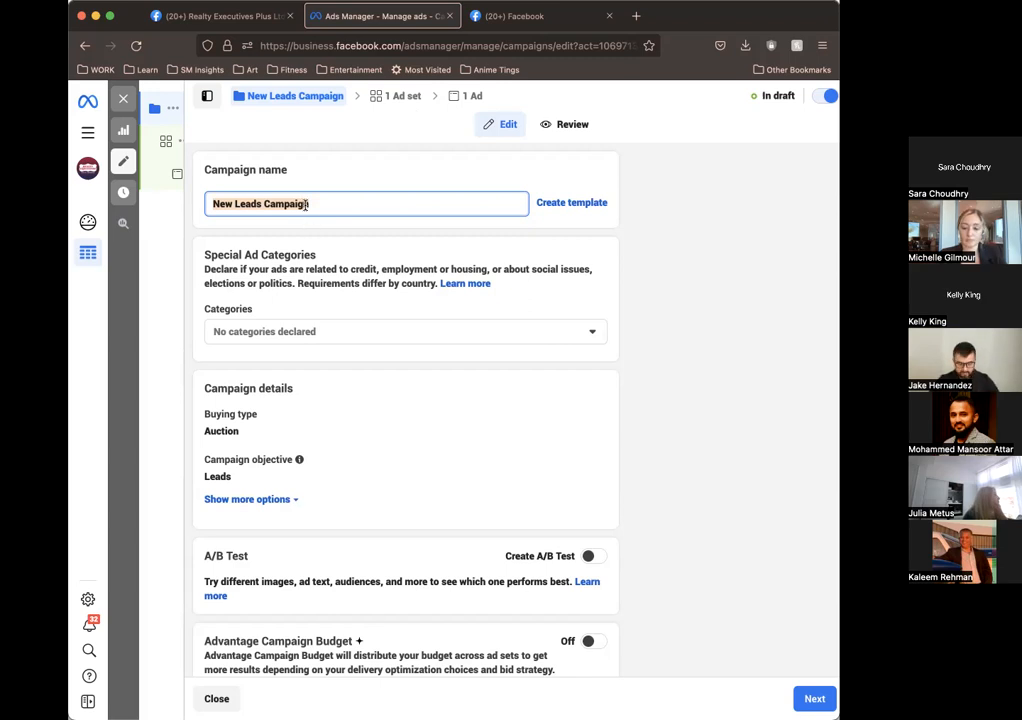
{"action": "type", "text": "Test"}
{"action": "key", "text": "BackSpace"}
{"action": "key", "text": "BackSpace"}
{"action": "key", "text": "BackSpace"}
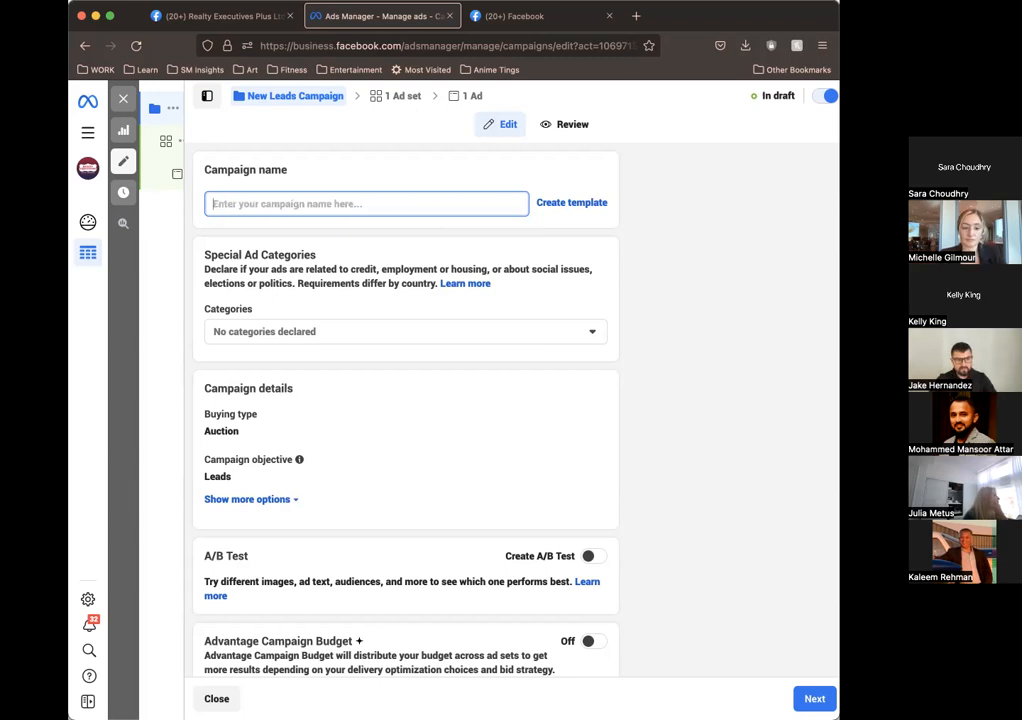
{"action": "type", "text": "Demo"}
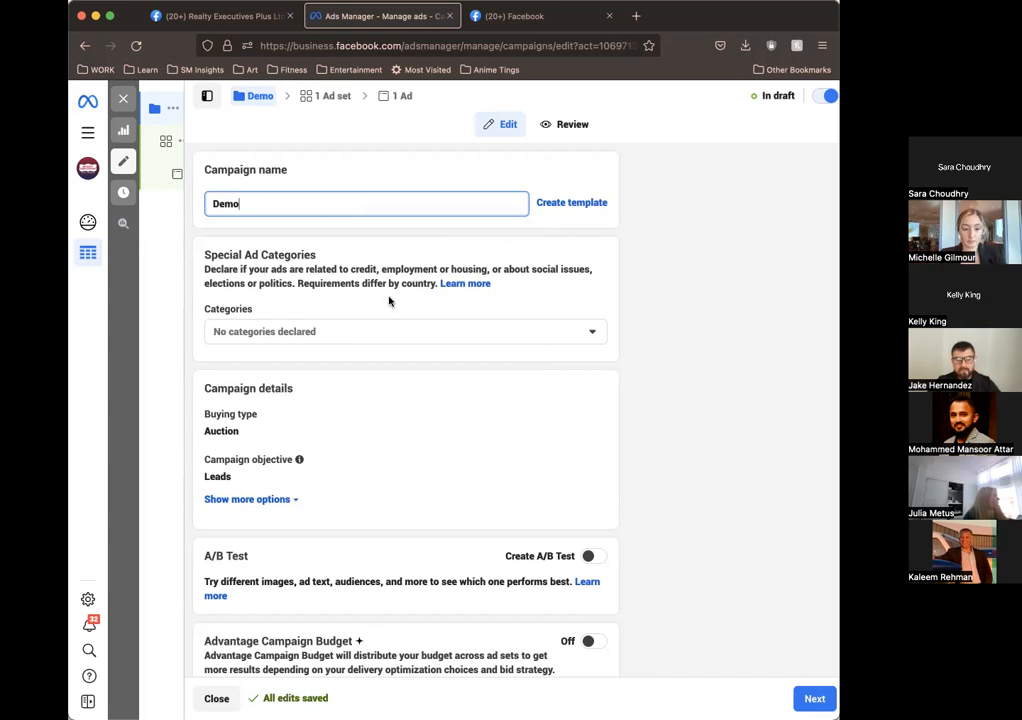
Step: Declare Housing as the campaign's special ad category and check the country choices for it
{"action": "left_click", "coordinate": [458, 330]}
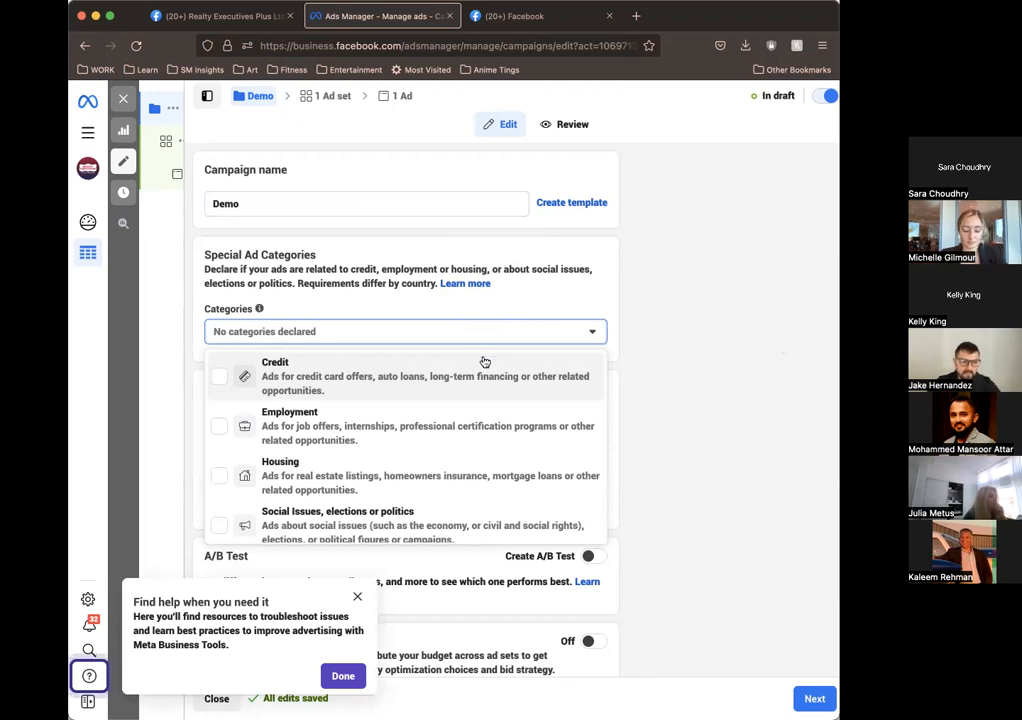
{"action": "left_click", "coordinate": [346, 484]}
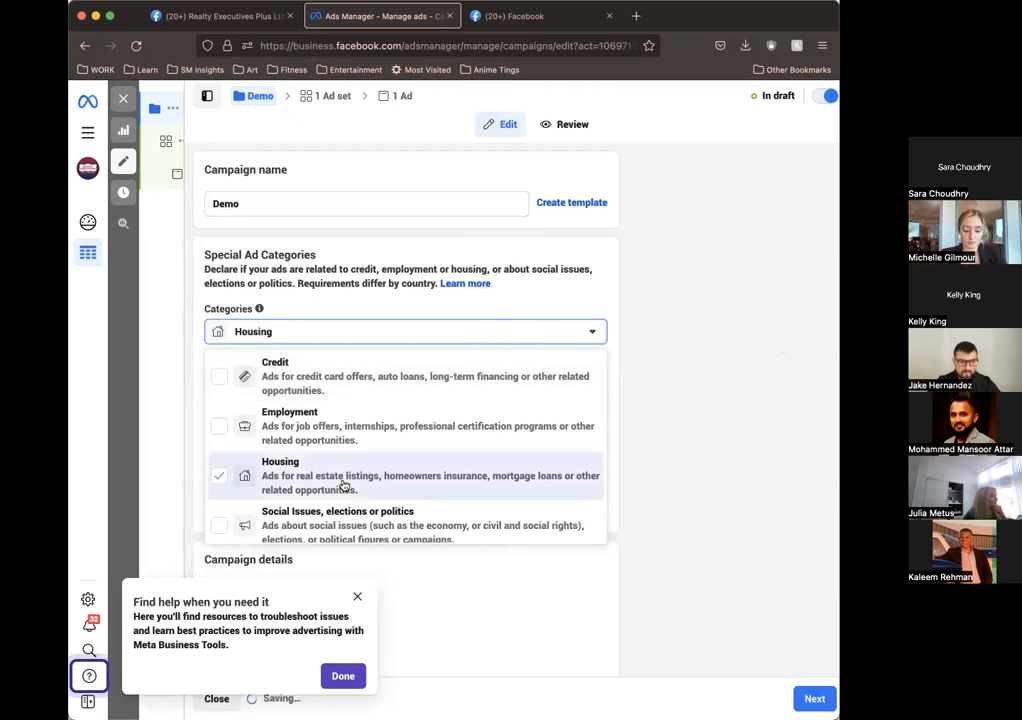
{"action": "left_click", "coordinate": [730, 405]}
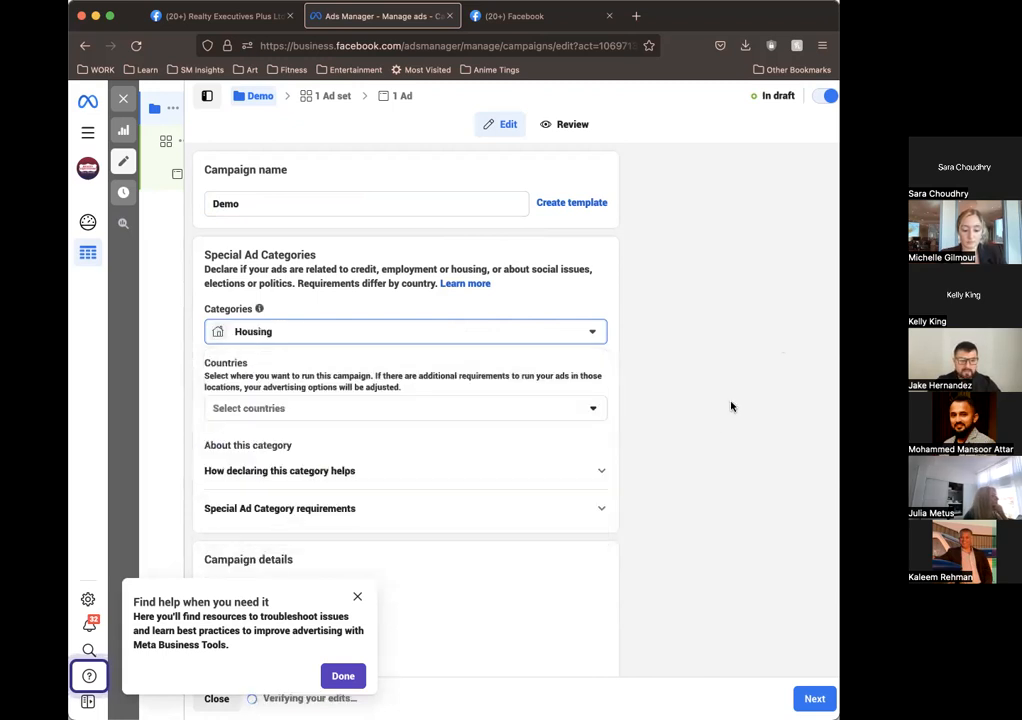
{"action": "scroll", "coordinate": [406, 274], "scroll_direction": "down", "scroll_amount": 2}
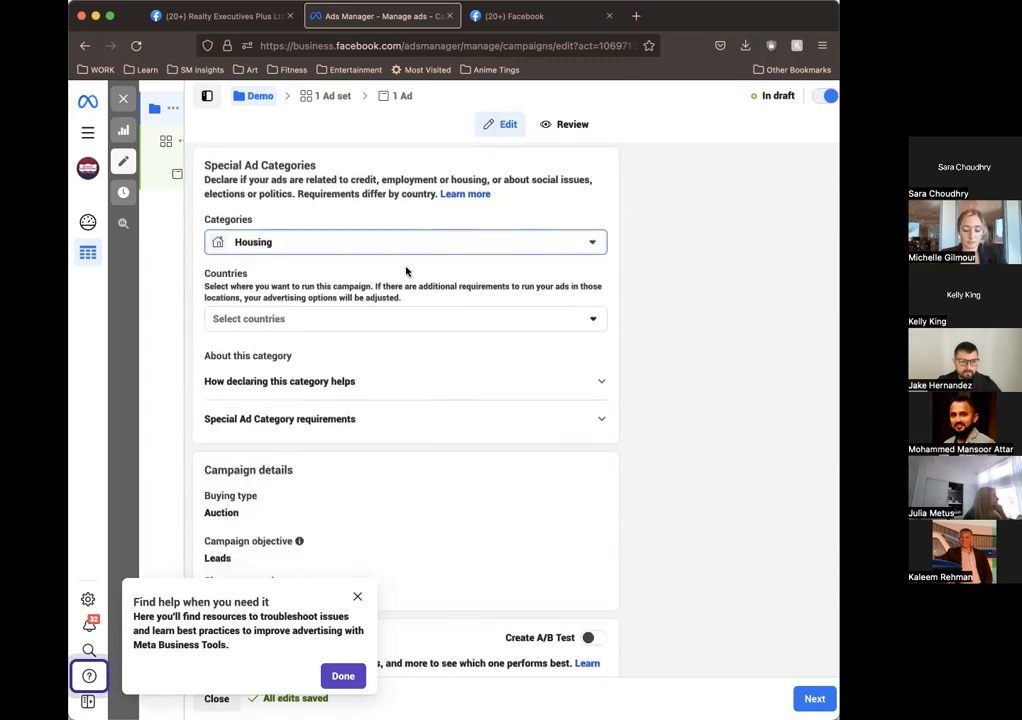
{"action": "left_click", "coordinate": [366, 316]}
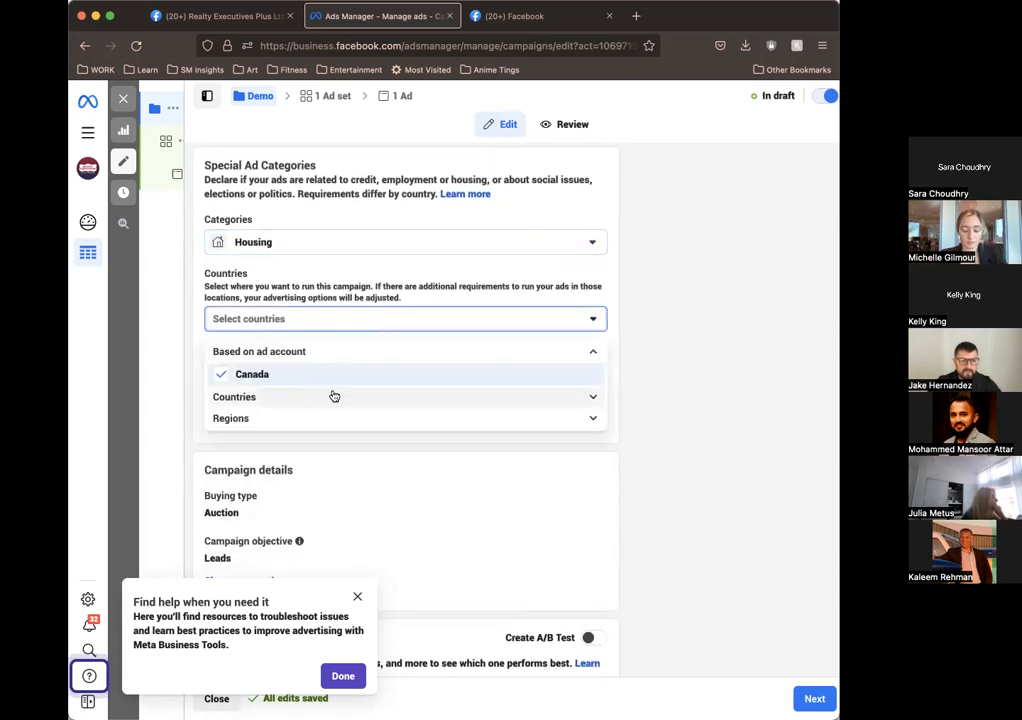
{"action": "left_click", "coordinate": [687, 406]}
Step: Expand the campaign details, dismiss the help tip, and review the buying type and campaign spending limit options
{"action": "scroll", "coordinate": [604, 376], "scroll_direction": "down", "scroll_amount": 2}
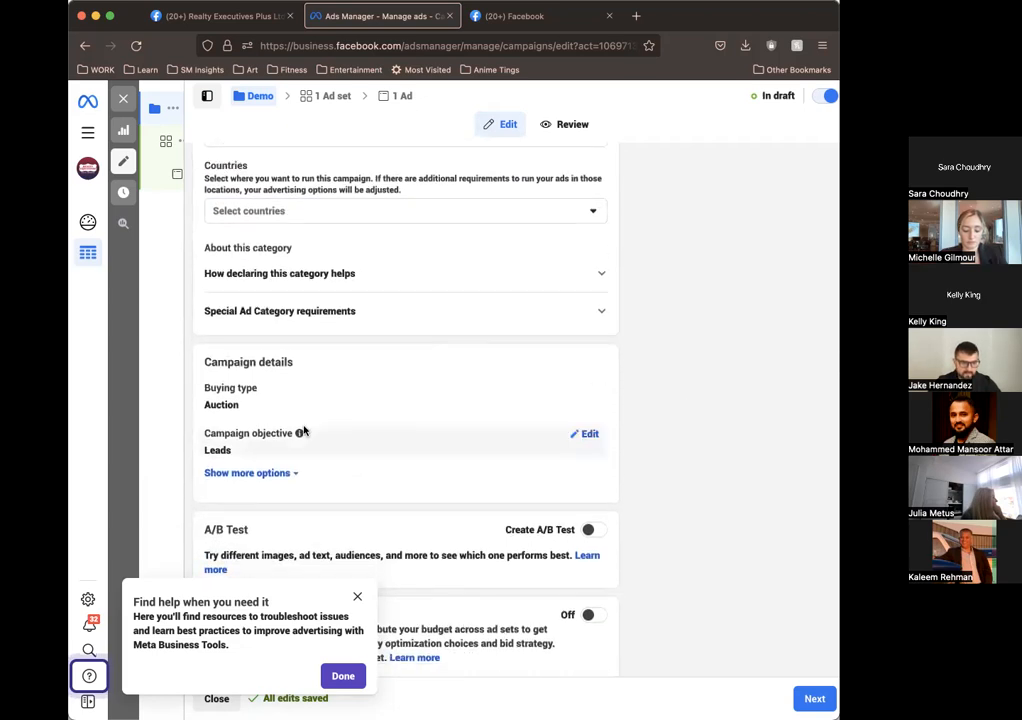
{"action": "left_click", "coordinate": [272, 473]}
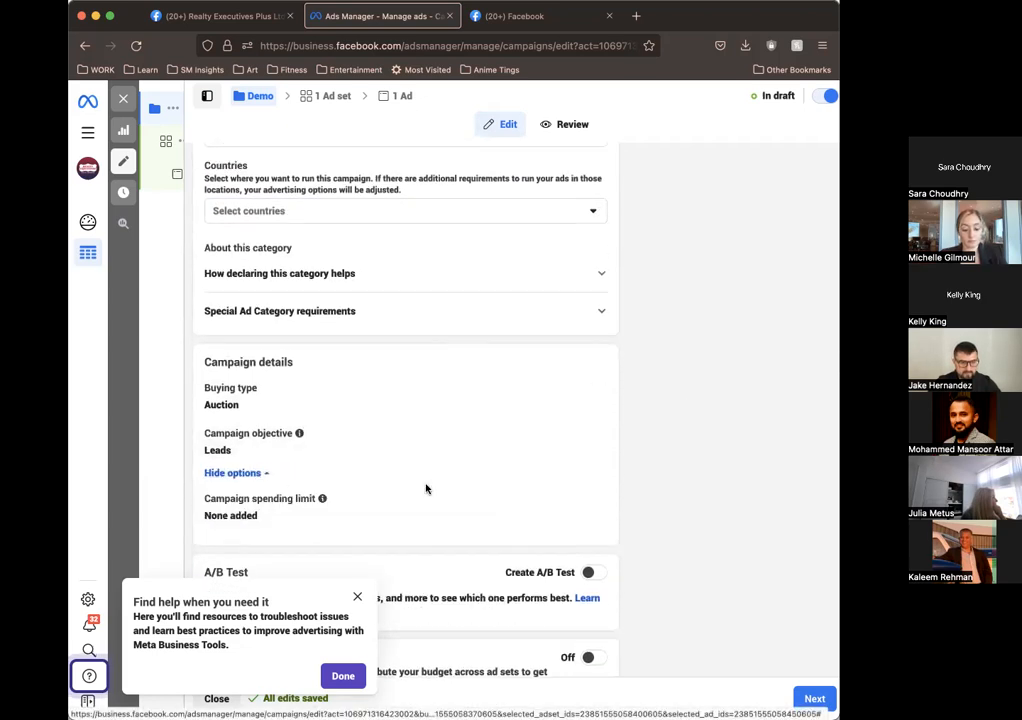
{"action": "scroll", "coordinate": [580, 500], "scroll_direction": "down", "scroll_amount": 1}
{"action": "scroll", "coordinate": [620, 504], "scroll_direction": "down", "scroll_amount": 1}
{"action": "mouse_move", "coordinate": [338, 349]}
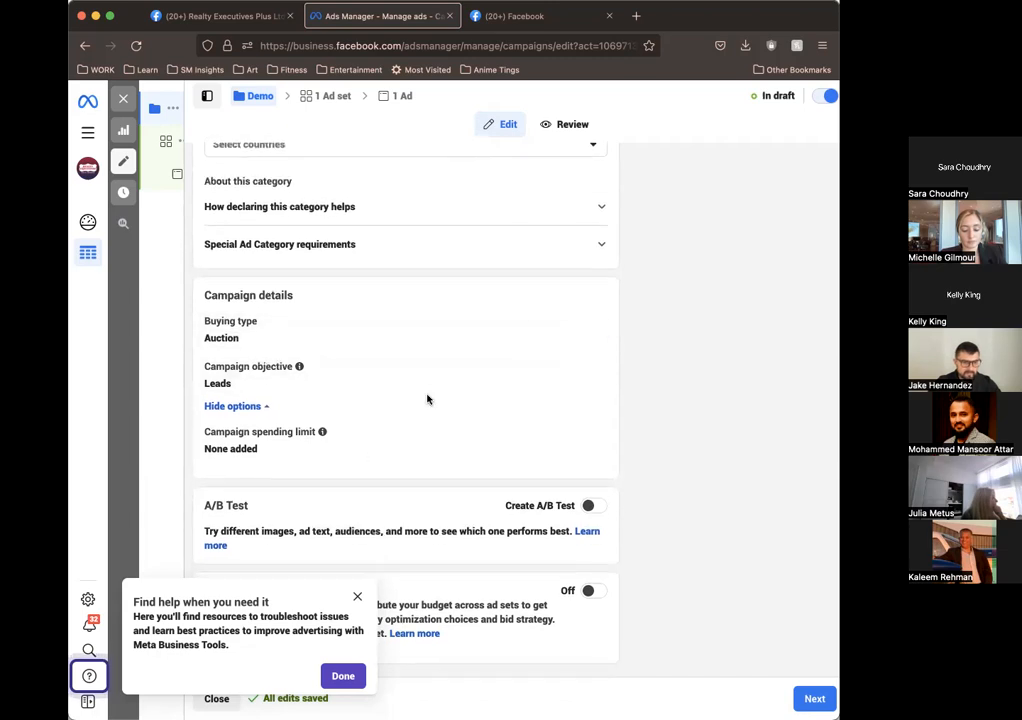
{"action": "left_click", "coordinate": [355, 600]}
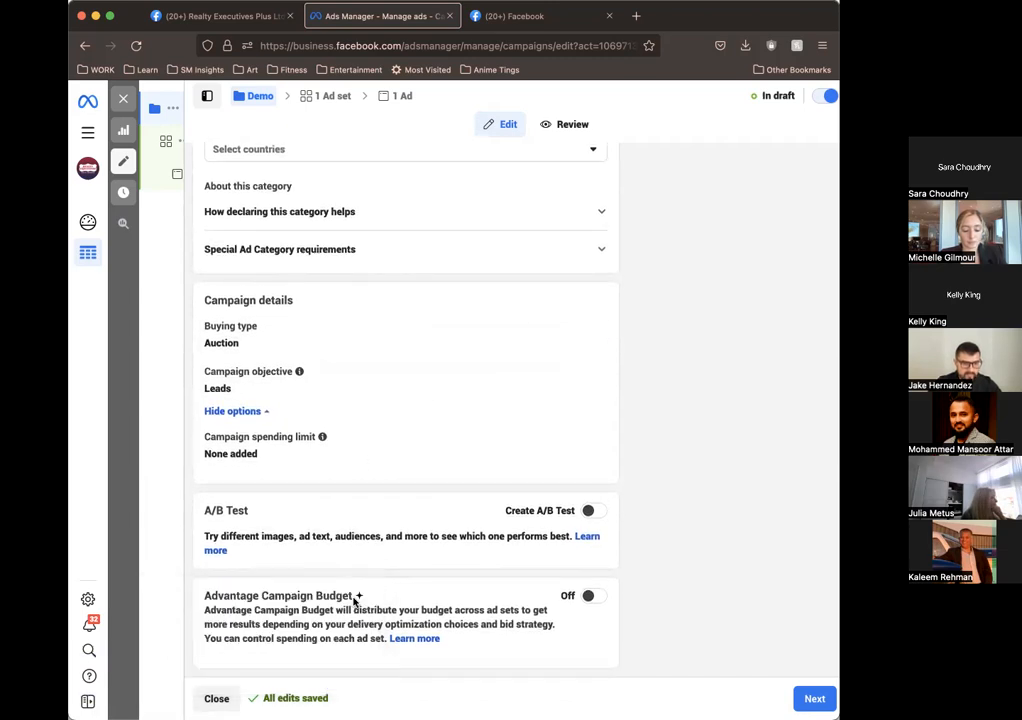
{"action": "left_click", "coordinate": [584, 329]}
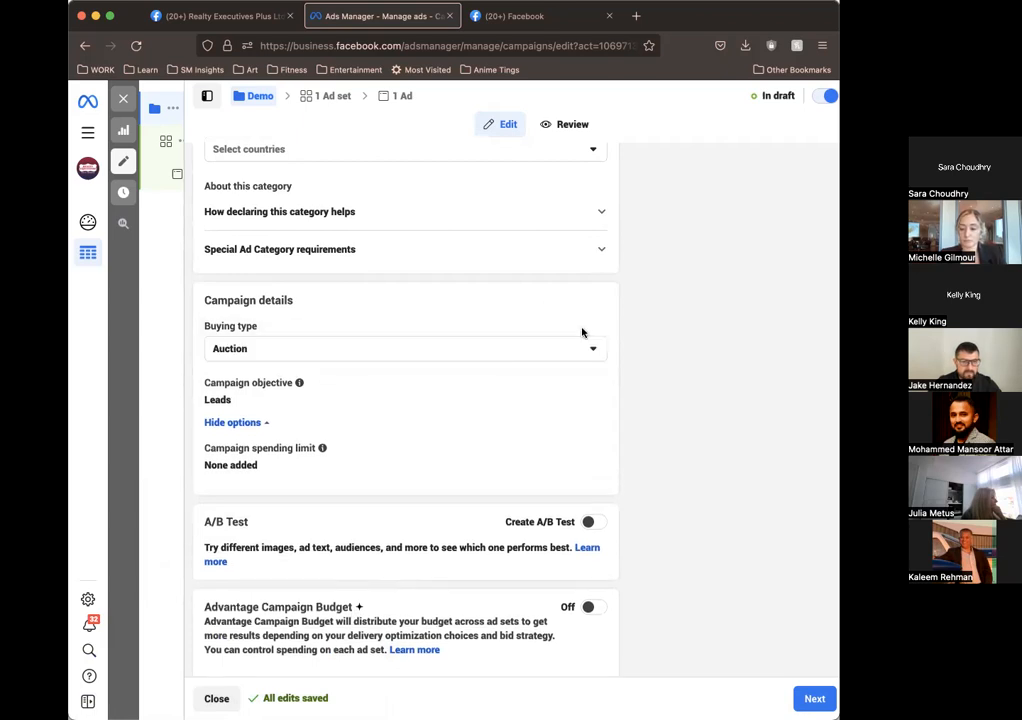
{"action": "left_click", "coordinate": [477, 349]}
{"action": "left_click", "coordinate": [392, 382]}
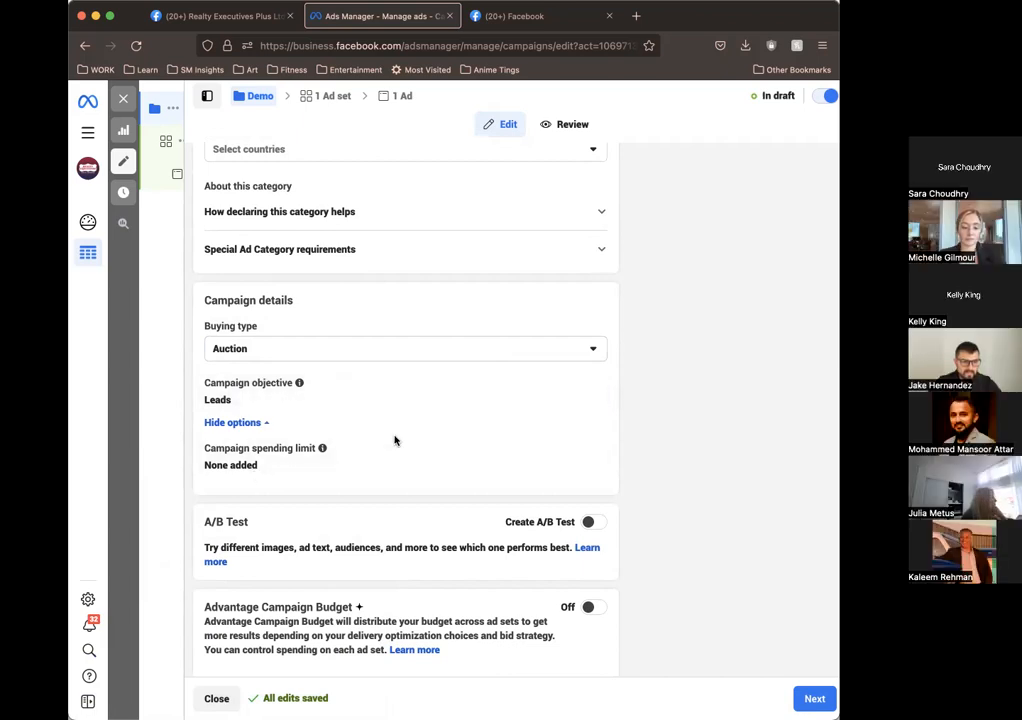
{"action": "left_click", "coordinate": [589, 452]}
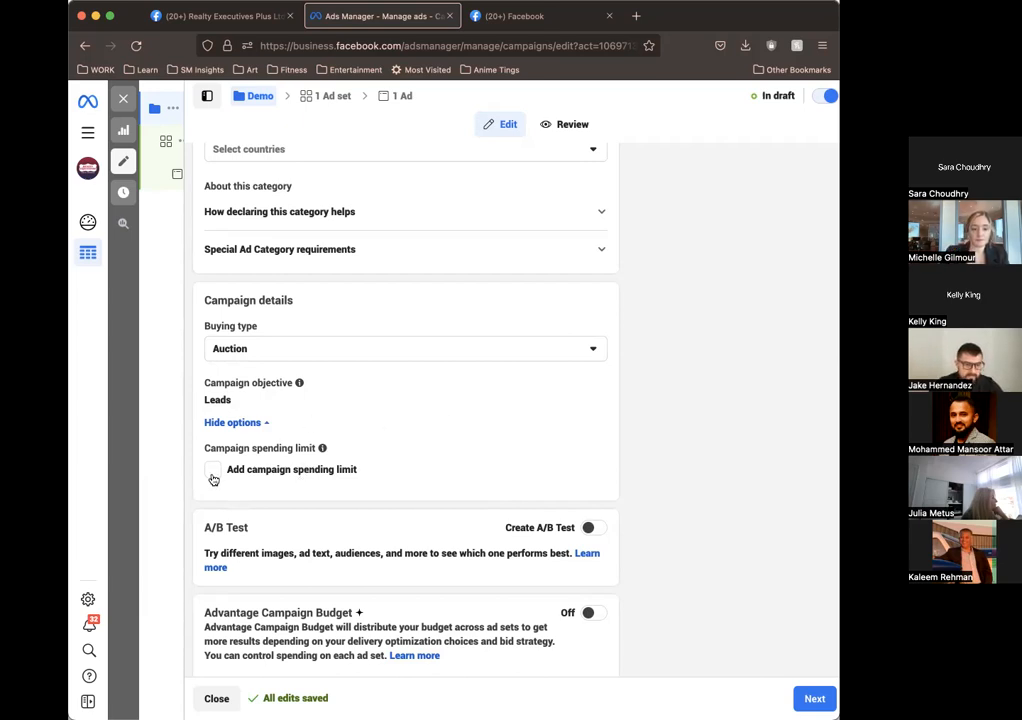
{"action": "scroll", "coordinate": [424, 574], "scroll_direction": "down", "scroll_amount": 1}
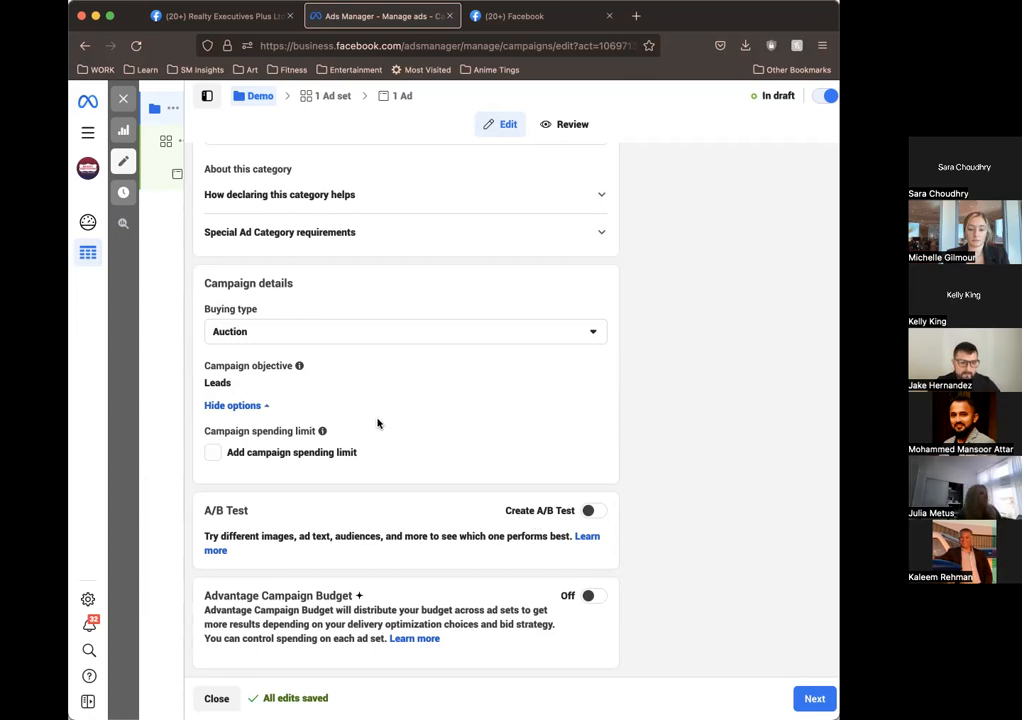
{"action": "scroll", "coordinate": [377, 423], "scroll_direction": "up", "scroll_amount": 2}
{"action": "scroll", "coordinate": [377, 423], "scroll_direction": "down", "scroll_amount": 2}
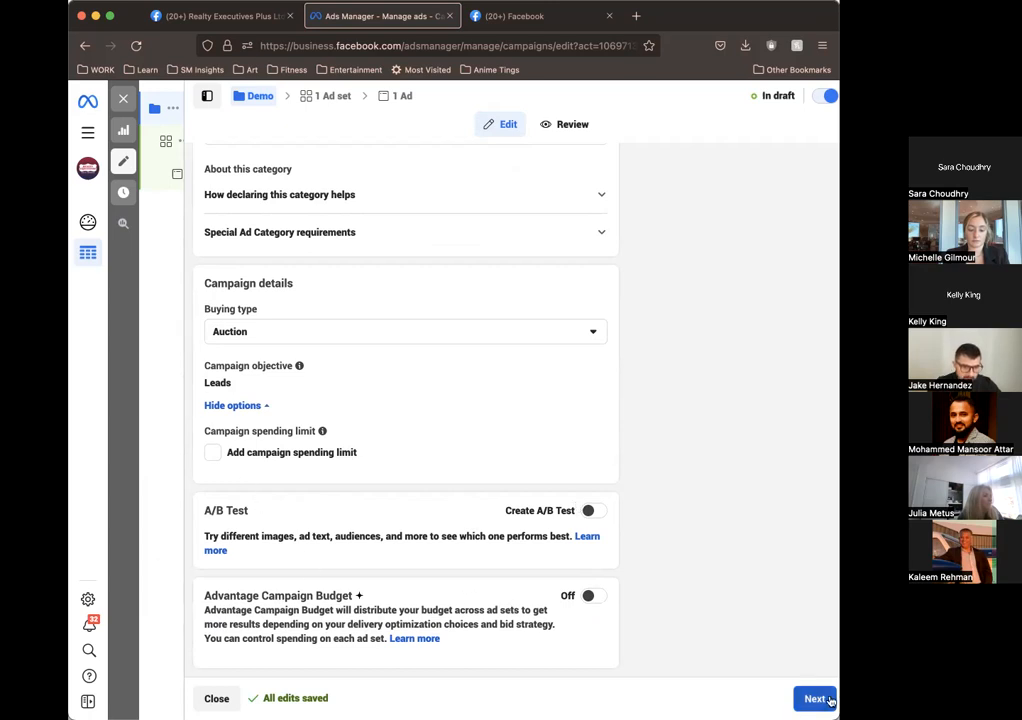
Step: Turn on Advantage Campaign Budget and set the daily budget to $5.00 CAD
{"action": "left_click", "coordinate": [594, 597]}
{"action": "scroll", "coordinate": [666, 588], "scroll_direction": "down", "scroll_amount": 5}
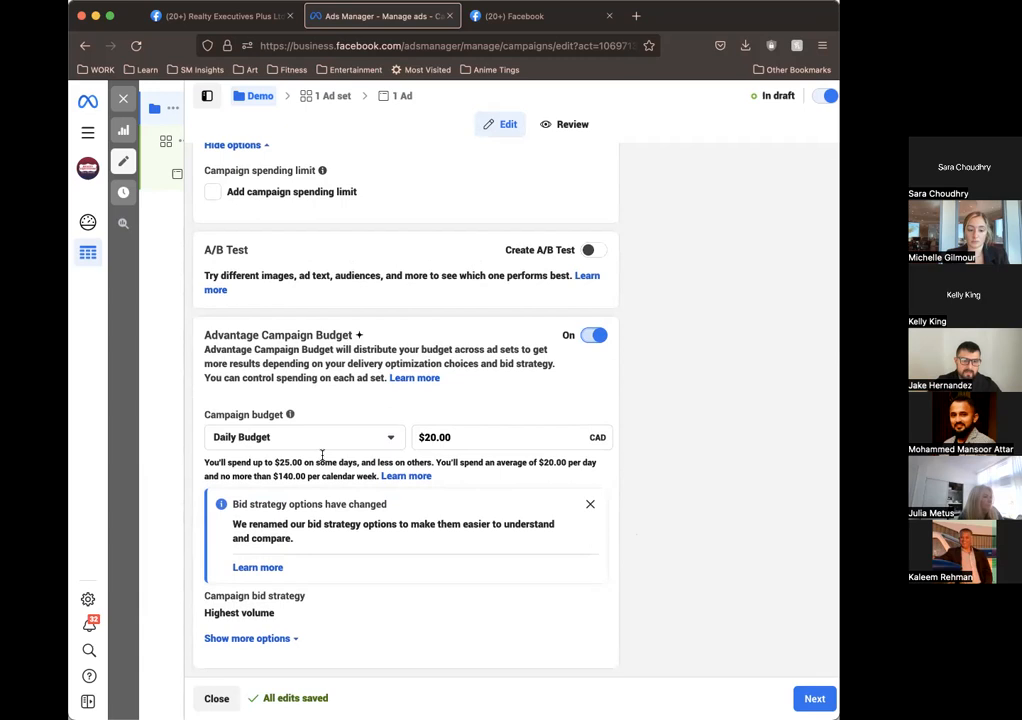
{"action": "left_click", "coordinate": [427, 437]}
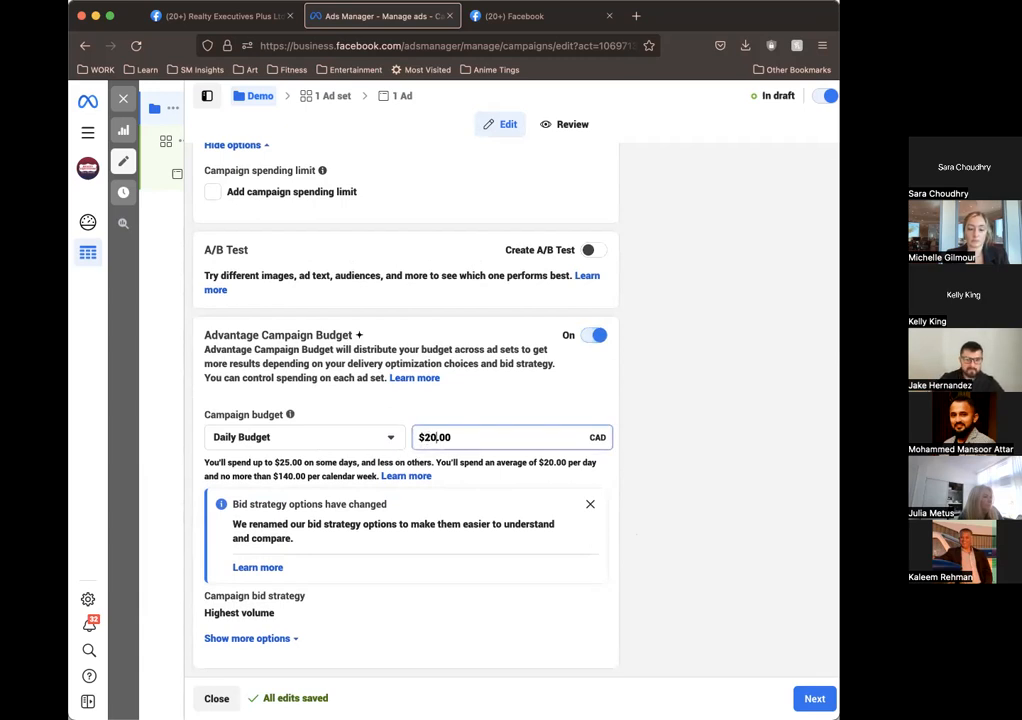
{"action": "key", "text": "BackSpace"}
{"action": "key", "text": "BackSpace"}
{"action": "type", "text": "5"}
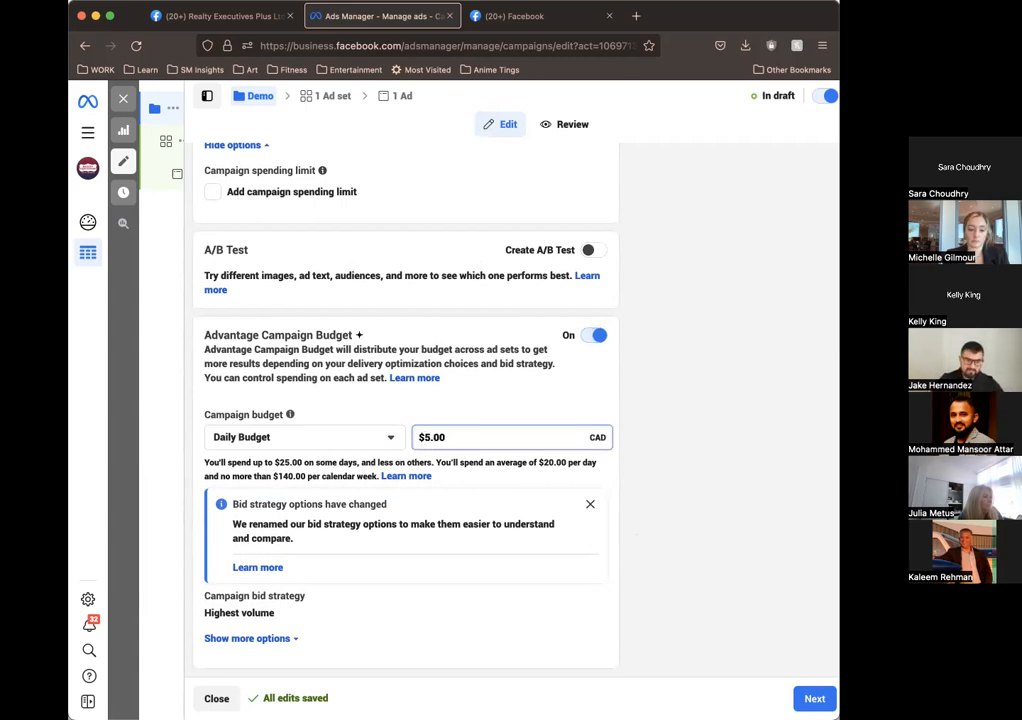
{"action": "left_click", "coordinate": [666, 481]}
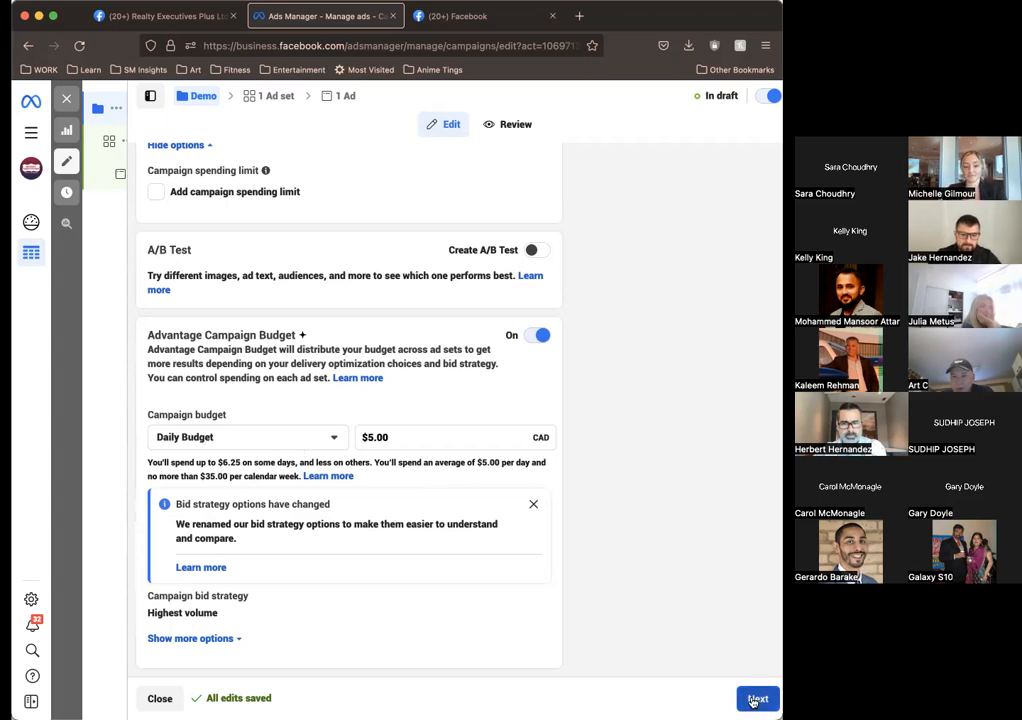
Step: Recheck the campaign settings from name to budget and continue to the ad set setup
{"action": "scroll", "coordinate": [701, 442], "scroll_direction": "up", "scroll_amount": 10}
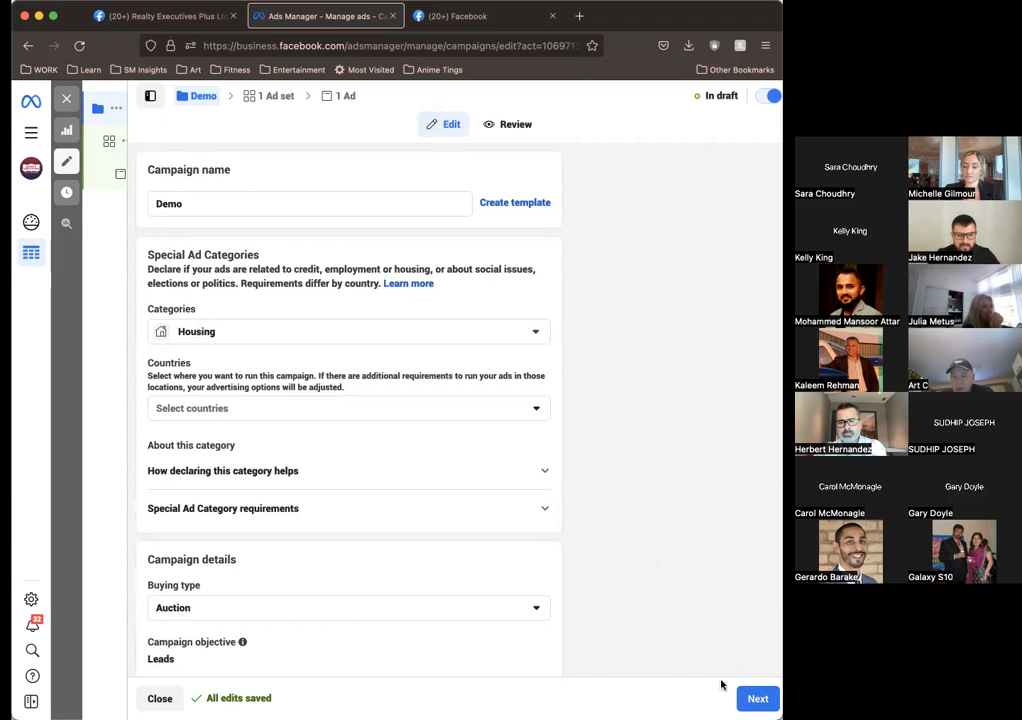
{"action": "scroll", "coordinate": [696, 545], "scroll_direction": "down", "scroll_amount": 5}
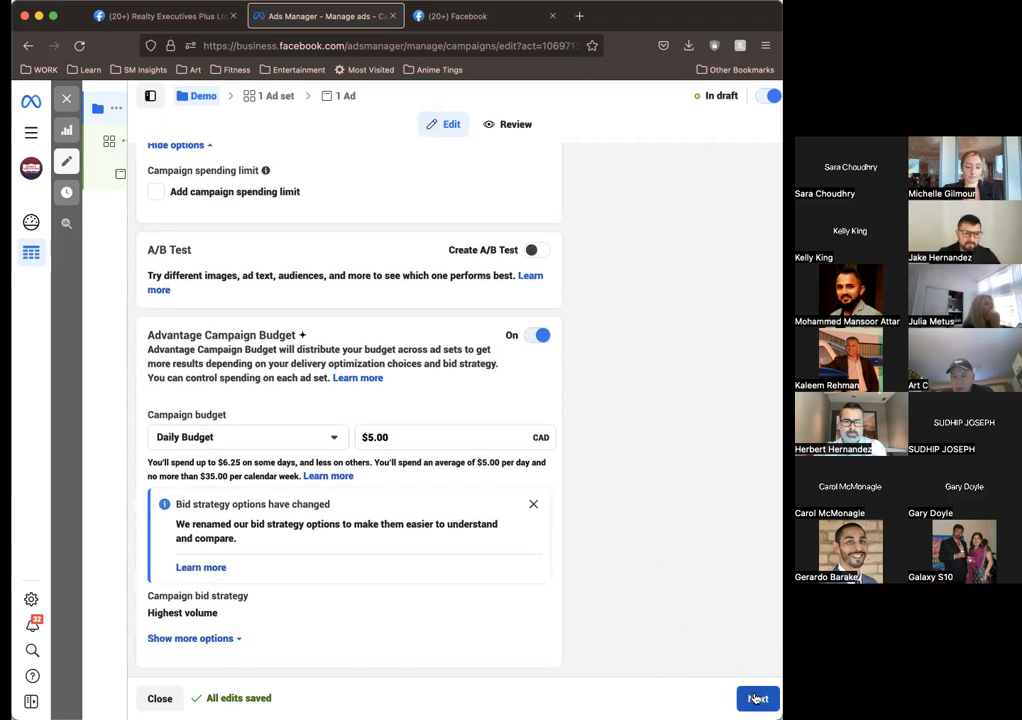
{"action": "scroll", "coordinate": [620, 474], "scroll_direction": "up", "scroll_amount": 10}
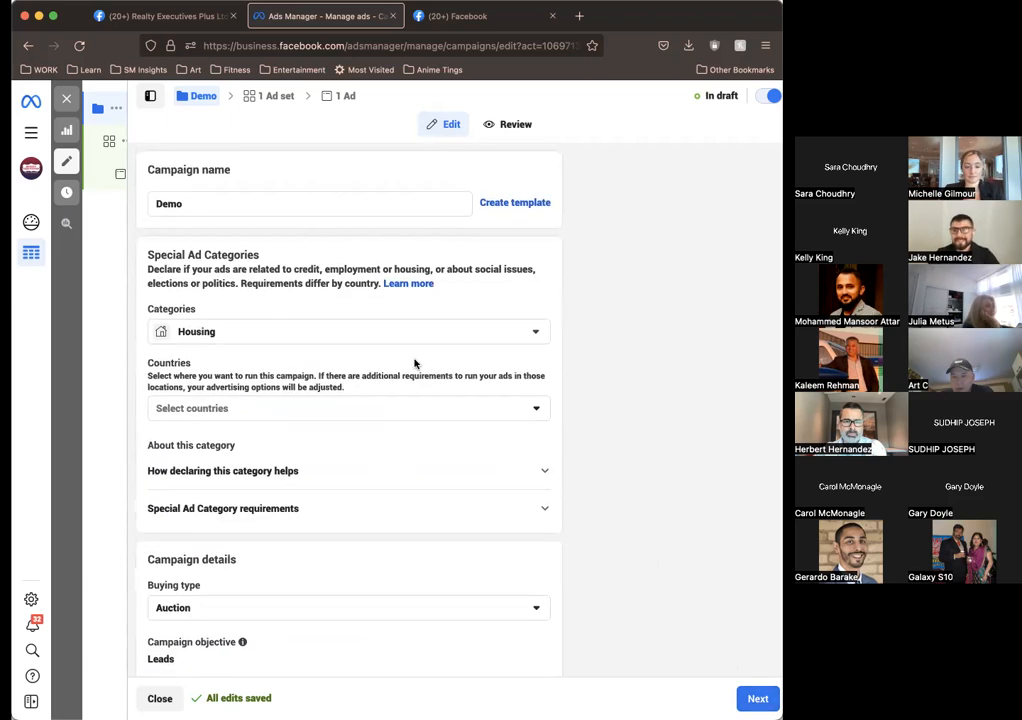
{"action": "left_click", "coordinate": [772, 700]}
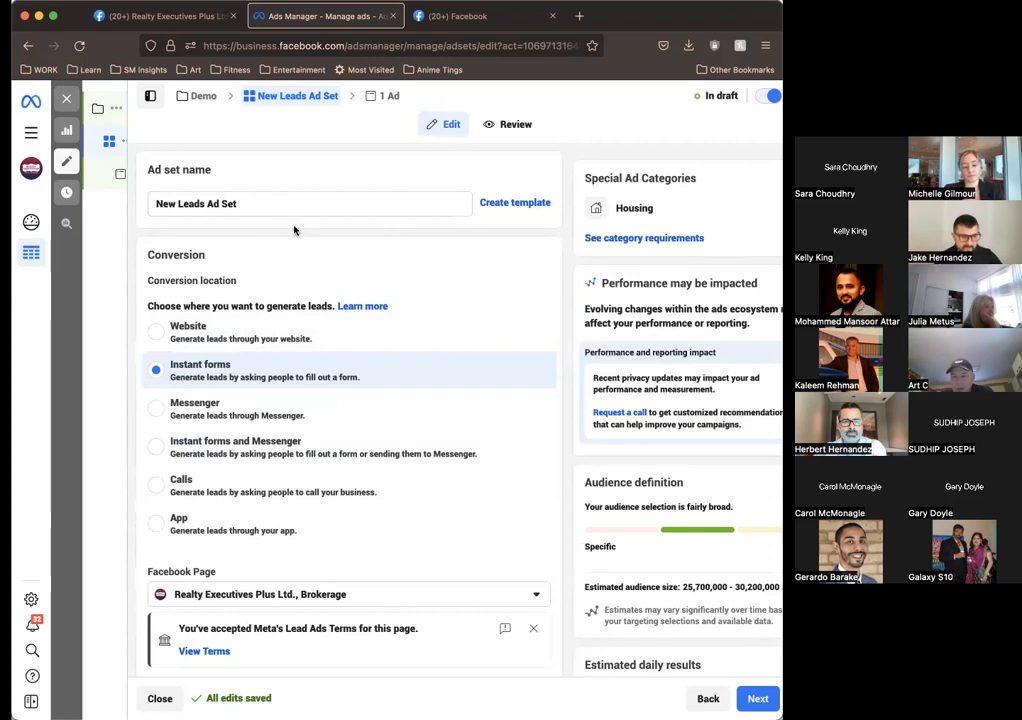
Step: Name the ad set "Demo"
{"action": "triple_click", "coordinate": [269, 205]}
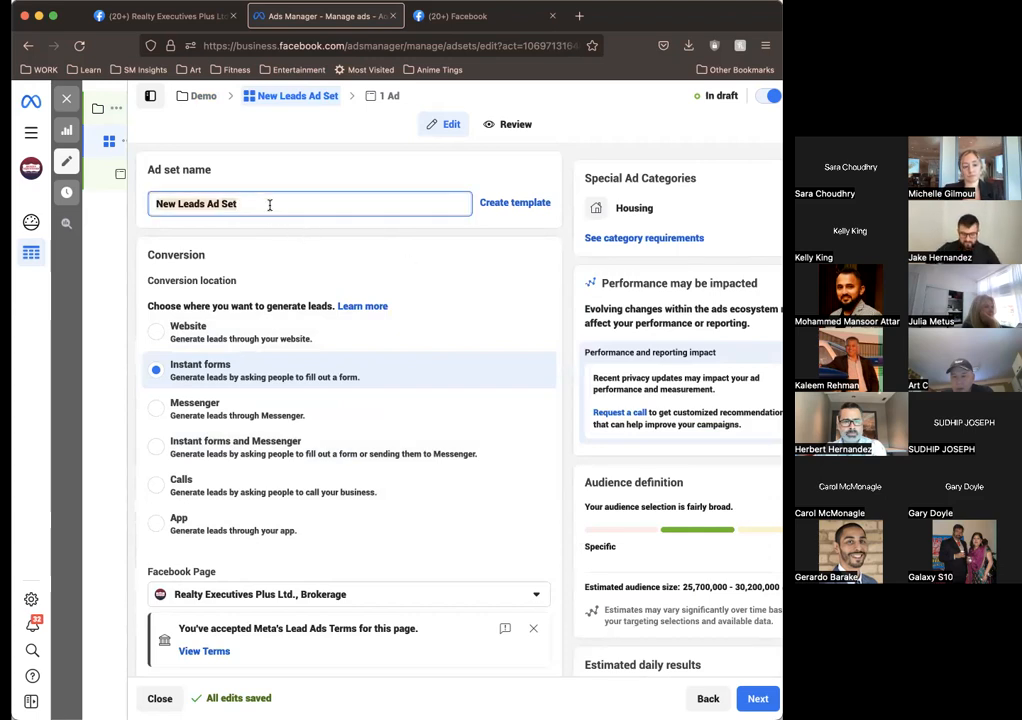
{"action": "type", "text": "Dem"}
{"action": "key", "text": "BackSpace"}
{"action": "key", "text": "BackSpace"}
{"action": "key", "text": "BackSpace"}
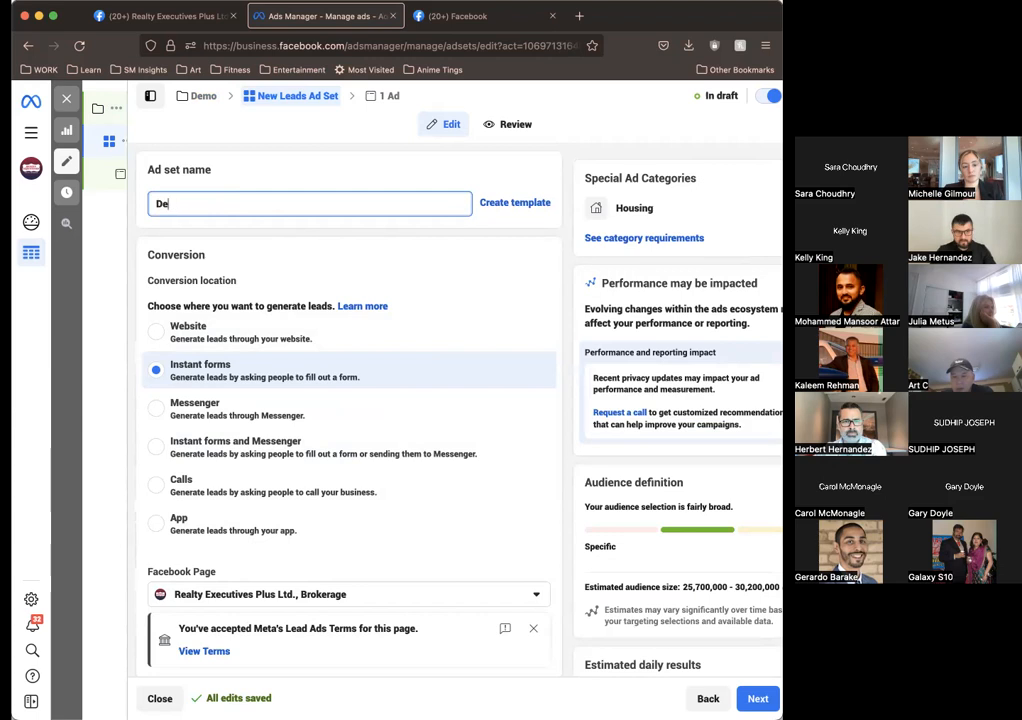
{"action": "type", "text": "Demo Se"}
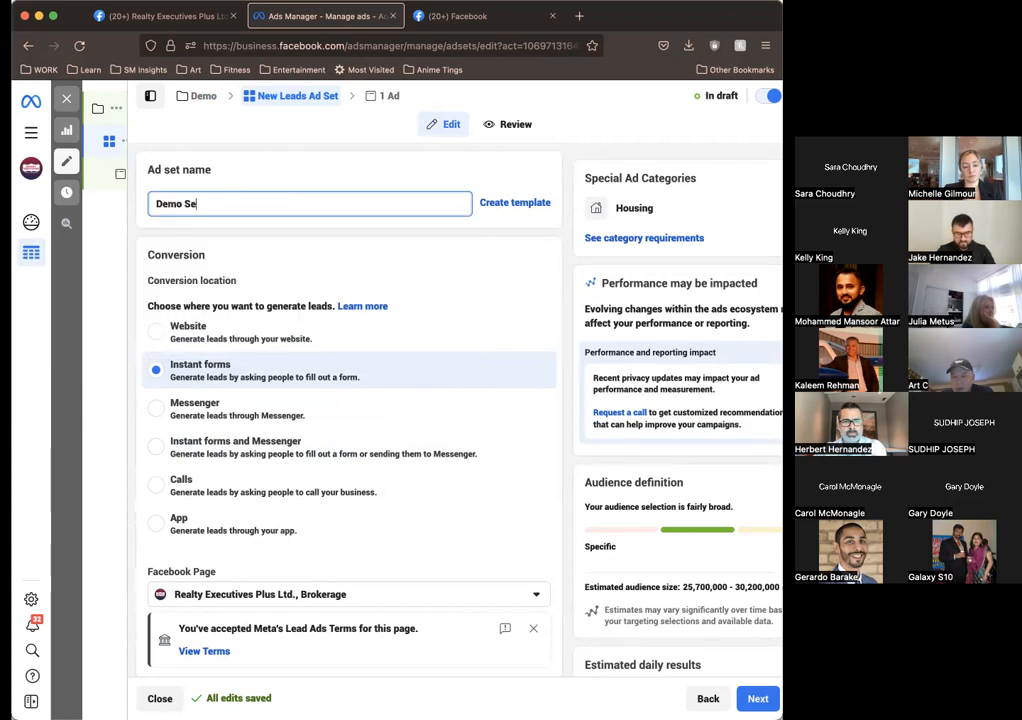
{"action": "type", "text": "t"}
{"action": "key", "text": "BackSpace"}
{"action": "key", "text": "BackSpace"}
{"action": "key", "text": "BackSpace"}
{"action": "key", "text": "BackSpace"}
{"action": "key", "text": "BackSpace"}
{"action": "key", "text": "BackSpace"}
{"action": "key", "text": "BackSpace"}
{"action": "key", "text": "BackSpace"}
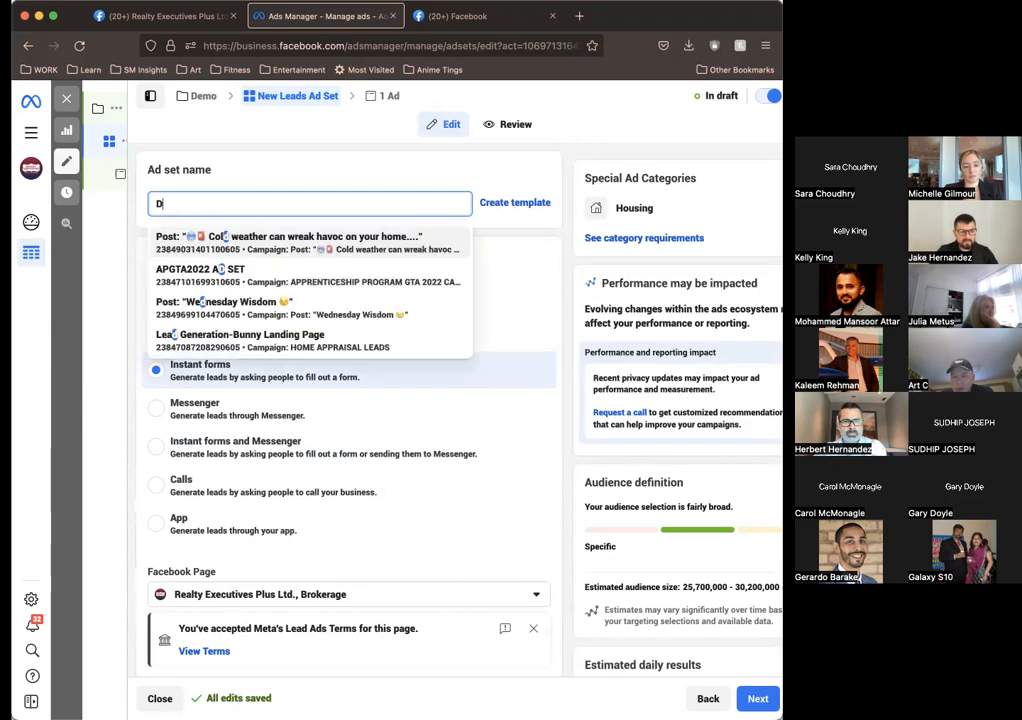
{"action": "type", "text": "a"}
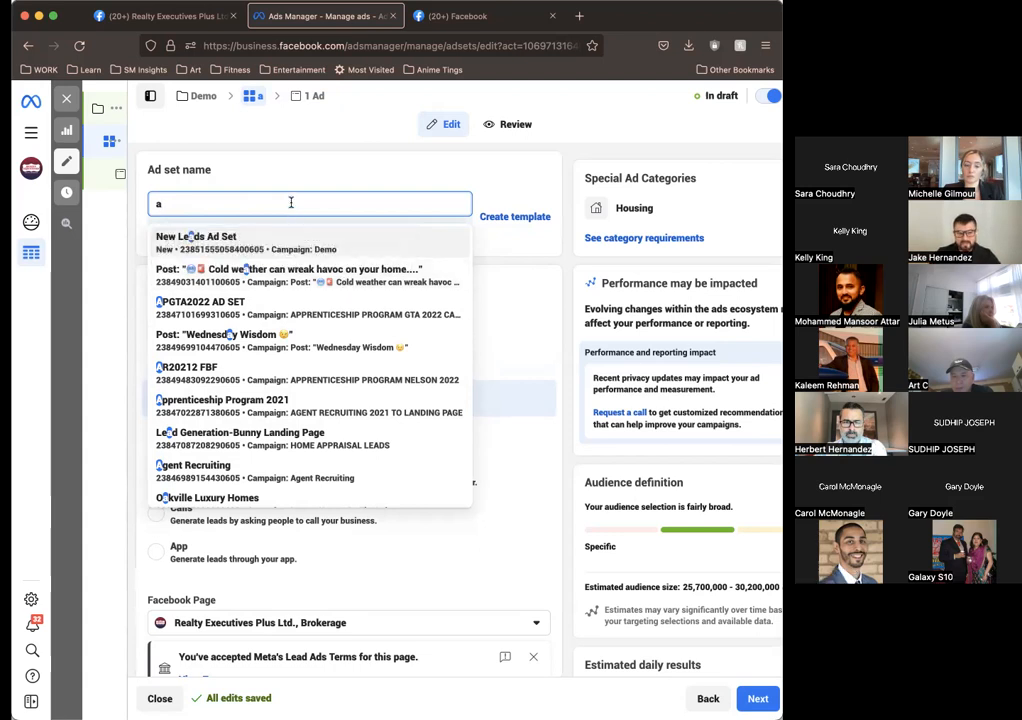
{"action": "key", "text": "BackSpace"}
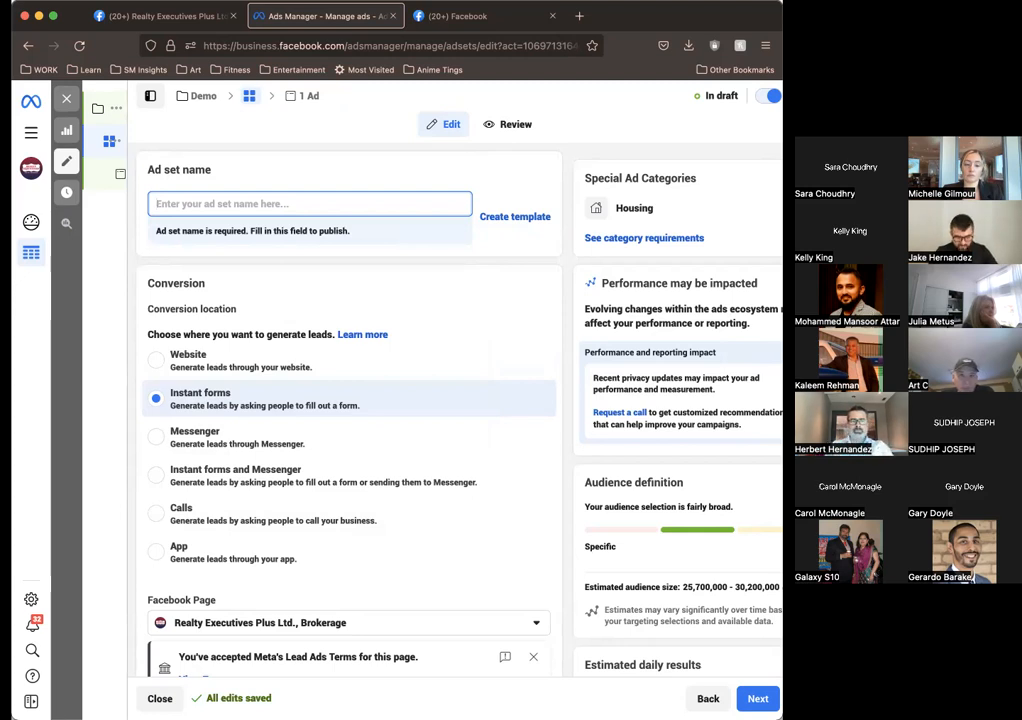
{"action": "type", "text": "Demo"}
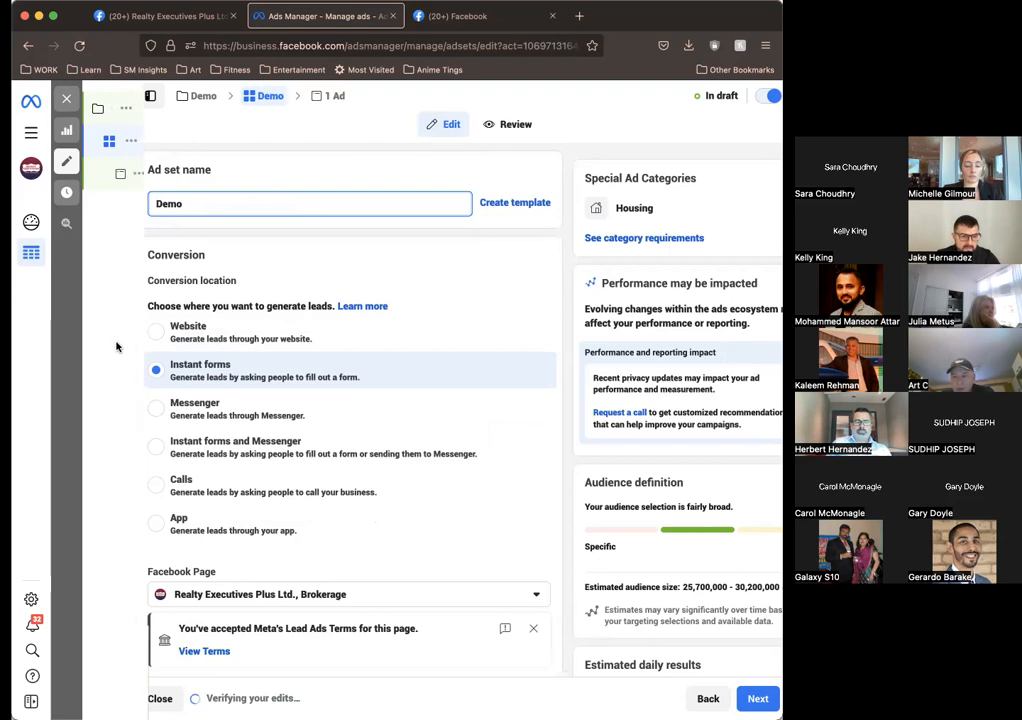
Step: Review the ad set's conversion location options and check the Facebook Page choices, keeping Realty Executives Plus Ltd., Brokerage
{"action": "scroll", "coordinate": [522, 283], "scroll_direction": "down", "scroll_amount": 1}
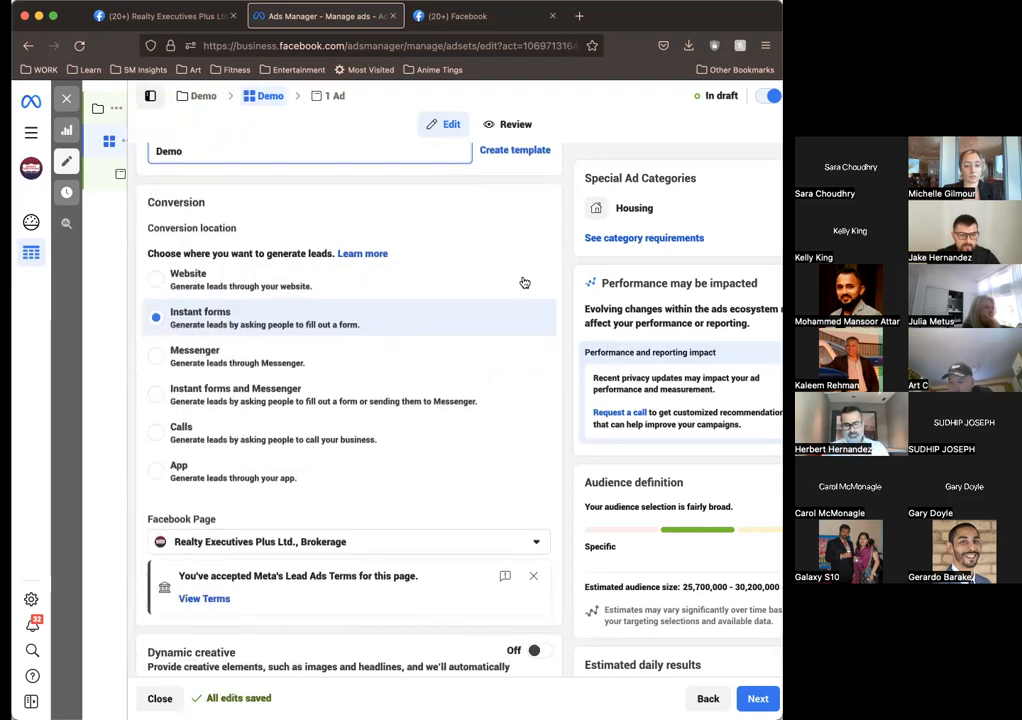
{"action": "scroll", "coordinate": [251, 259], "scroll_direction": "down", "scroll_amount": 1}
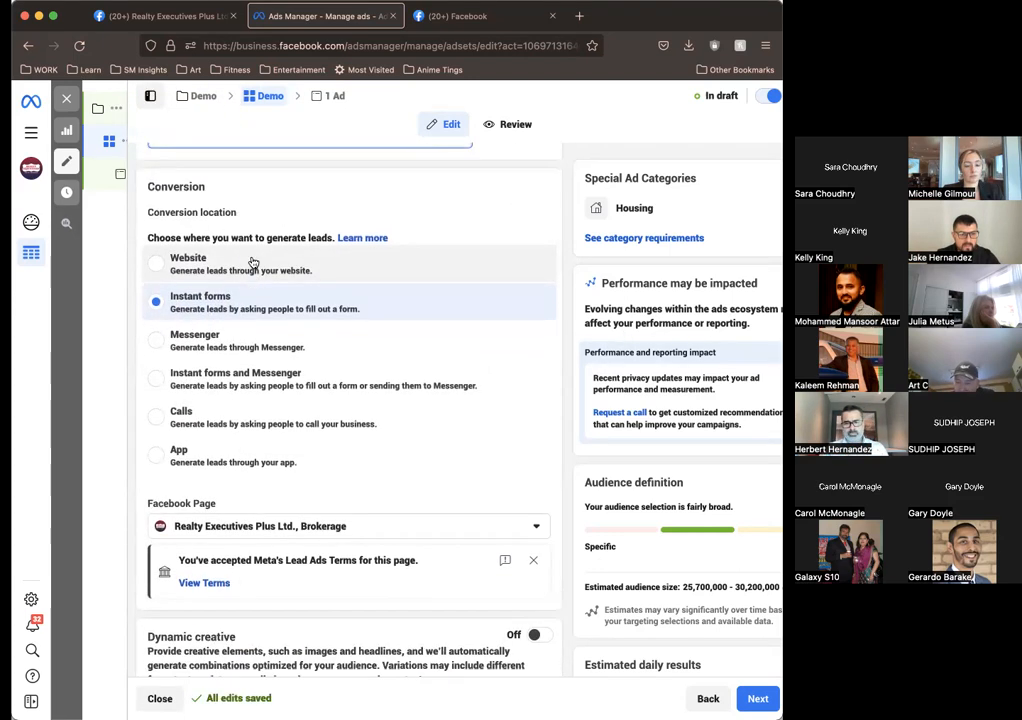
{"action": "scroll", "coordinate": [251, 262], "scroll_direction": "up", "scroll_amount": 2}
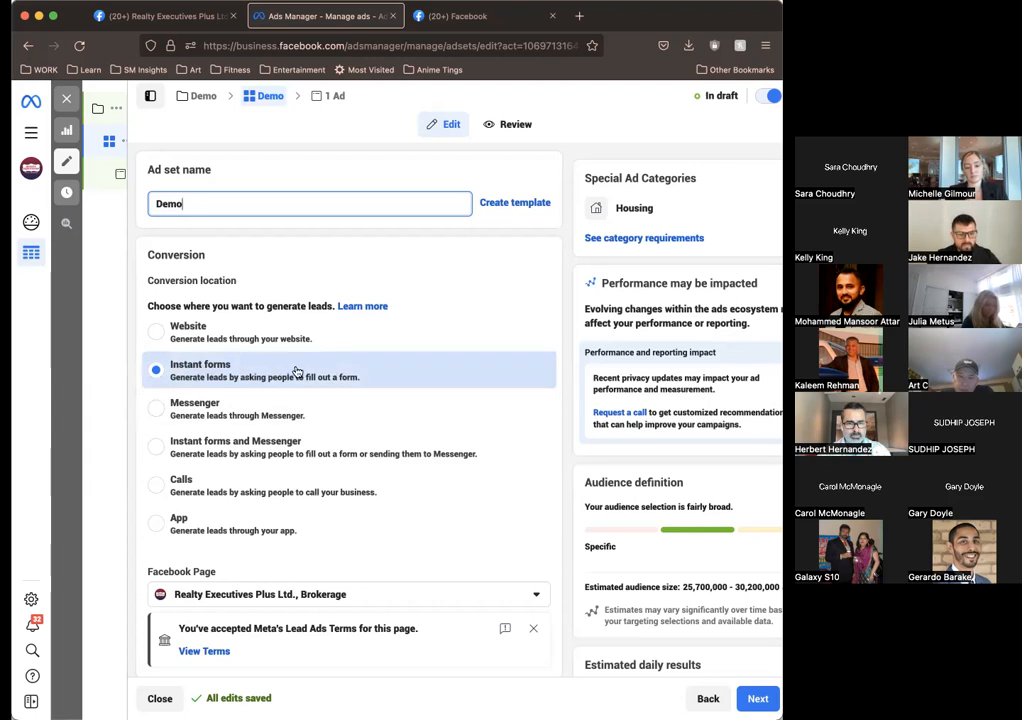
{"action": "scroll", "coordinate": [250, 370], "scroll_direction": "down", "scroll_amount": 4}
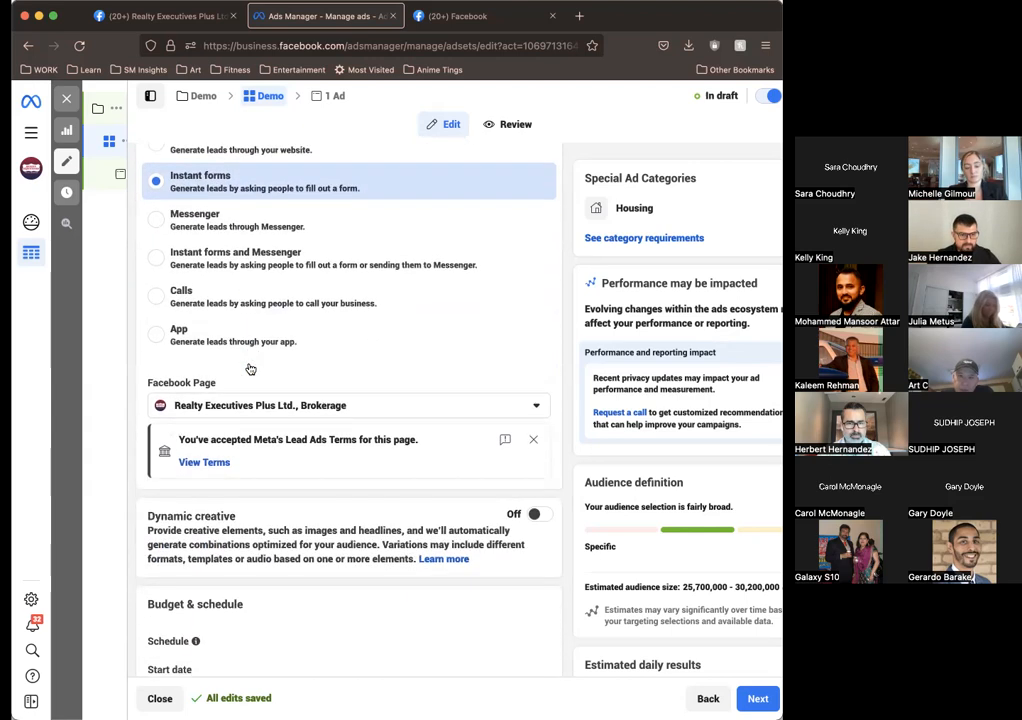
{"action": "scroll", "coordinate": [262, 385], "scroll_direction": "down", "scroll_amount": 1}
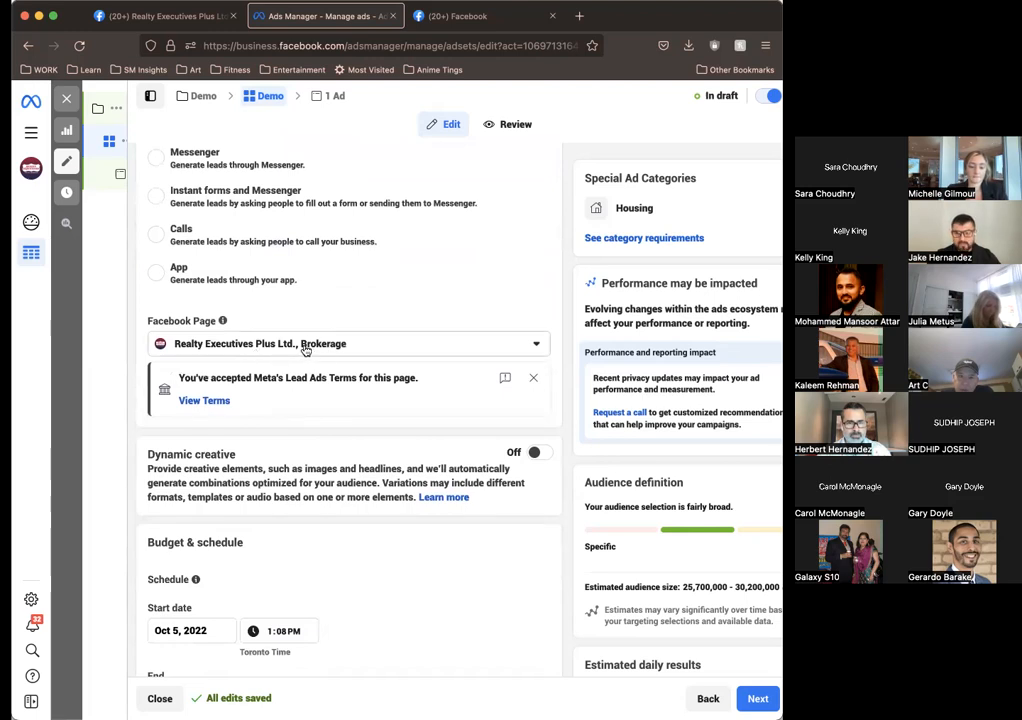
{"action": "scroll", "coordinate": [307, 350], "scroll_direction": "down", "scroll_amount": 1}
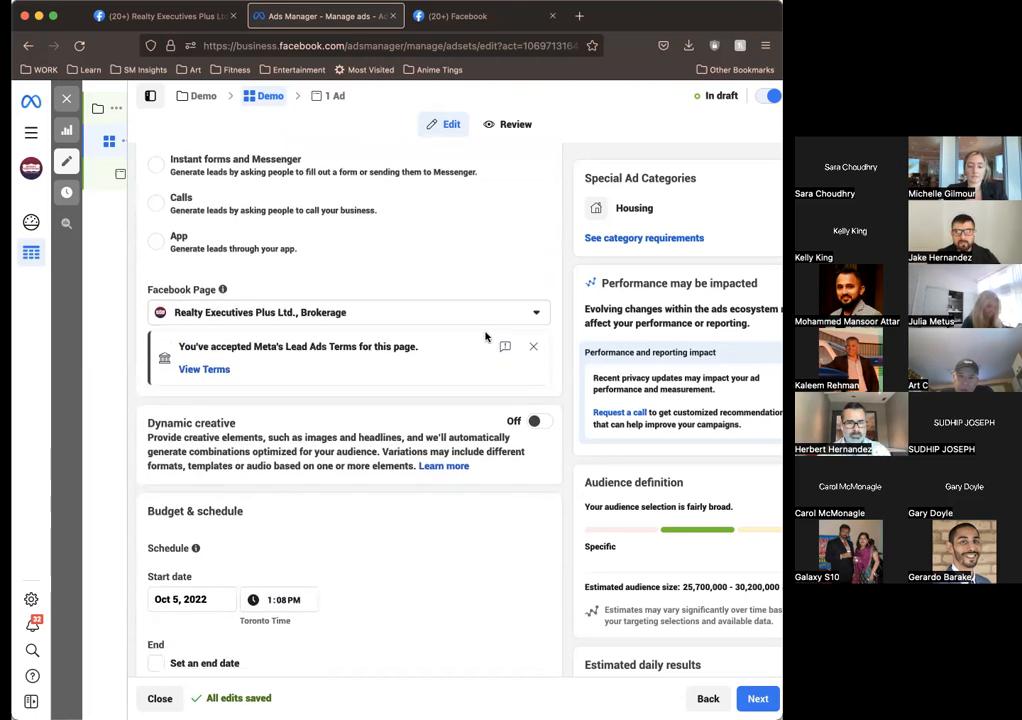
{"action": "left_click", "coordinate": [466, 320]}
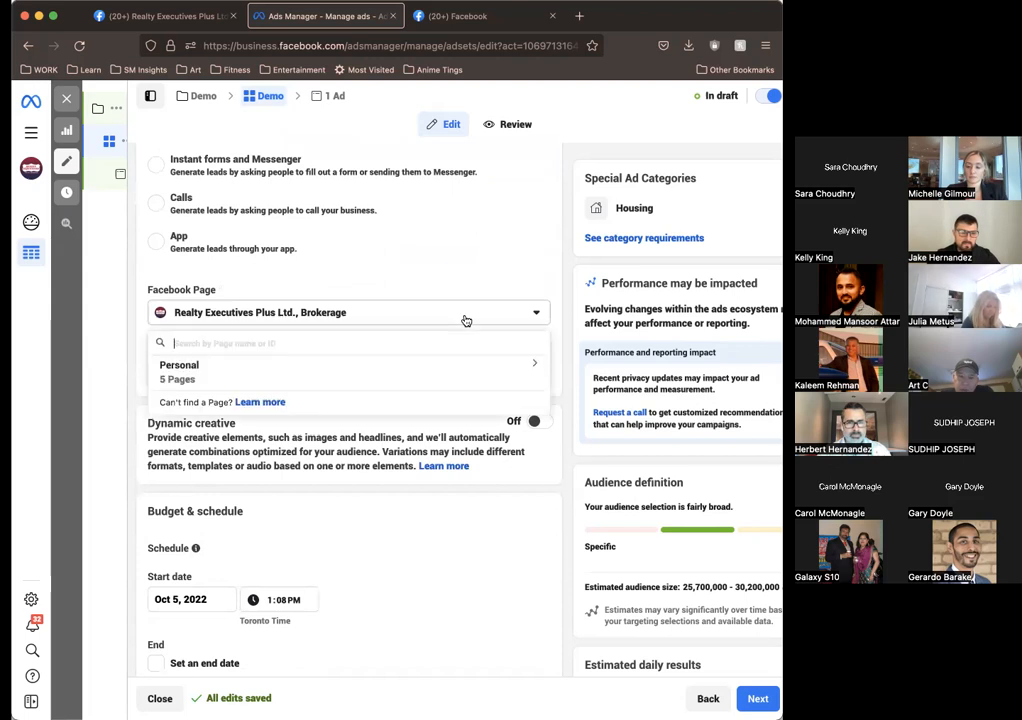
{"action": "left_click", "coordinate": [360, 317]}
{"action": "left_click", "coordinate": [342, 312]}
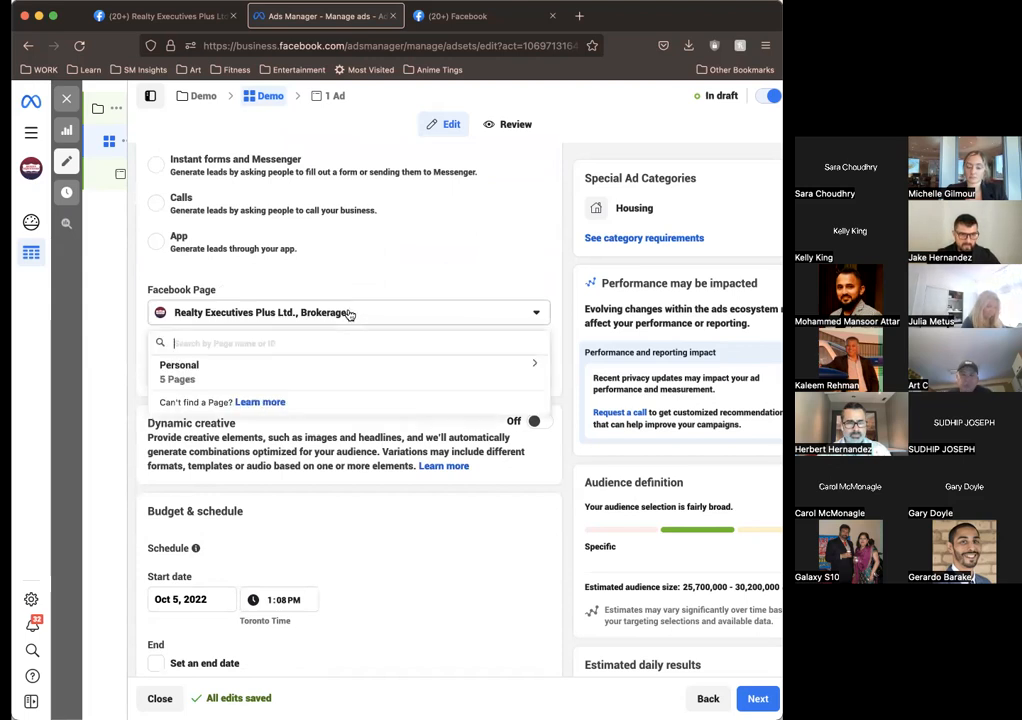
{"action": "left_click", "coordinate": [254, 316]}
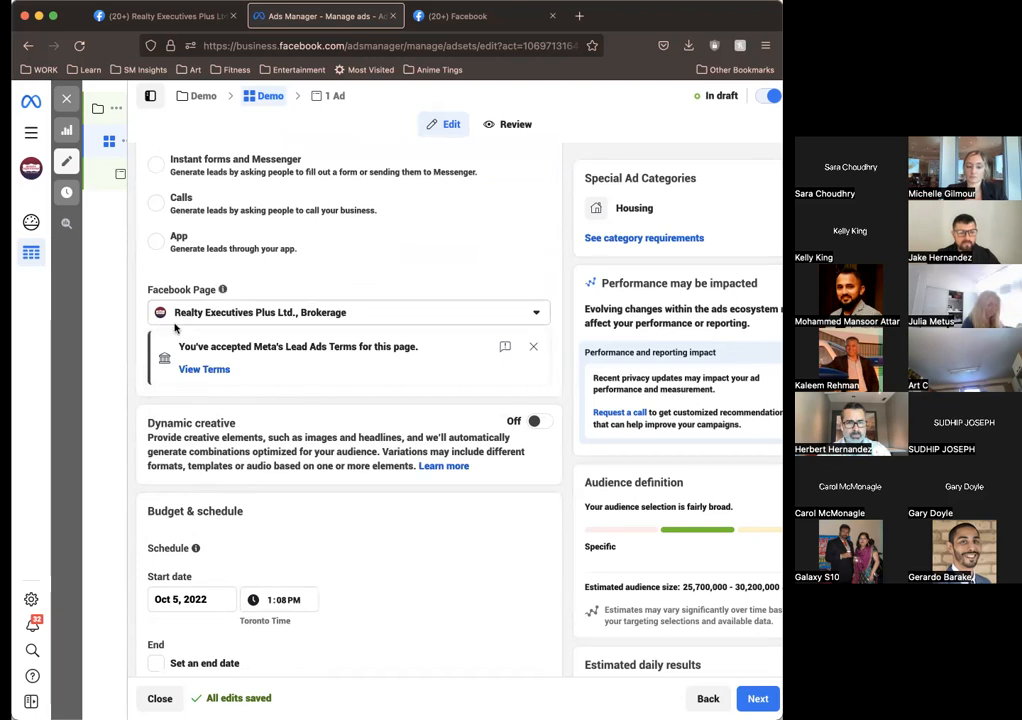
Step: Examine the ad set's dynamic creative option and its start and end date schedule settings
{"action": "mouse_move", "coordinate": [102, 447]}
{"action": "scroll", "coordinate": [333, 545], "scroll_direction": "down", "scroll_amount": 5}
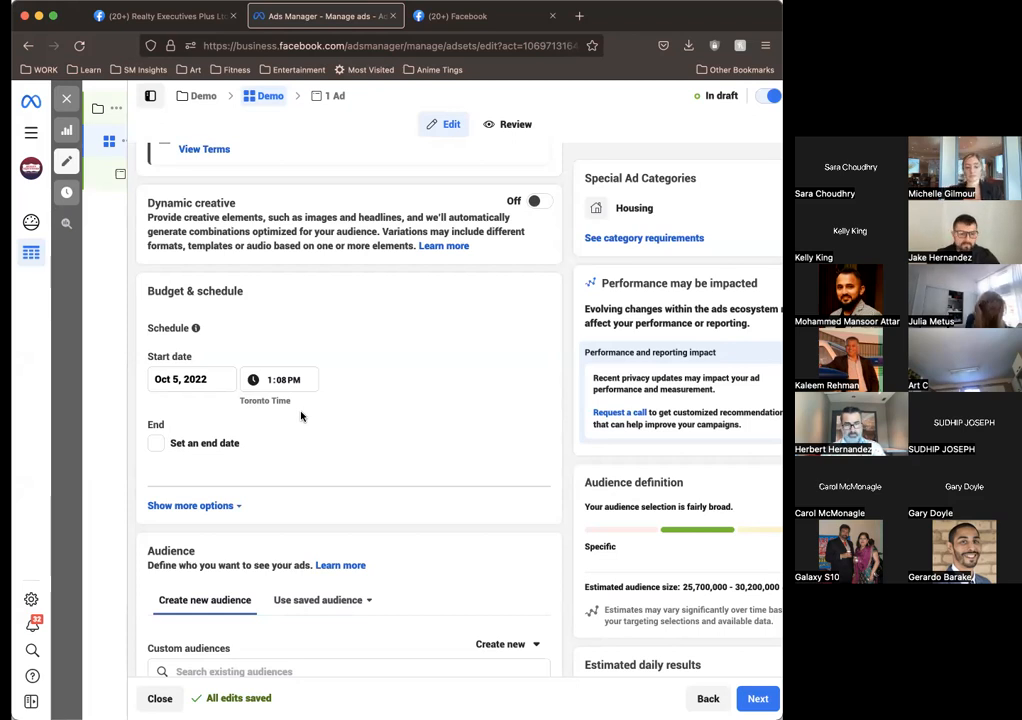
{"action": "scroll", "coordinate": [301, 416], "scroll_direction": "down", "scroll_amount": 5}
{"action": "scroll", "coordinate": [269, 378], "scroll_direction": "up", "scroll_amount": 3}
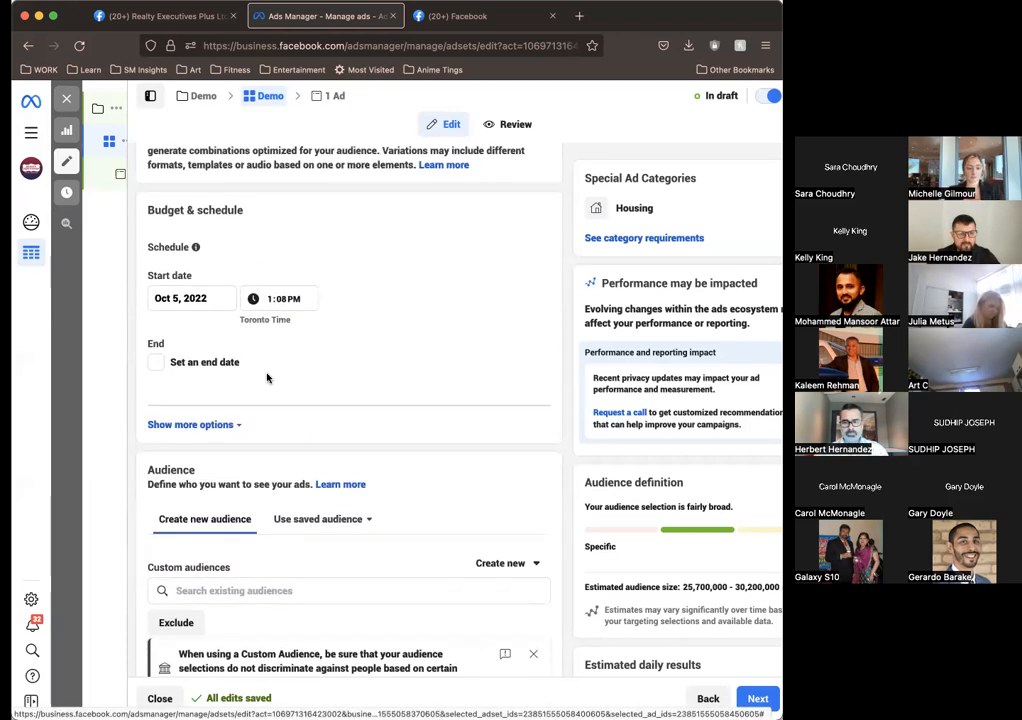
{"action": "scroll", "coordinate": [267, 379], "scroll_direction": "up", "scroll_amount": 2}
{"action": "scroll", "coordinate": [267, 379], "scroll_direction": "down", "scroll_amount": 4}
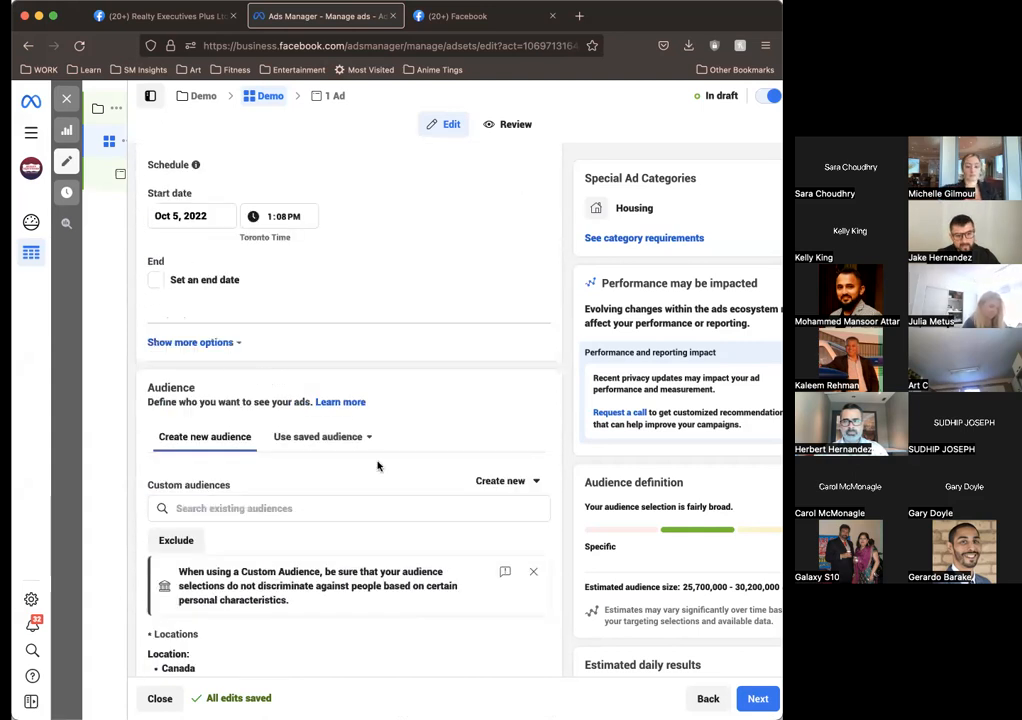
{"action": "scroll", "coordinate": [378, 465], "scroll_direction": "down", "scroll_amount": 2}
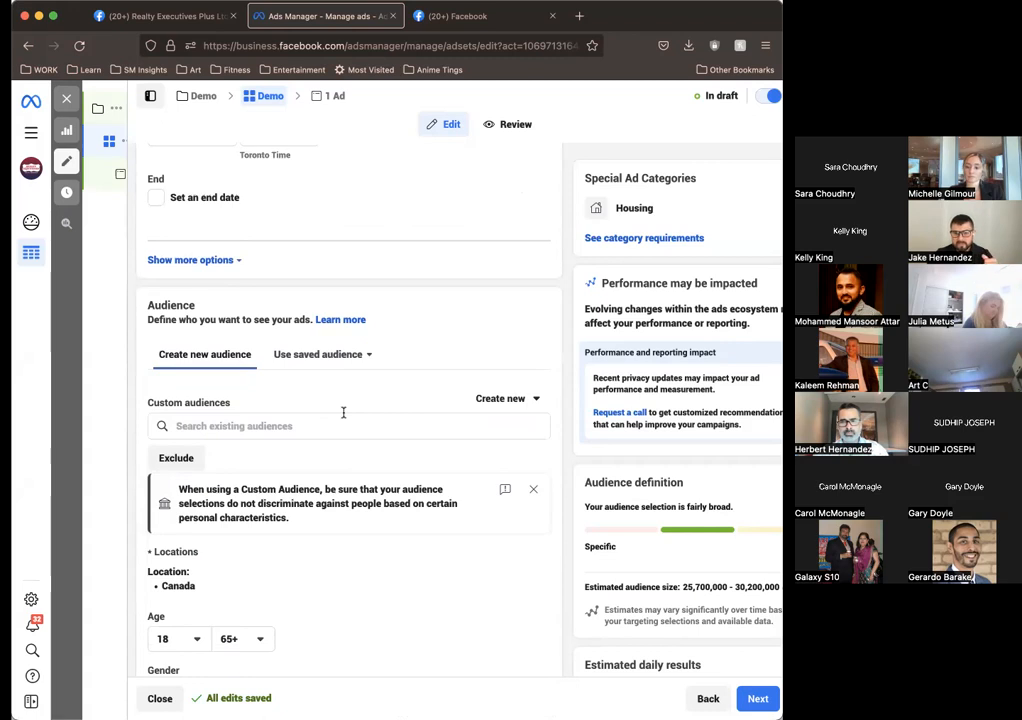
Step: Check the existing custom and special ad audiences and the options for creating a new audience
{"action": "scroll", "coordinate": [269, 403], "scroll_direction": "down", "scroll_amount": 2}
{"action": "left_click", "coordinate": [222, 339]}
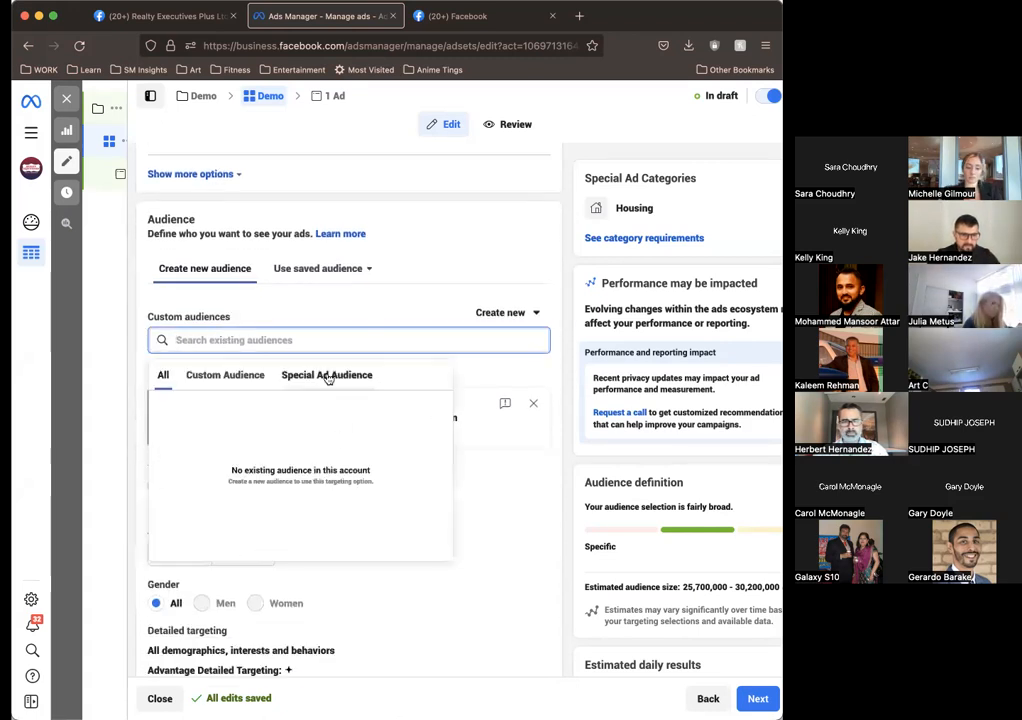
{"action": "left_click", "coordinate": [326, 374]}
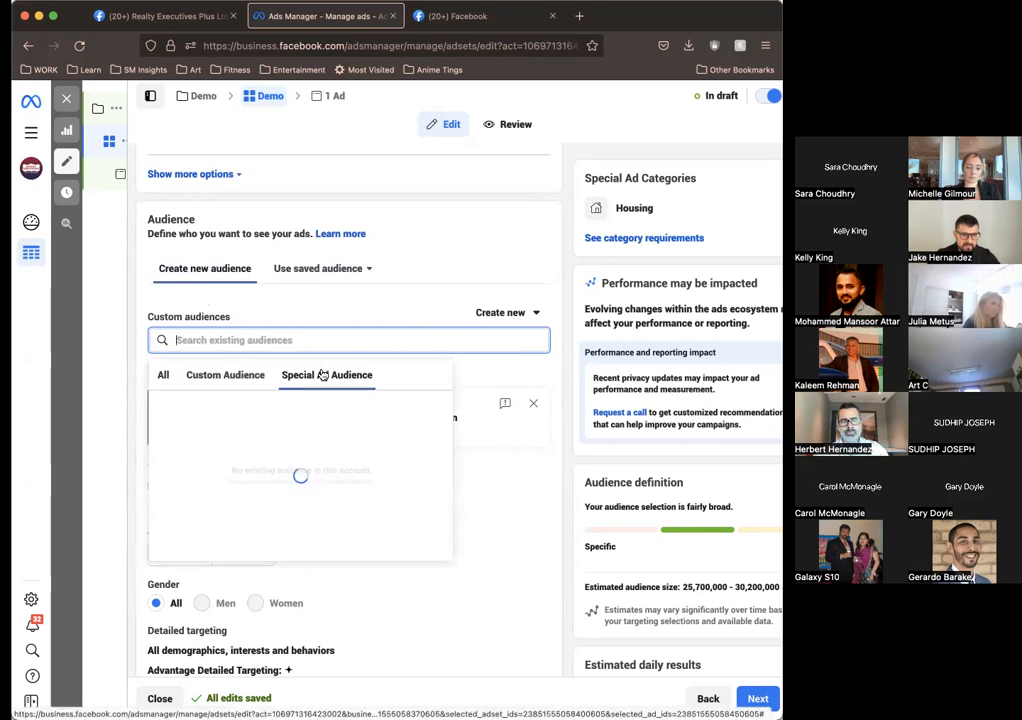
{"action": "left_click", "coordinate": [228, 376]}
{"action": "left_click", "coordinate": [438, 297]}
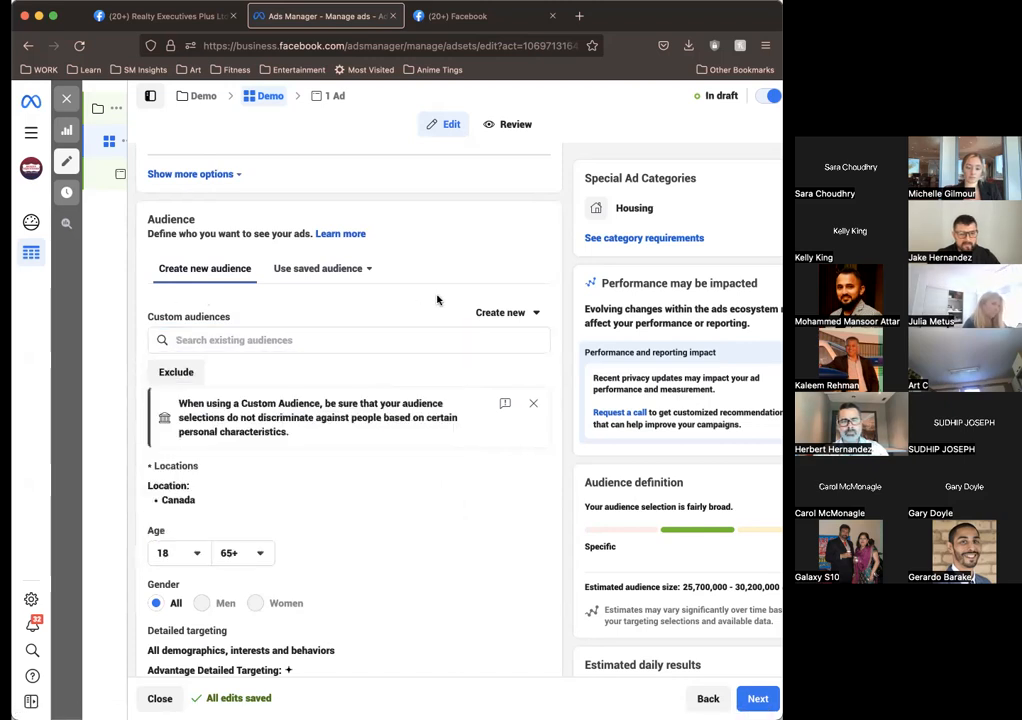
{"action": "scroll", "coordinate": [437, 299], "scroll_direction": "down", "scroll_amount": 2}
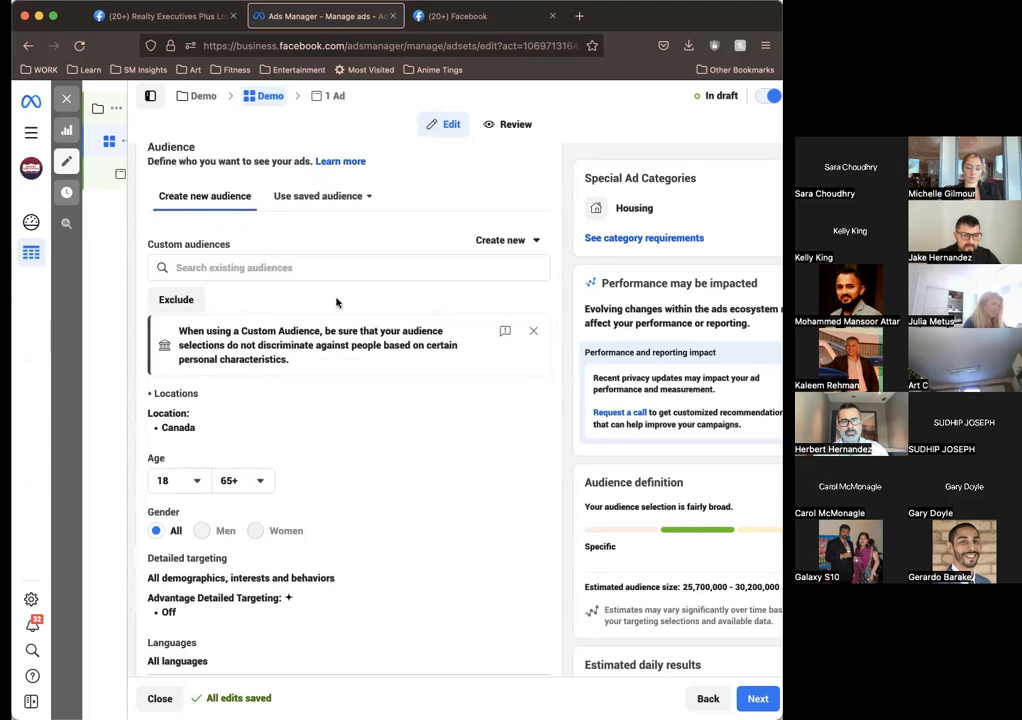
{"action": "scroll", "coordinate": [336, 300], "scroll_direction": "up", "scroll_amount": 2}
{"action": "left_click", "coordinate": [491, 316]}
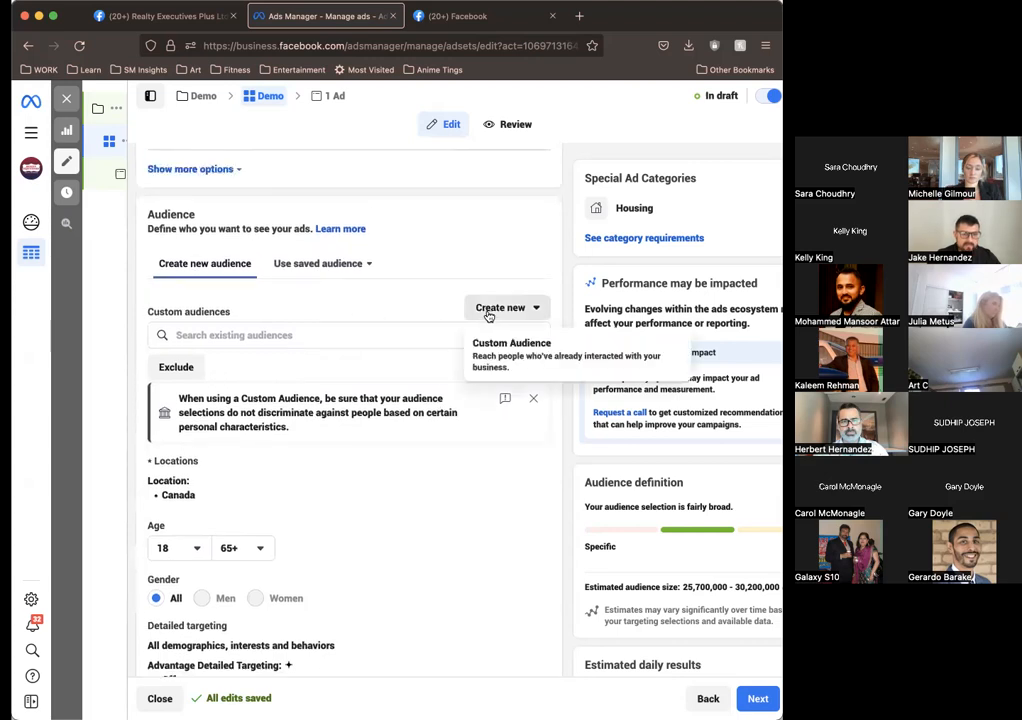
{"action": "left_click", "coordinate": [389, 312]}
Step: Review the ad set settings again from conversion location through schedule to the location, age, gender and detailed targeting options
{"action": "scroll", "coordinate": [389, 312], "scroll_direction": "down", "scroll_amount": 1}
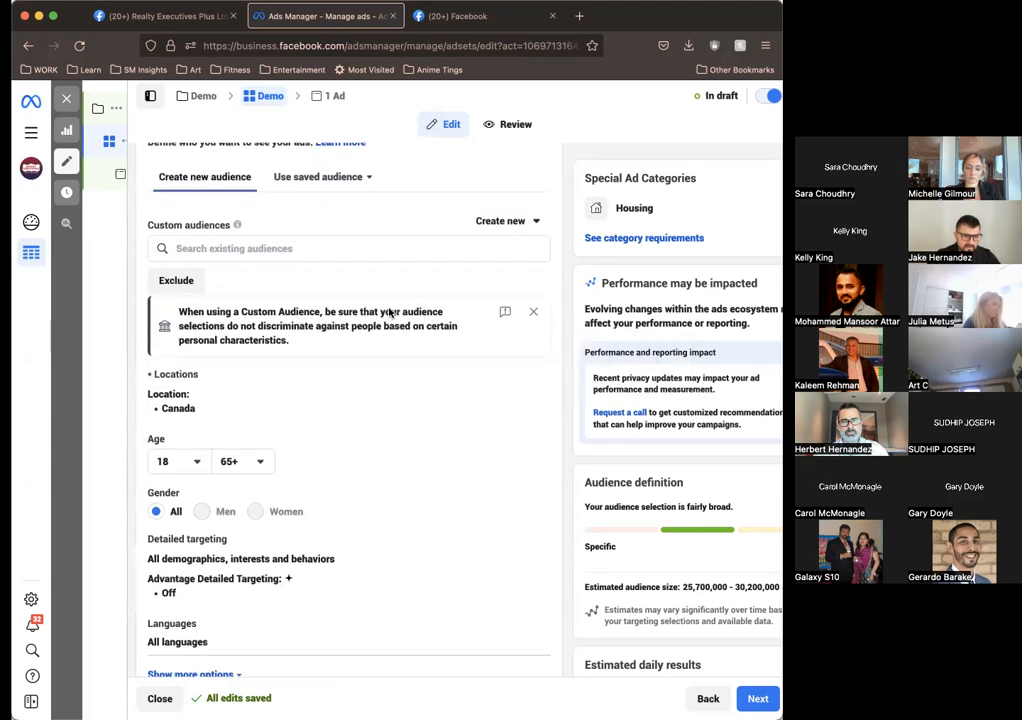
{"action": "scroll", "coordinate": [388, 312], "scroll_direction": "up", "scroll_amount": 1}
{"action": "scroll", "coordinate": [353, 312], "scroll_direction": "up", "scroll_amount": 5}
{"action": "scroll", "coordinate": [352, 314], "scroll_direction": "up", "scroll_amount": 5}
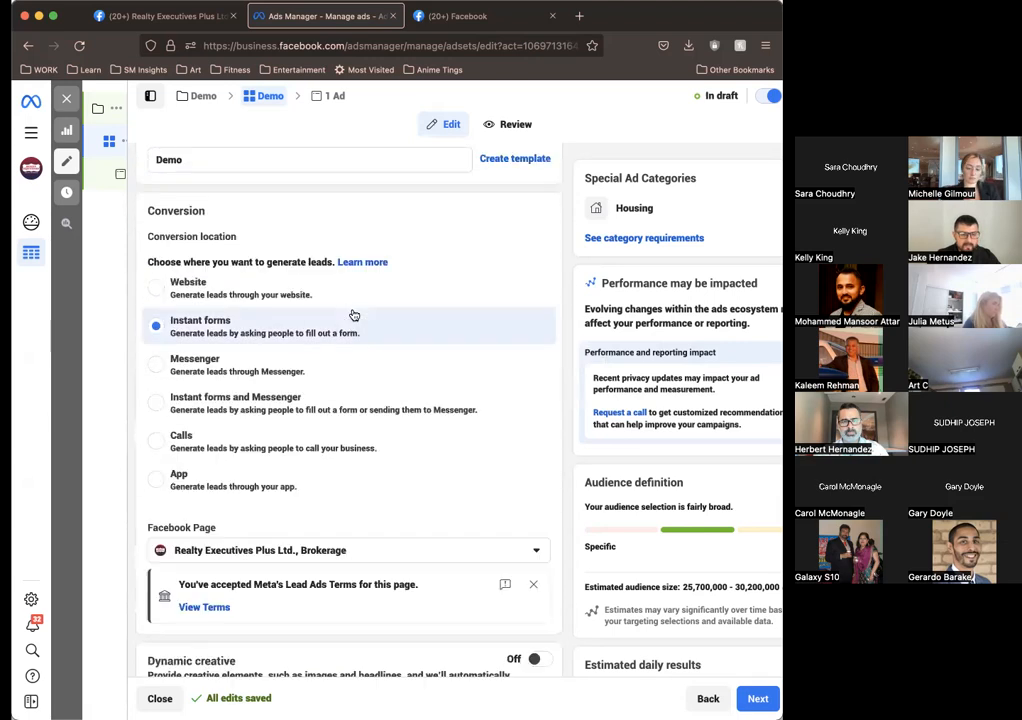
{"action": "scroll", "coordinate": [345, 310], "scroll_direction": "down", "scroll_amount": 3}
{"action": "scroll", "coordinate": [342, 308], "scroll_direction": "up", "scroll_amount": 4}
{"action": "scroll", "coordinate": [342, 310], "scroll_direction": "down", "scroll_amount": 1}
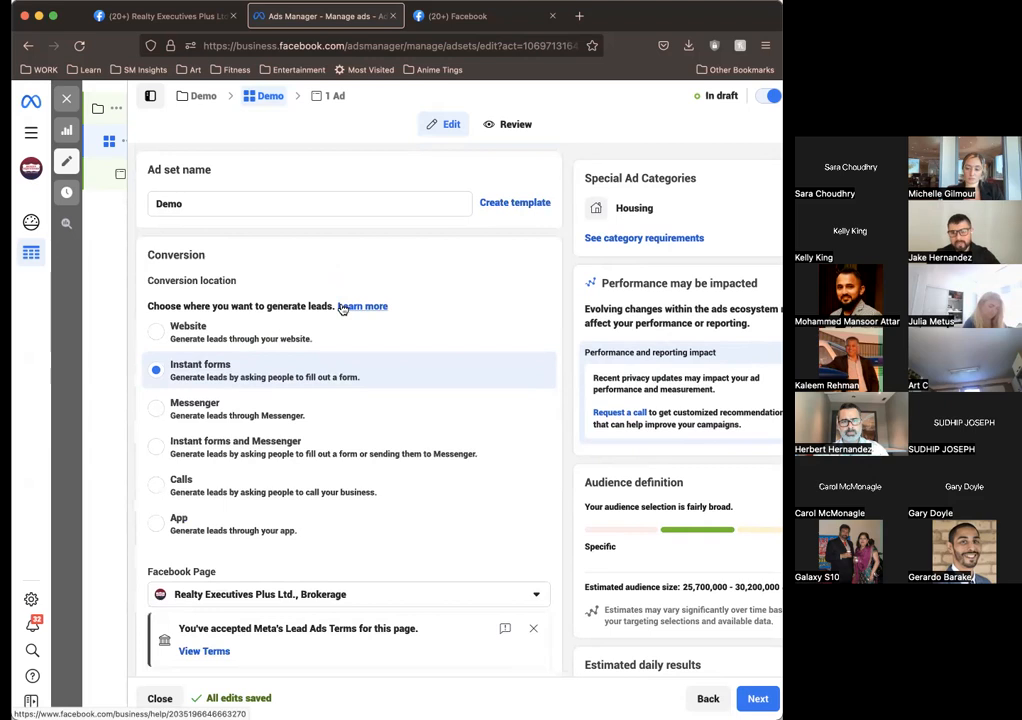
{"action": "scroll", "coordinate": [342, 310], "scroll_direction": "down", "scroll_amount": 2}
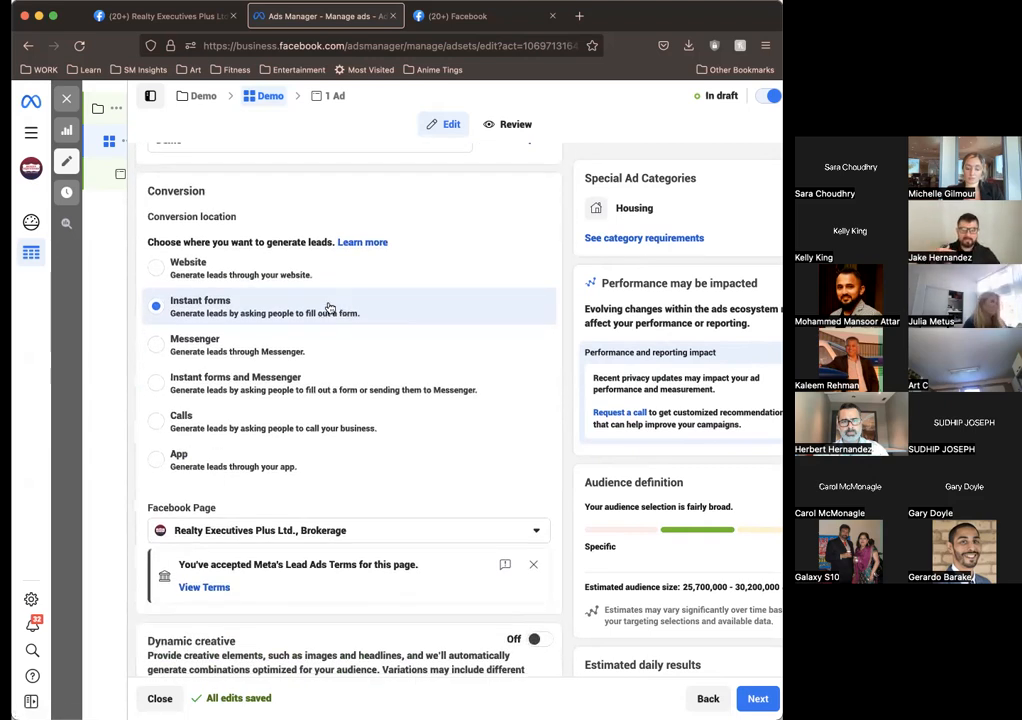
{"action": "scroll", "coordinate": [352, 417], "scroll_direction": "down", "scroll_amount": 5}
{"action": "scroll", "coordinate": [352, 417], "scroll_direction": "down", "scroll_amount": 10}
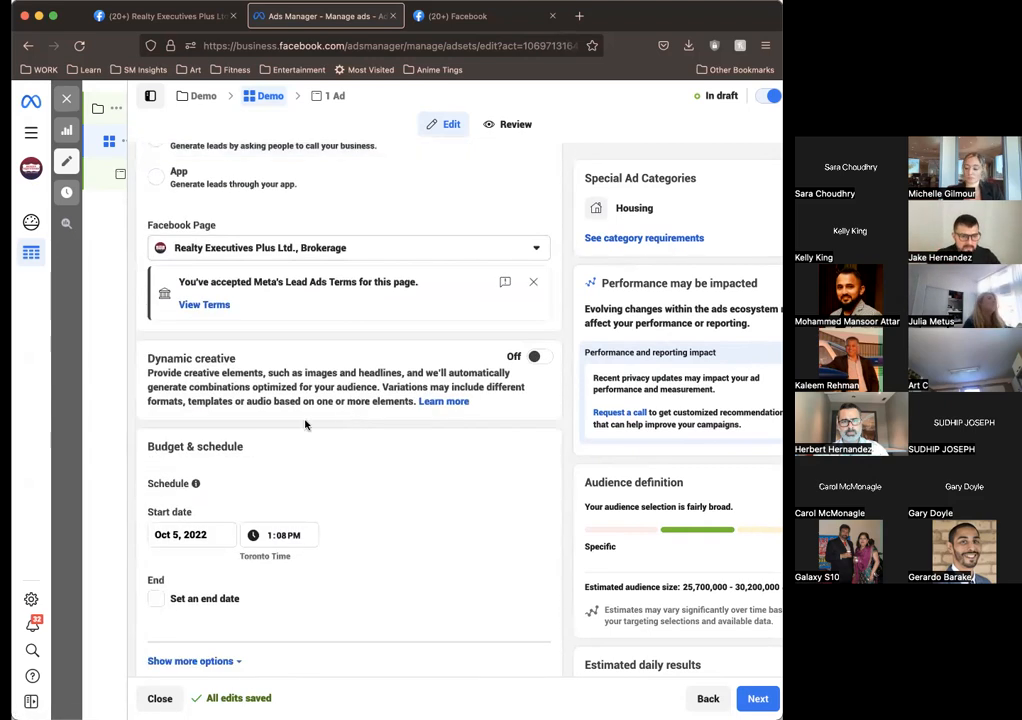
{"action": "scroll", "coordinate": [367, 483], "scroll_direction": "down", "scroll_amount": 5}
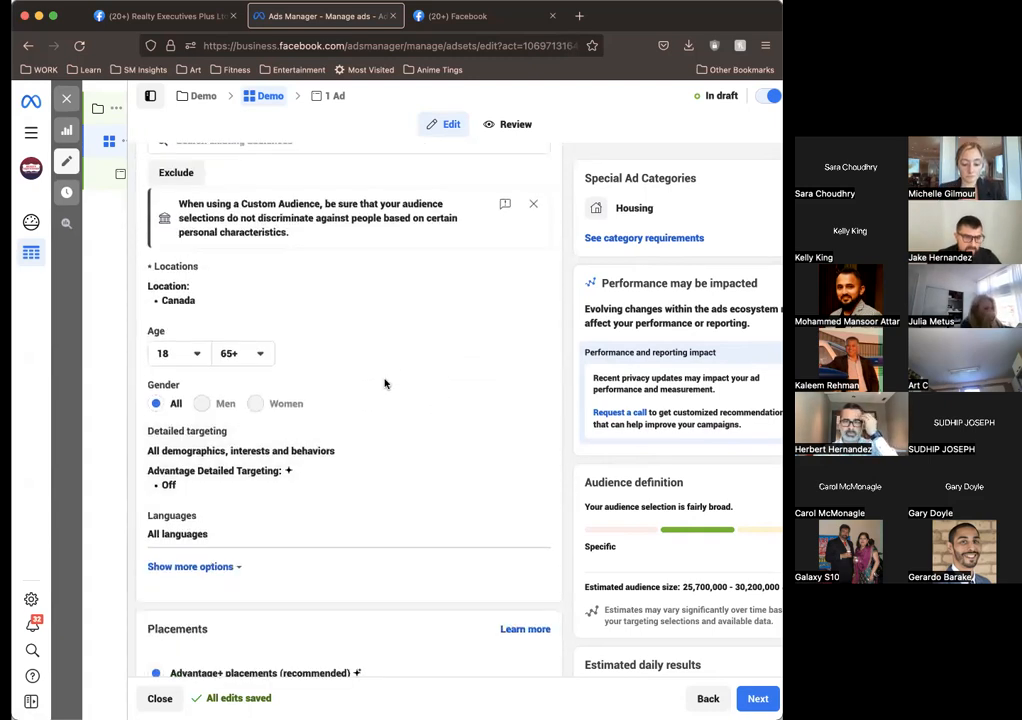
Step: Open the ad set's detailed targeting for editing and search its demographics, interests and behaviors for real estate
{"action": "scroll", "coordinate": [452, 297], "scroll_direction": "up", "scroll_amount": 5}
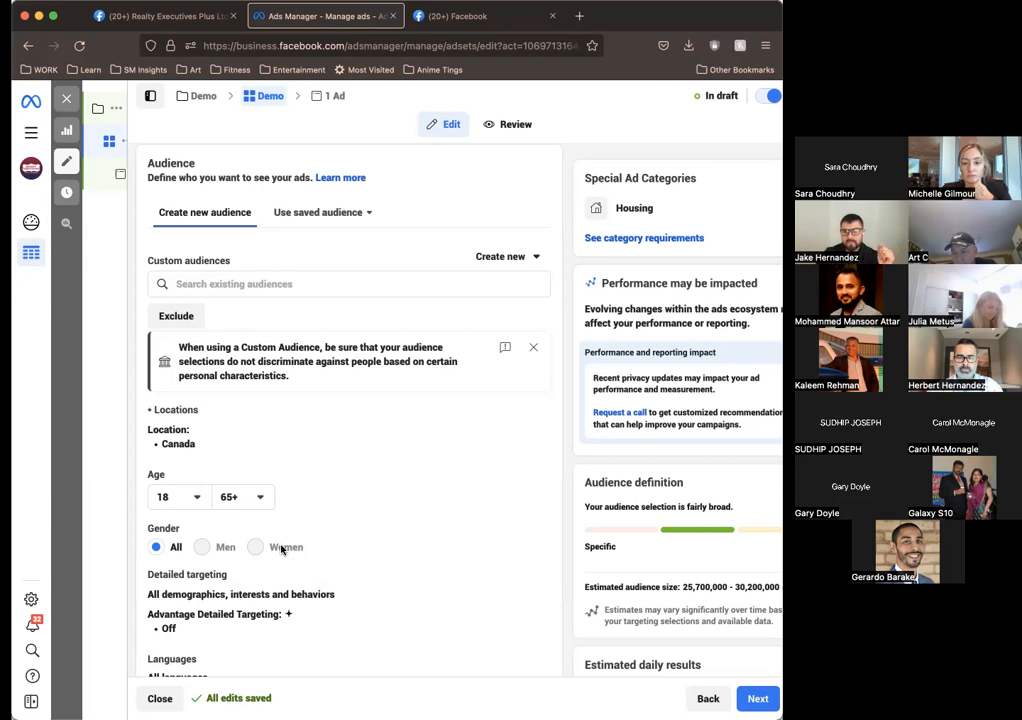
{"action": "scroll", "coordinate": [281, 548], "scroll_direction": "down", "scroll_amount": 2}
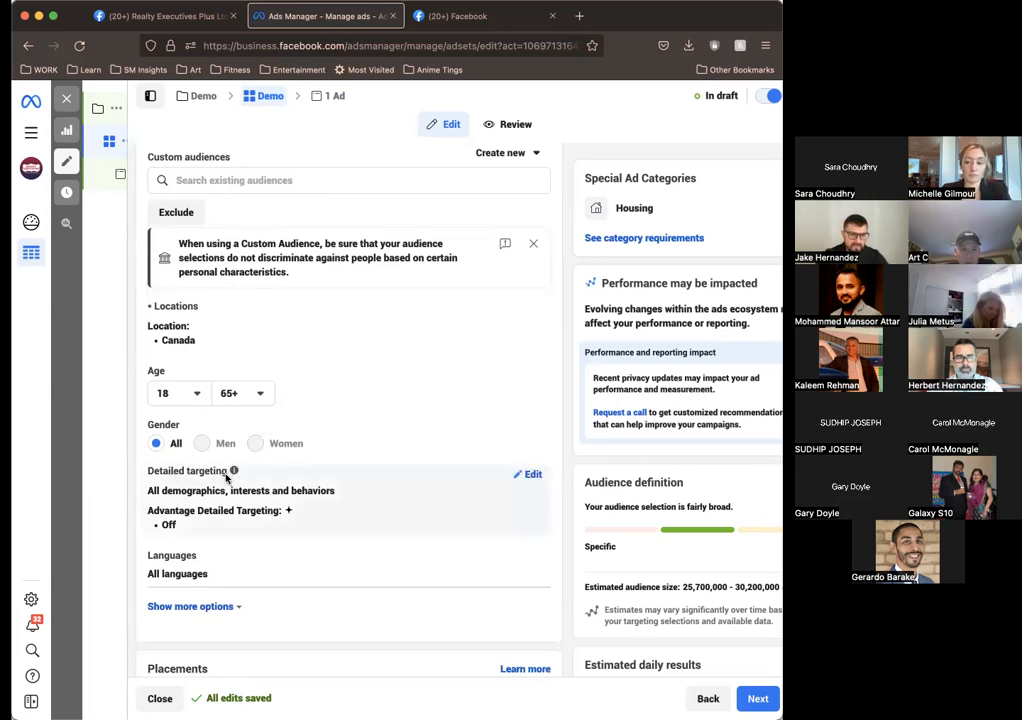
{"action": "left_click", "coordinate": [526, 476]}
{"action": "scroll", "coordinate": [454, 449], "scroll_direction": "down", "scroll_amount": 2}
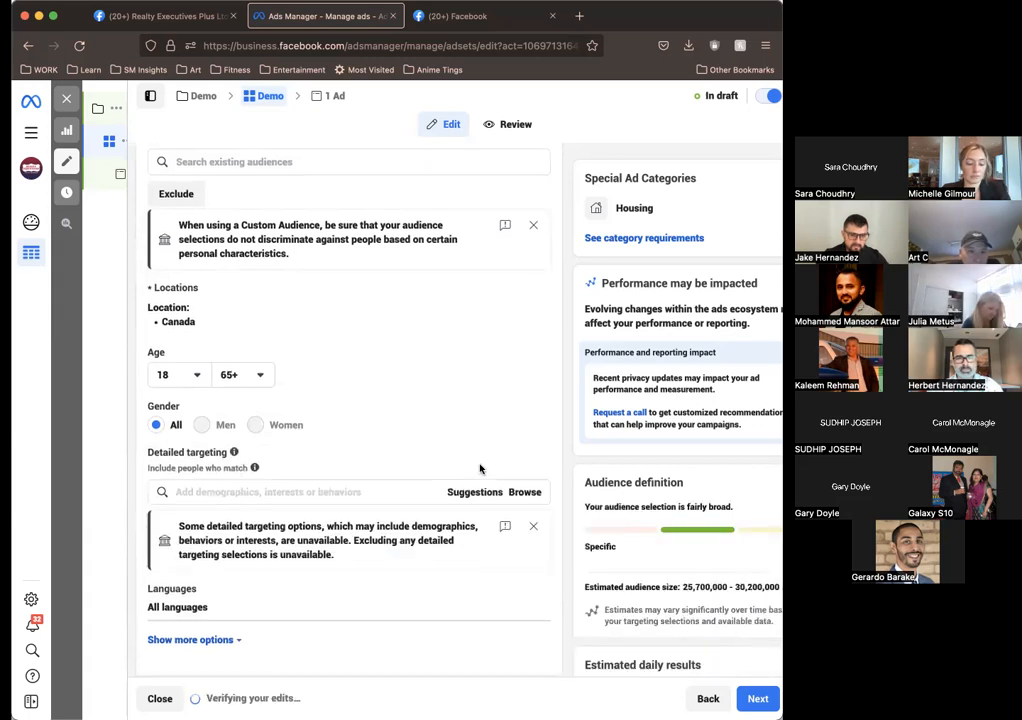
{"action": "left_click", "coordinate": [326, 459]}
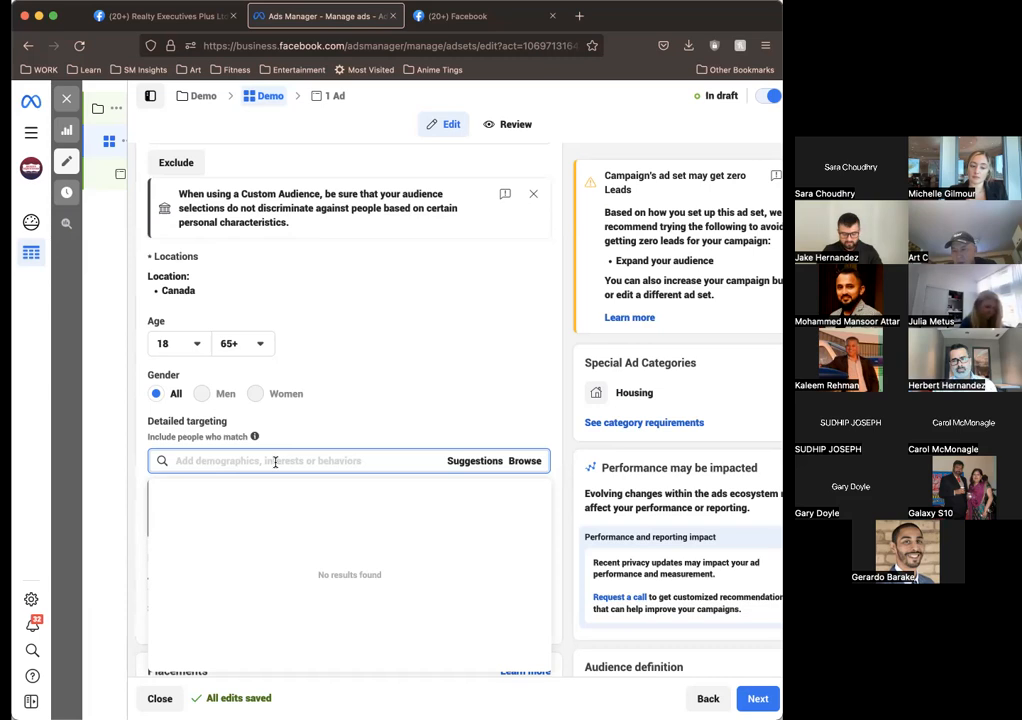
{"action": "type", "text": "real estate"}
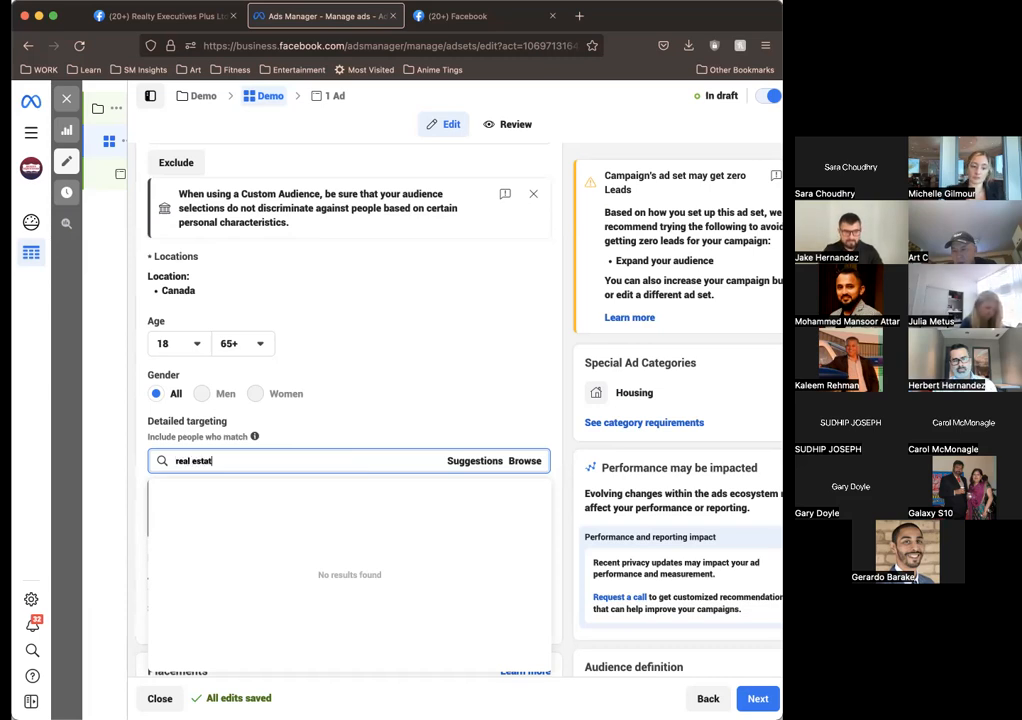
Step: Show the suggested targeting interests and add First-time home buyer grant (real estate) and First-time buyer (real estate)
{"action": "left_click", "coordinate": [476, 462]}
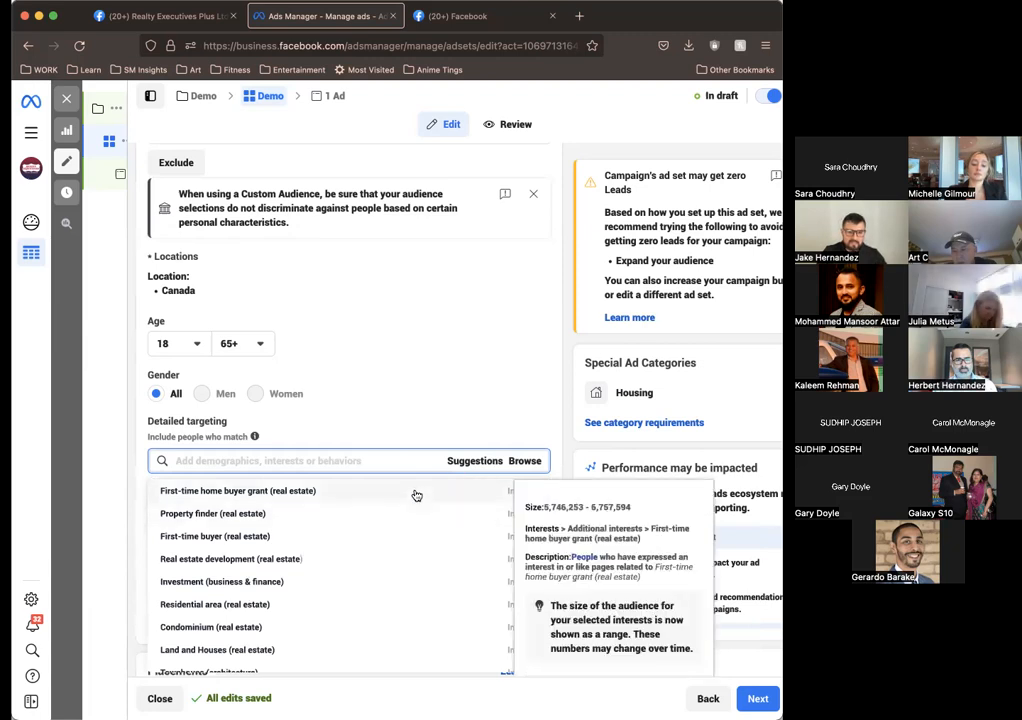
{"action": "scroll", "coordinate": [450, 500], "scroll_direction": "down", "scroll_amount": 2}
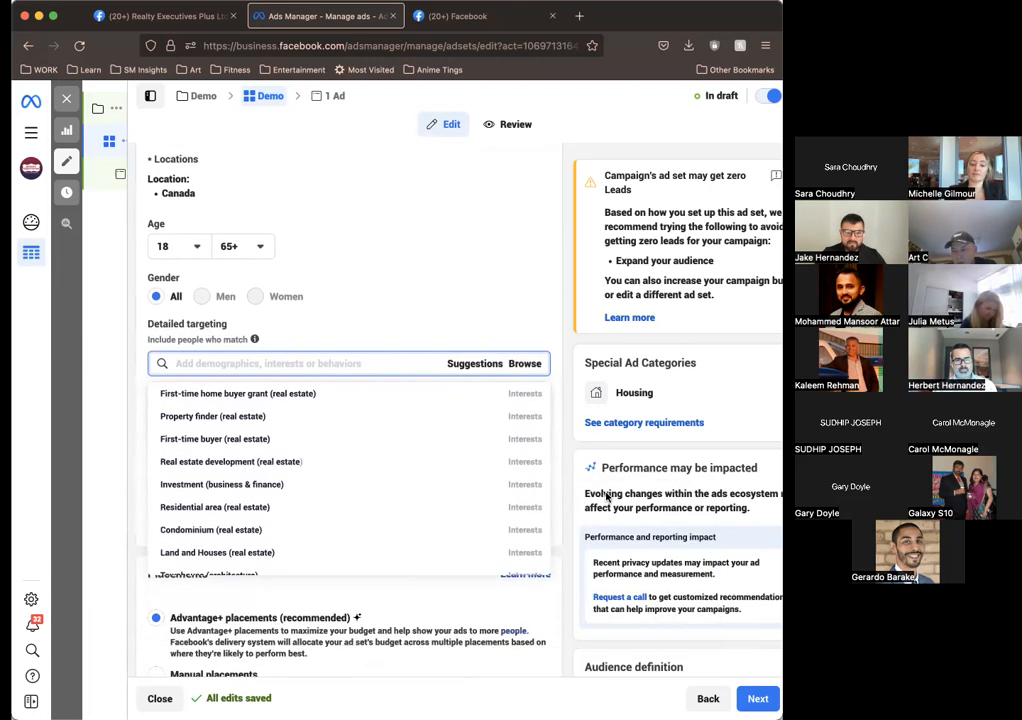
{"action": "mouse_move", "coordinate": [450, 400]}
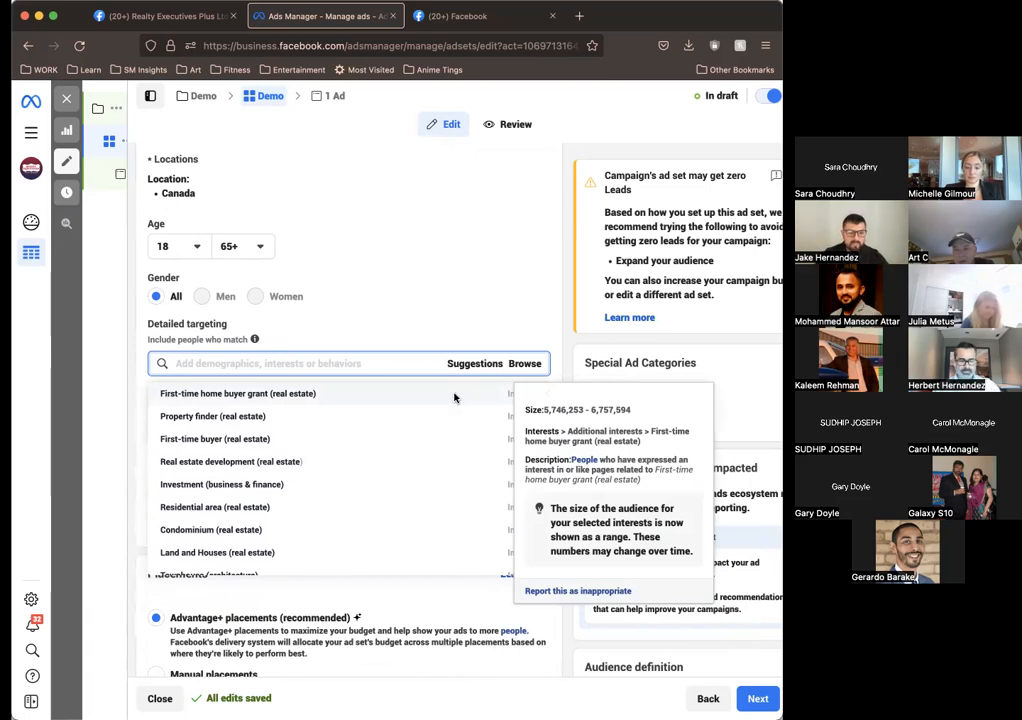
{"action": "left_click", "coordinate": [464, 398]}
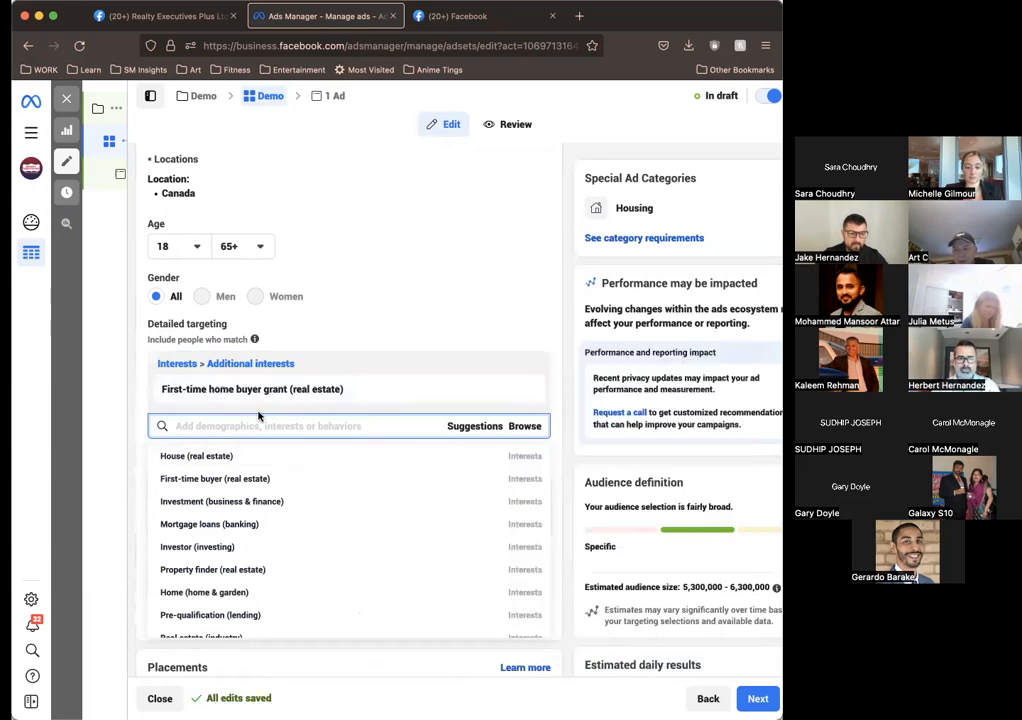
{"action": "mouse_move", "coordinate": [227, 457]}
{"action": "left_click", "coordinate": [222, 479]}
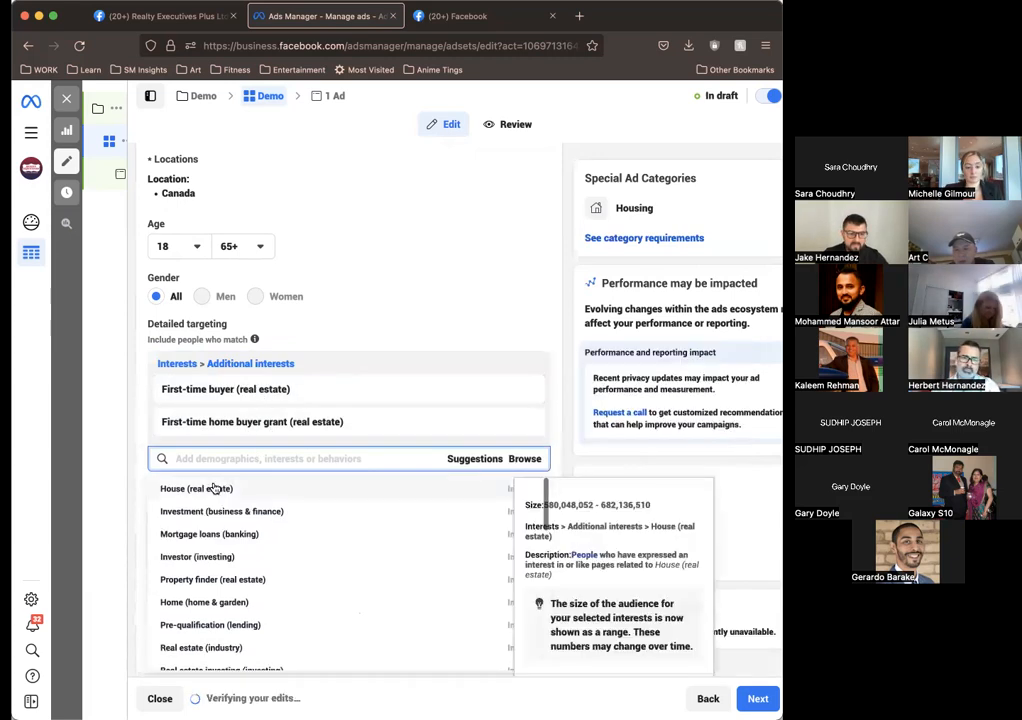
Step: Add the suggested interests House (real estate) and Apartment (real estate) to the detailed targeting
{"action": "left_click", "coordinate": [228, 556]}
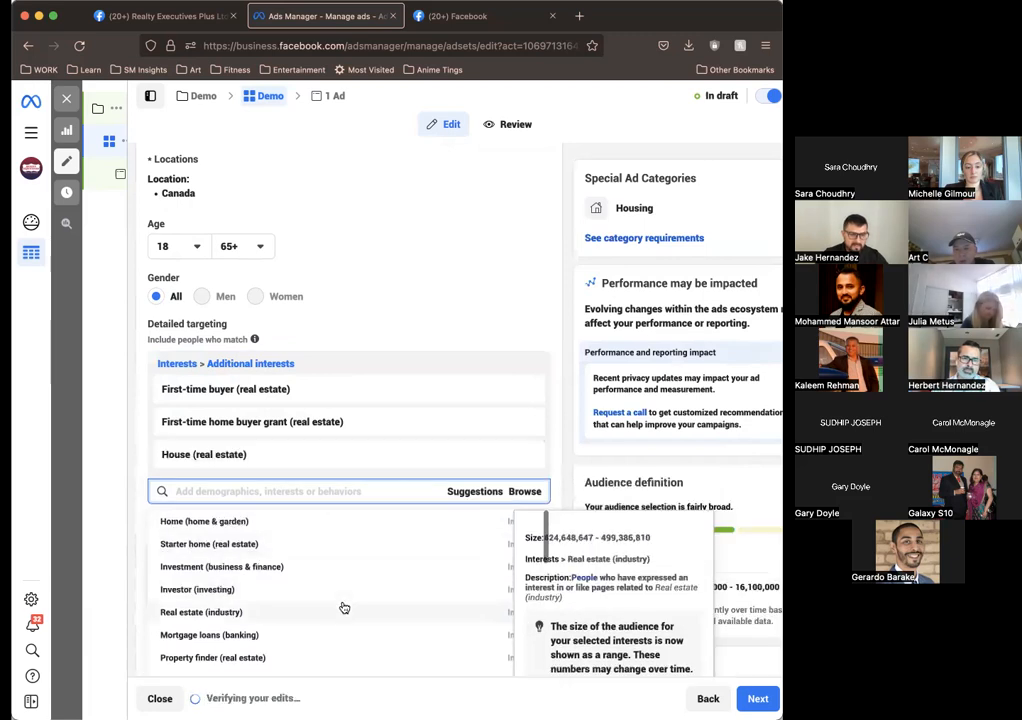
{"action": "scroll", "coordinate": [344, 607], "scroll_direction": "down", "scroll_amount": 3}
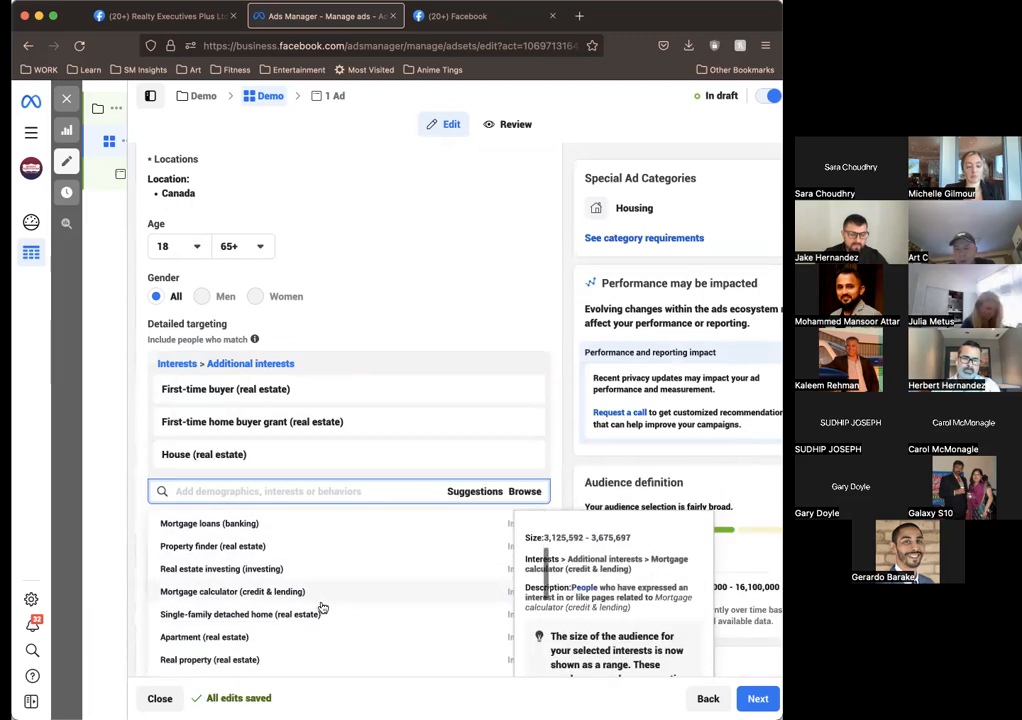
{"action": "scroll", "coordinate": [322, 607], "scroll_direction": "down", "scroll_amount": 1}
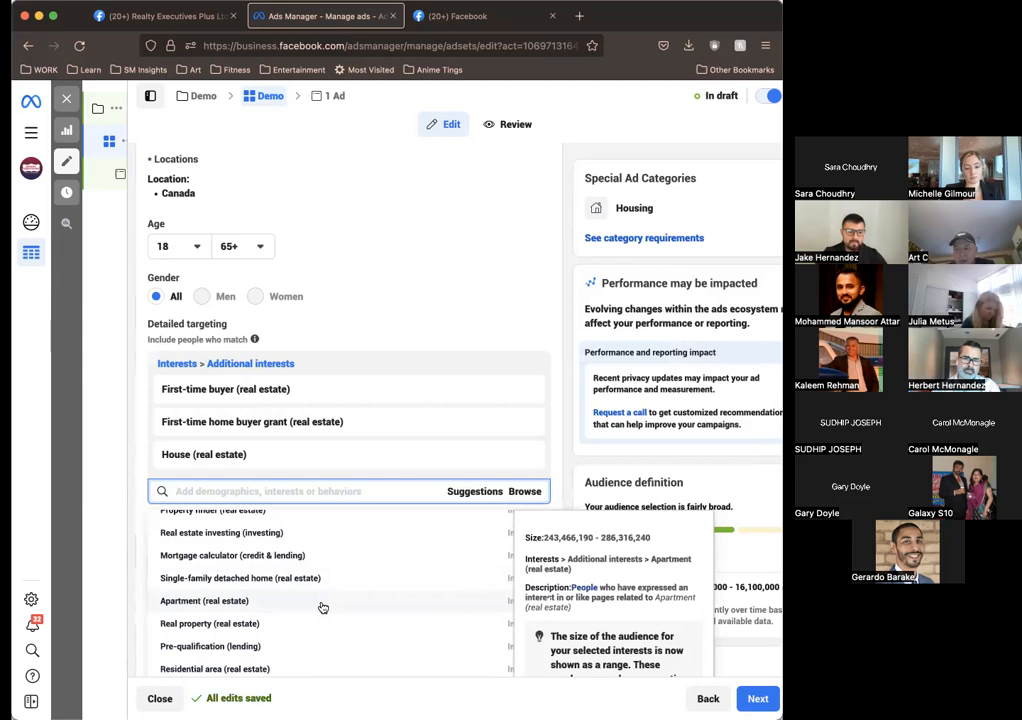
{"action": "left_click", "coordinate": [229, 601]}
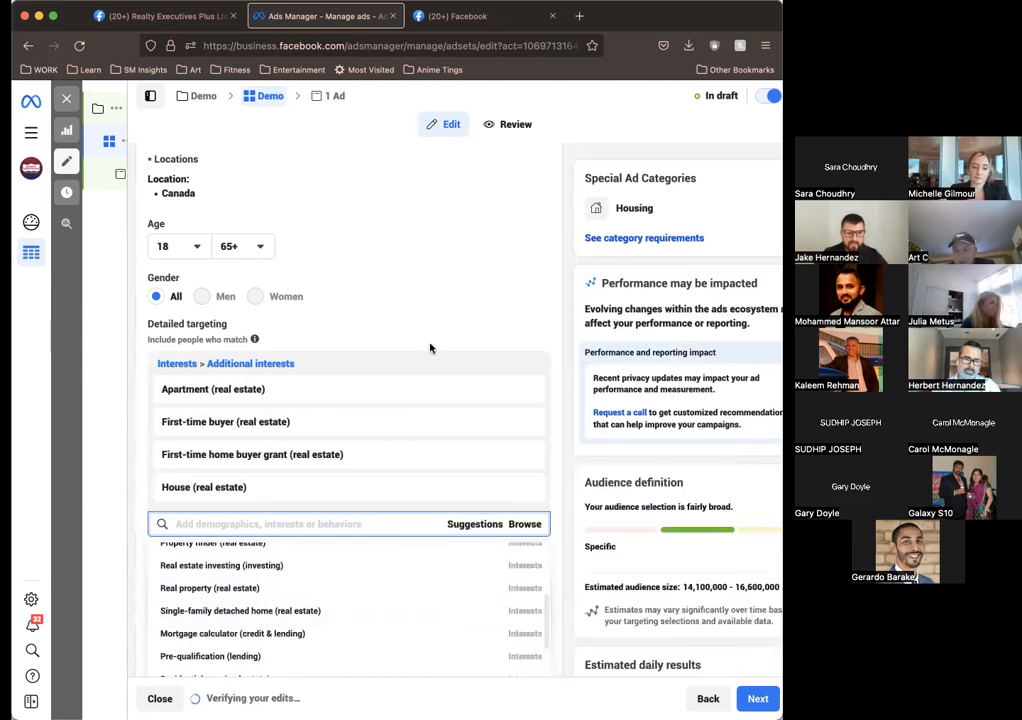
Step: Add the interests Mortgage calculator (credit & lending) and Investment (business & finance) to the detailed targeting, and close the suggestion list
{"action": "scroll", "coordinate": [421, 296], "scroll_direction": "up", "scroll_amount": 5}
{"action": "scroll", "coordinate": [379, 281], "scroll_direction": "up", "scroll_amount": 8}
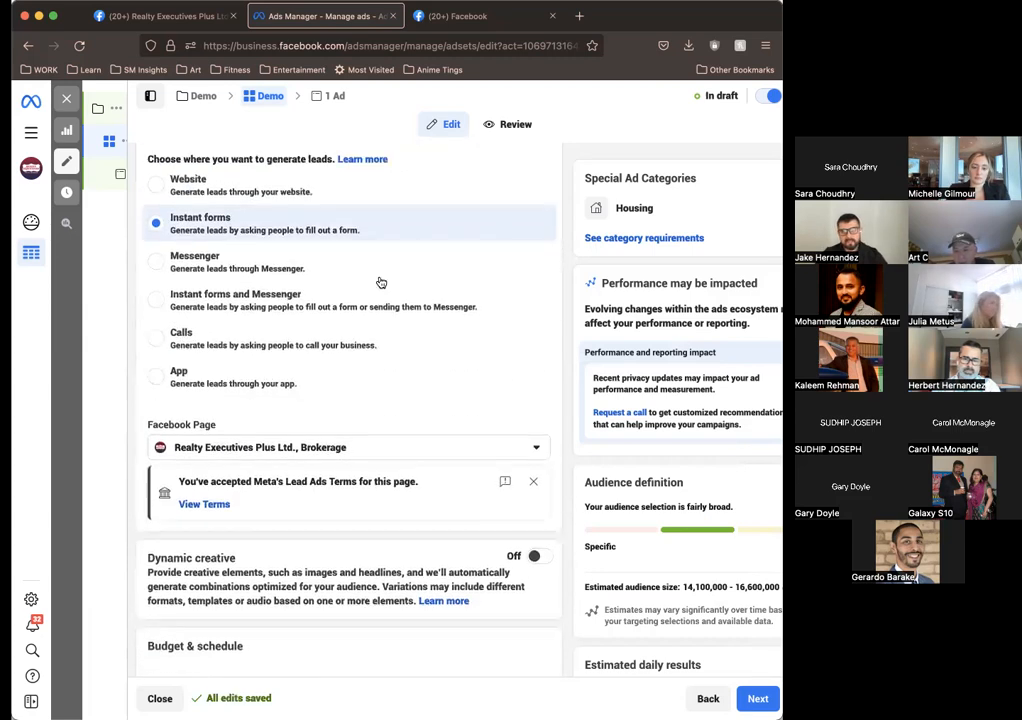
{"action": "scroll", "coordinate": [379, 281], "scroll_direction": "down", "scroll_amount": 13}
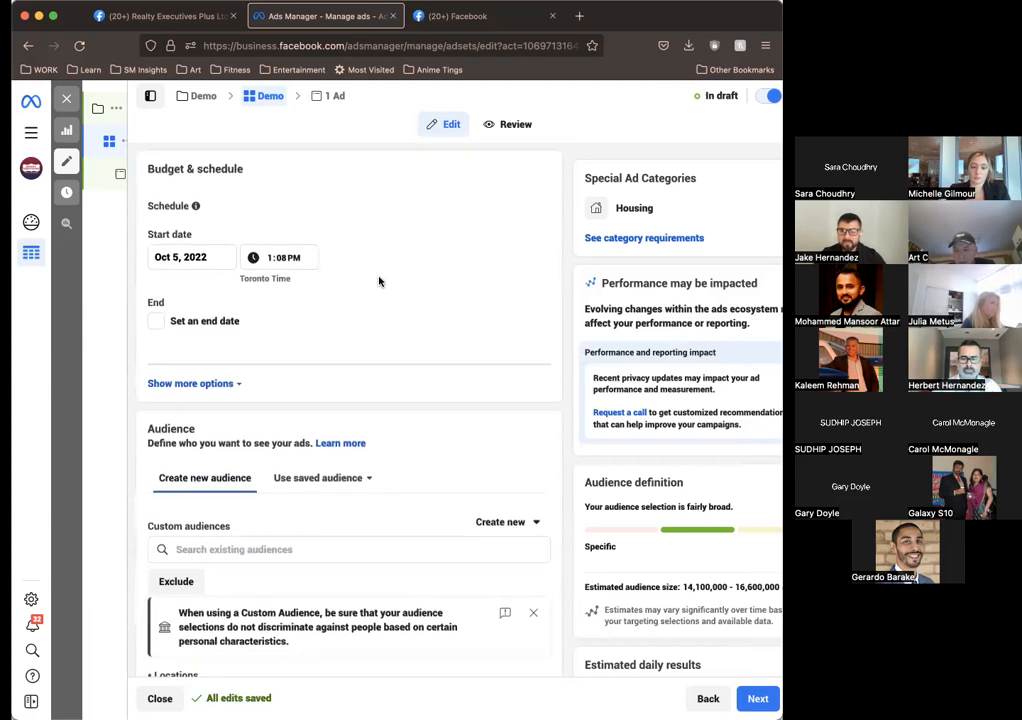
{"action": "scroll", "coordinate": [400, 378], "scroll_direction": "down", "scroll_amount": 3}
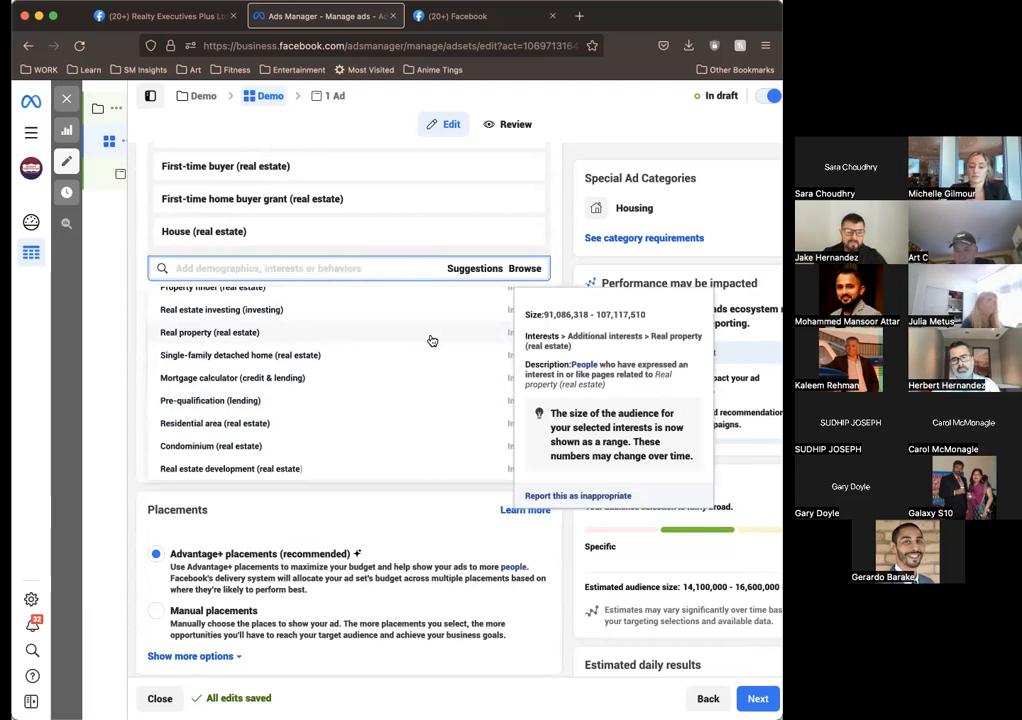
{"action": "left_click", "coordinate": [253, 378]}
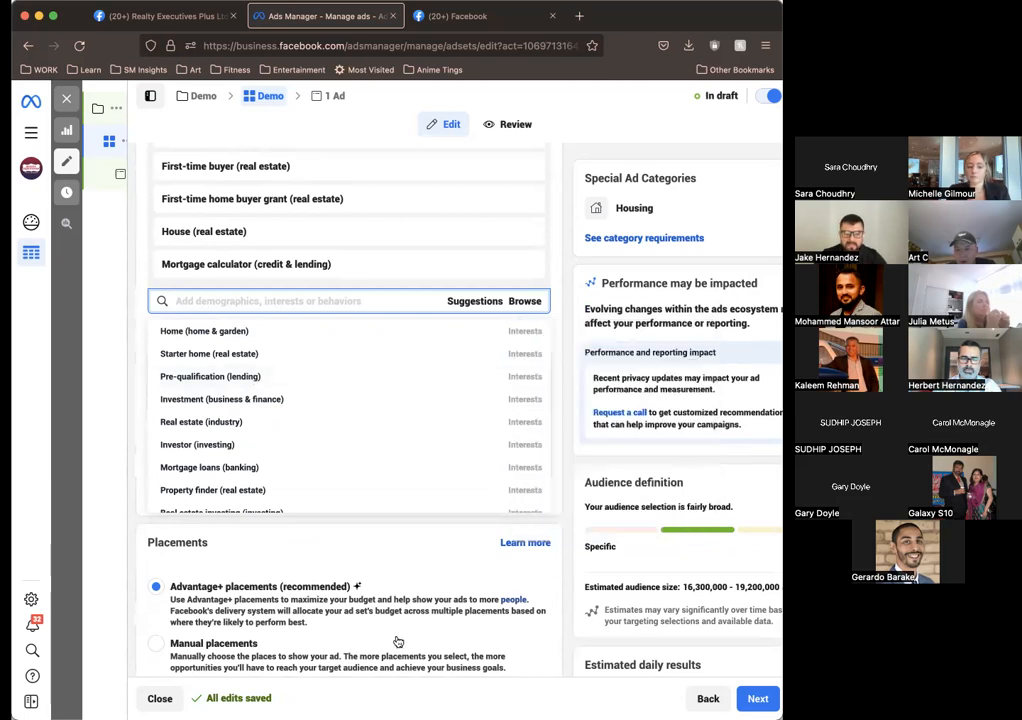
{"action": "scroll", "coordinate": [680, 548], "scroll_direction": "down", "scroll_amount": 1}
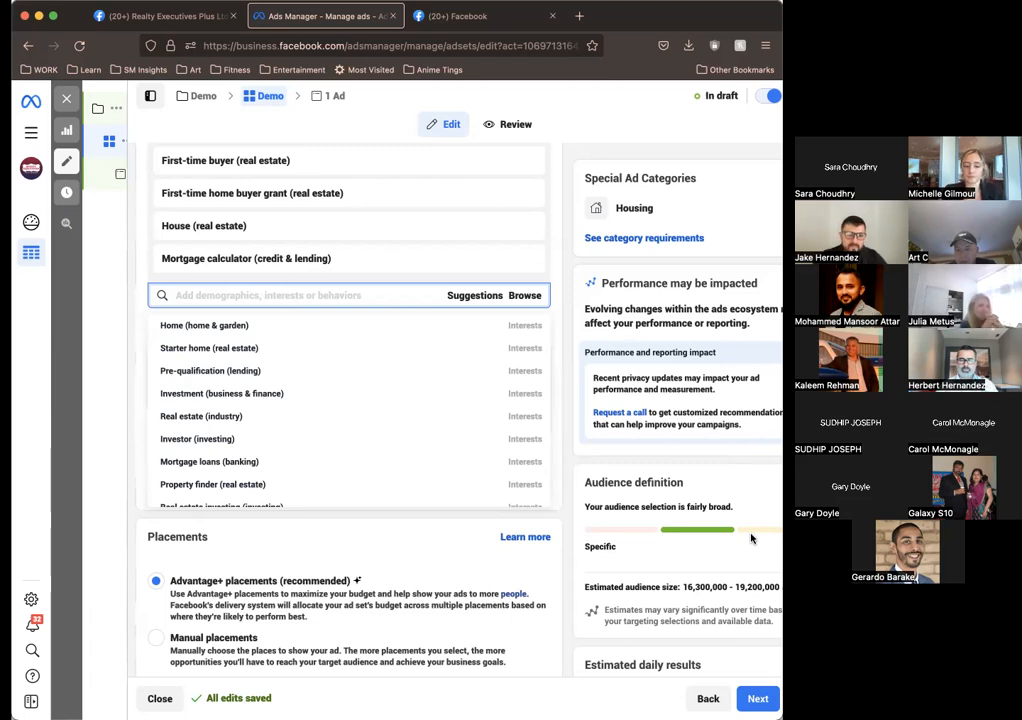
{"action": "mouse_move", "coordinate": [130, 389]}
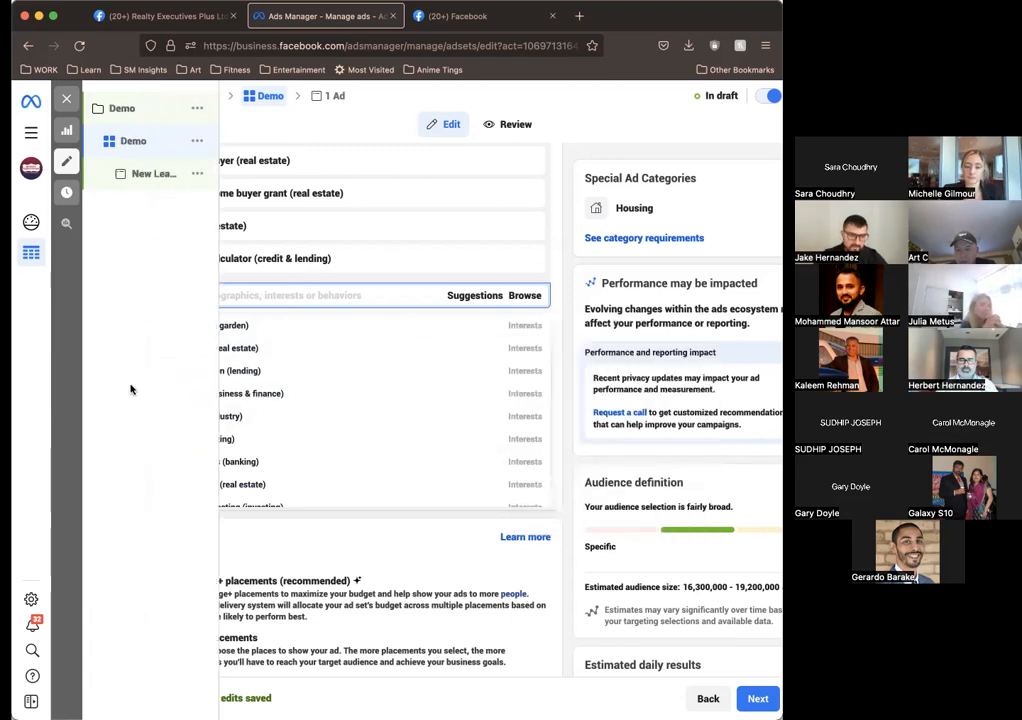
{"action": "left_click", "coordinate": [290, 396]}
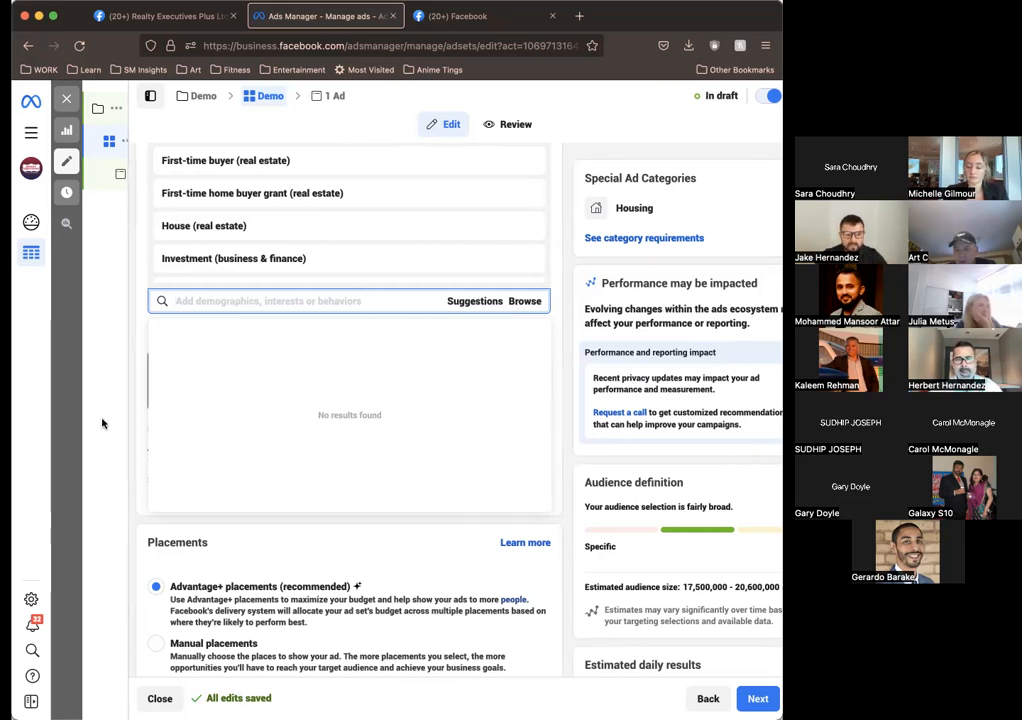
{"action": "left_click", "coordinate": [562, 453]}
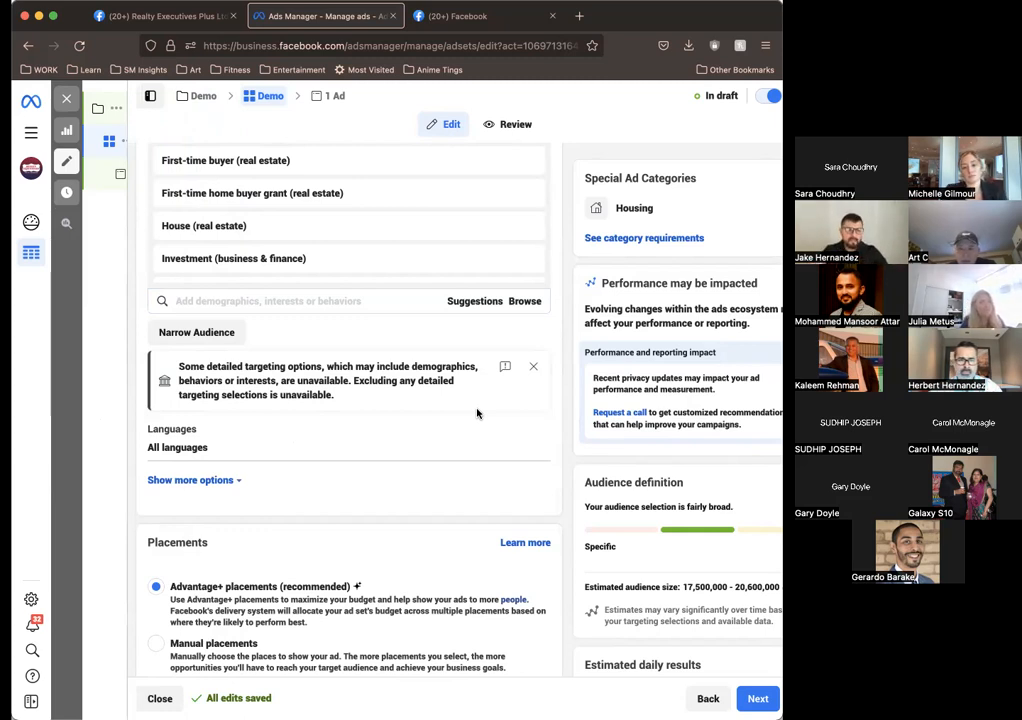
Step: Review the ad set's placements and its optimization and delivery settings, and recheck the page, schedule and audience sections
{"action": "scroll", "coordinate": [477, 413], "scroll_direction": "down", "scroll_amount": 2}
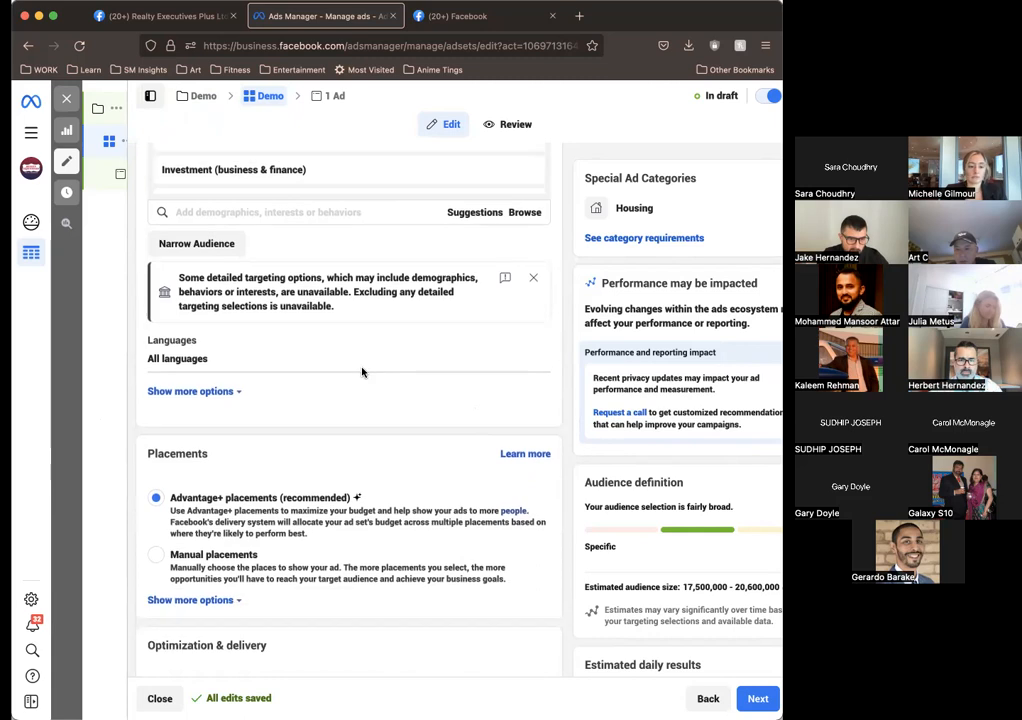
{"action": "scroll", "coordinate": [362, 372], "scroll_direction": "down", "scroll_amount": 2}
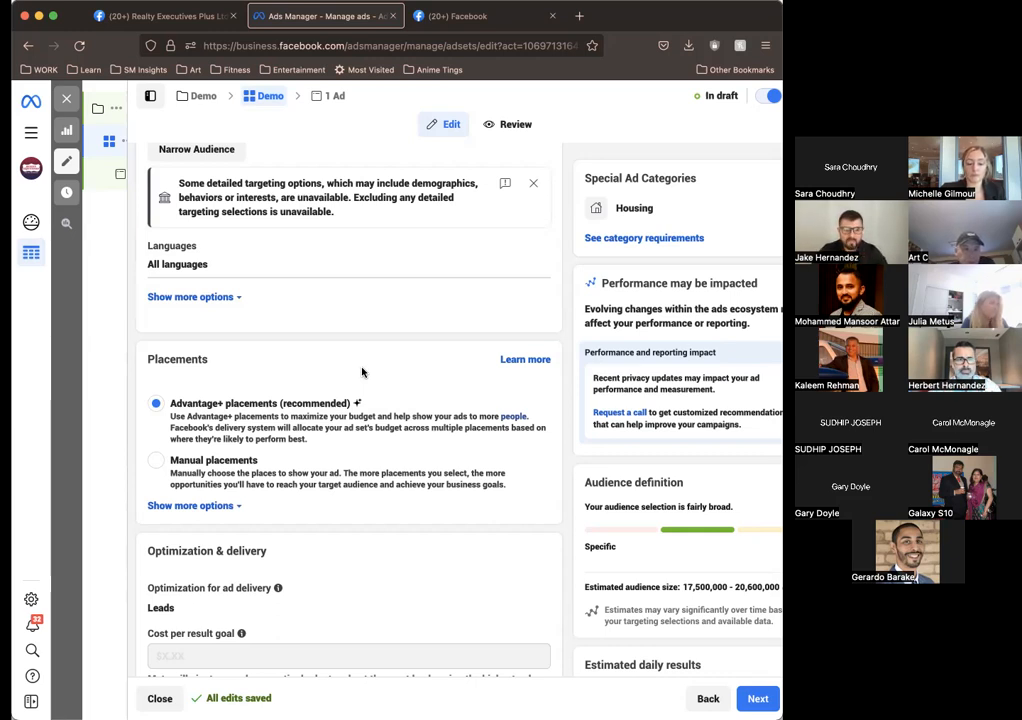
{"action": "scroll", "coordinate": [362, 372], "scroll_direction": "down", "scroll_amount": 3}
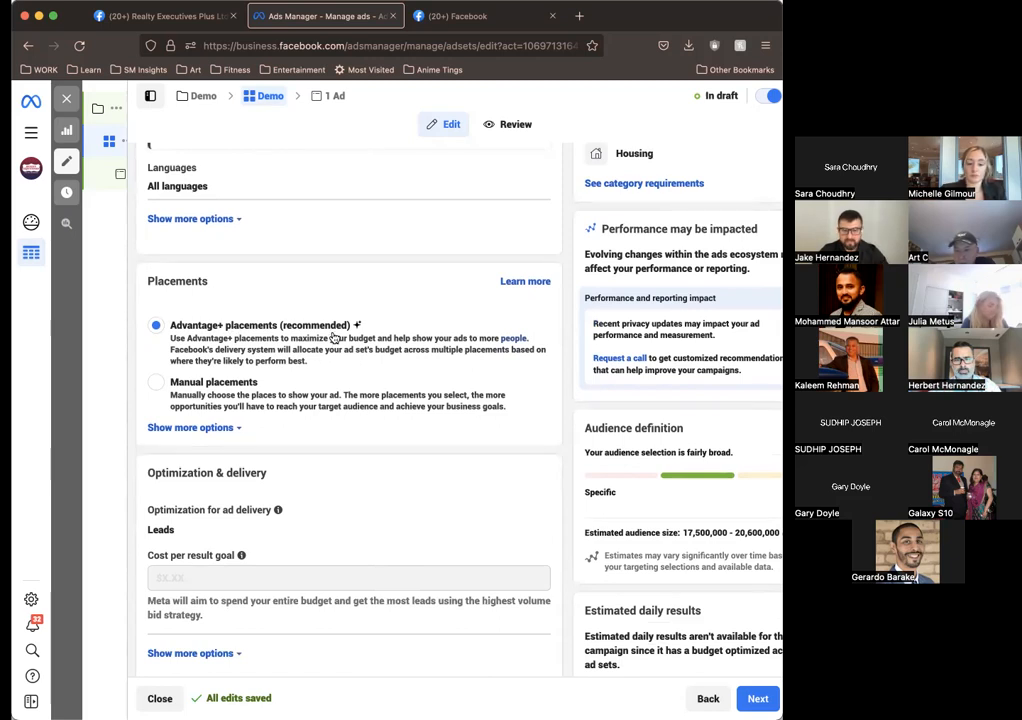
{"action": "scroll", "coordinate": [335, 338], "scroll_direction": "down", "scroll_amount": 1}
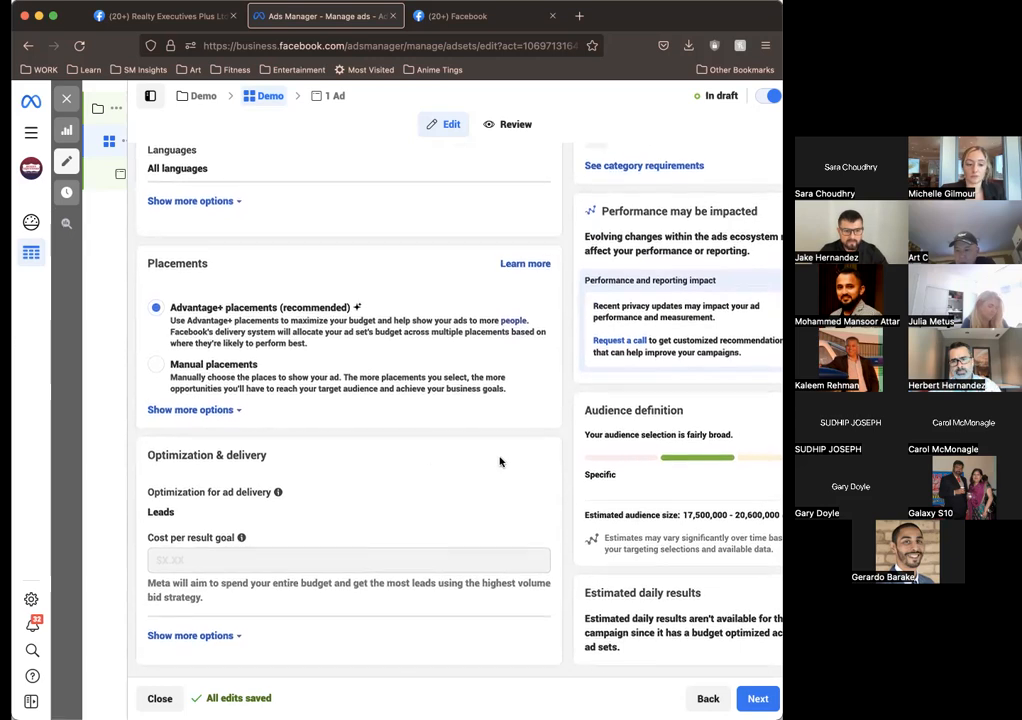
{"action": "scroll", "coordinate": [333, 355], "scroll_direction": "up", "scroll_amount": 10}
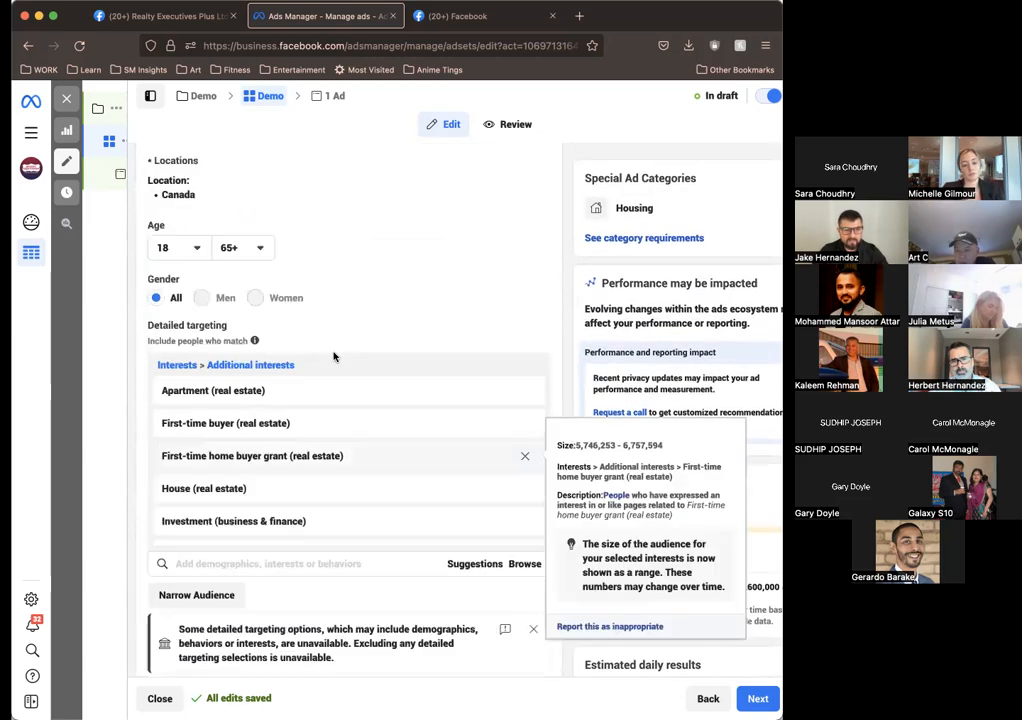
{"action": "scroll", "coordinate": [406, 328], "scroll_direction": "up", "scroll_amount": 15}
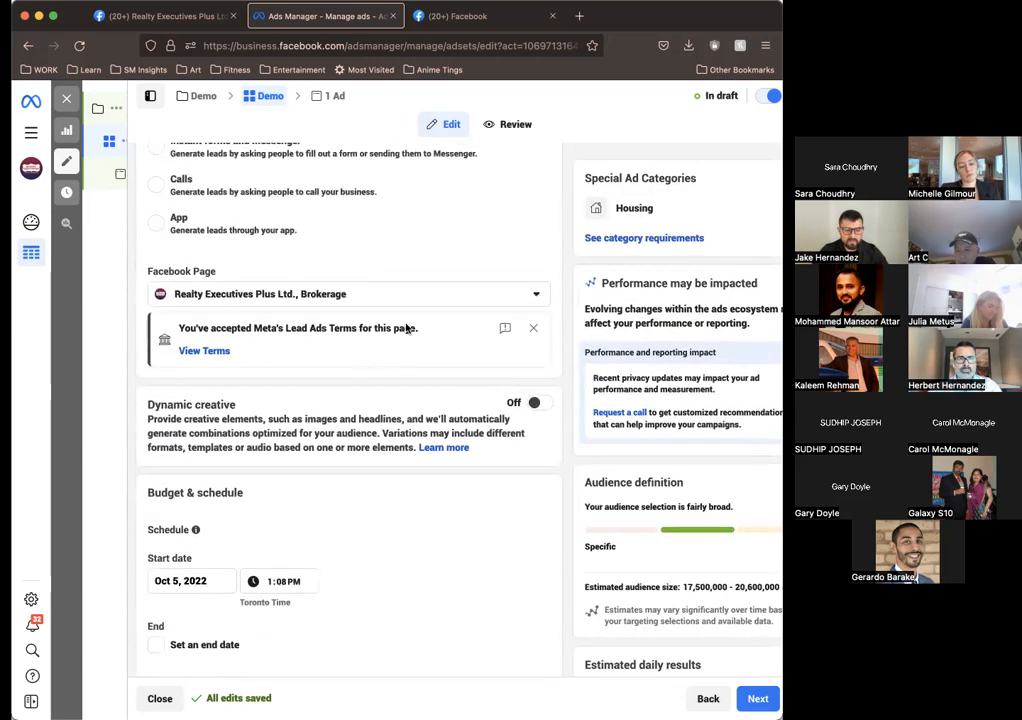
{"action": "scroll", "coordinate": [406, 328], "scroll_direction": "up", "scroll_amount": 4}
{"action": "scroll", "coordinate": [406, 328], "scroll_direction": "down", "scroll_amount": 15}
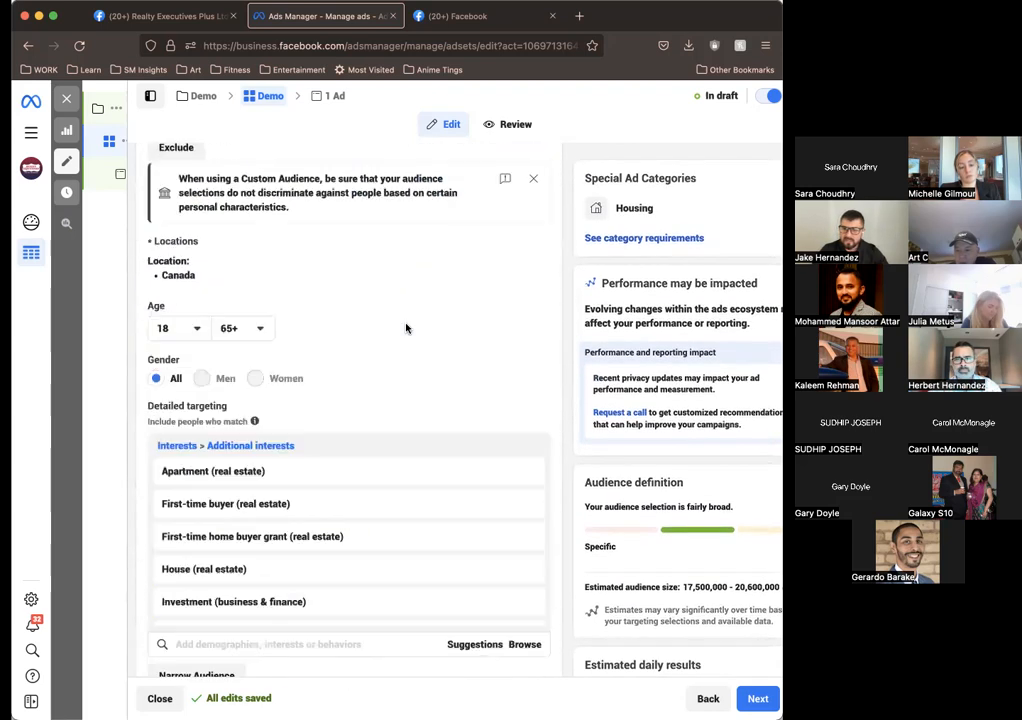
{"action": "scroll", "coordinate": [415, 561], "scroll_direction": "down", "scroll_amount": 8}
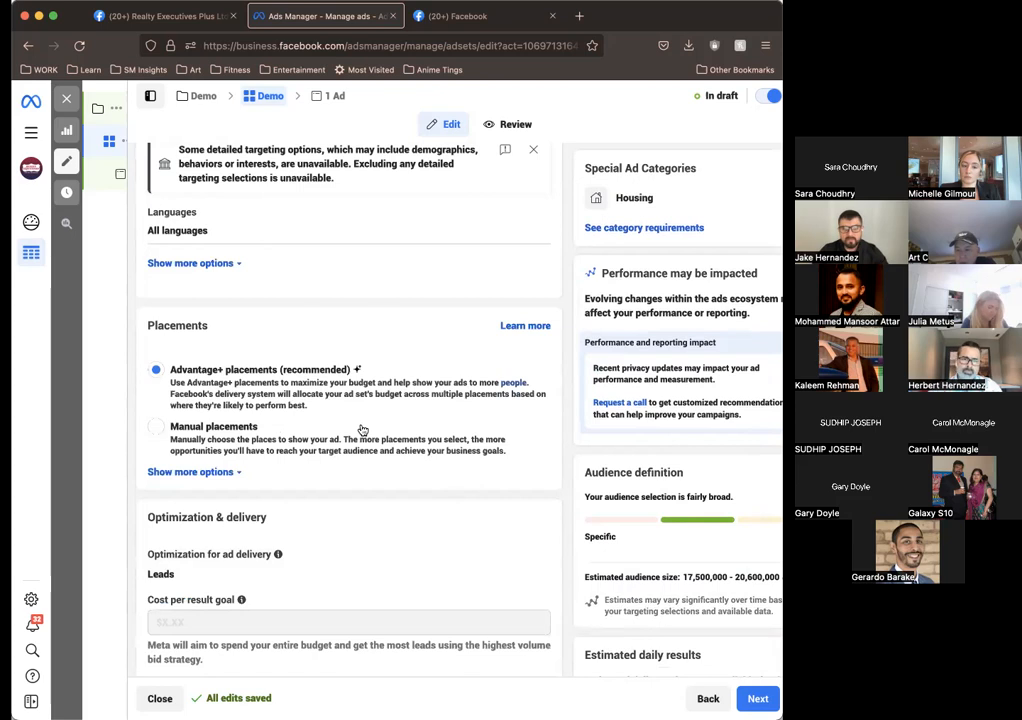
{"action": "scroll", "coordinate": [326, 200], "scroll_direction": "up", "scroll_amount": 10}
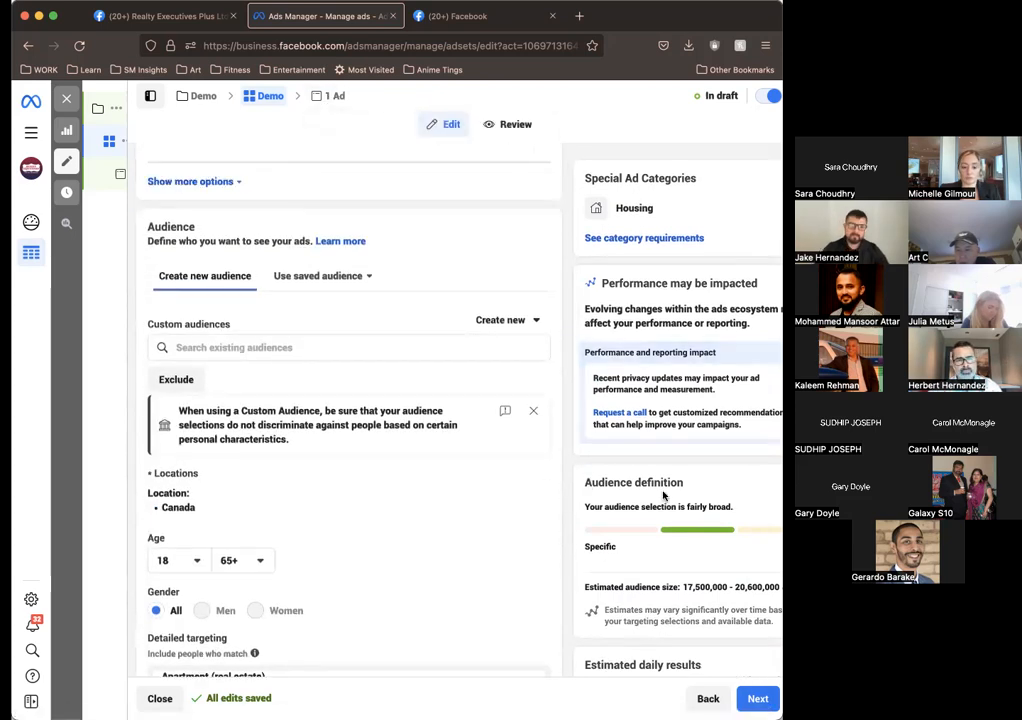
Step: Continue to the New Leads Ad and set its Instagram account to realtyexecutivesplus
{"action": "left_click", "coordinate": [756, 698]}
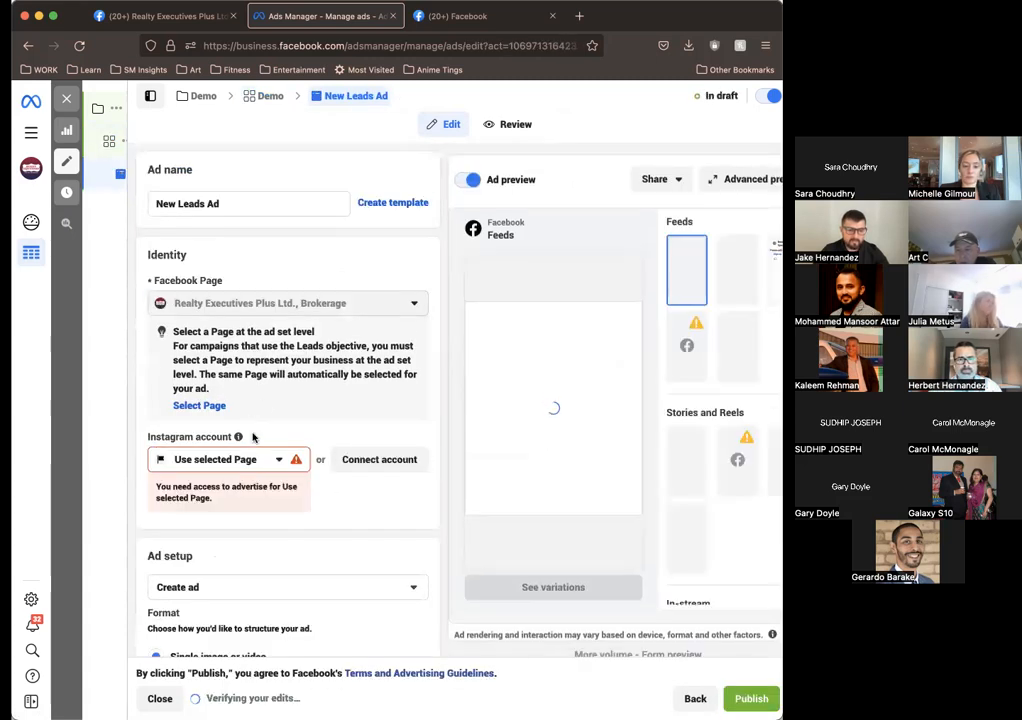
{"action": "left_click", "coordinate": [261, 455]}
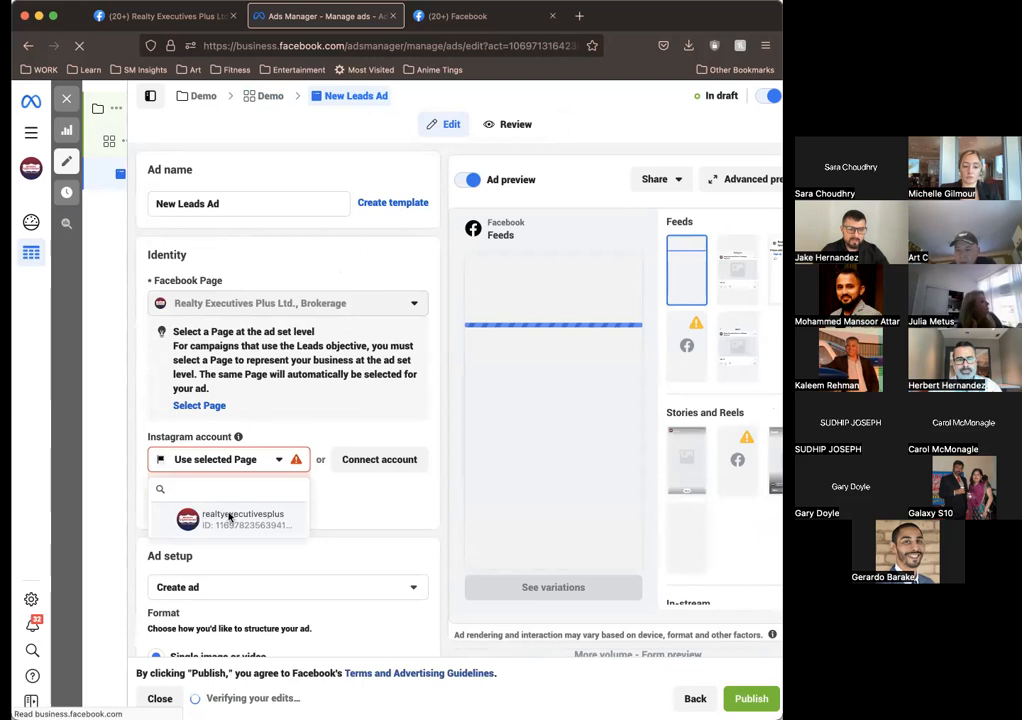
{"action": "left_click", "coordinate": [228, 517]}
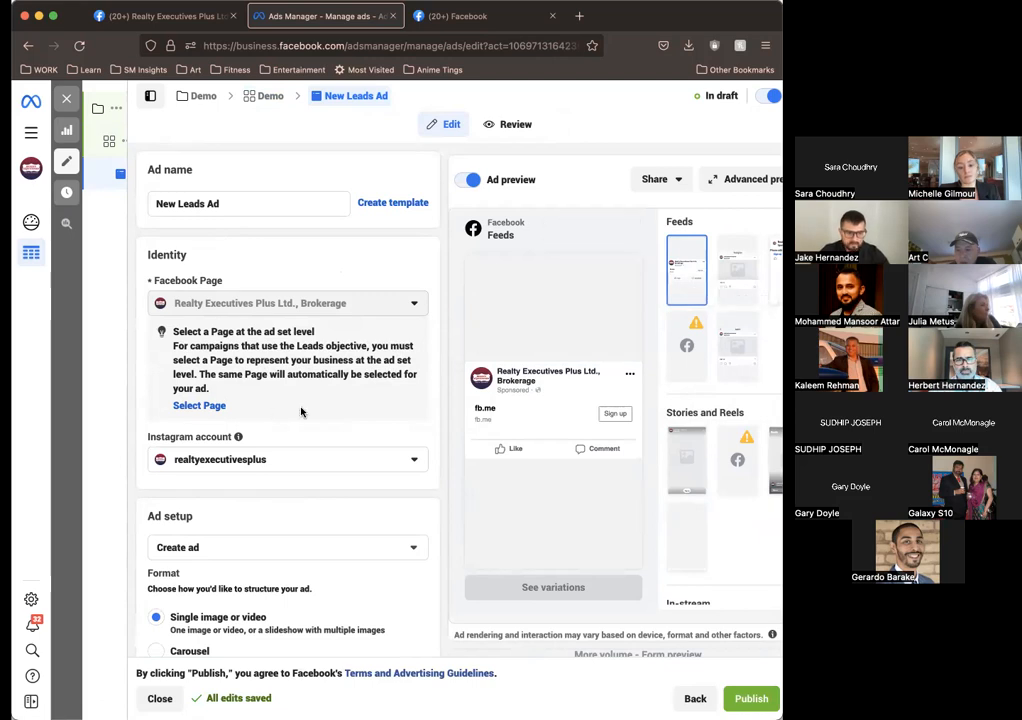
{"action": "scroll", "coordinate": [301, 413], "scroll_direction": "down", "scroll_amount": 3}
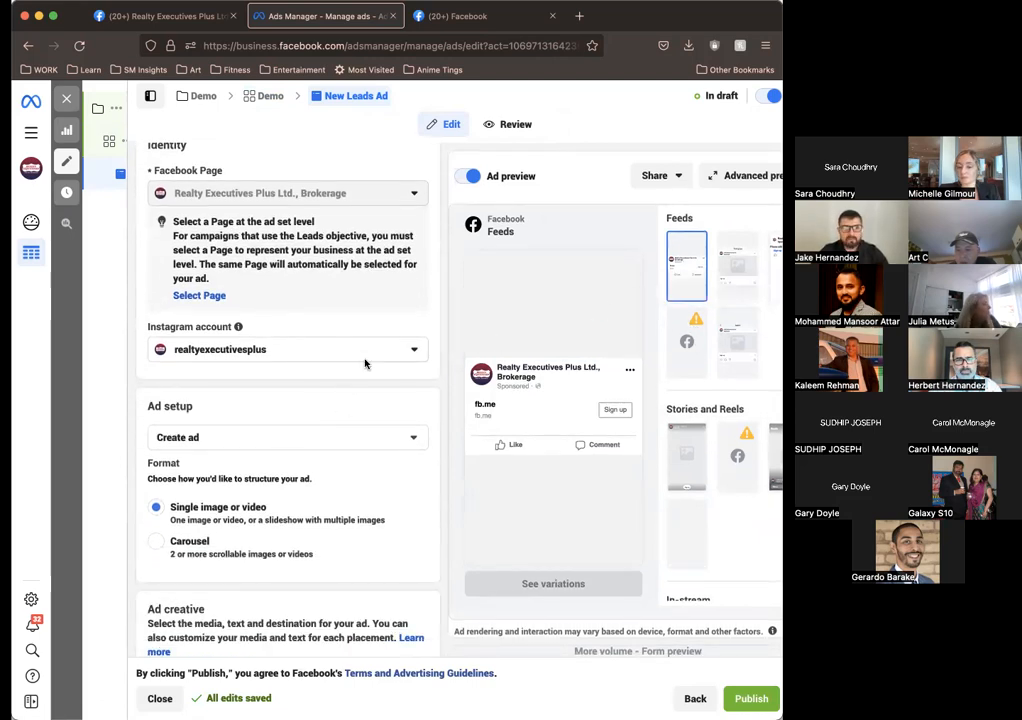
Step: Review the ad's identity, its ad setup with the single image or video and carousel formats, and the ad creative fields
{"action": "scroll", "coordinate": [365, 363], "scroll_direction": "down", "scroll_amount": 1}
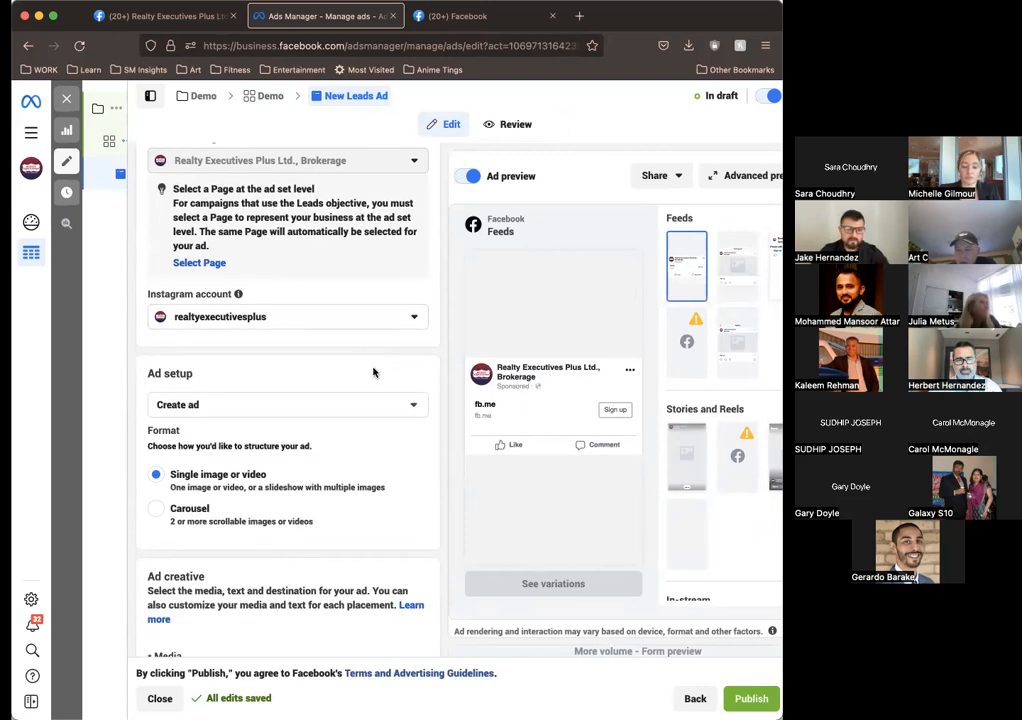
{"action": "scroll", "coordinate": [373, 371], "scroll_direction": "down", "scroll_amount": 1}
{"action": "scroll", "coordinate": [373, 371], "scroll_direction": "up", "scroll_amount": 5}
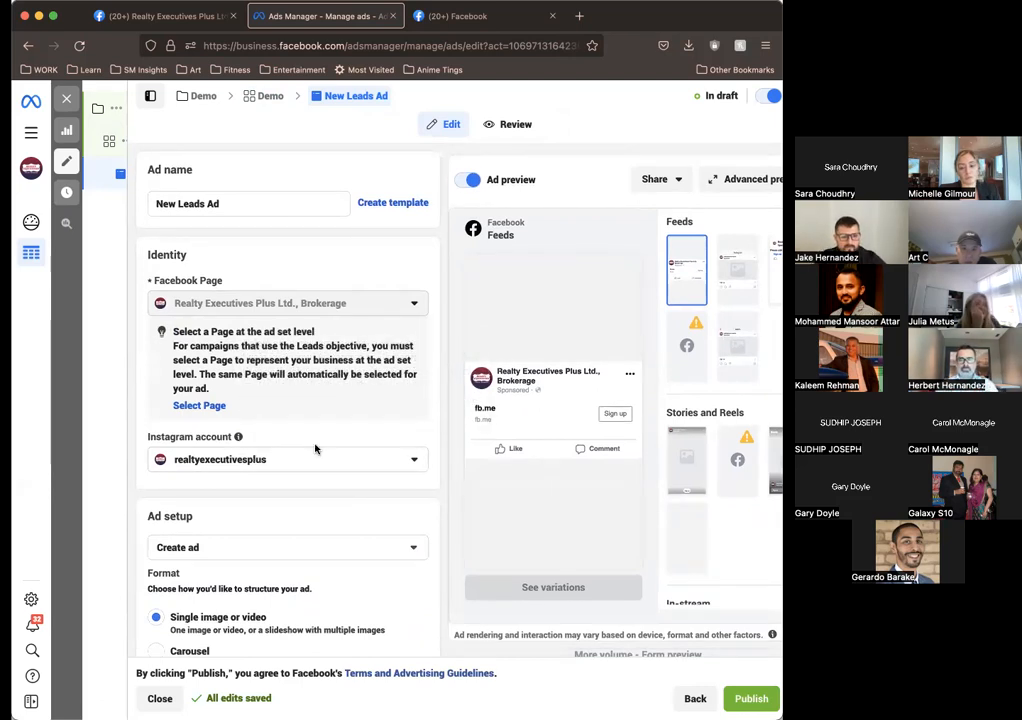
{"action": "scroll", "coordinate": [315, 449], "scroll_direction": "down", "scroll_amount": 2}
{"action": "scroll", "coordinate": [289, 433], "scroll_direction": "down", "scroll_amount": 2}
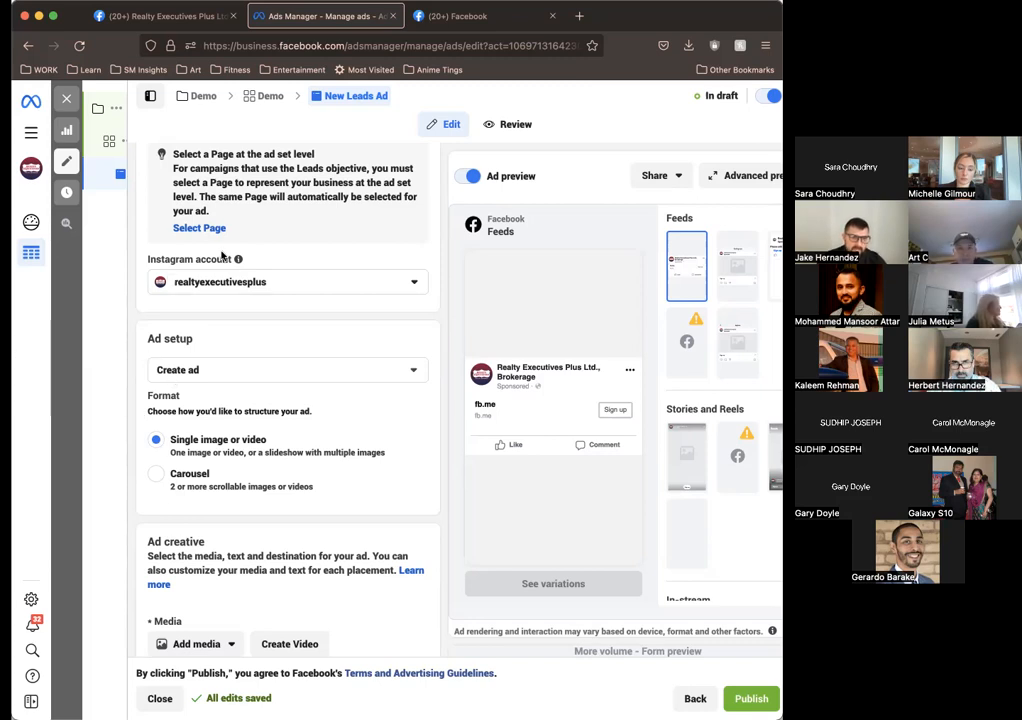
{"action": "scroll", "coordinate": [153, 322], "scroll_direction": "down", "scroll_amount": 2}
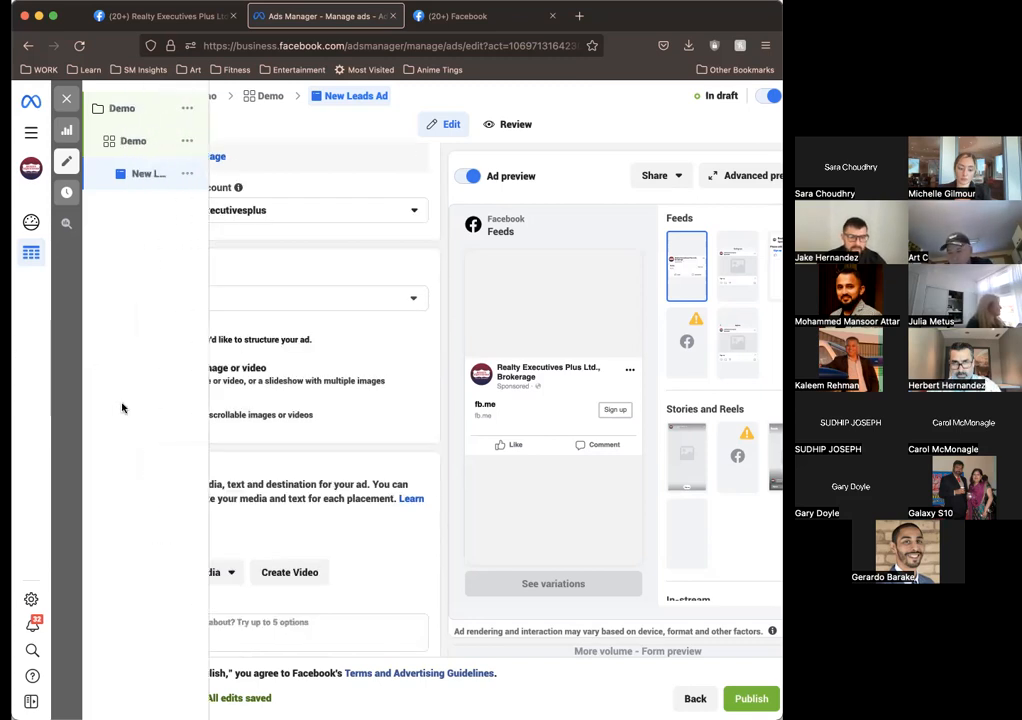
{"action": "mouse_move", "coordinate": [456, 445]}
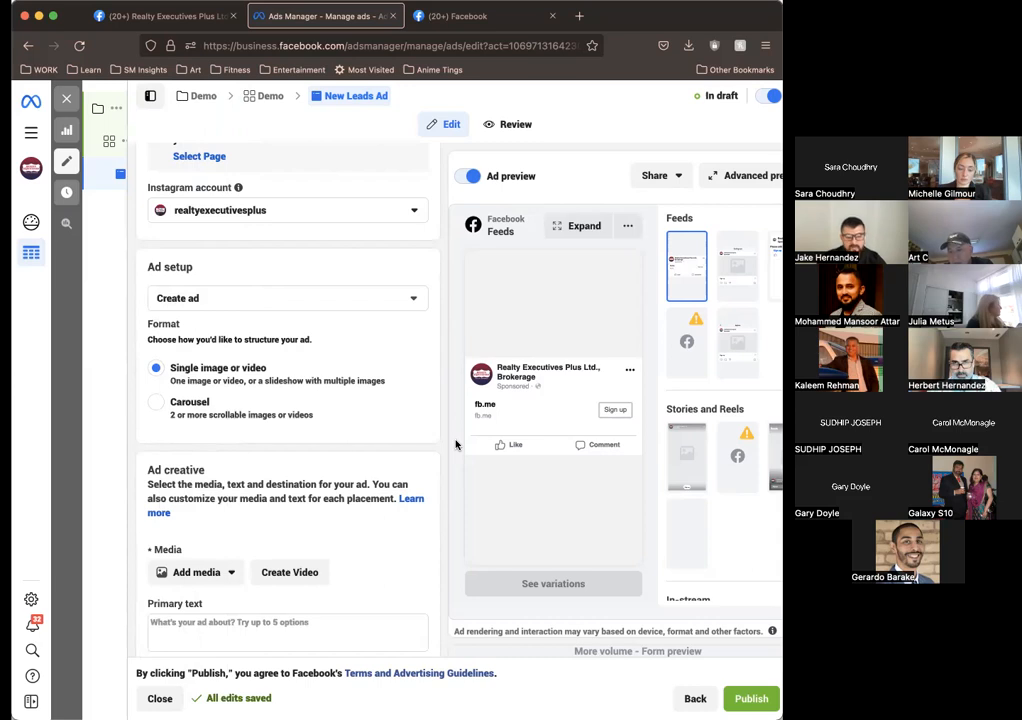
{"action": "scroll", "coordinate": [456, 445], "scroll_direction": "down", "scroll_amount": 3}
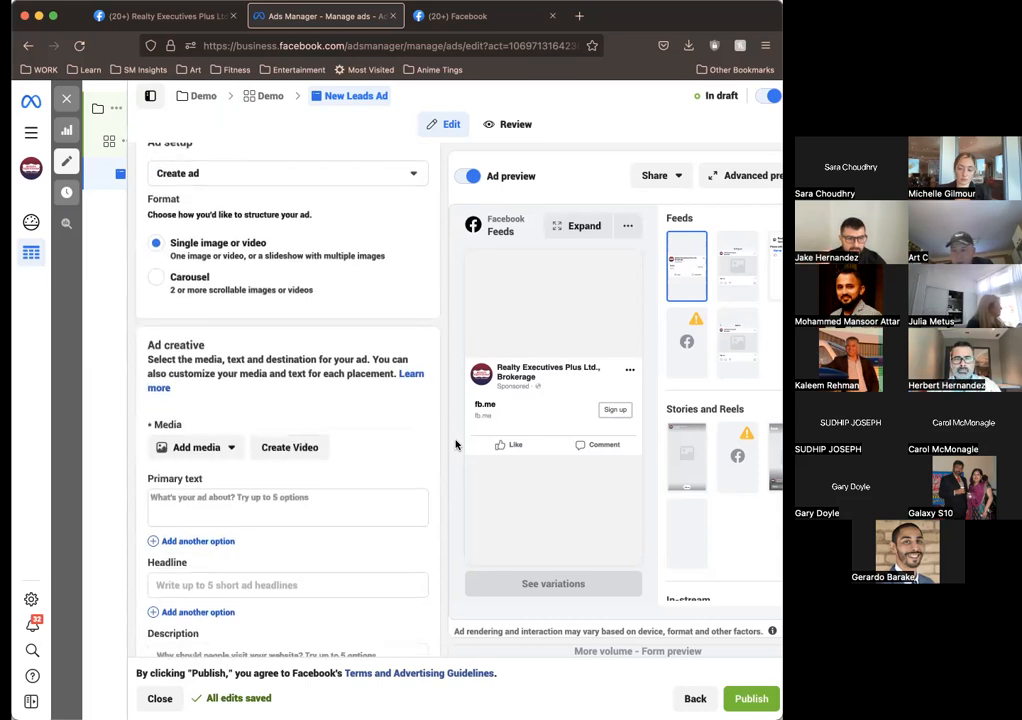
{"action": "scroll", "coordinate": [456, 445], "scroll_direction": "up", "scroll_amount": 3}
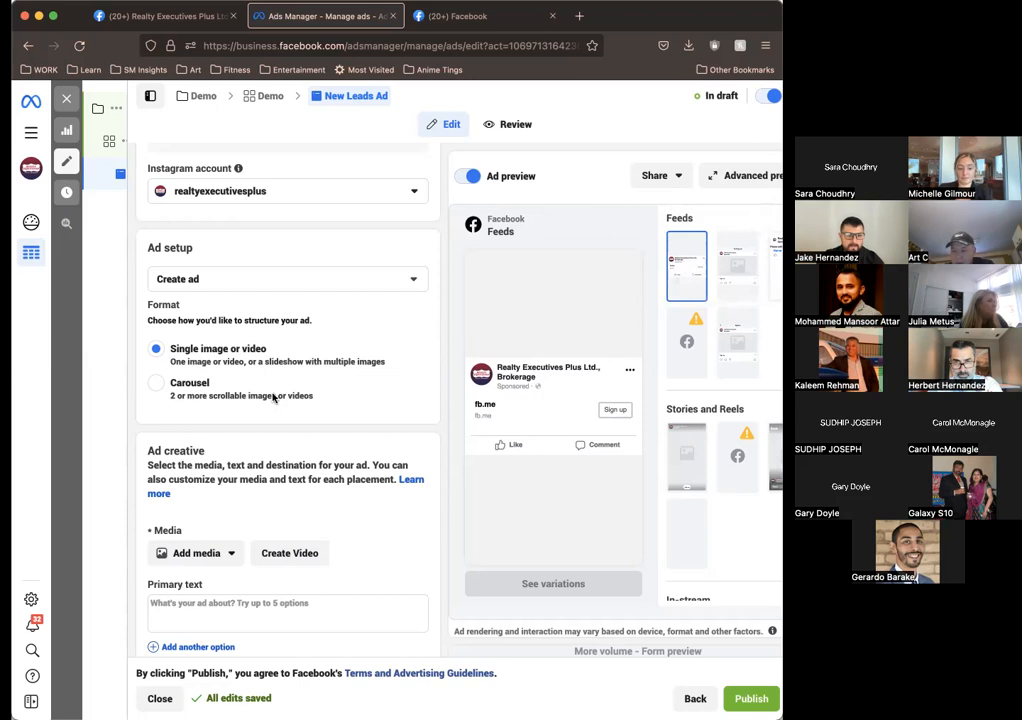
{"action": "scroll", "coordinate": [273, 398], "scroll_direction": "down", "scroll_amount": 1}
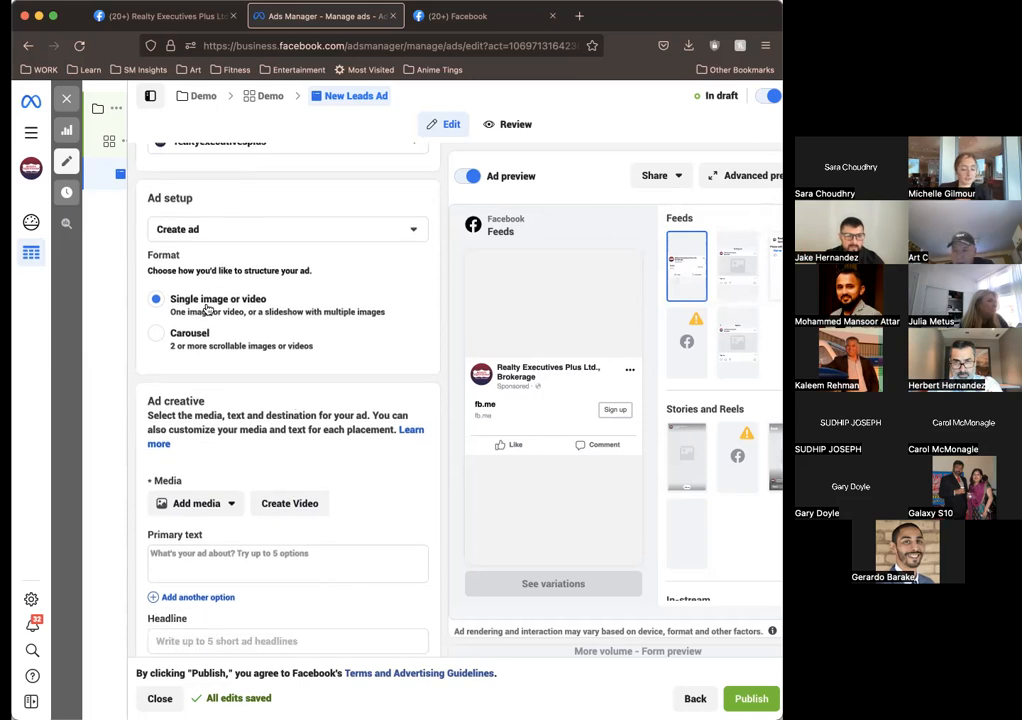
{"action": "scroll", "coordinate": [230, 440], "scroll_direction": "down", "scroll_amount": 1}
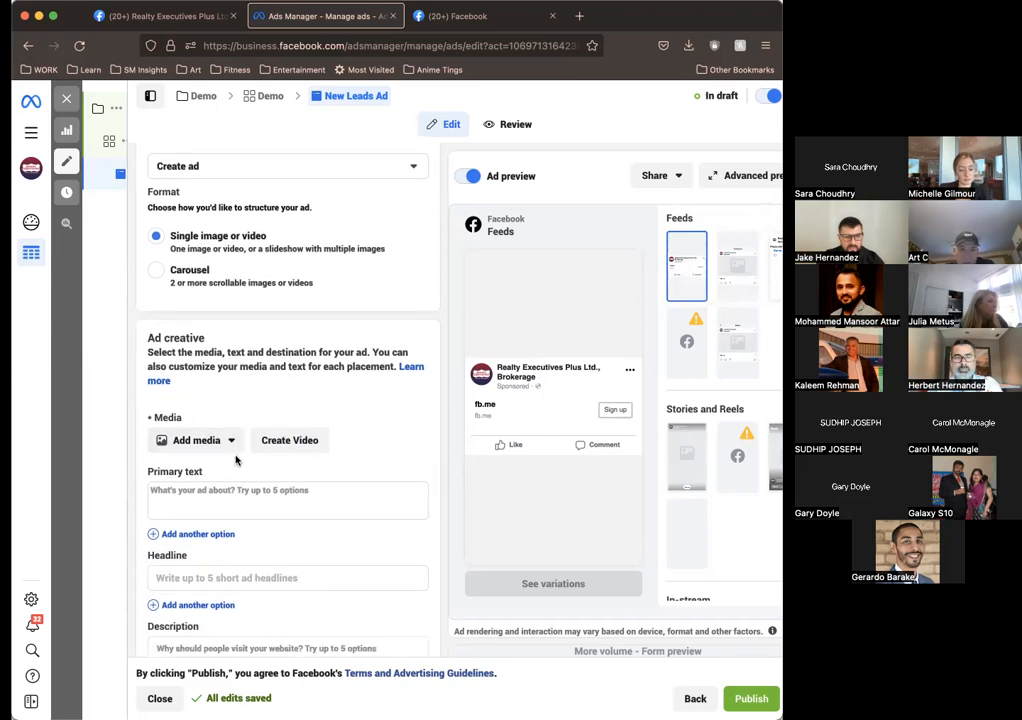
{"action": "scroll", "coordinate": [218, 366], "scroll_direction": "down", "scroll_amount": 2}
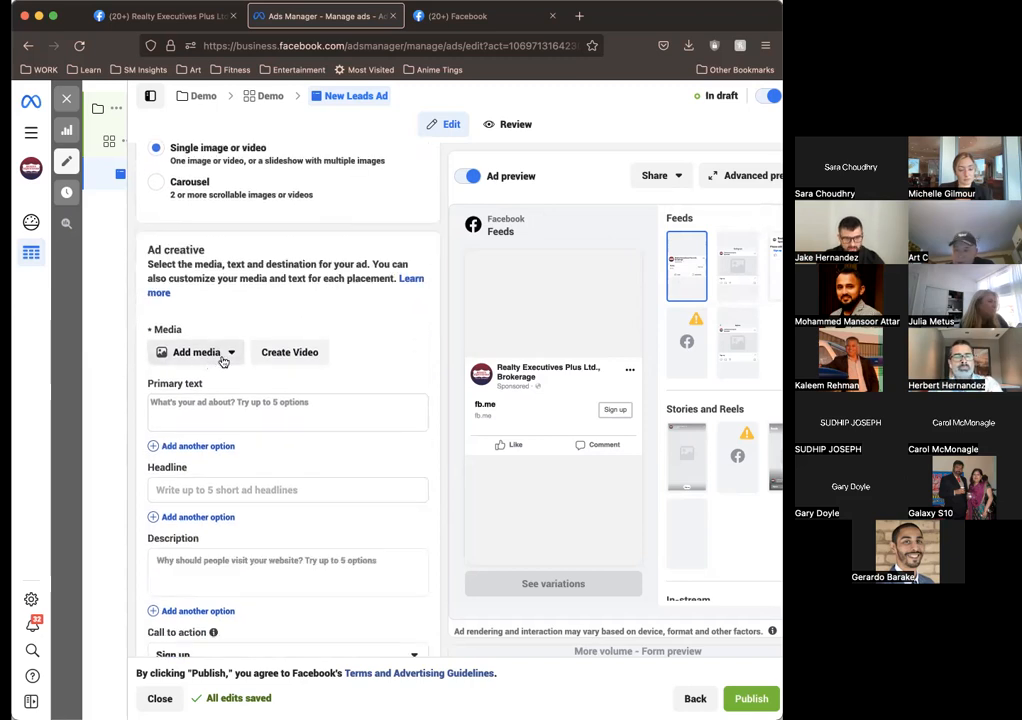
Step: Browse the account images and add LJM Queenston.png (1620 × 1620) as the ad's media with the recommended crops
{"action": "left_click", "coordinate": [222, 358]}
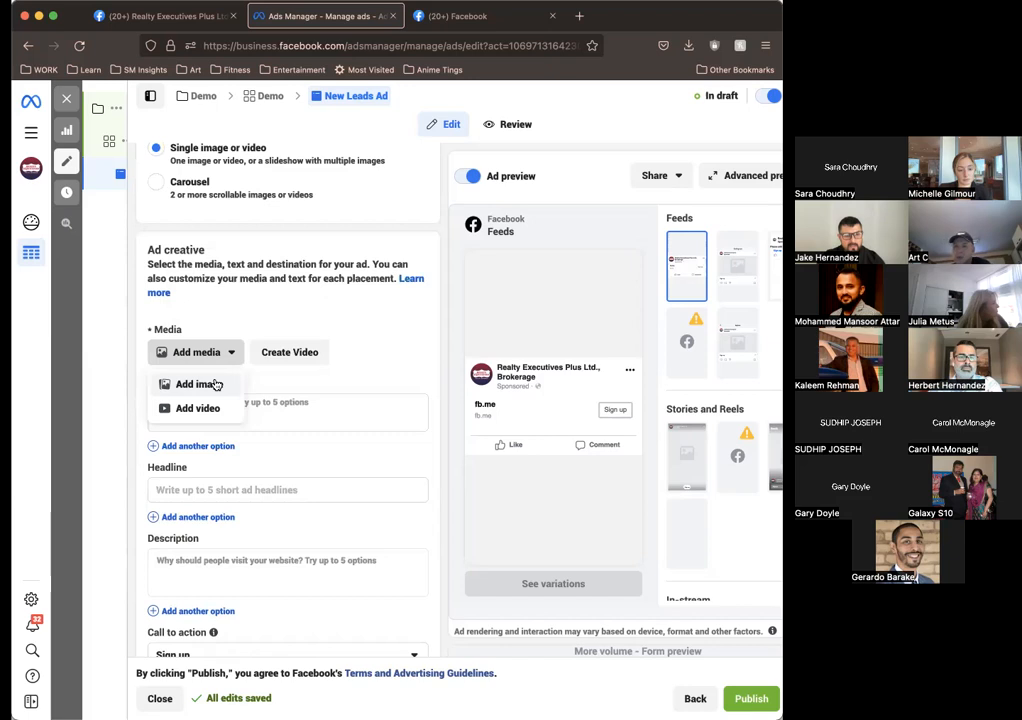
{"action": "left_click", "coordinate": [205, 385]}
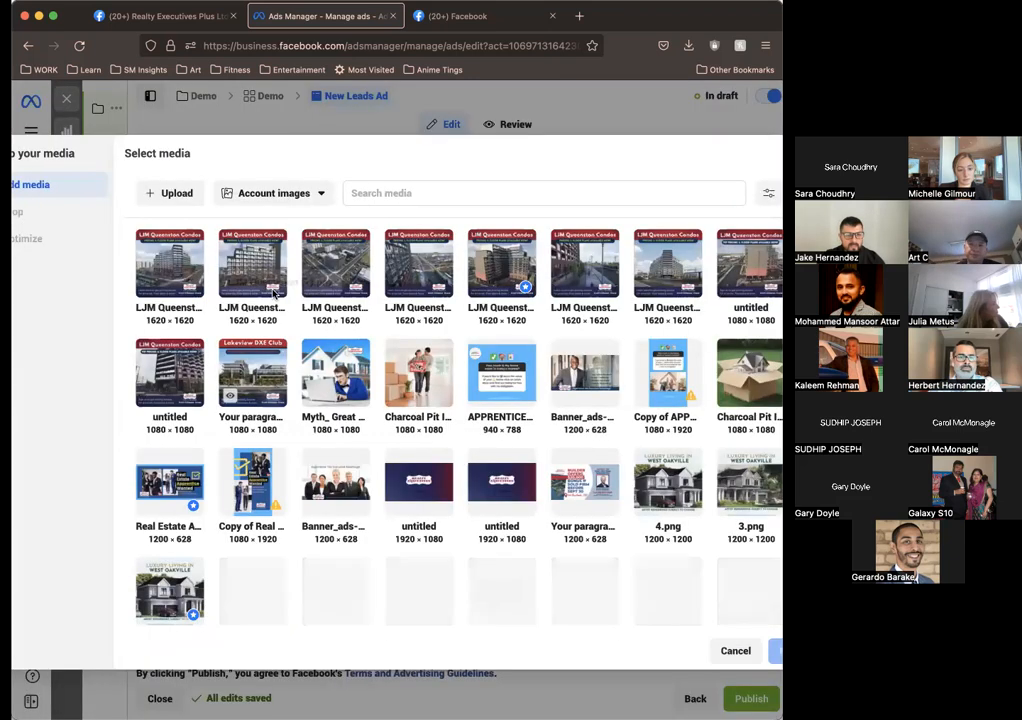
{"action": "scroll", "coordinate": [655, 300], "scroll_direction": "down", "scroll_amount": 5}
{"action": "scroll", "coordinate": [653, 307], "scroll_direction": "down", "scroll_amount": 10}
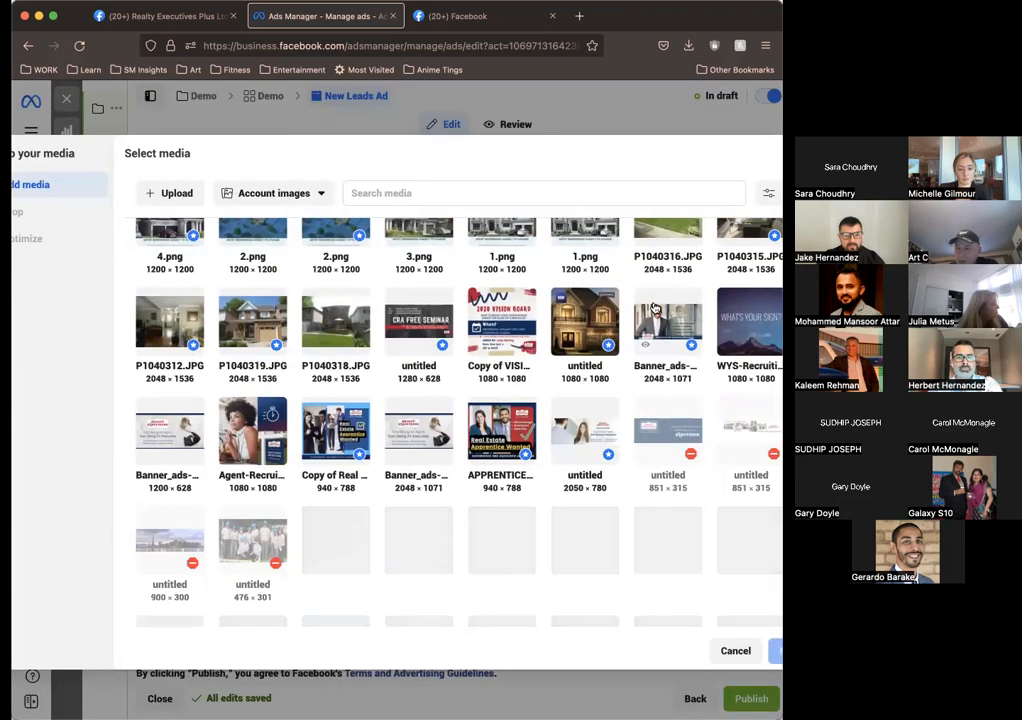
{"action": "scroll", "coordinate": [653, 307], "scroll_direction": "down", "scroll_amount": 10}
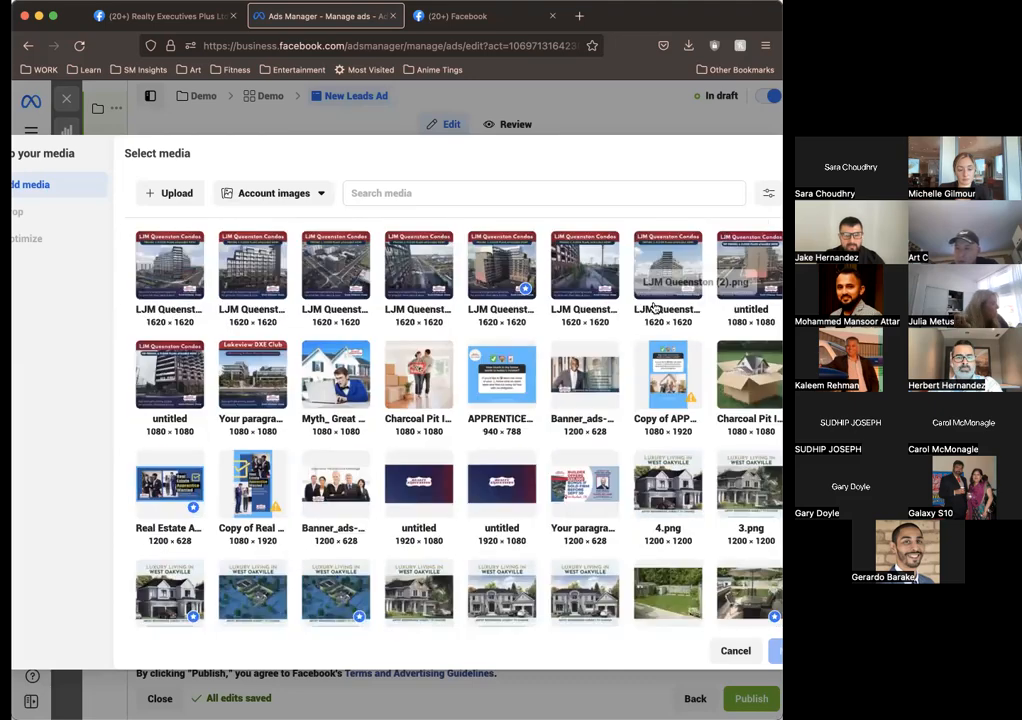
{"action": "scroll", "coordinate": [339, 392], "scroll_direction": "up", "scroll_amount": 5}
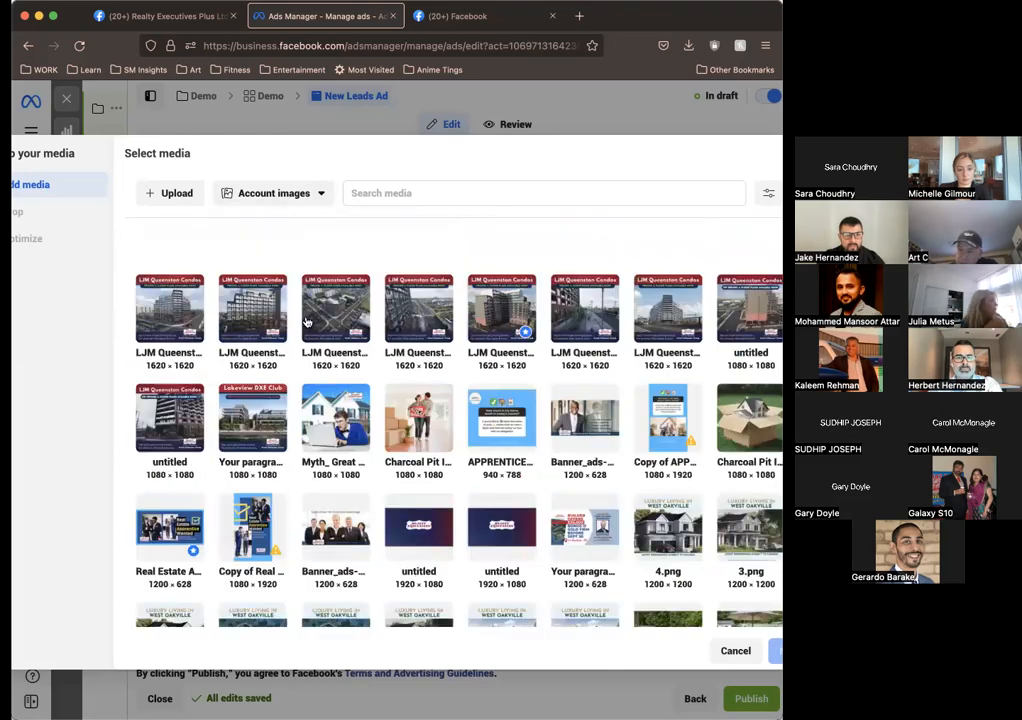
{"action": "scroll", "coordinate": [576, 430], "scroll_direction": "down", "scroll_amount": 1}
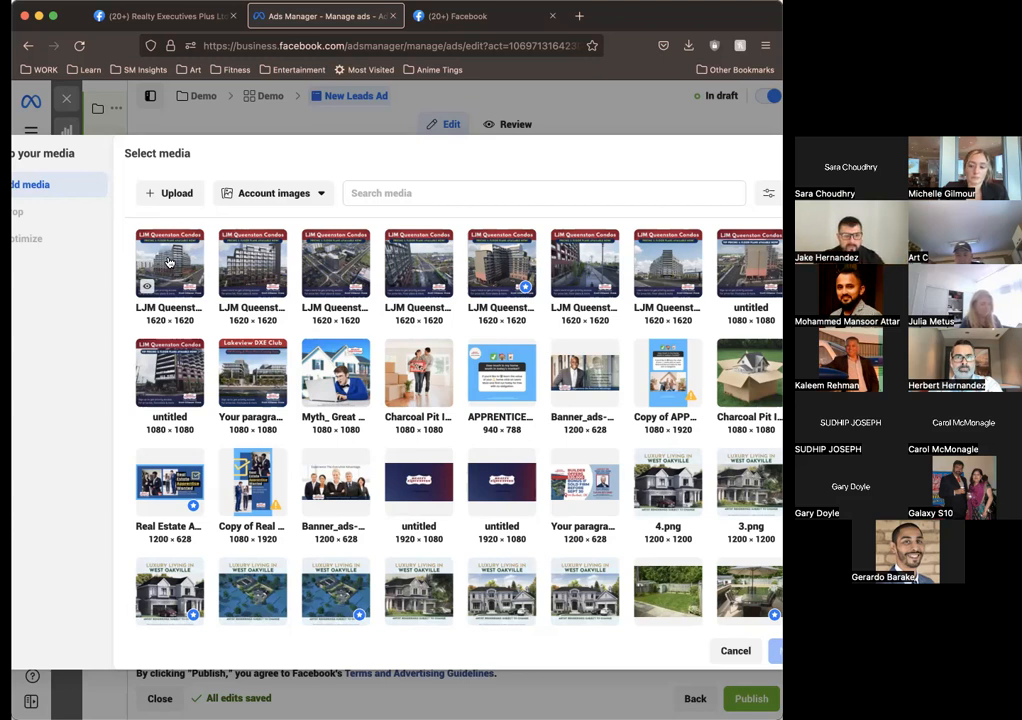
{"action": "left_click", "coordinate": [169, 262]}
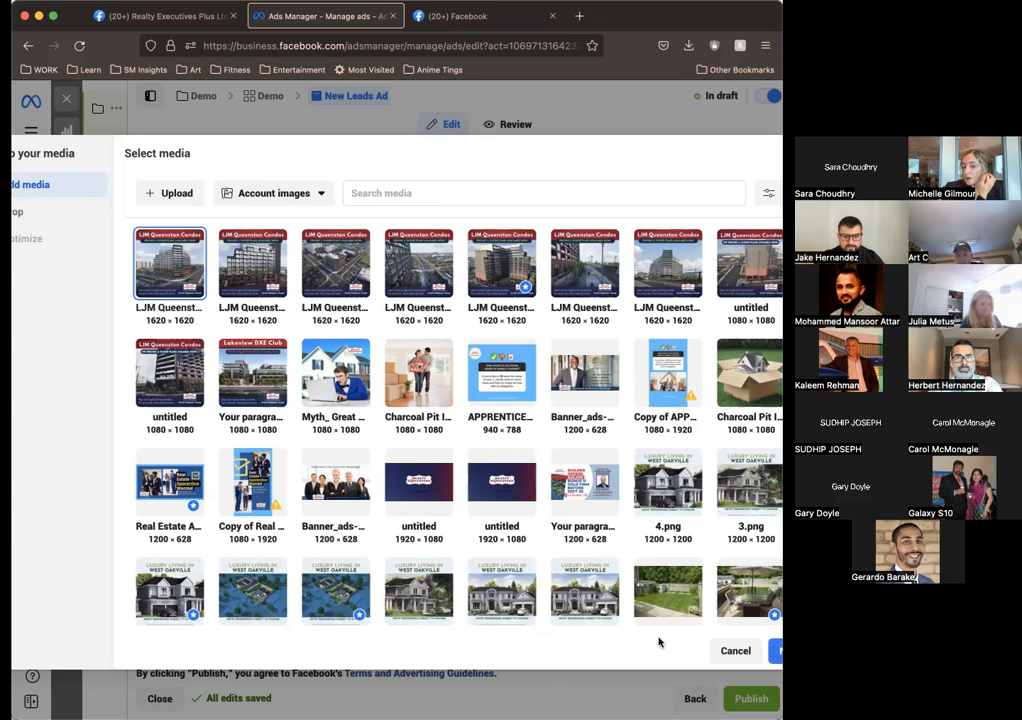
{"action": "left_click", "coordinate": [779, 653]}
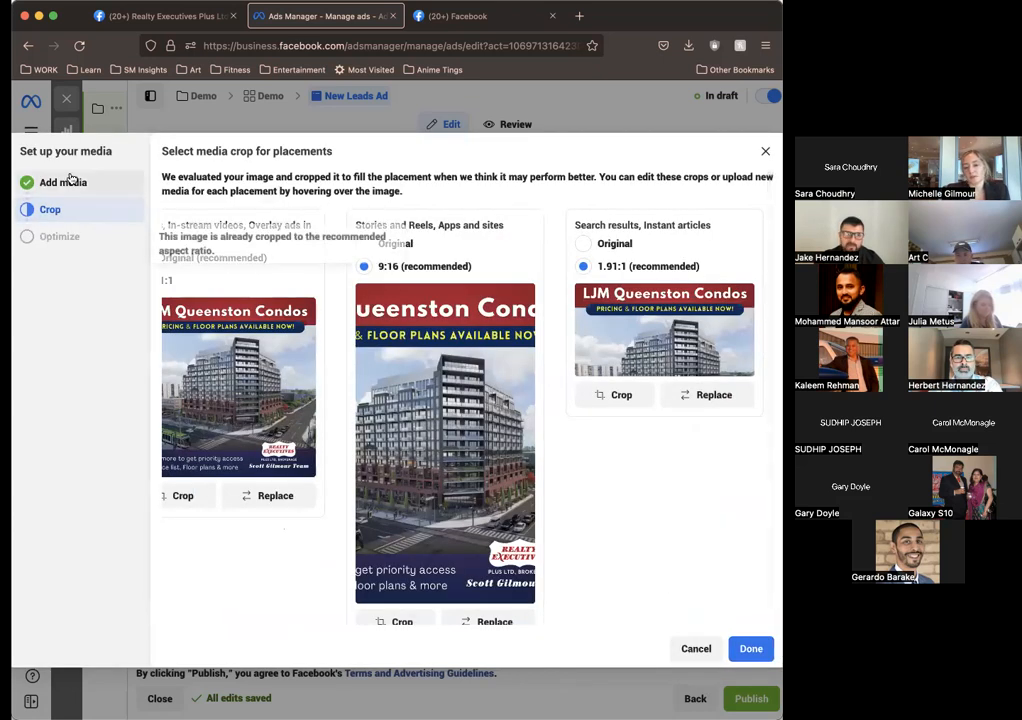
{"action": "left_click", "coordinate": [696, 648]}
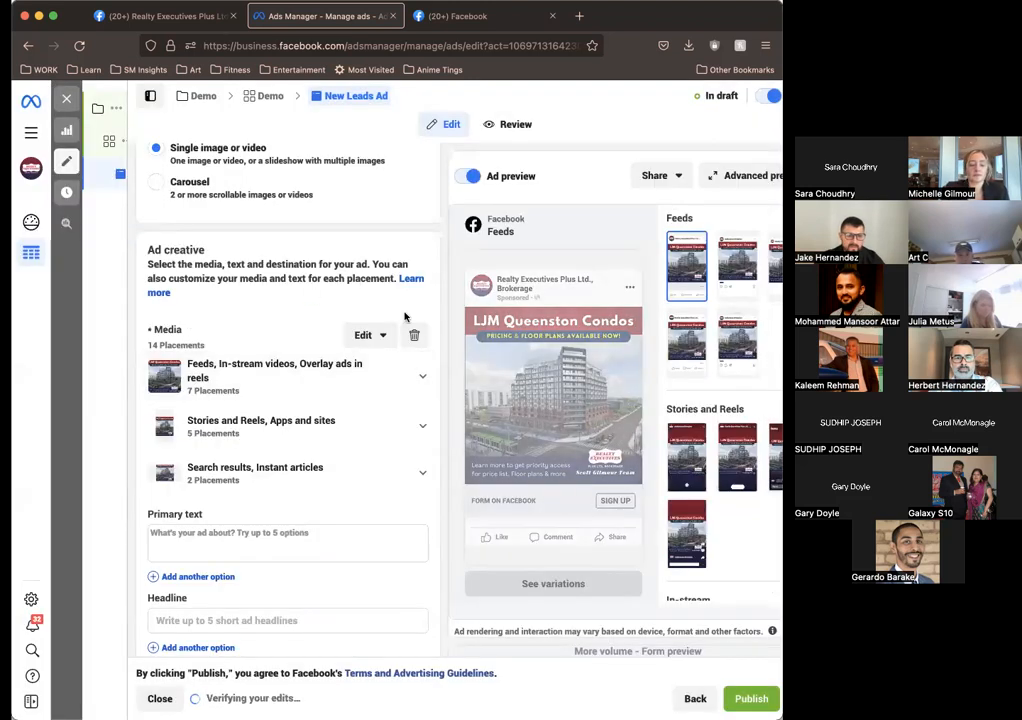
Step: Look at the media replacement options for the feeds and in-stream placements, close the editor and remove the image from the ad
{"action": "left_click", "coordinate": [395, 376]}
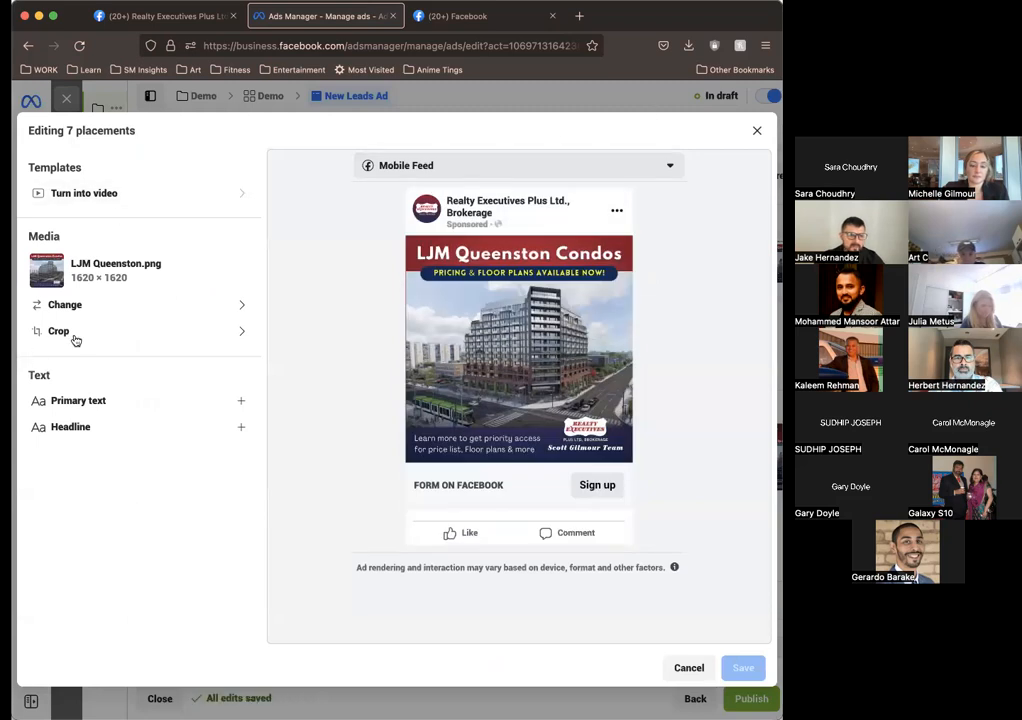
{"action": "left_click", "coordinate": [134, 309]}
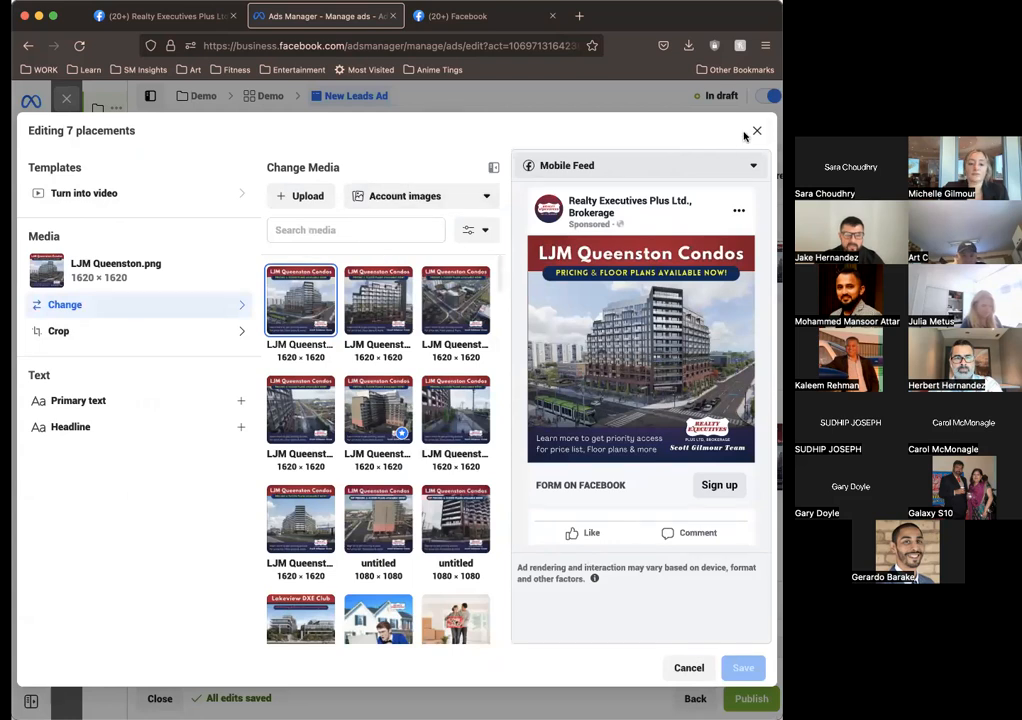
{"action": "left_click", "coordinate": [756, 132]}
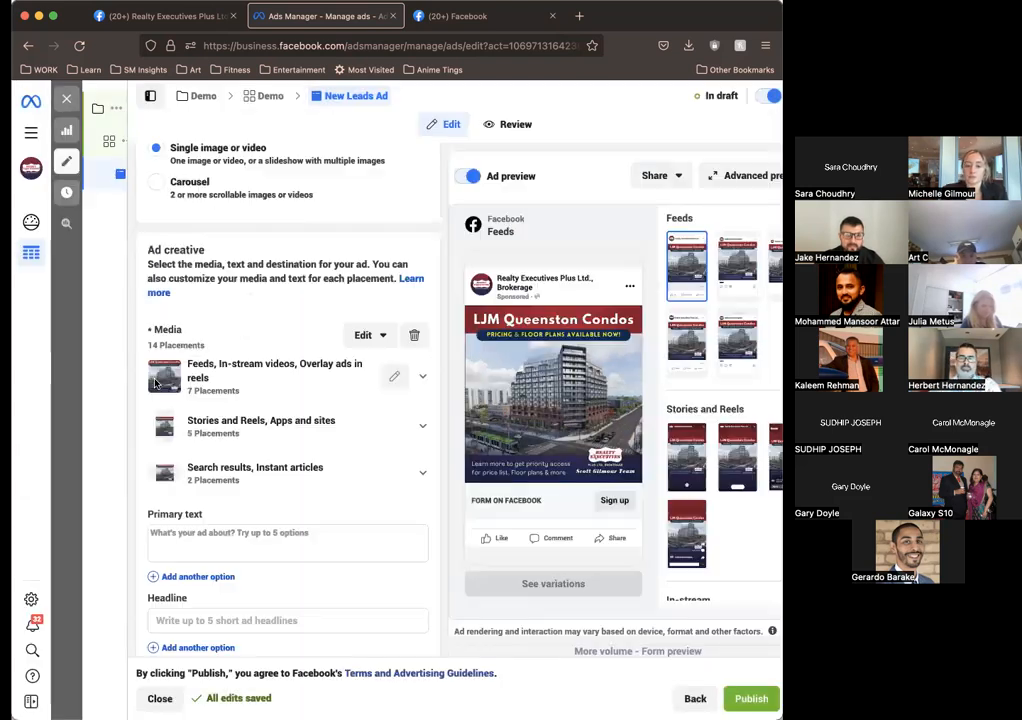
{"action": "left_click", "coordinate": [418, 338]}
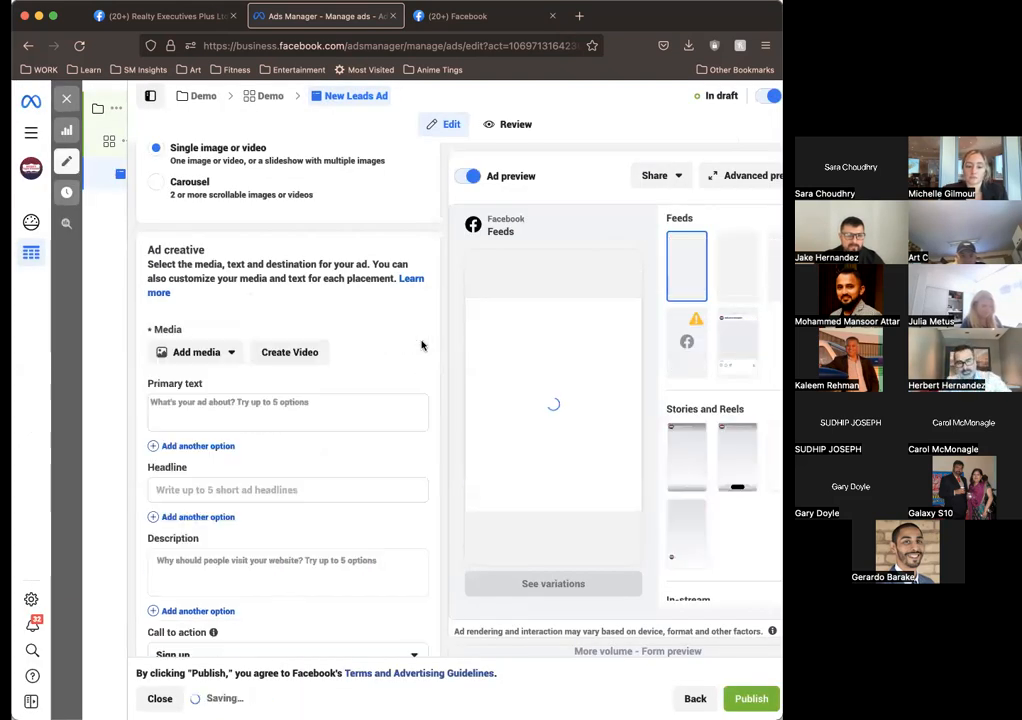
Step: Upload LJM Queenston.png from the REX Condos Ads folder in Downloads as a new image for the ad
{"action": "left_click", "coordinate": [193, 355]}
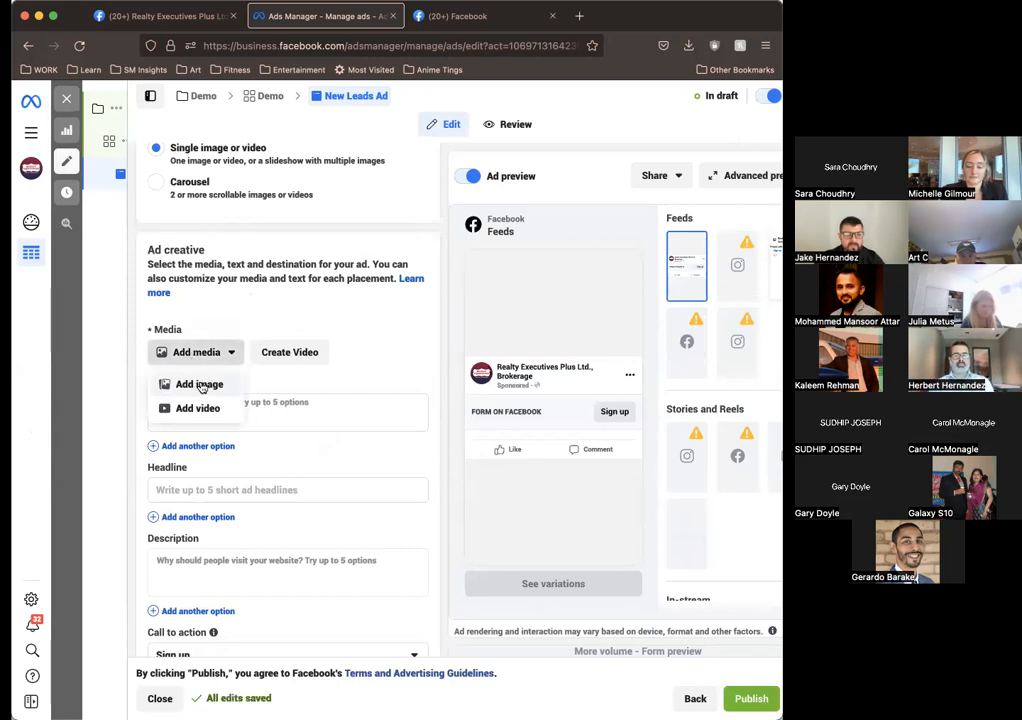
{"action": "left_click", "coordinate": [198, 385]}
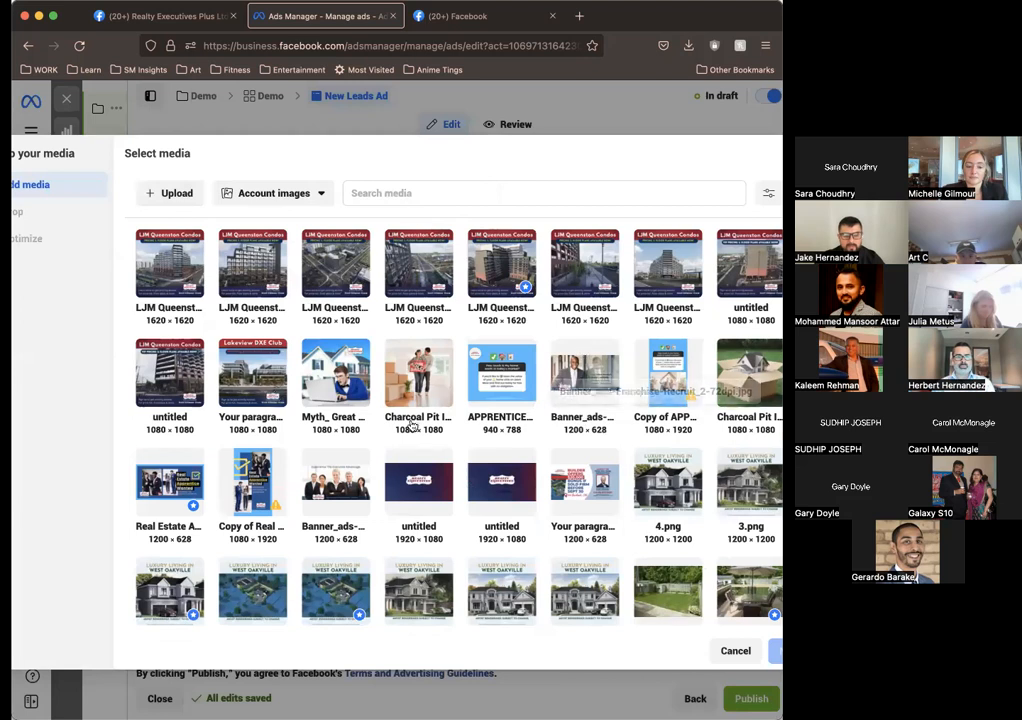
{"action": "left_click", "coordinate": [175, 196]}
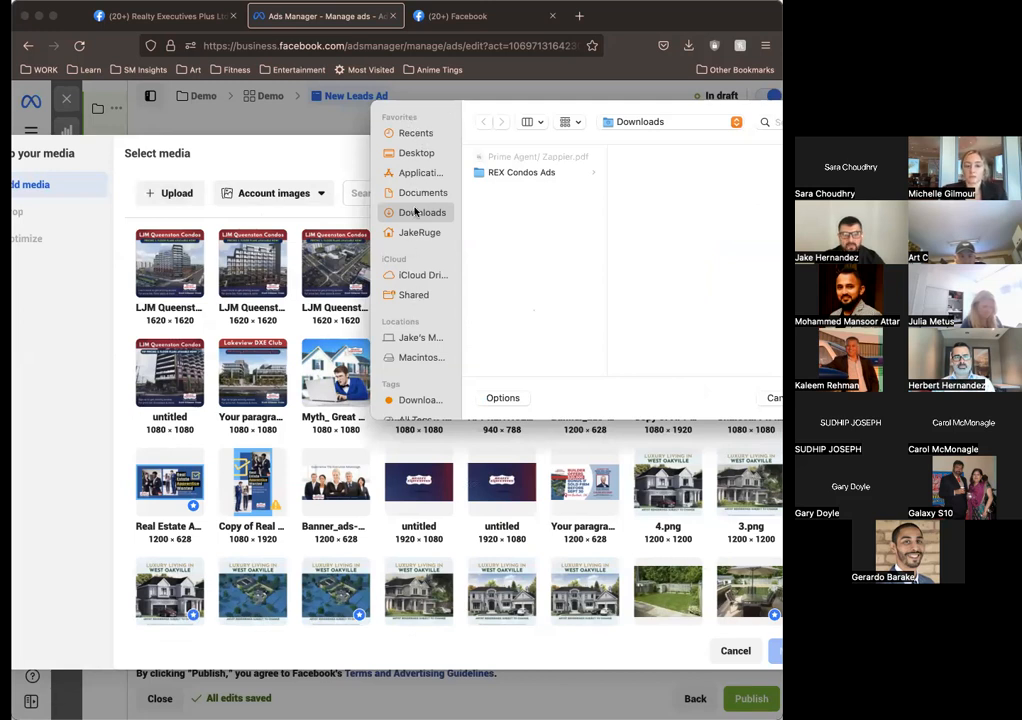
{"action": "left_click", "coordinate": [535, 176]}
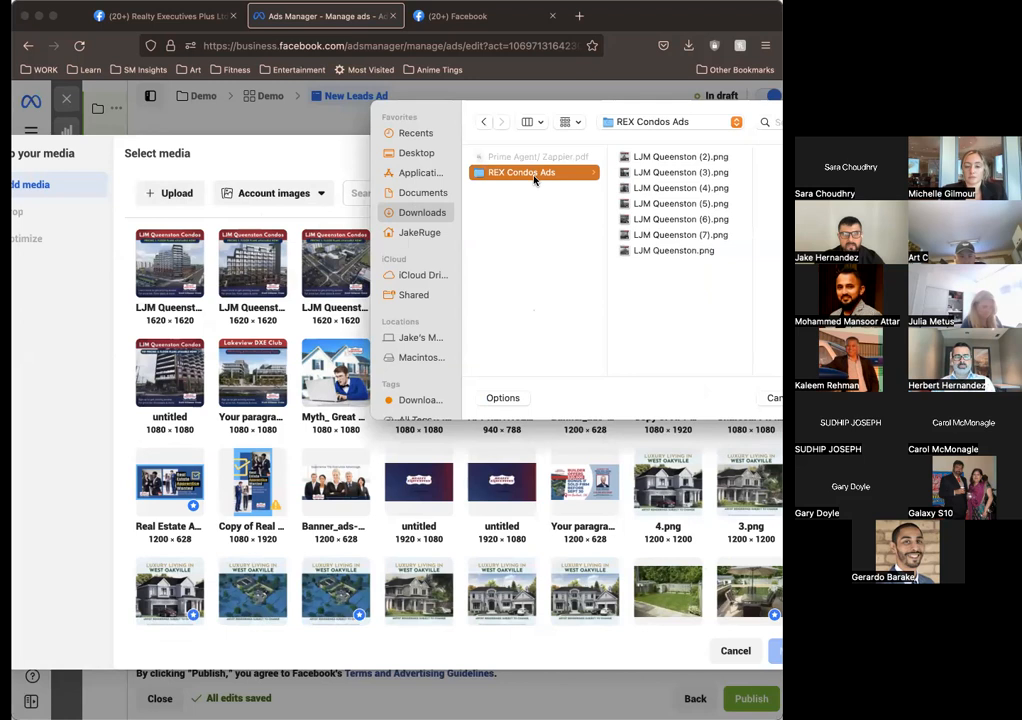
{"action": "left_click", "coordinate": [642, 159]}
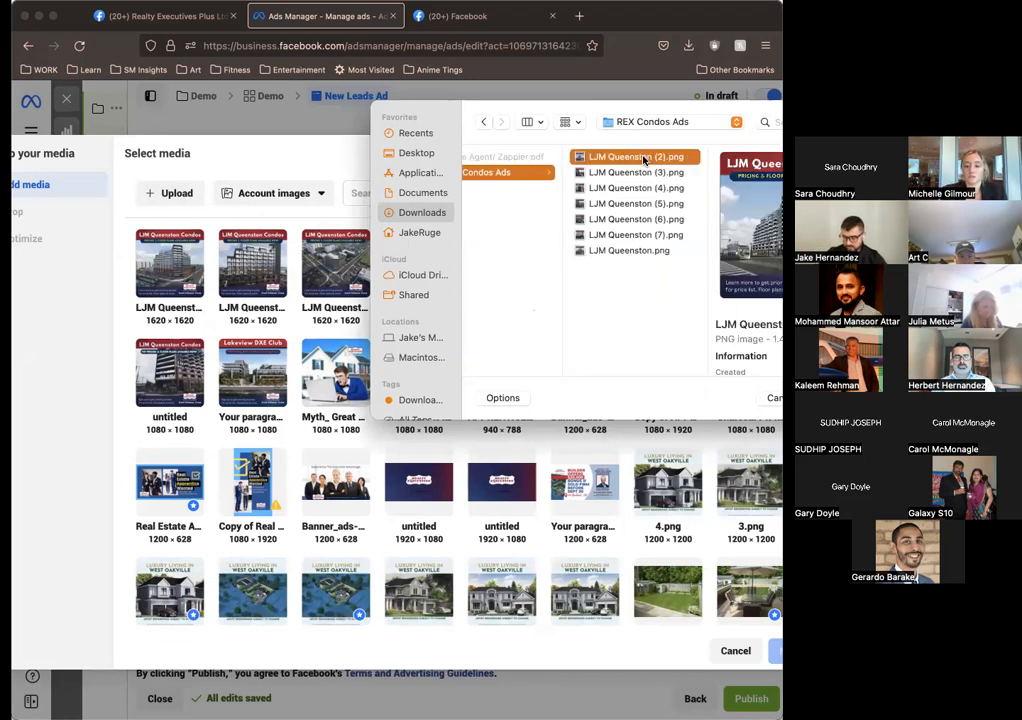
{"action": "key", "text": "Down"}
{"action": "key", "text": "Down"}
{"action": "key", "text": "Down"}
{"action": "key", "text": "Down"}
{"action": "key", "text": "Down"}
{"action": "key", "text": "Down"}
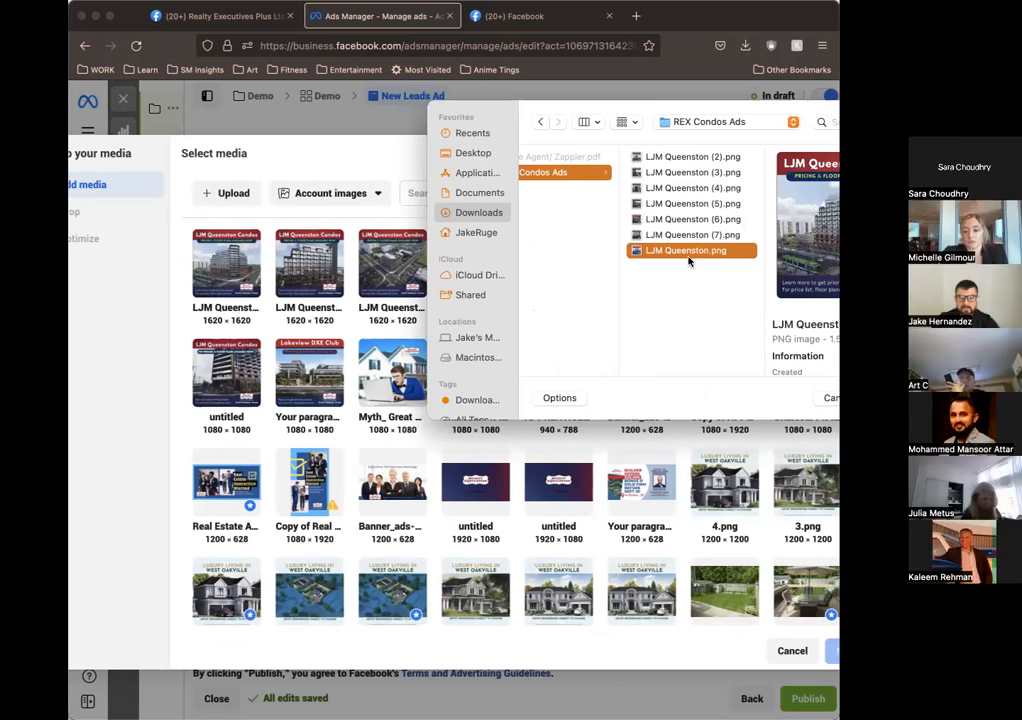
{"action": "double_click", "coordinate": [682, 251]}
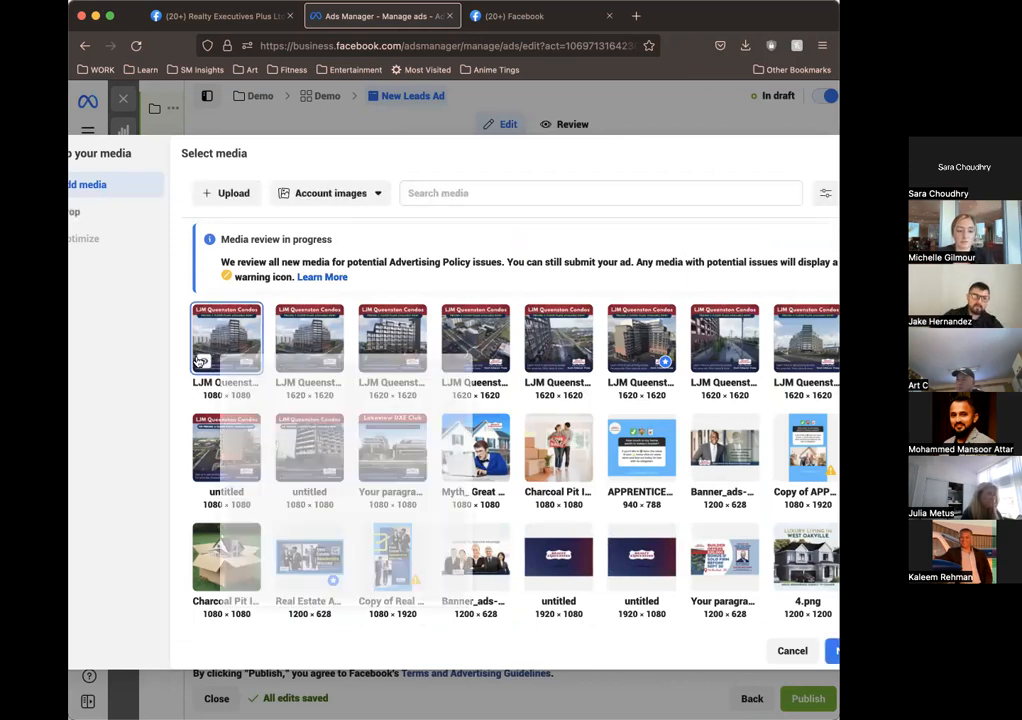
Step: Continue with the uploaded image and set the Stories and Reels and the Search results placements to the original crop
{"action": "mouse_move", "coordinate": [202, 361]}
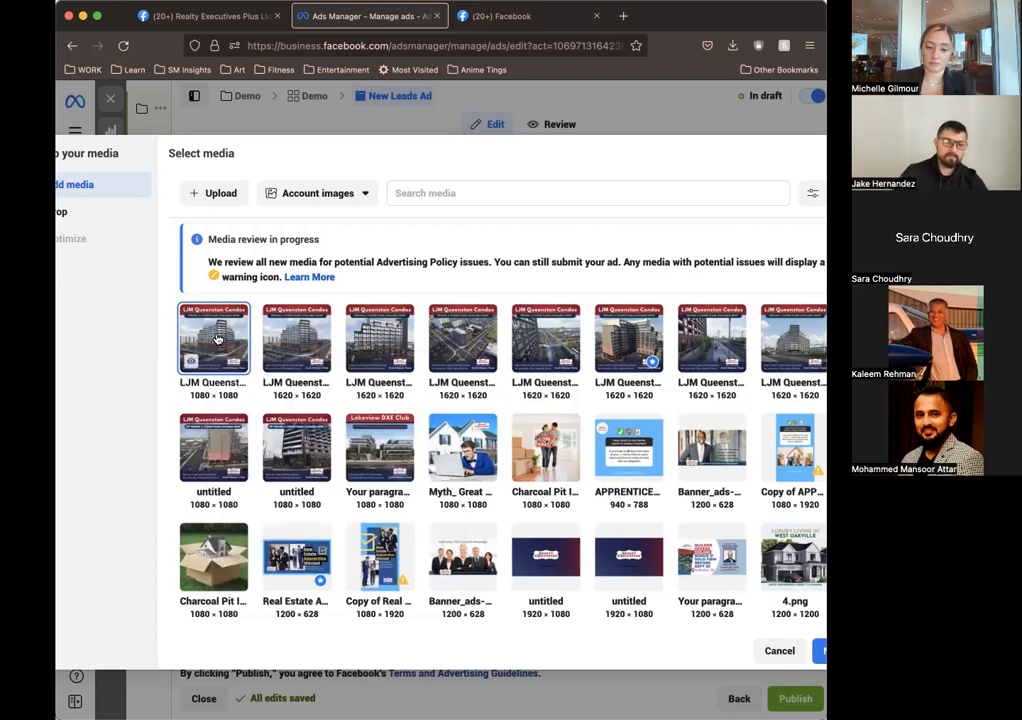
{"action": "left_click", "coordinate": [822, 653]}
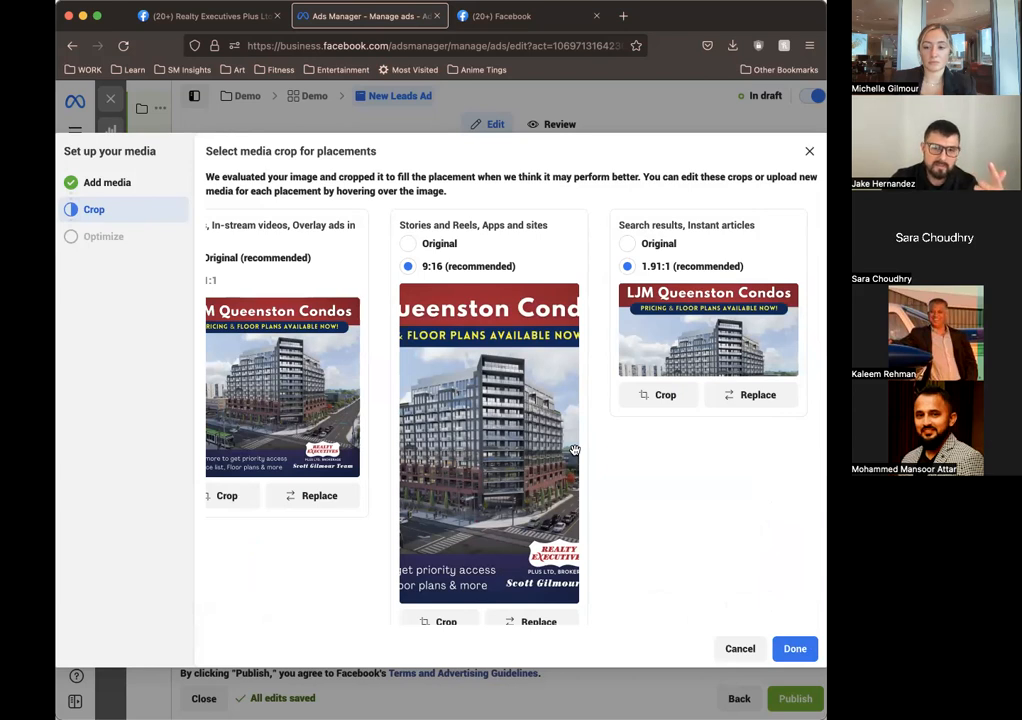
{"action": "left_click", "coordinate": [409, 244]}
{"action": "left_click", "coordinate": [627, 244]}
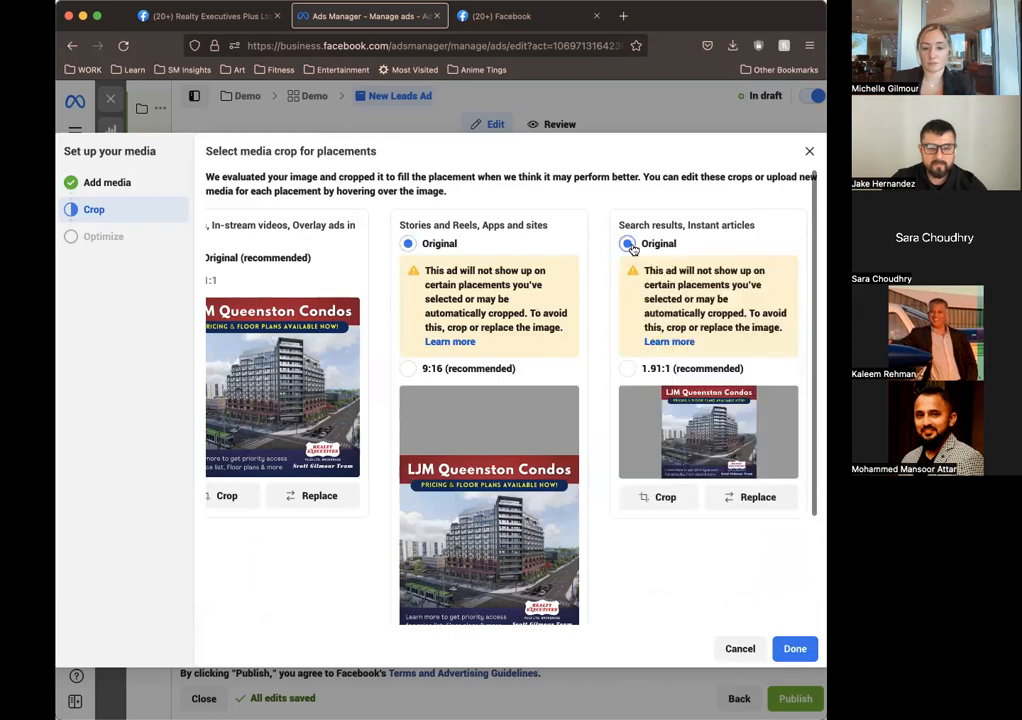
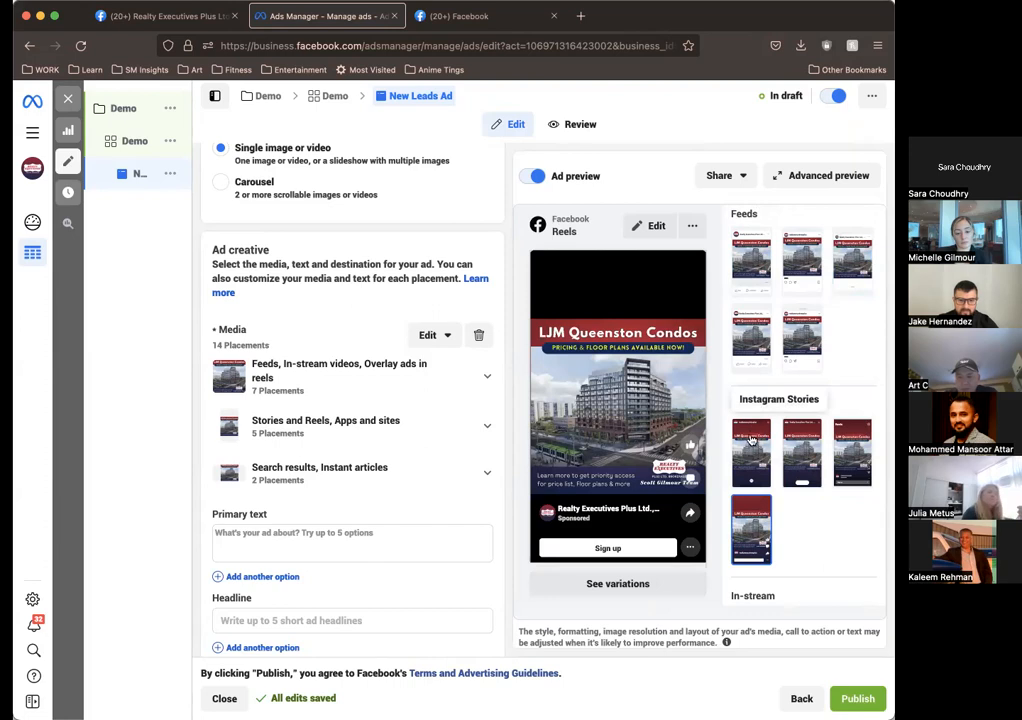
Step: Preview how the ad looks in Instagram Stories and Facebook Stories, ending on the Instagram Stories preview
{"action": "left_click", "coordinate": [752, 441]}
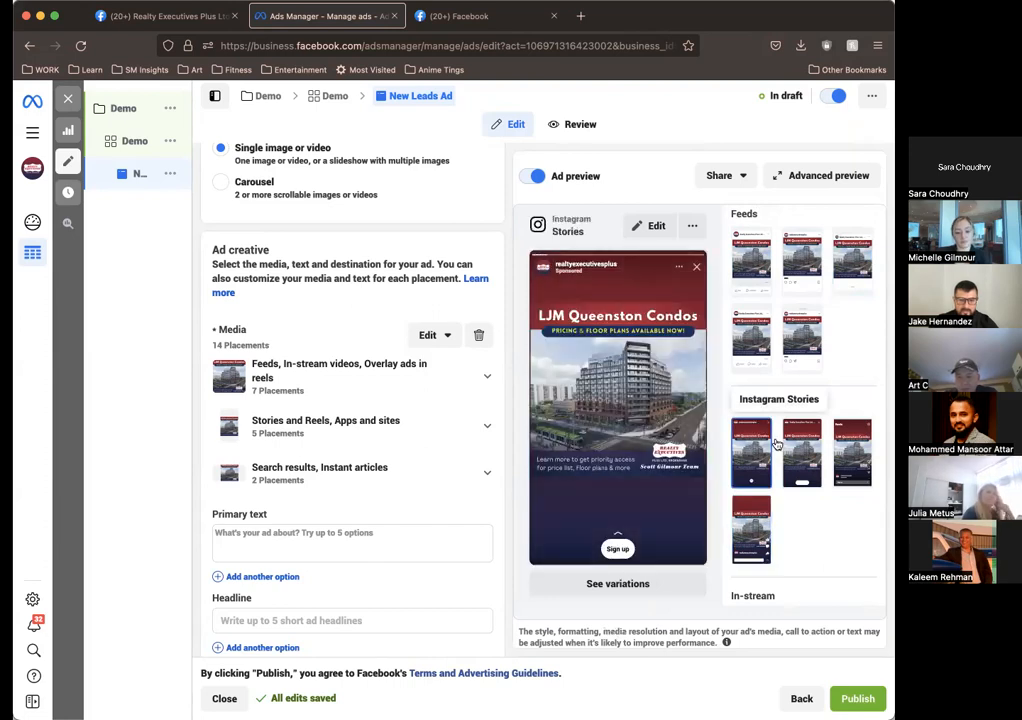
{"action": "left_click", "coordinate": [803, 453]}
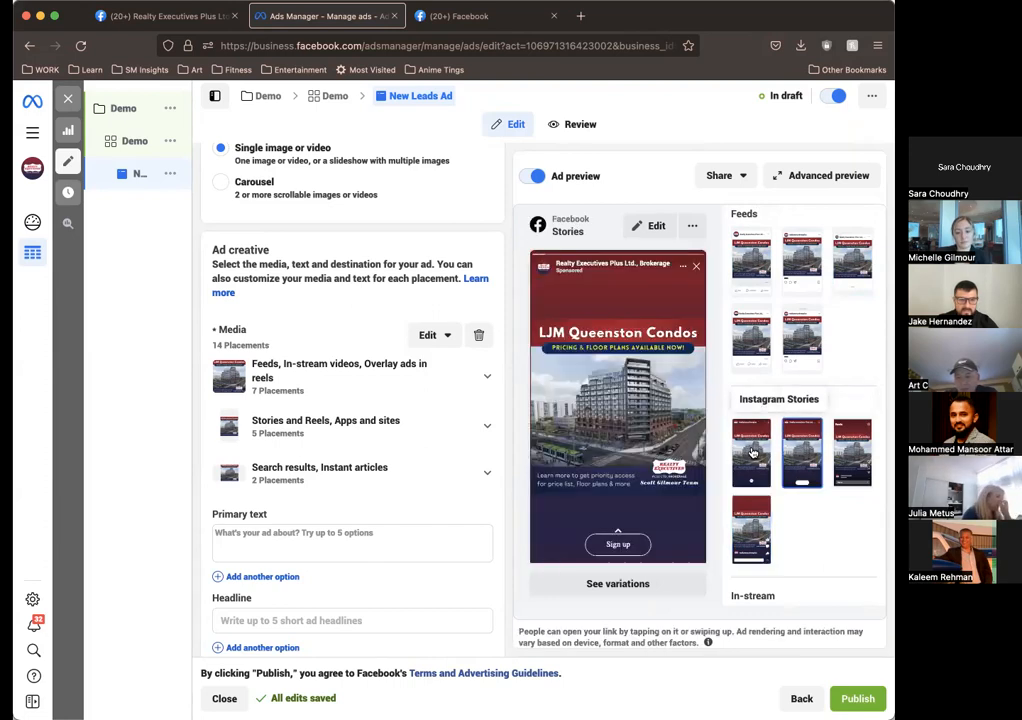
{"action": "left_click", "coordinate": [752, 450]}
{"action": "scroll", "coordinate": [385, 424], "scroll_direction": "down", "scroll_amount": 2}
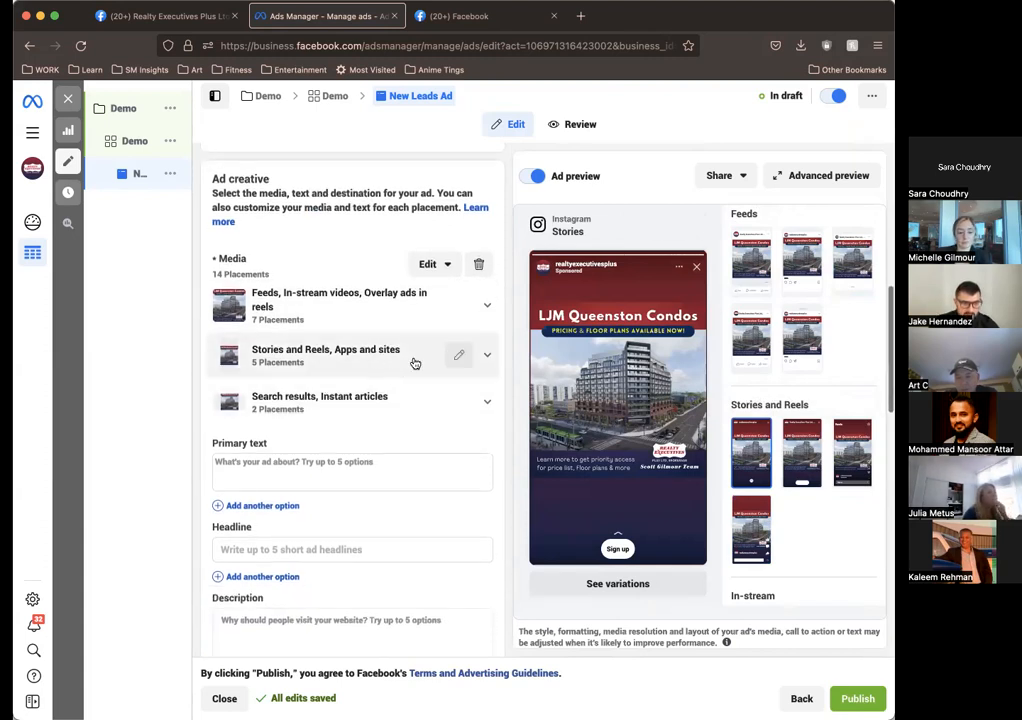
Step: Expand all three media placement groups to view the individual placements in each one
{"action": "left_click", "coordinate": [486, 356]}
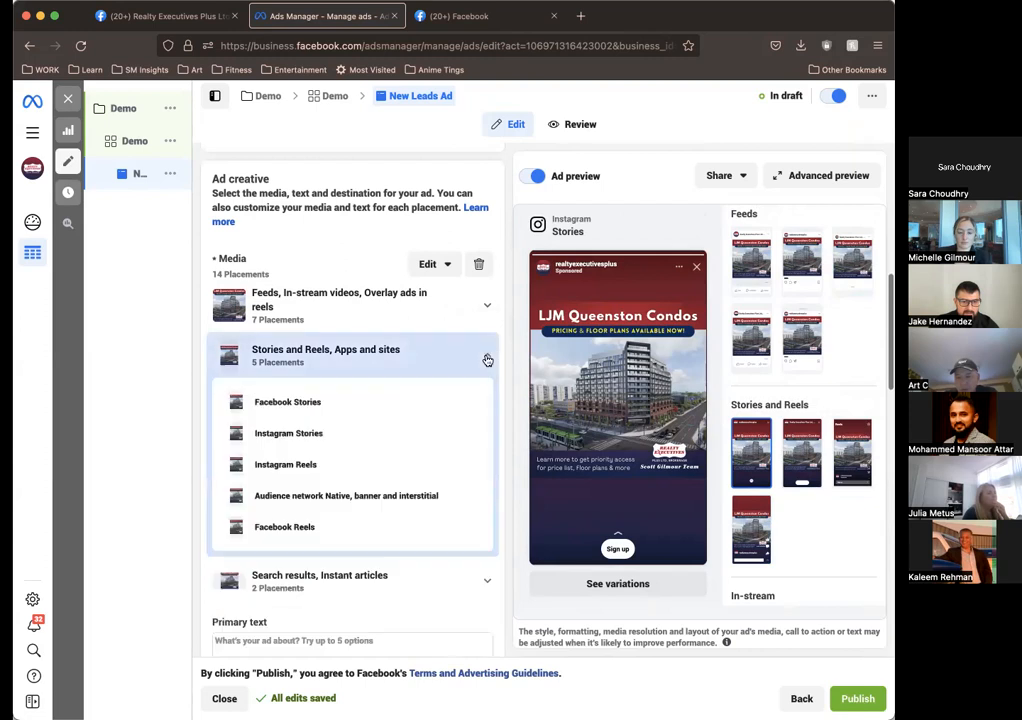
{"action": "left_click", "coordinate": [486, 356]}
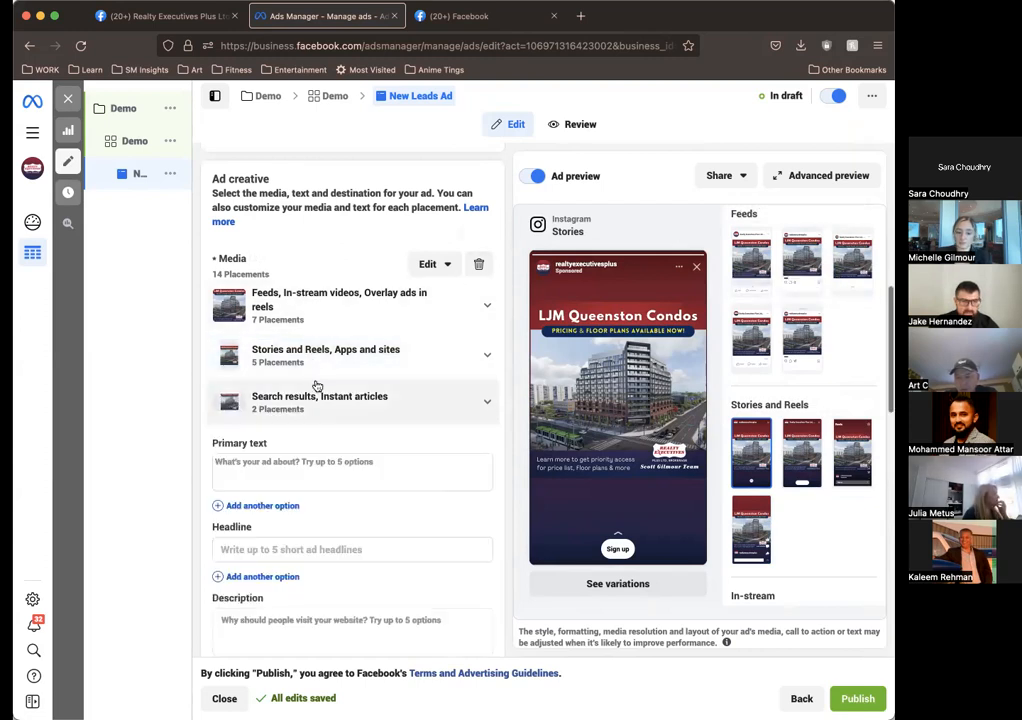
{"action": "left_click", "coordinate": [487, 306]}
{"action": "scroll", "coordinate": [478, 430], "scroll_direction": "down", "scroll_amount": 2}
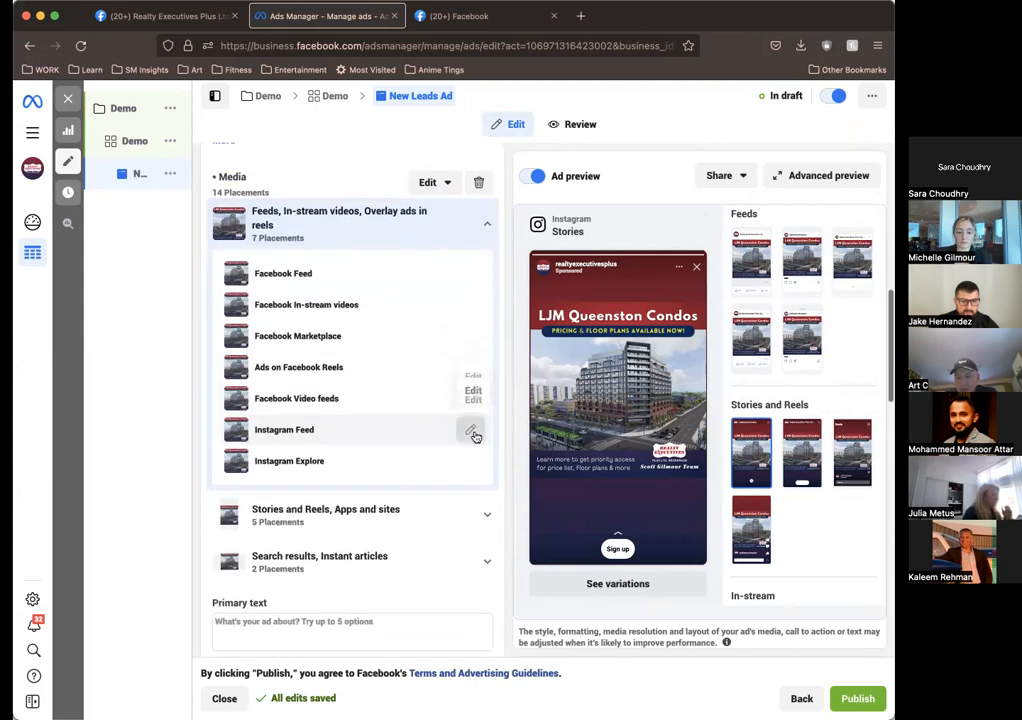
{"action": "left_click", "coordinate": [484, 519]}
{"action": "scroll", "coordinate": [484, 550], "scroll_direction": "down", "scroll_amount": 3}
{"action": "left_click", "coordinate": [486, 545]}
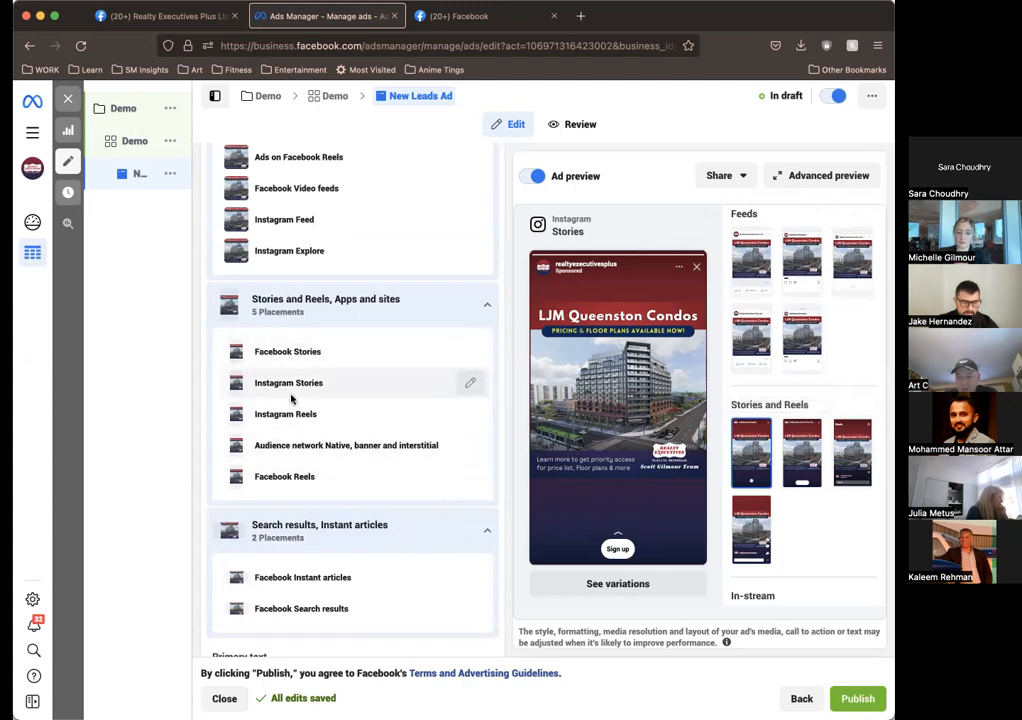
Step: Look at the replacement media sources and account images for the Instagram Stories placement, and close the editor without changing the image
{"action": "left_click", "coordinate": [472, 385]}
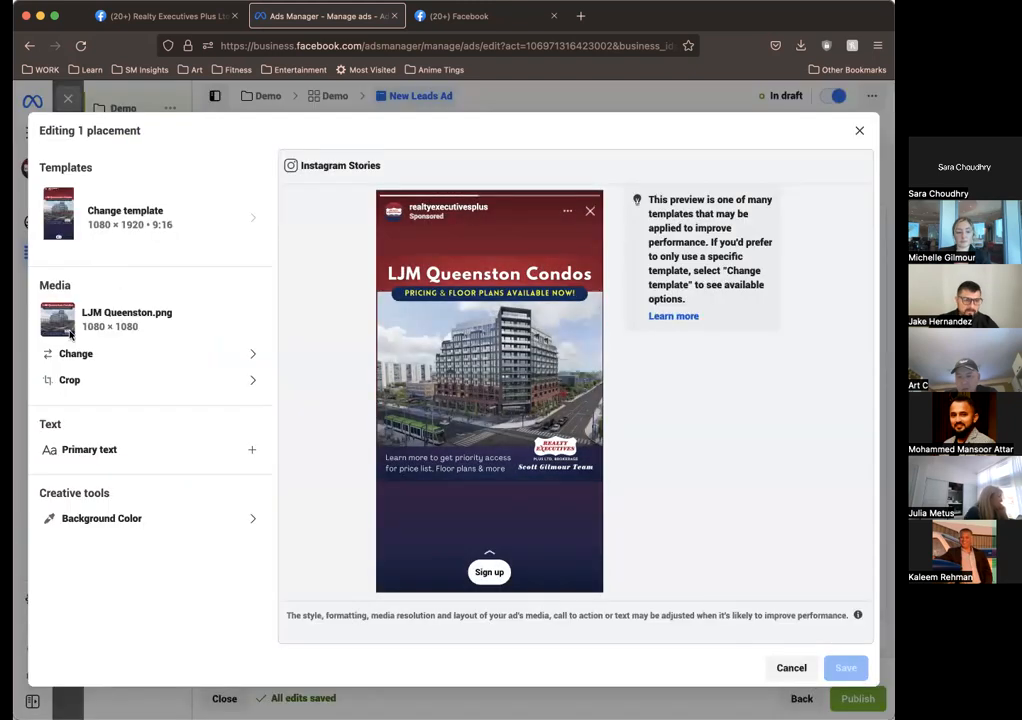
{"action": "left_click", "coordinate": [171, 351]}
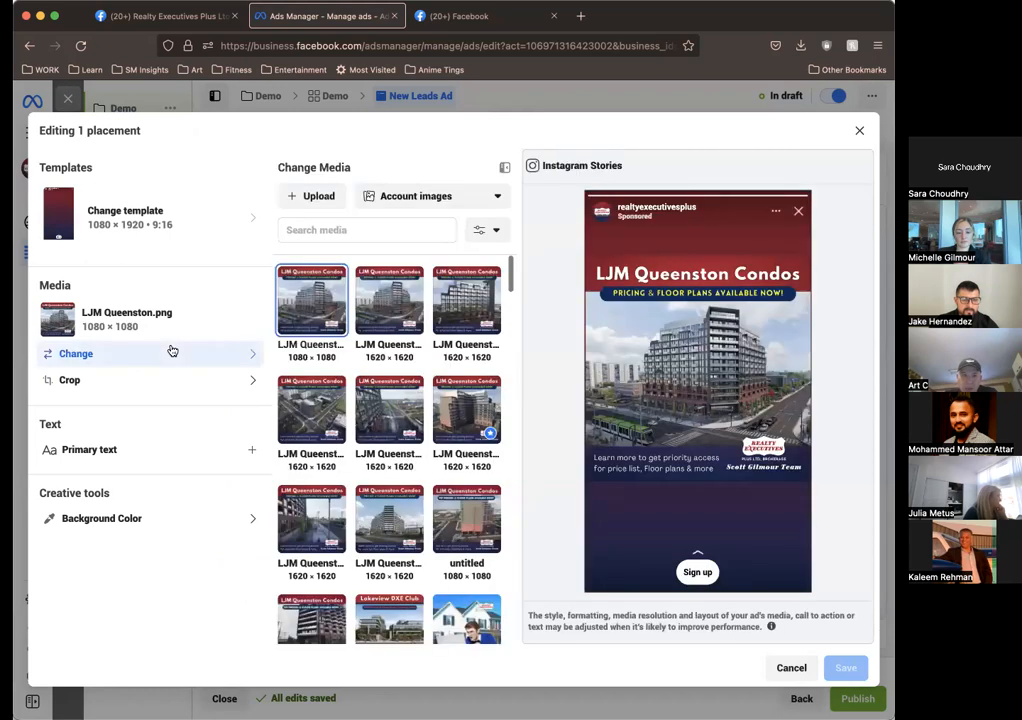
{"action": "left_click", "coordinate": [405, 201]}
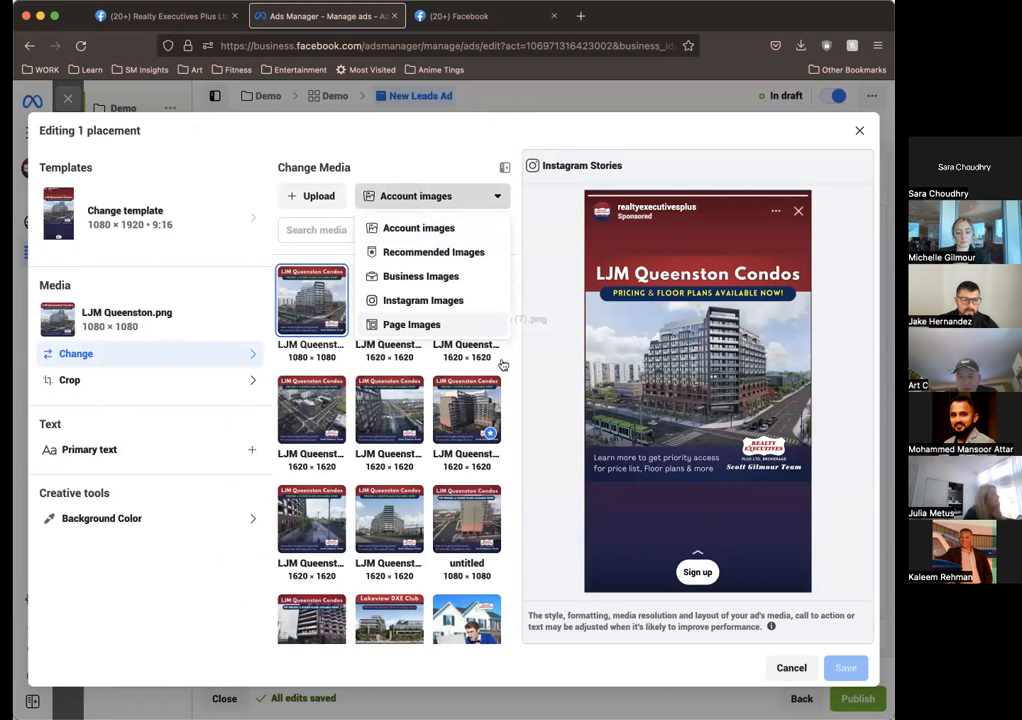
{"action": "left_click", "coordinate": [558, 418]}
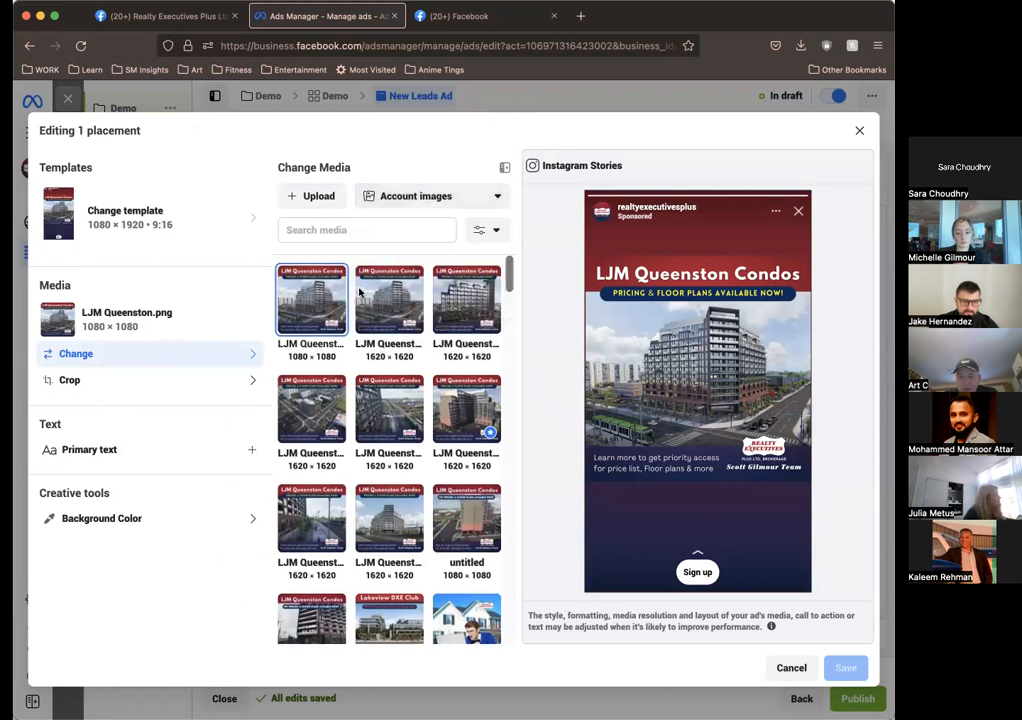
{"action": "scroll", "coordinate": [440, 495], "scroll_direction": "down", "scroll_amount": 2}
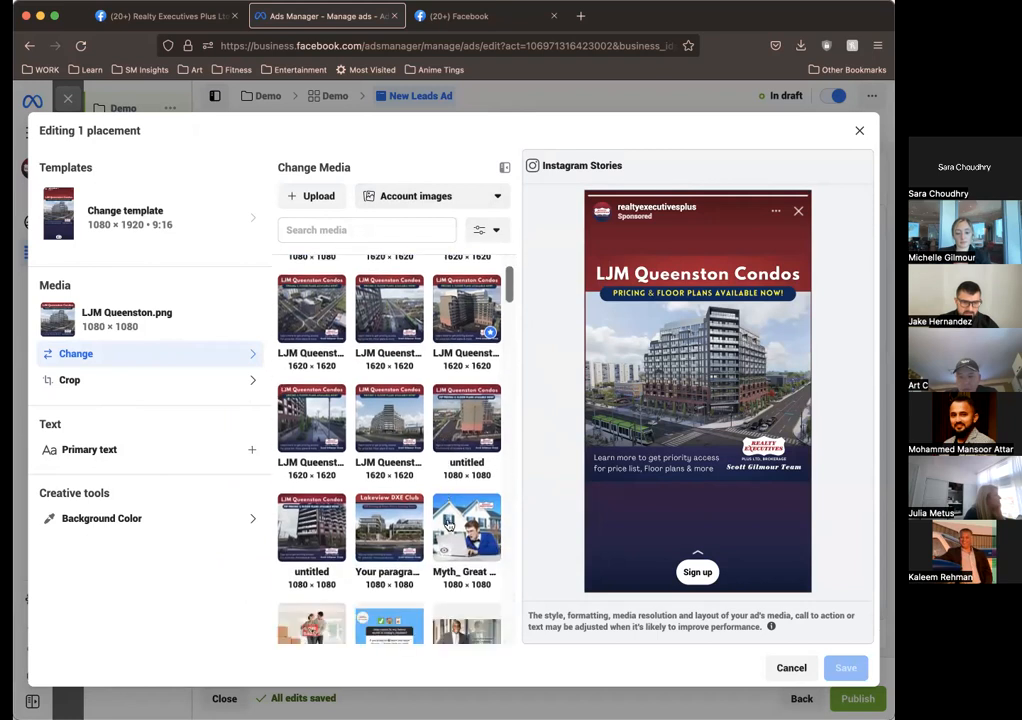
{"action": "scroll", "coordinate": [358, 420], "scroll_direction": "down", "scroll_amount": 4}
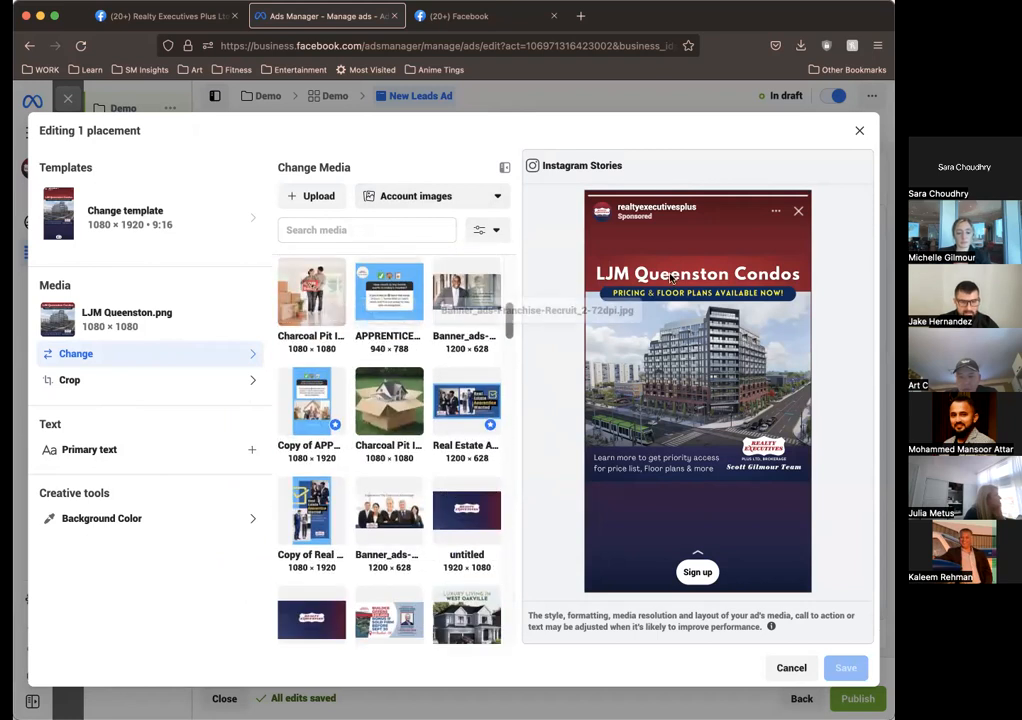
{"action": "scroll", "coordinate": [445, 330], "scroll_direction": "up", "scroll_amount": 6}
{"action": "scroll", "coordinate": [445, 337], "scroll_direction": "down", "scroll_amount": 1}
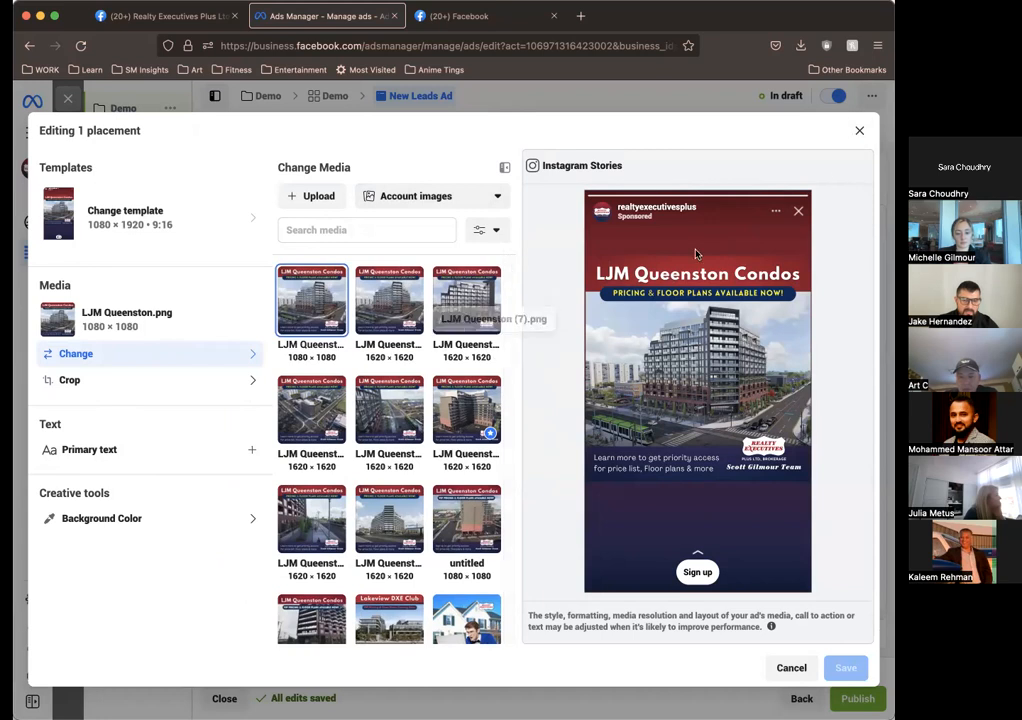
{"action": "left_click", "coordinate": [859, 130]}
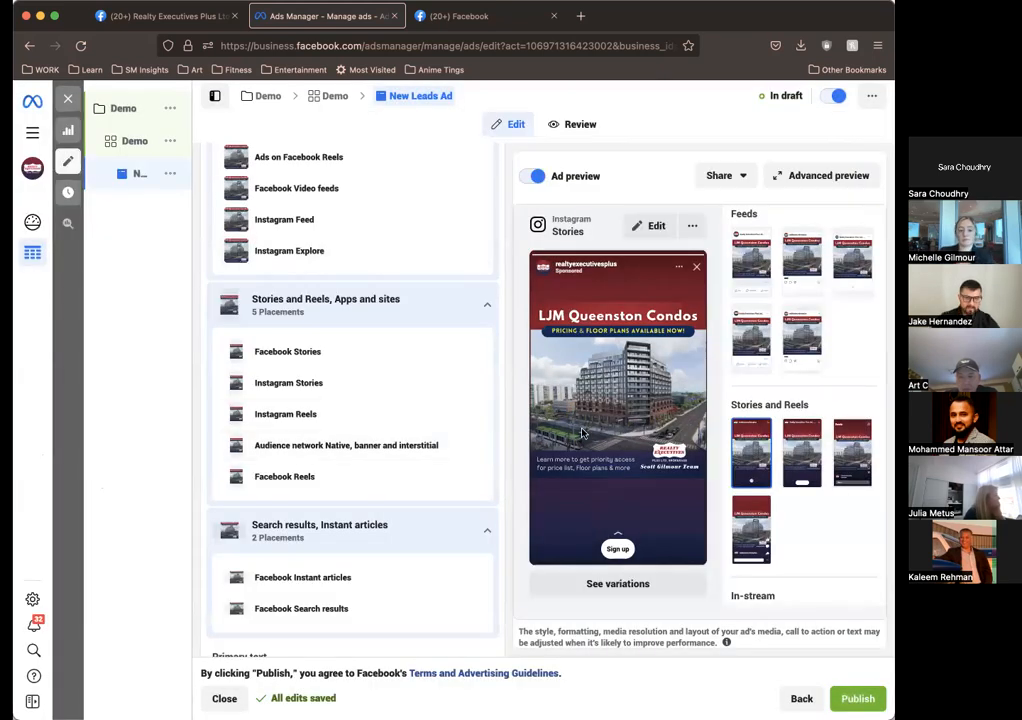
Step: Paste the prepared LJM Queenston Condos copy from the other application as the ad's primary text
{"action": "scroll", "coordinate": [356, 417], "scroll_direction": "down", "scroll_amount": 1}
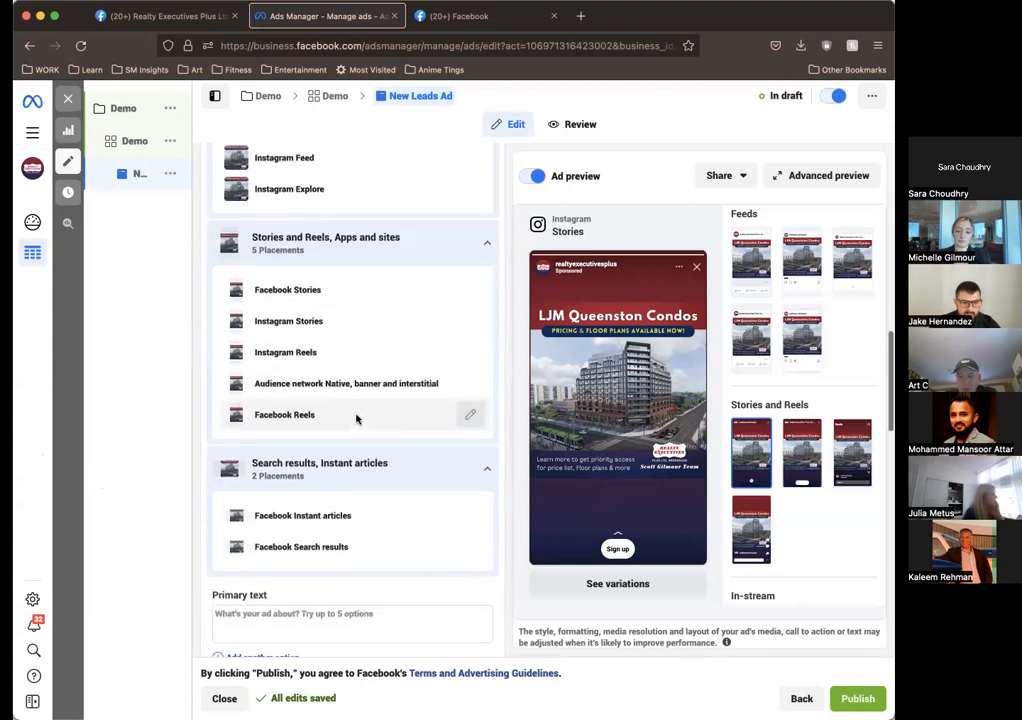
{"action": "scroll", "coordinate": [356, 417], "scroll_direction": "up", "scroll_amount": 2}
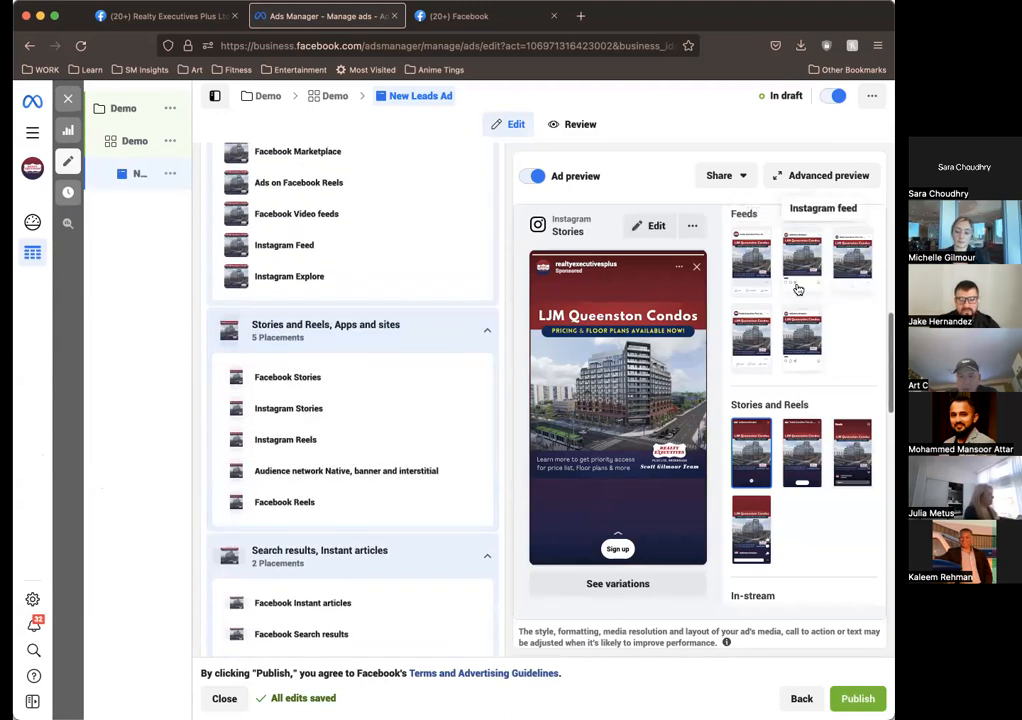
{"action": "scroll", "coordinate": [849, 304], "scroll_direction": "up", "scroll_amount": 1}
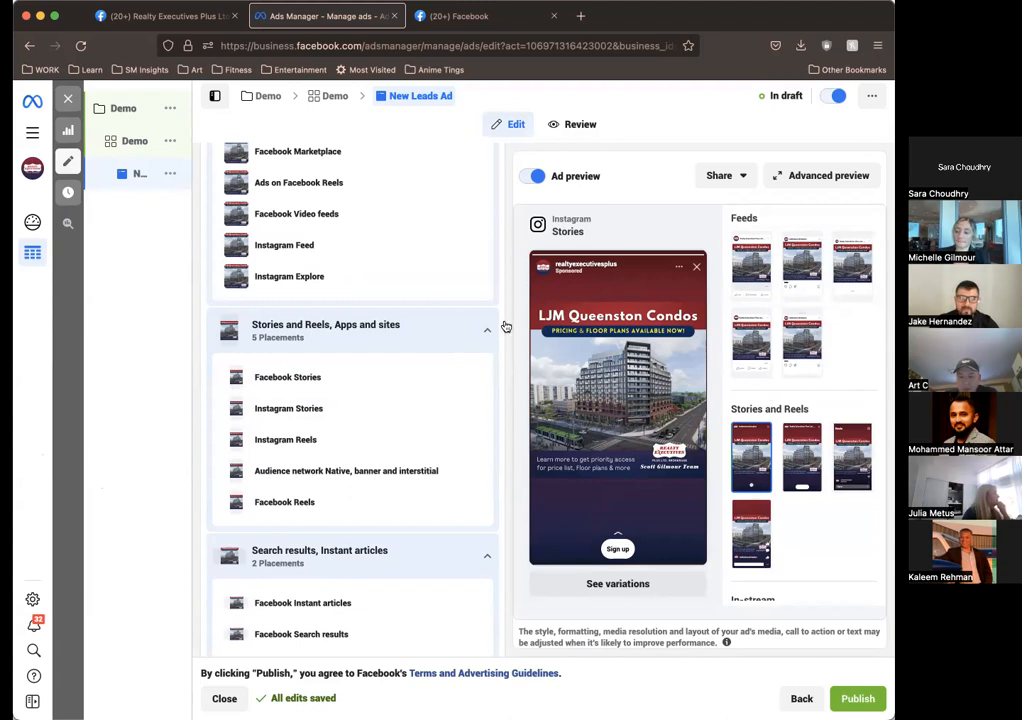
{"action": "scroll", "coordinate": [390, 495], "scroll_direction": "down", "scroll_amount": 3}
{"action": "scroll", "coordinate": [390, 493], "scroll_direction": "down", "scroll_amount": 3}
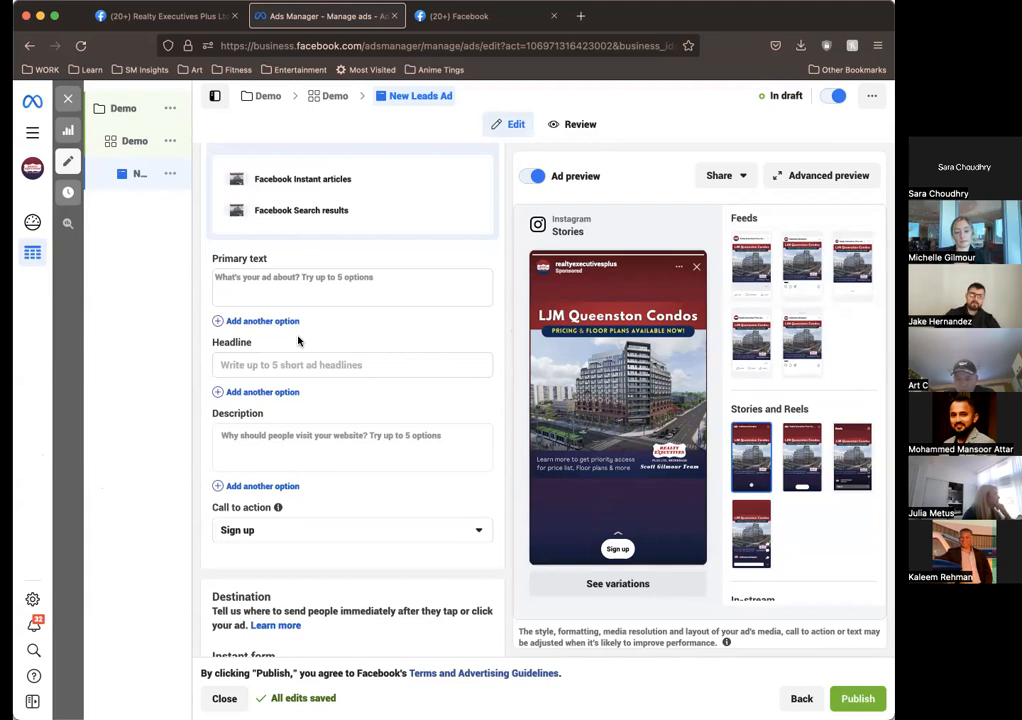
{"action": "left_click", "coordinate": [332, 287]}
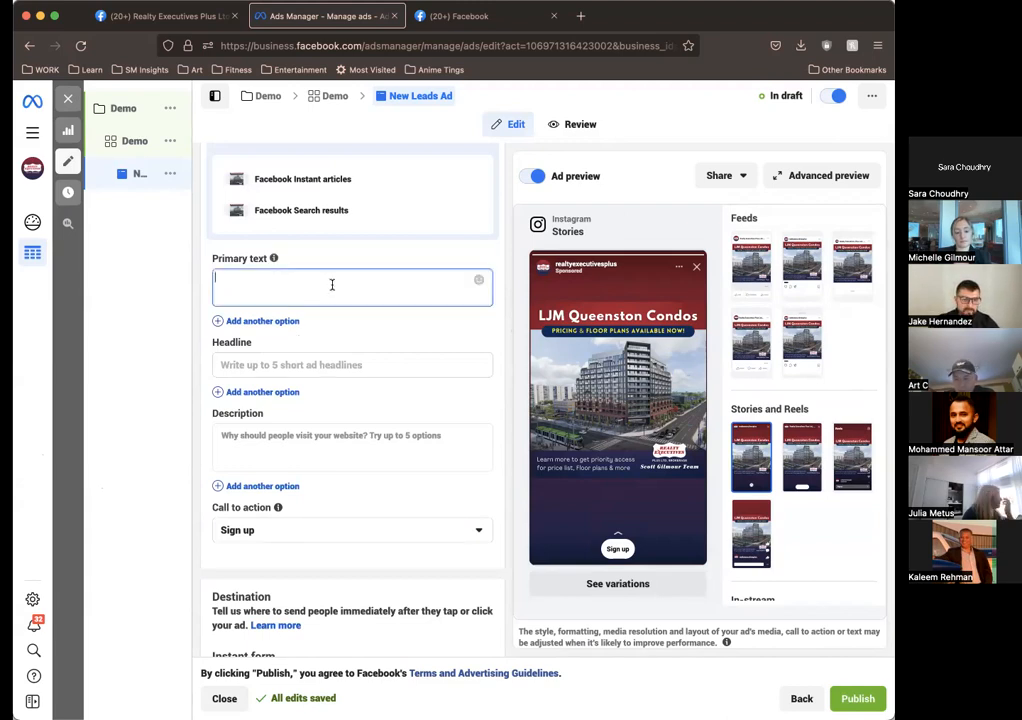
{"action": "scroll", "coordinate": [332, 288], "scroll_direction": "up", "scroll_amount": 5}
{"action": "scroll", "coordinate": [332, 289], "scroll_direction": "down", "scroll_amount": 4}
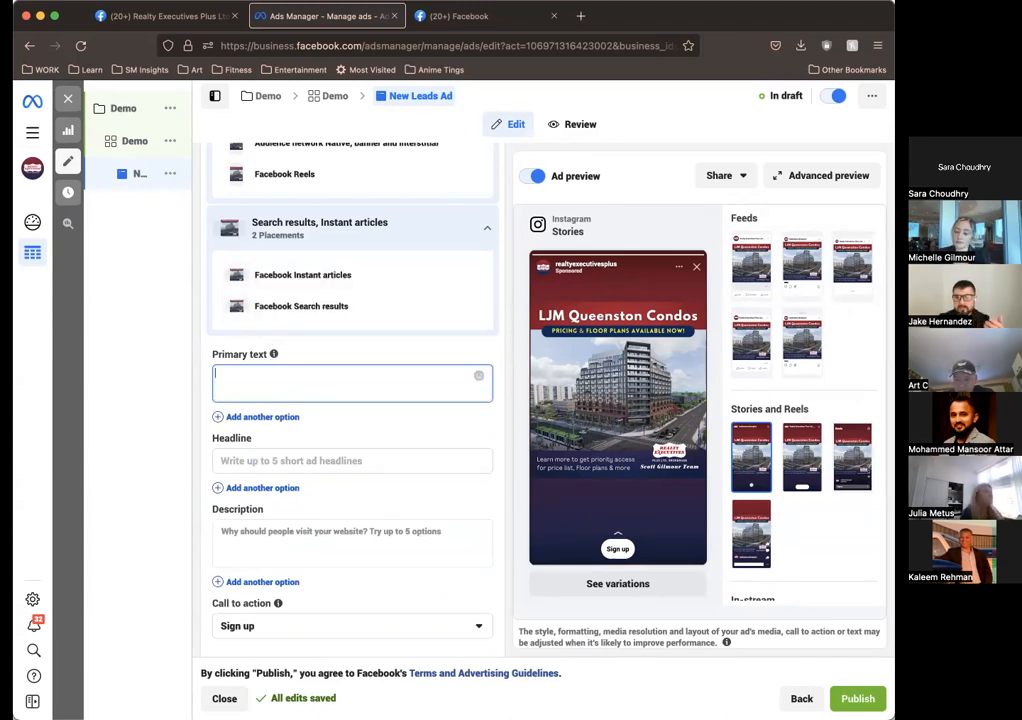
{"action": "key", "text": "super+Tab"}
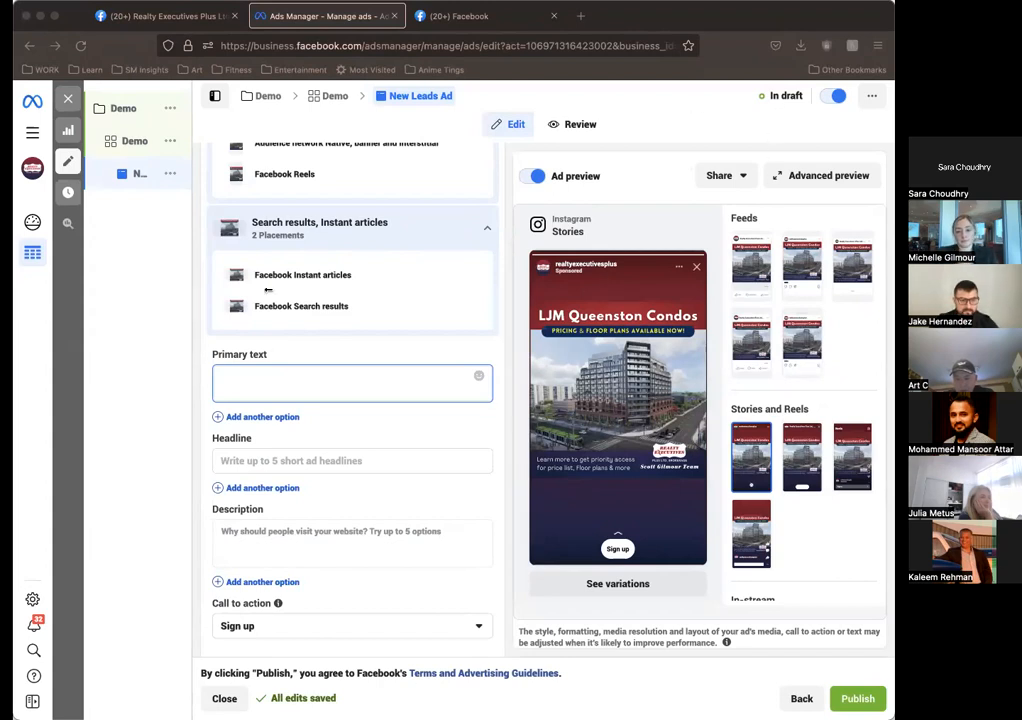
{"action": "left_click", "coordinate": [284, 381]}
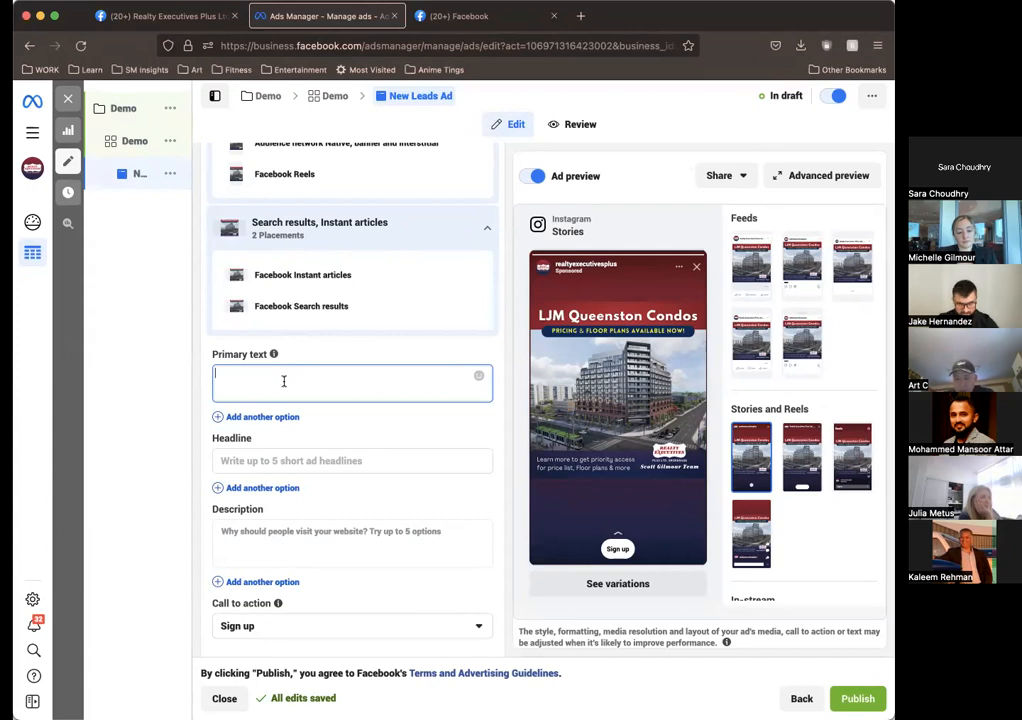
{"action": "key", "text": "super+v"}
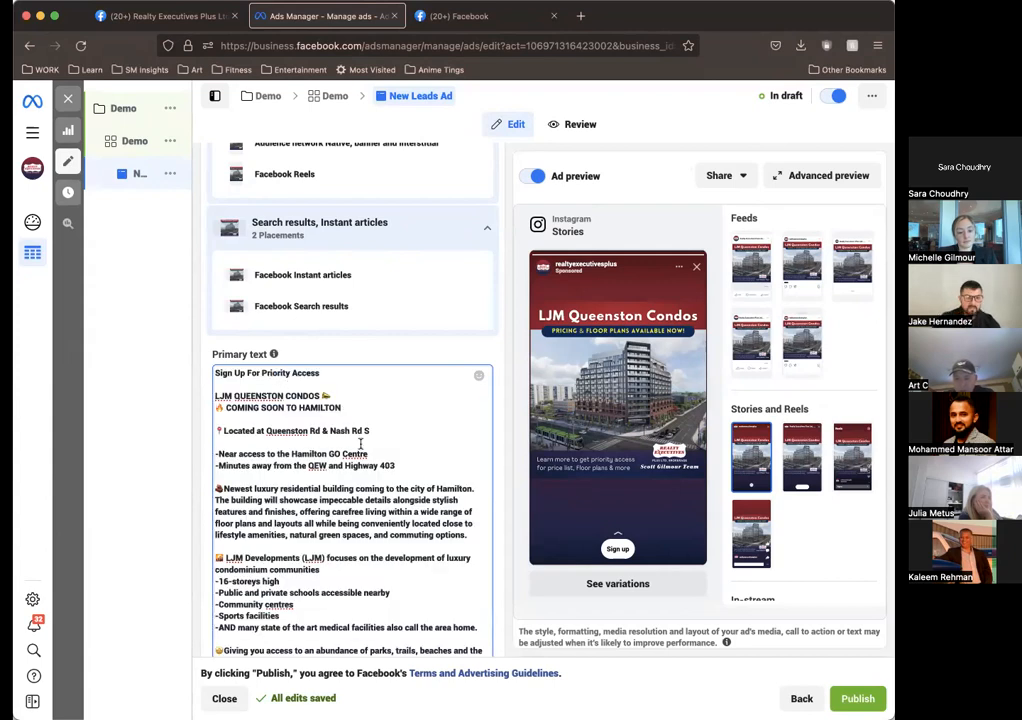
Step: Remove the opening line "Sign Up For Priority Access" and the blank line after it from the primary text
{"action": "left_click_drag", "start_coordinate": [330, 371], "coordinate": [227, 370]}
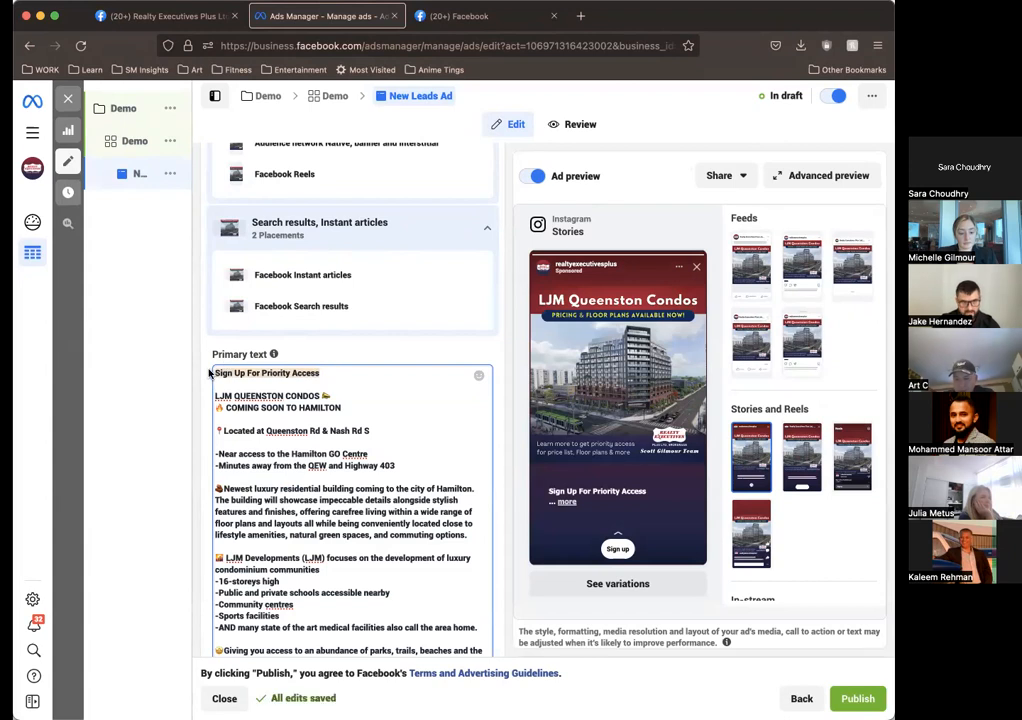
{"action": "key", "text": "BackSpace"}
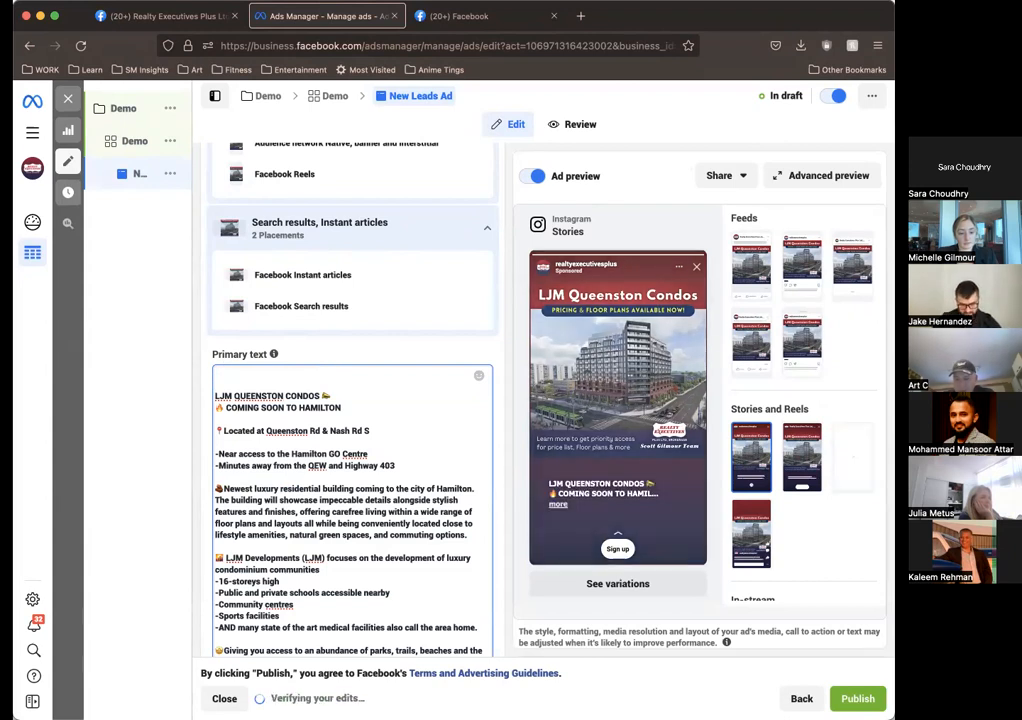
{"action": "key", "text": "super+z"}
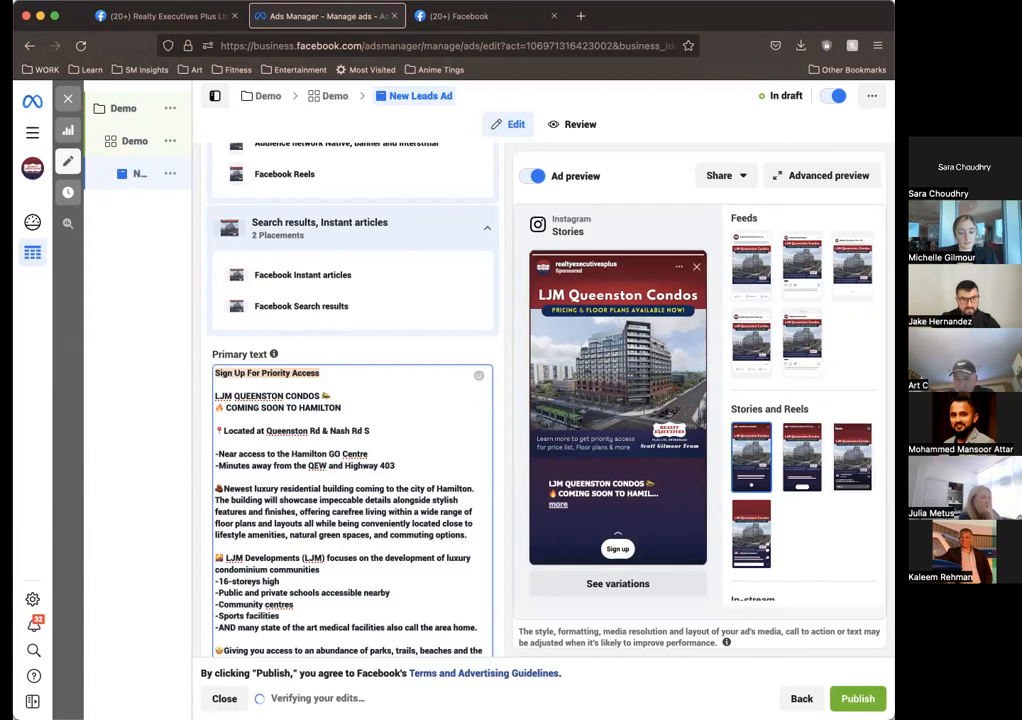
{"action": "key", "text": "BackSpace"}
{"action": "key", "text": "BackSpace"}
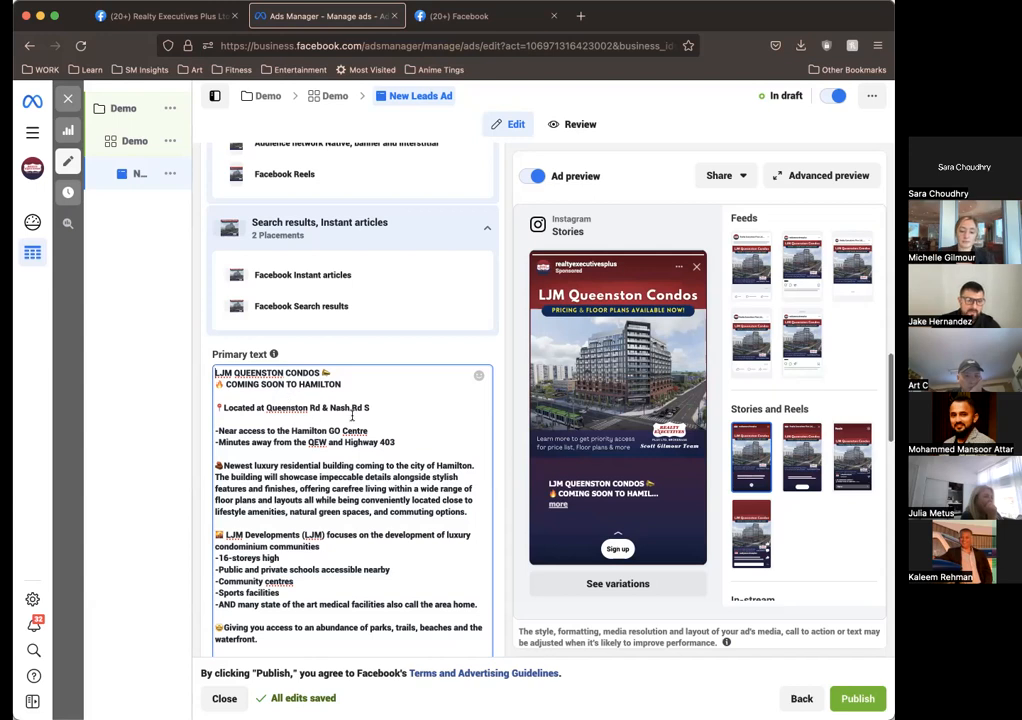
Step: Review the rest of the primary text and highlight the team's contact details at its end
{"action": "scroll", "coordinate": [345, 415], "scroll_direction": "down", "scroll_amount": 2}
{"action": "scroll", "coordinate": [343, 440], "scroll_direction": "down", "scroll_amount": 2}
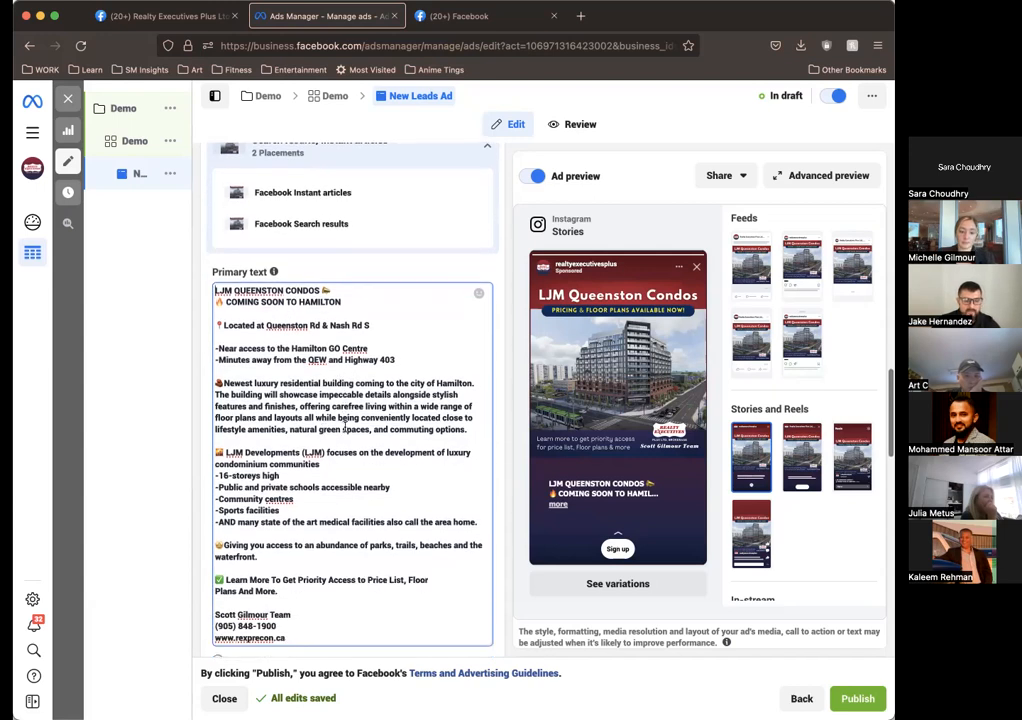
{"action": "scroll", "coordinate": [345, 427], "scroll_direction": "down", "scroll_amount": 3}
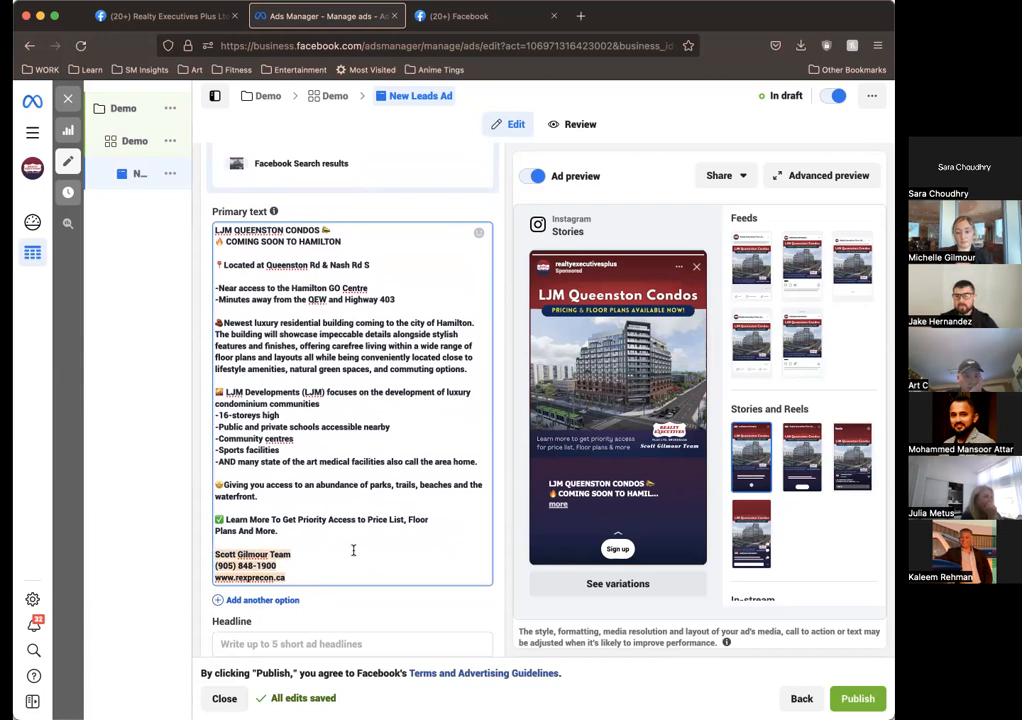
{"action": "left_click", "coordinate": [316, 541]}
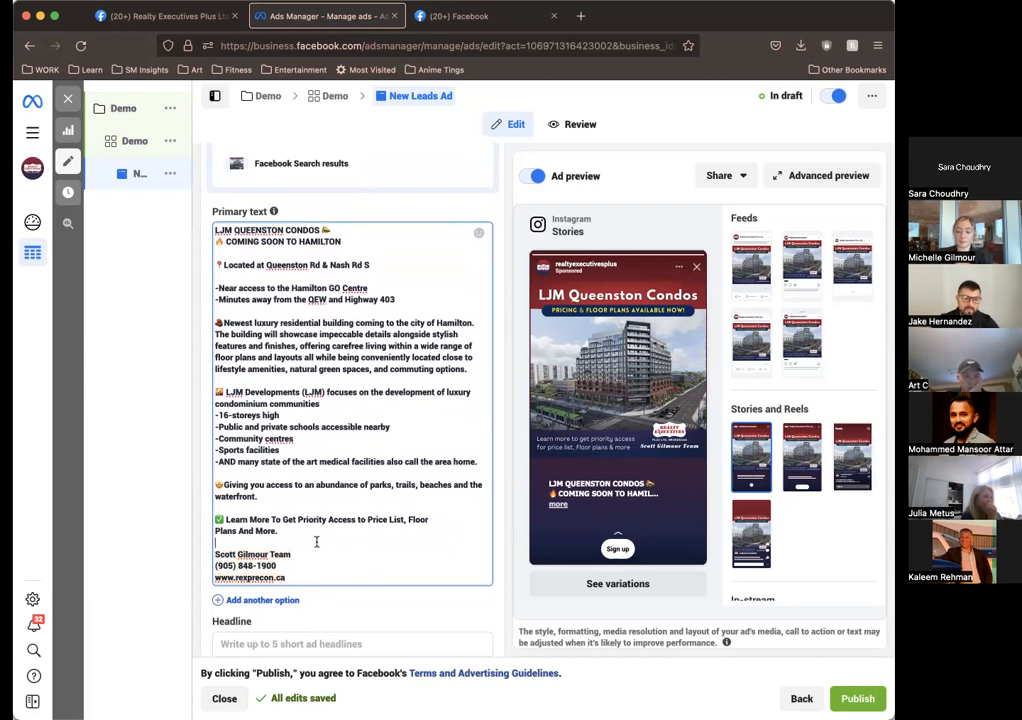
{"action": "left_click_drag", "start_coordinate": [306, 571], "coordinate": [254, 541]}
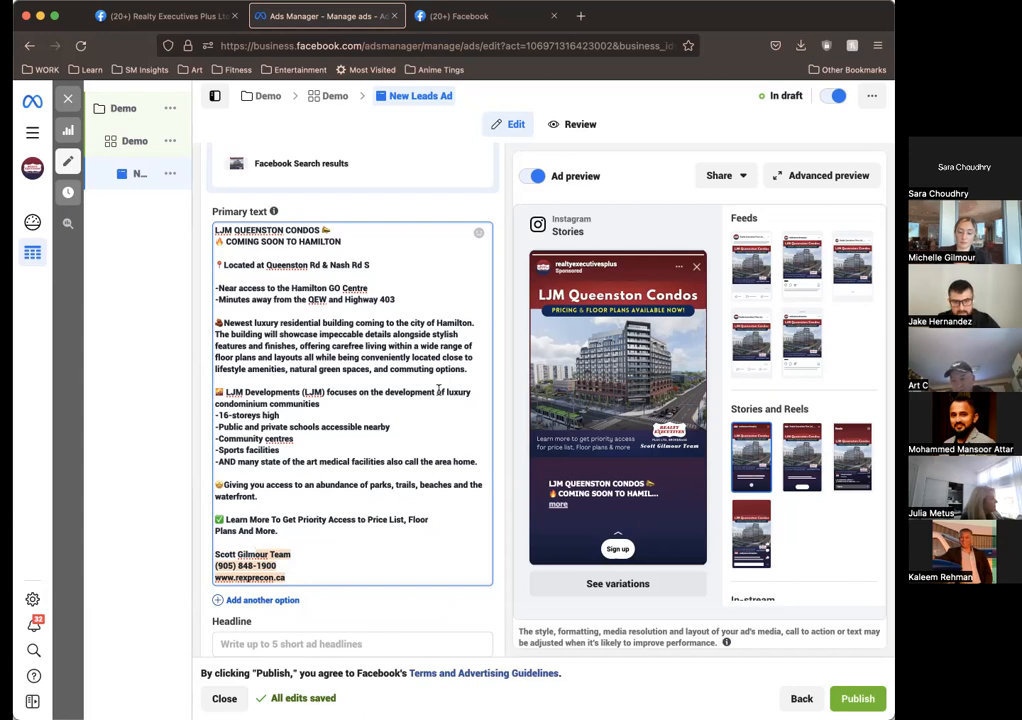
Step: Paste "Sign Up For Priority Access" as the ad's headline
{"action": "left_click", "coordinate": [885, 130]}
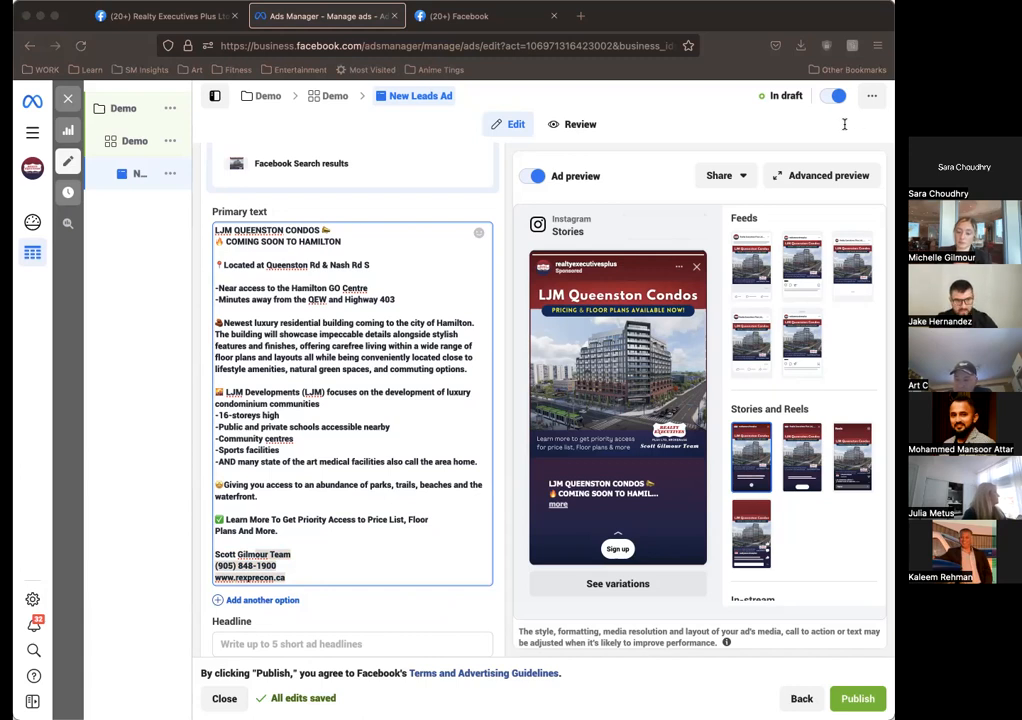
{"action": "scroll", "coordinate": [403, 472], "scroll_direction": "down", "scroll_amount": 3}
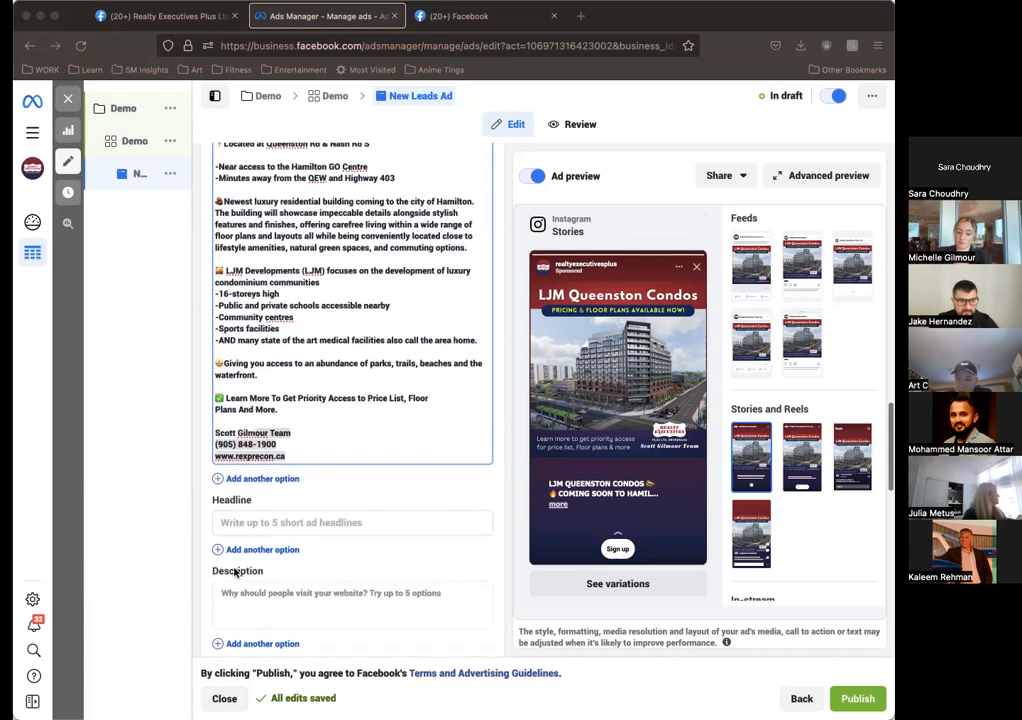
{"action": "left_click", "coordinate": [268, 520]}
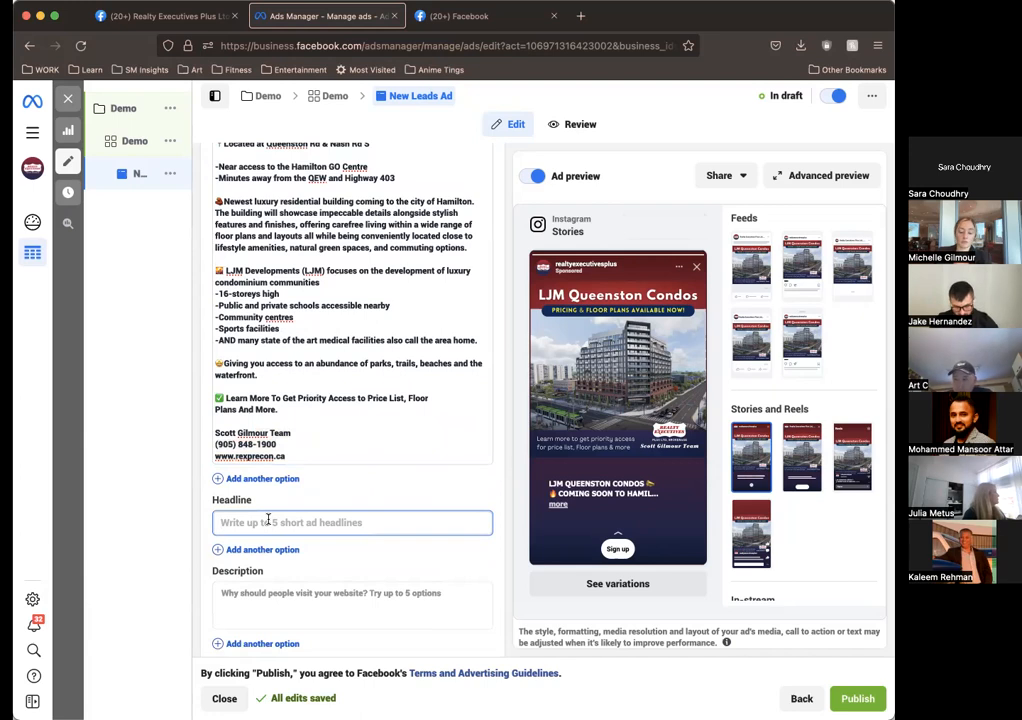
{"action": "type", "text": "Sign Up For Priority Access"}
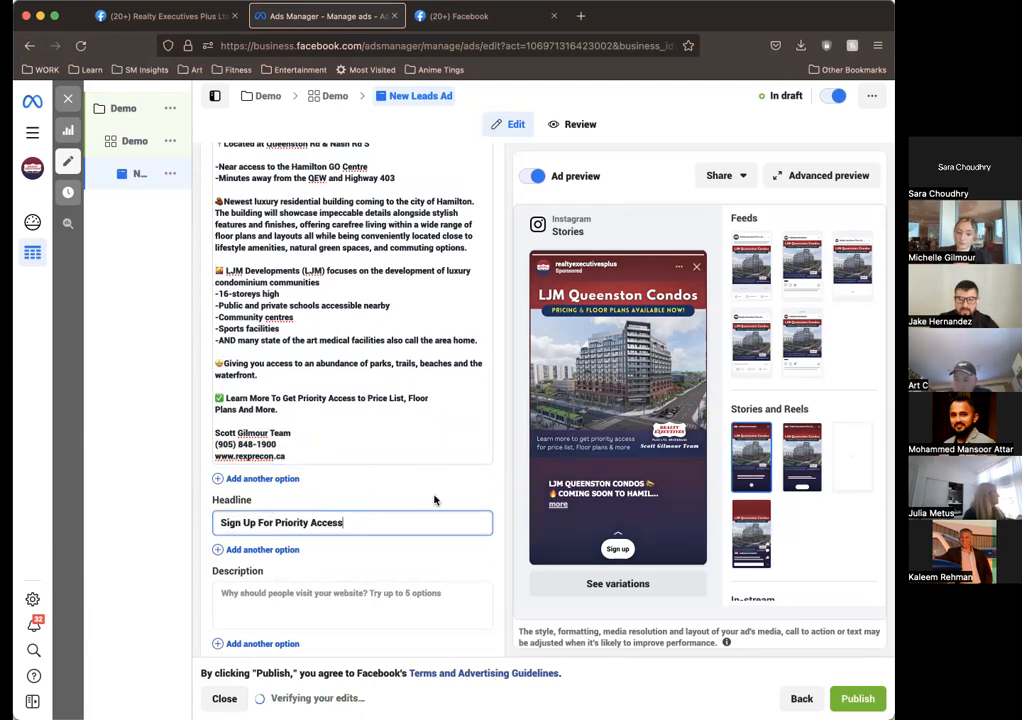
{"action": "left_click", "coordinate": [430, 485]}
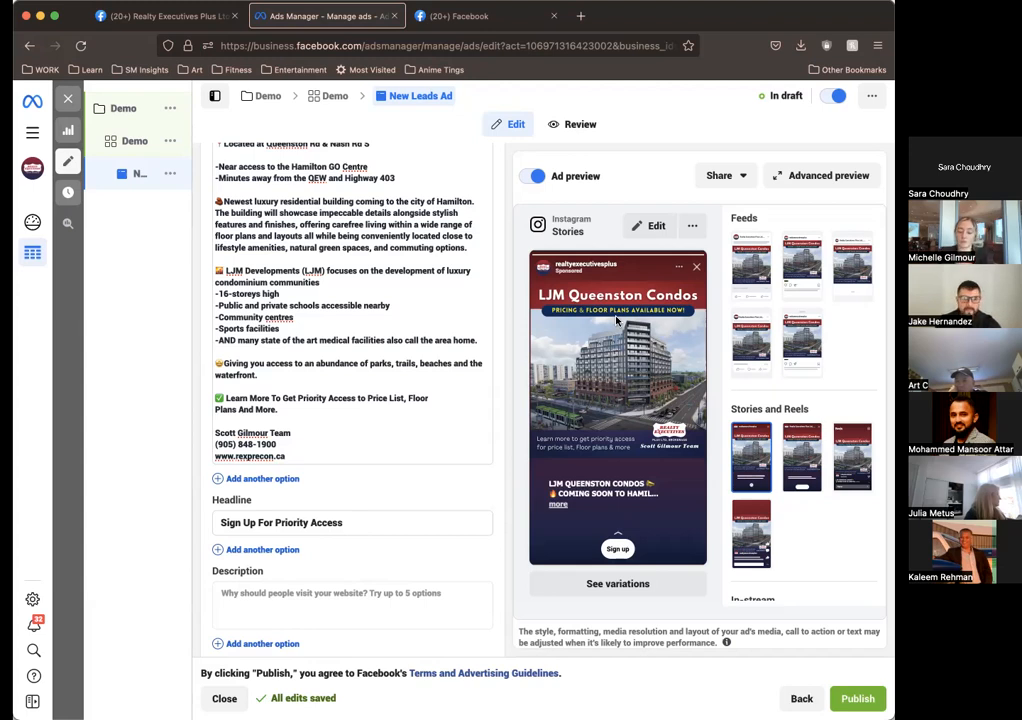
Step: Review the ad's primary text, headline and multiple text options, and leave the description empty
{"action": "scroll", "coordinate": [434, 486], "scroll_direction": "down", "scroll_amount": 1}
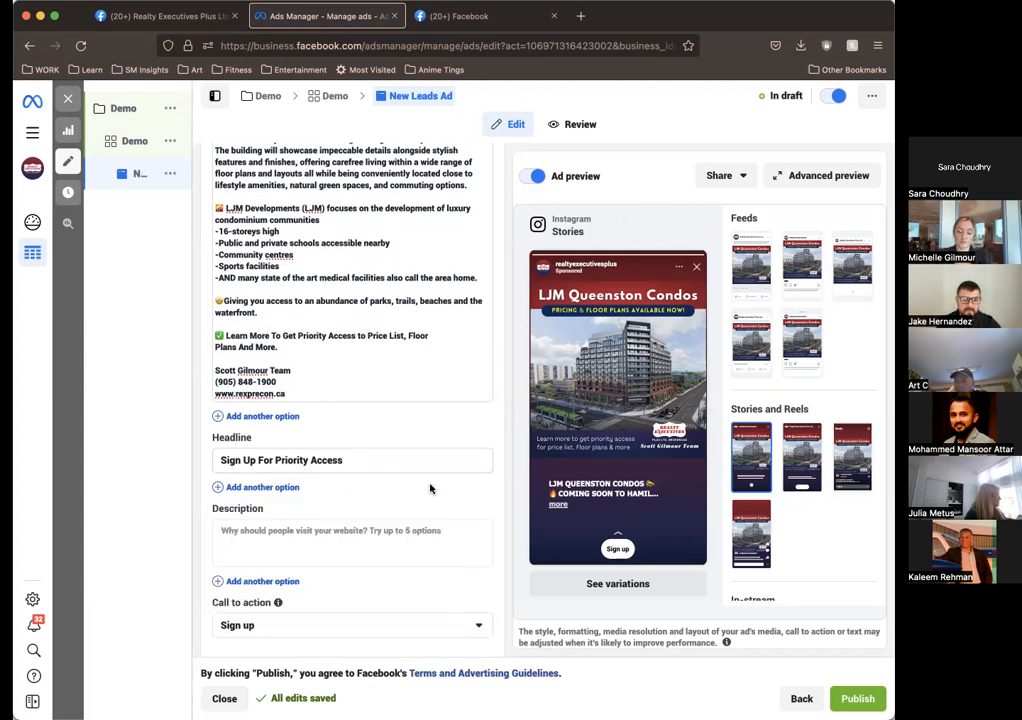
{"action": "scroll", "coordinate": [430, 488], "scroll_direction": "down", "scroll_amount": 1}
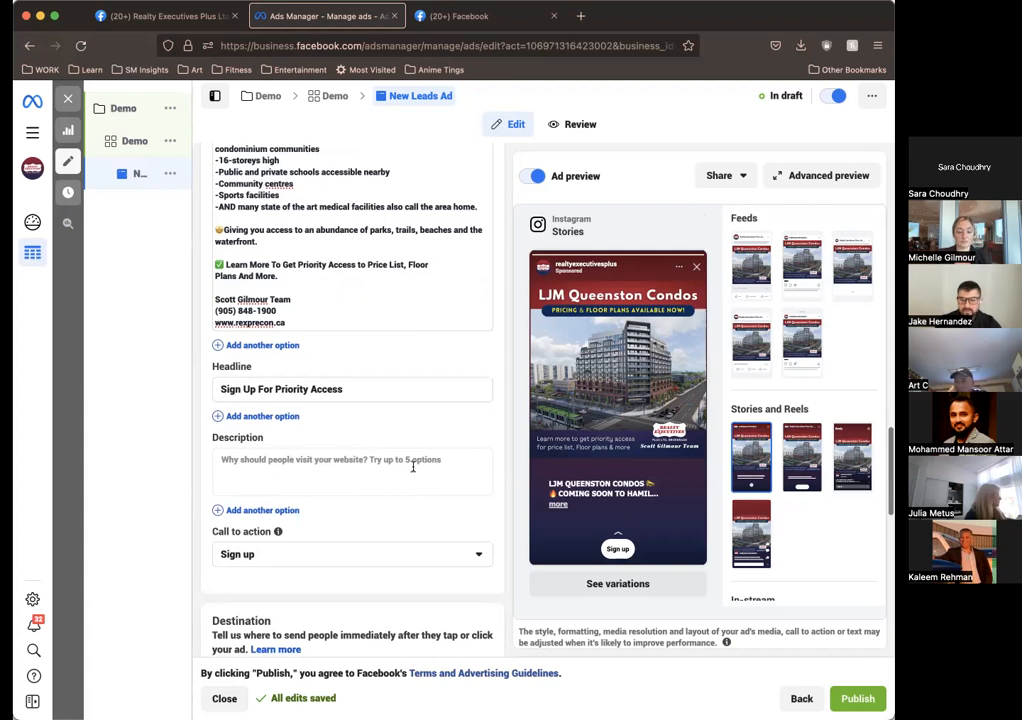
{"action": "left_click", "coordinate": [370, 463]}
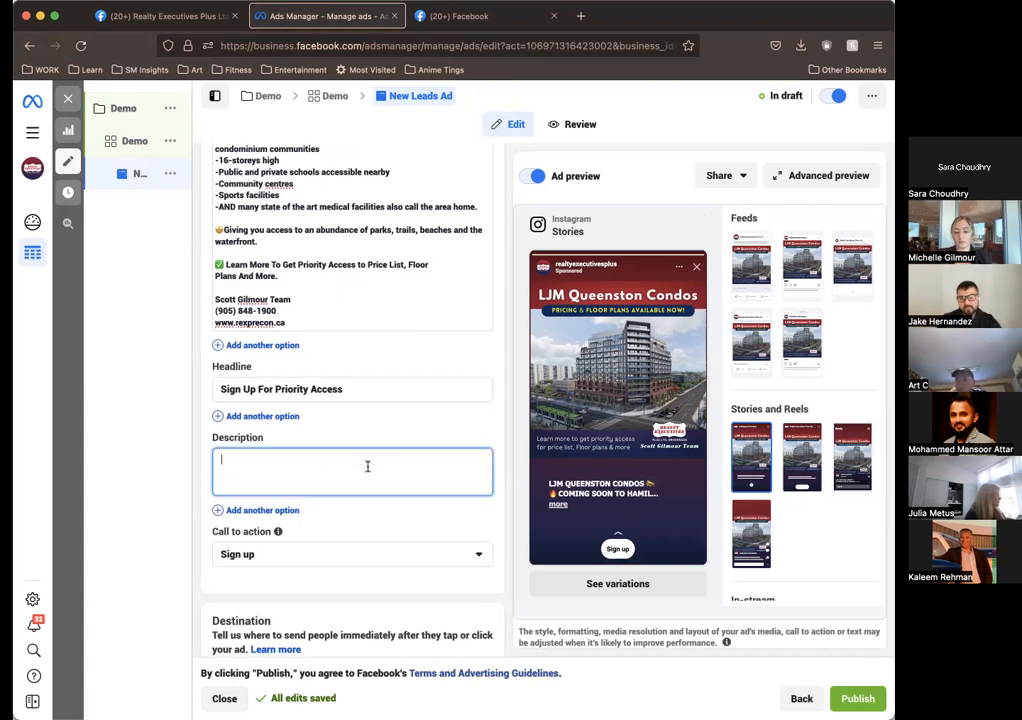
{"action": "left_click", "coordinate": [421, 427]}
{"action": "scroll", "coordinate": [421, 423], "scroll_direction": "up", "scroll_amount": 3}
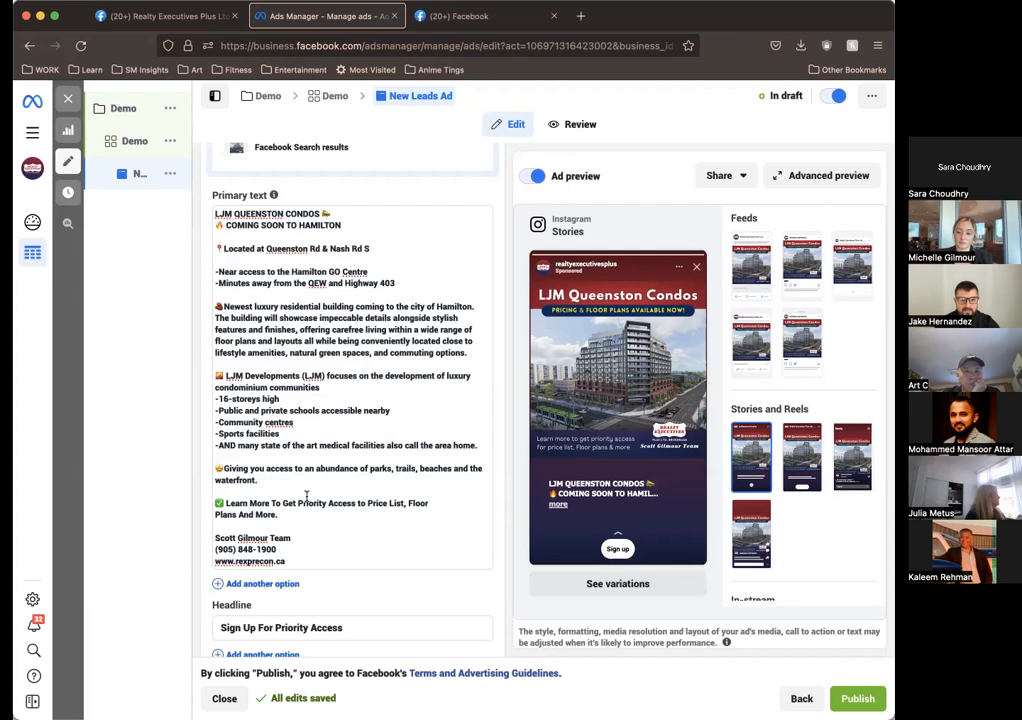
{"action": "scroll", "coordinate": [306, 496], "scroll_direction": "down", "scroll_amount": 4}
{"action": "scroll", "coordinate": [295, 442], "scroll_direction": "up", "scroll_amount": 5}
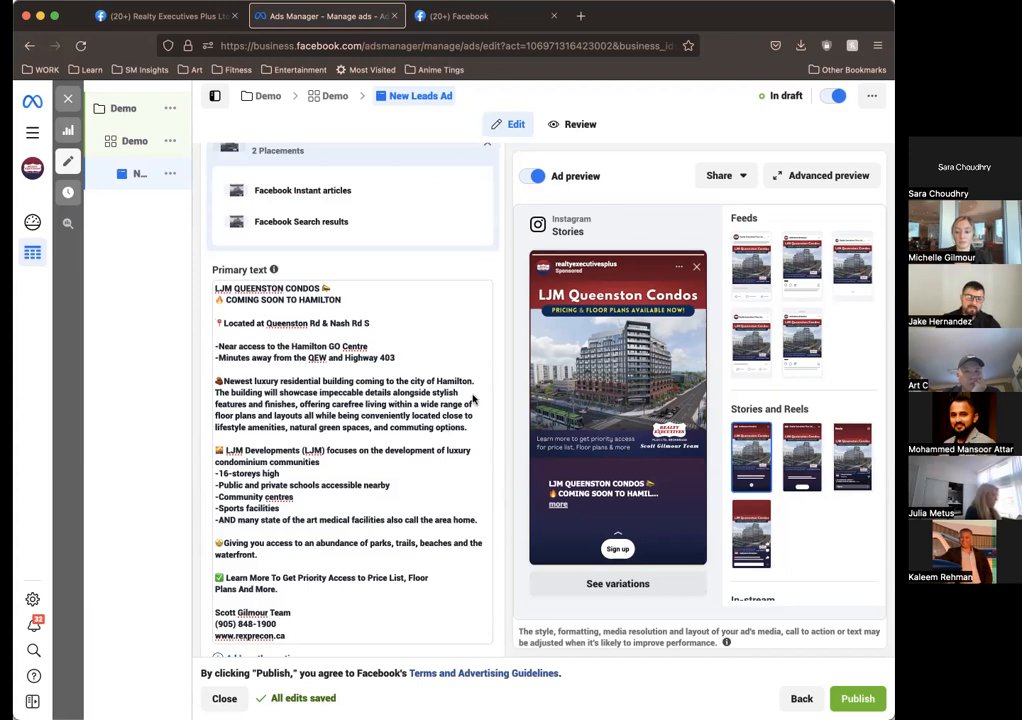
{"action": "scroll", "coordinate": [310, 380], "scroll_direction": "down", "scroll_amount": 5}
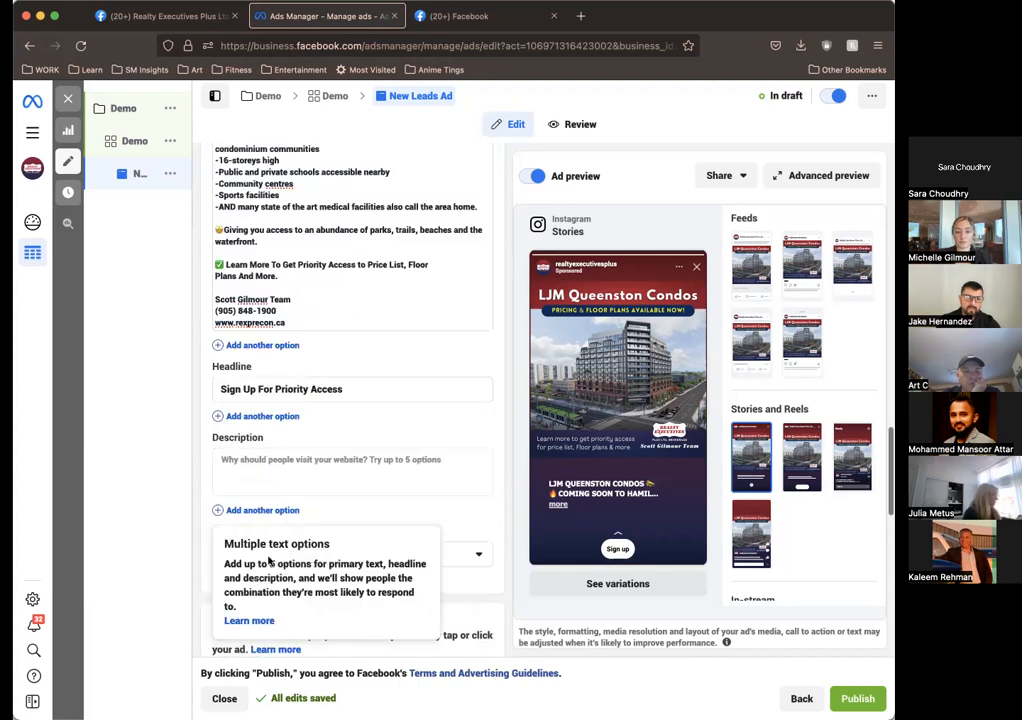
{"action": "left_click", "coordinate": [335, 477]}
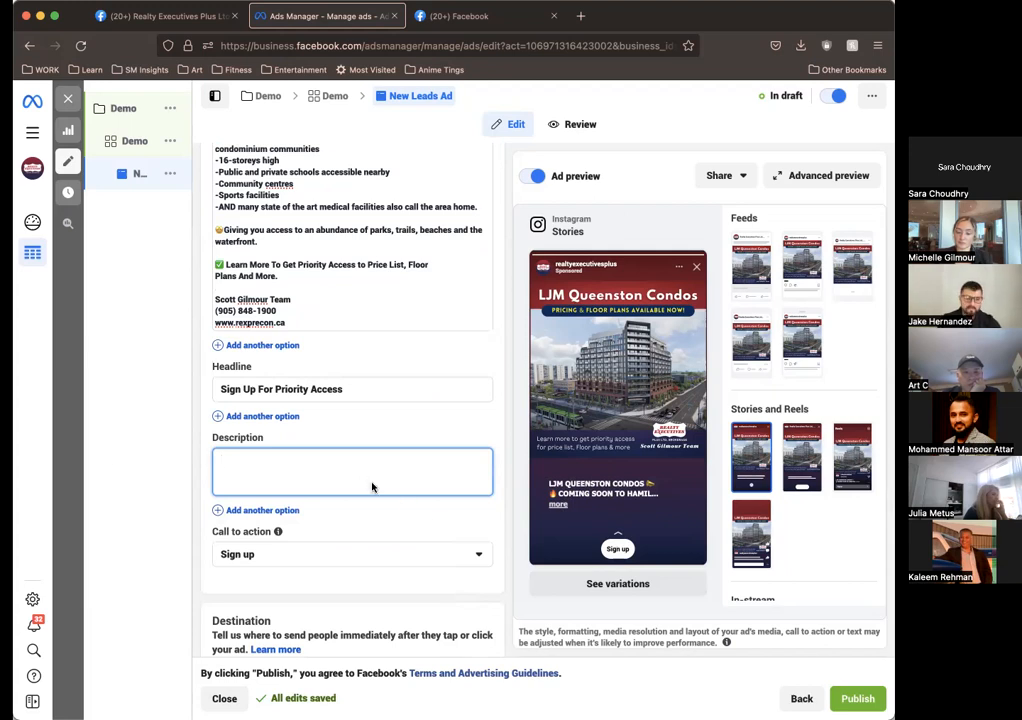
{"action": "left_click", "coordinate": [343, 531]}
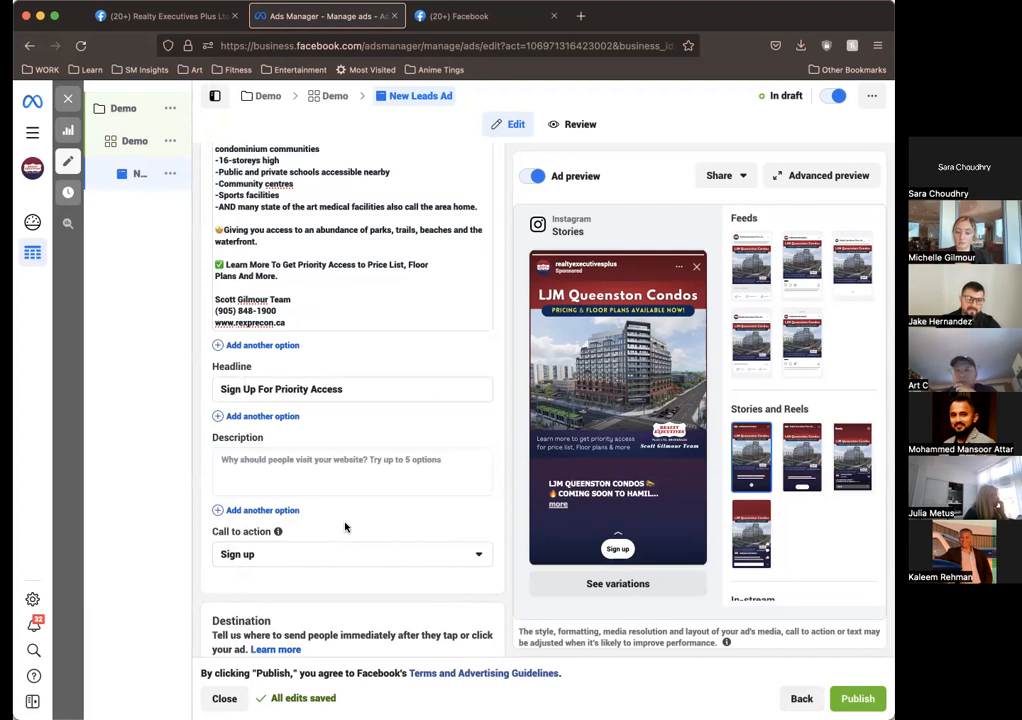
Step: Examine the ad's call to action and text once more, and the instant forms available as its destination
{"action": "scroll", "coordinate": [345, 528], "scroll_direction": "down", "scroll_amount": 3}
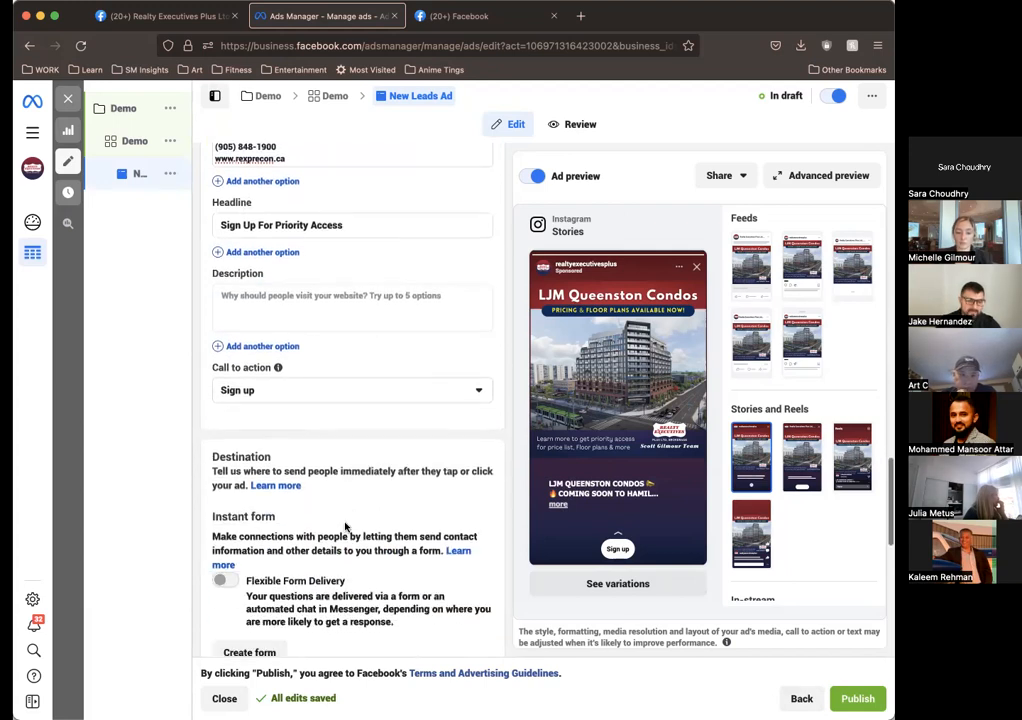
{"action": "scroll", "coordinate": [345, 528], "scroll_direction": "up", "scroll_amount": 1}
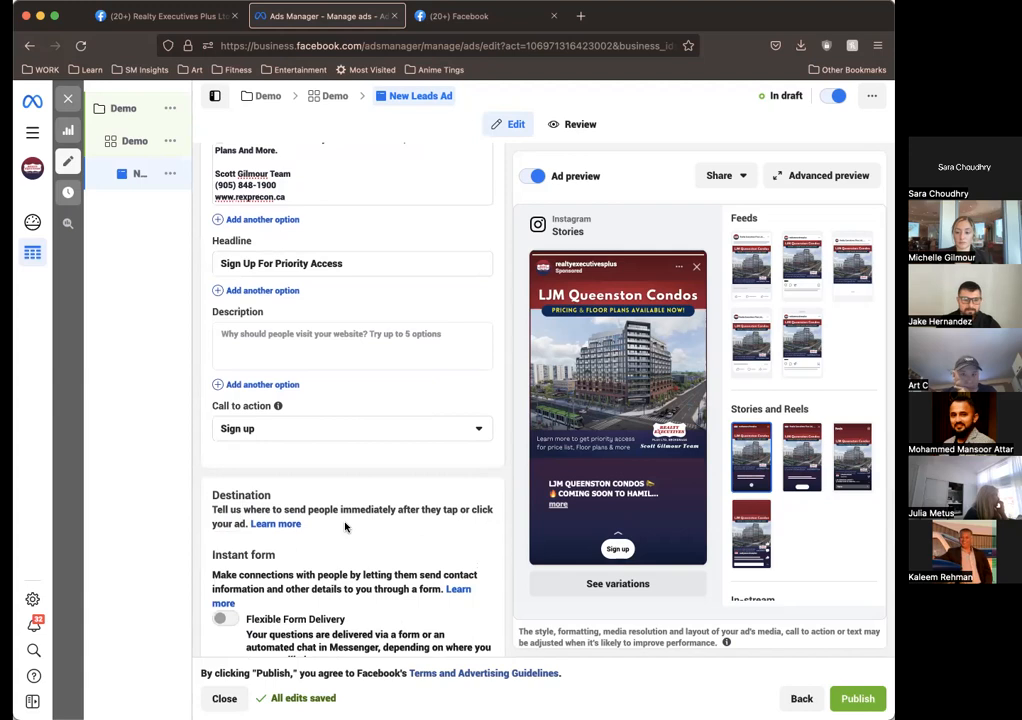
{"action": "scroll", "coordinate": [345, 527], "scroll_direction": "up", "scroll_amount": 6}
{"action": "scroll", "coordinate": [322, 324], "scroll_direction": "up", "scroll_amount": 2}
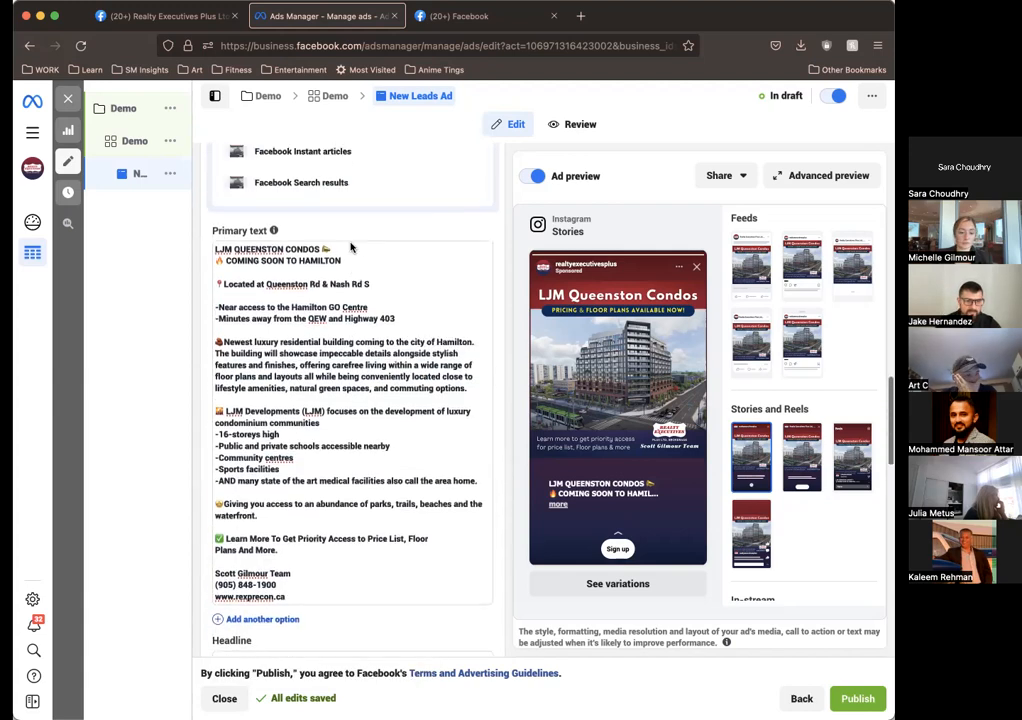
{"action": "scroll", "coordinate": [392, 558], "scroll_direction": "down", "scroll_amount": 4}
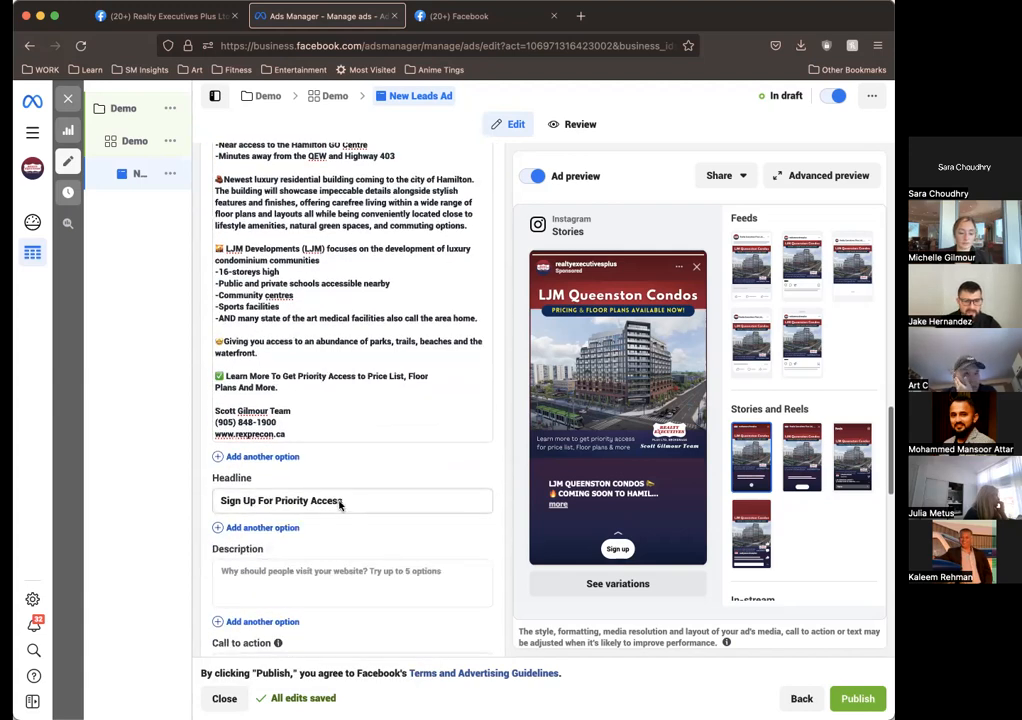
{"action": "scroll", "coordinate": [345, 510], "scroll_direction": "up", "scroll_amount": 7}
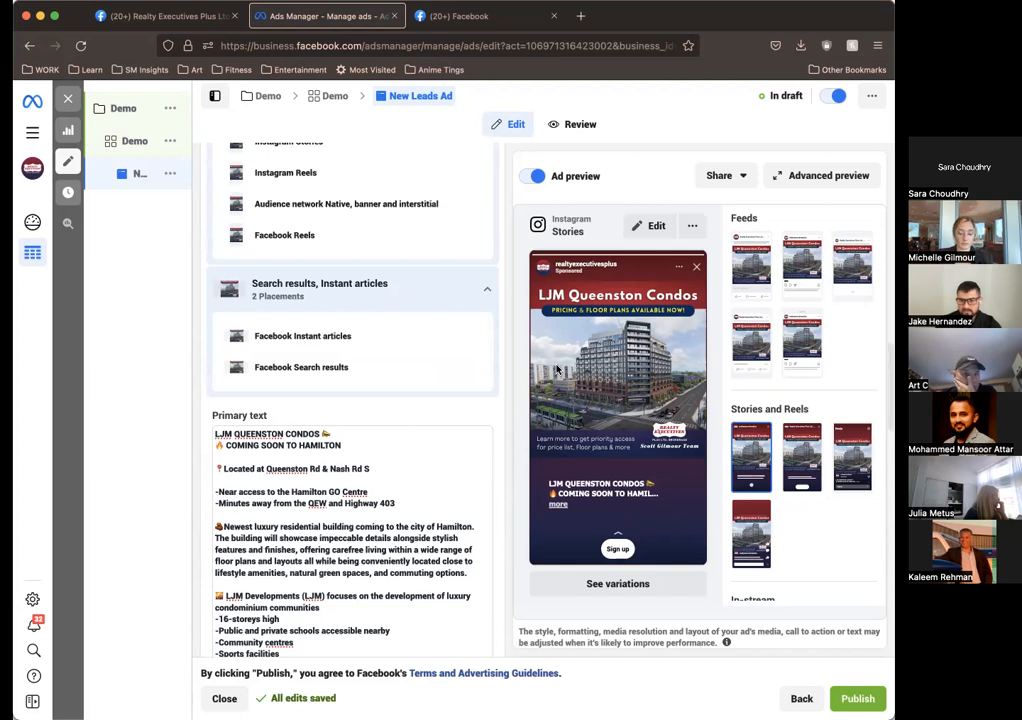
{"action": "scroll", "coordinate": [445, 430], "scroll_direction": "down", "scroll_amount": 10}
{"action": "scroll", "coordinate": [437, 441], "scroll_direction": "down", "scroll_amount": 5}
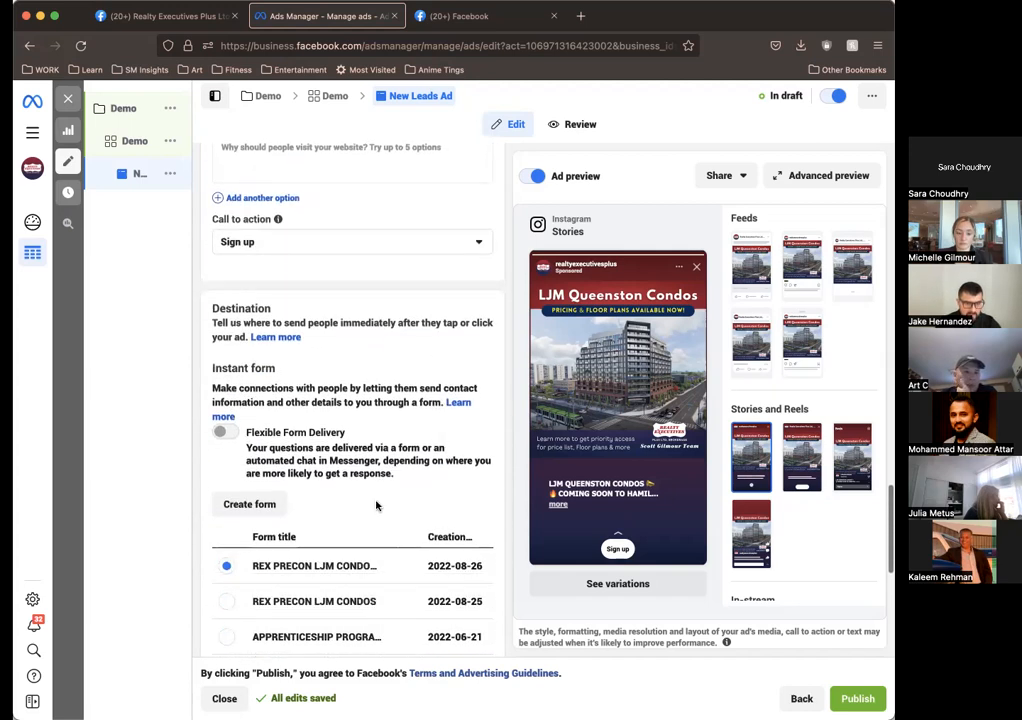
{"action": "scroll", "coordinate": [447, 456], "scroll_direction": "down", "scroll_amount": 1}
{"action": "scroll", "coordinate": [449, 456], "scroll_direction": "up", "scroll_amount": 5}
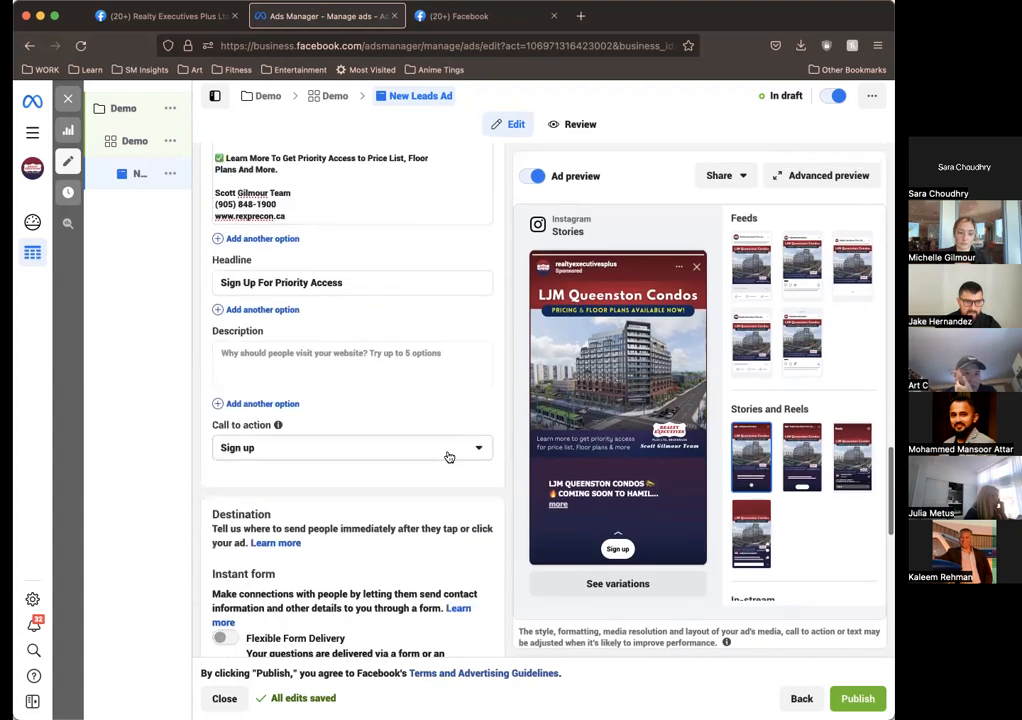
{"action": "scroll", "coordinate": [400, 470], "scroll_direction": "down", "scroll_amount": 3}
{"action": "scroll", "coordinate": [378, 483], "scroll_direction": "down", "scroll_amount": 4}
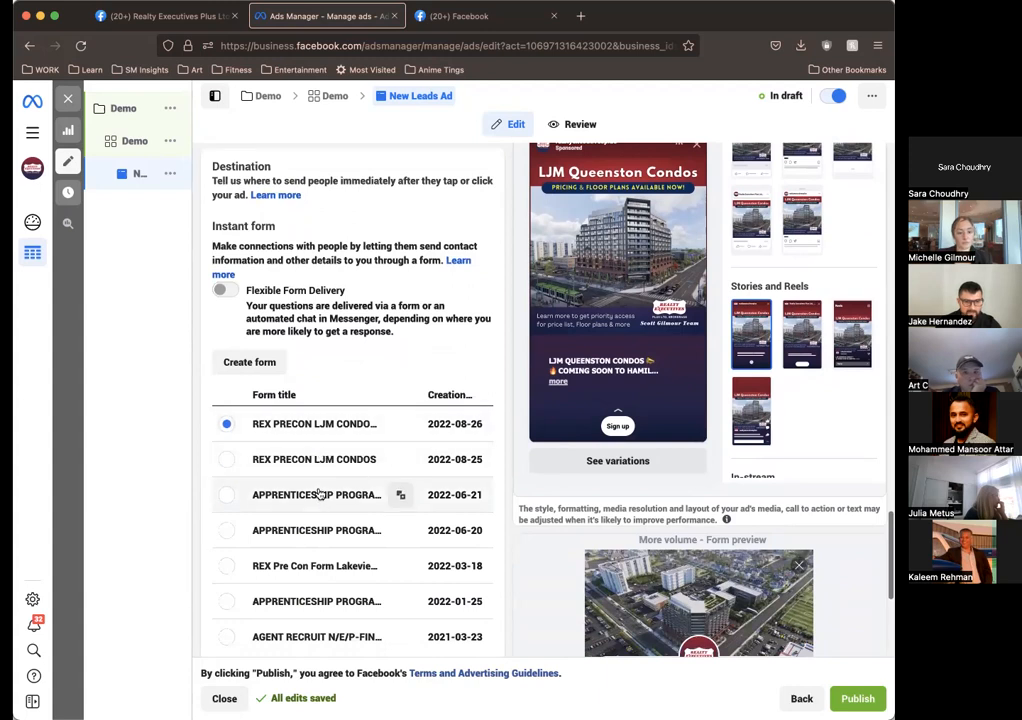
Step: Duplicate the selected REX PRECON LJM CONDOS instant form created 2022-08-26 and name the copy DEMO
{"action": "scroll", "coordinate": [340, 605], "scroll_direction": "down", "scroll_amount": 2}
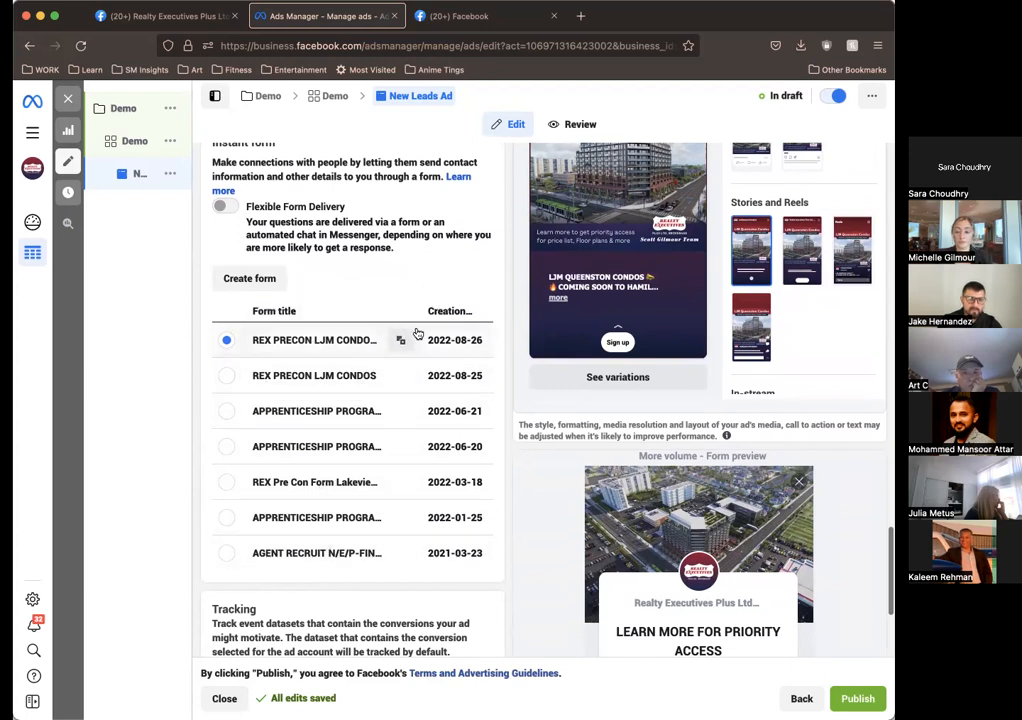
{"action": "left_click", "coordinate": [400, 340]}
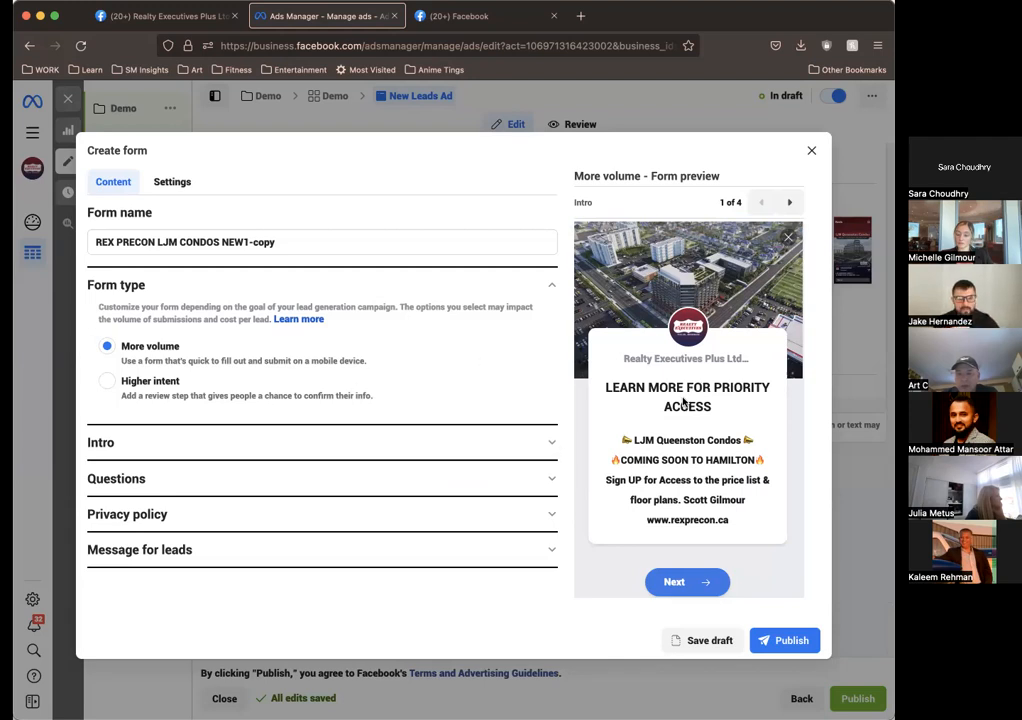
{"action": "left_click", "coordinate": [355, 447]}
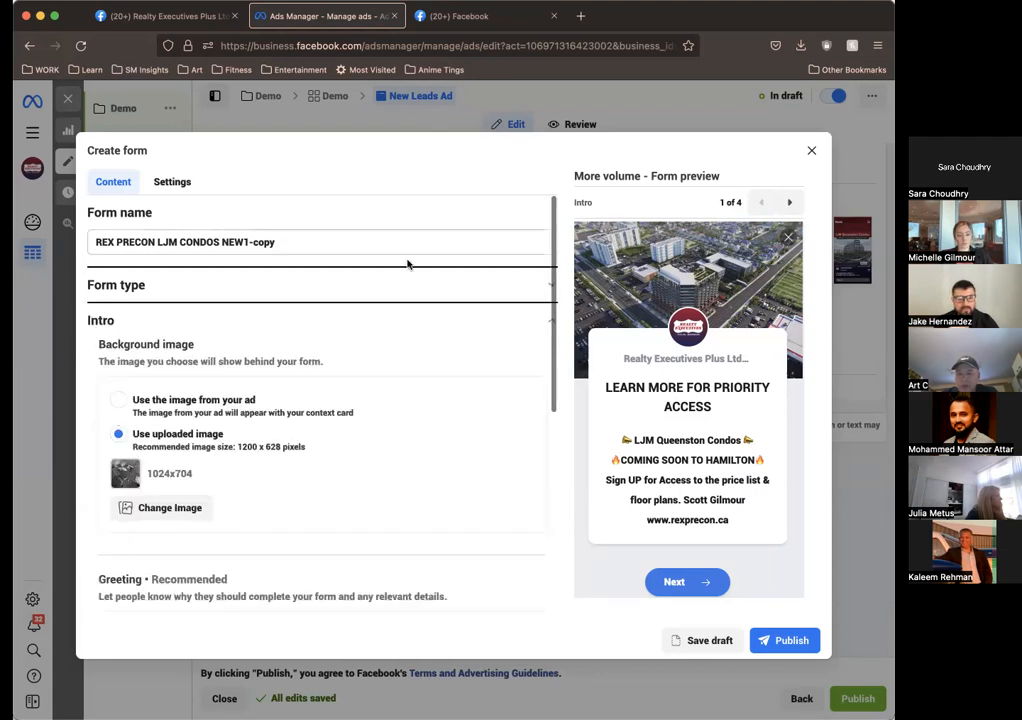
{"action": "left_click", "coordinate": [437, 294]}
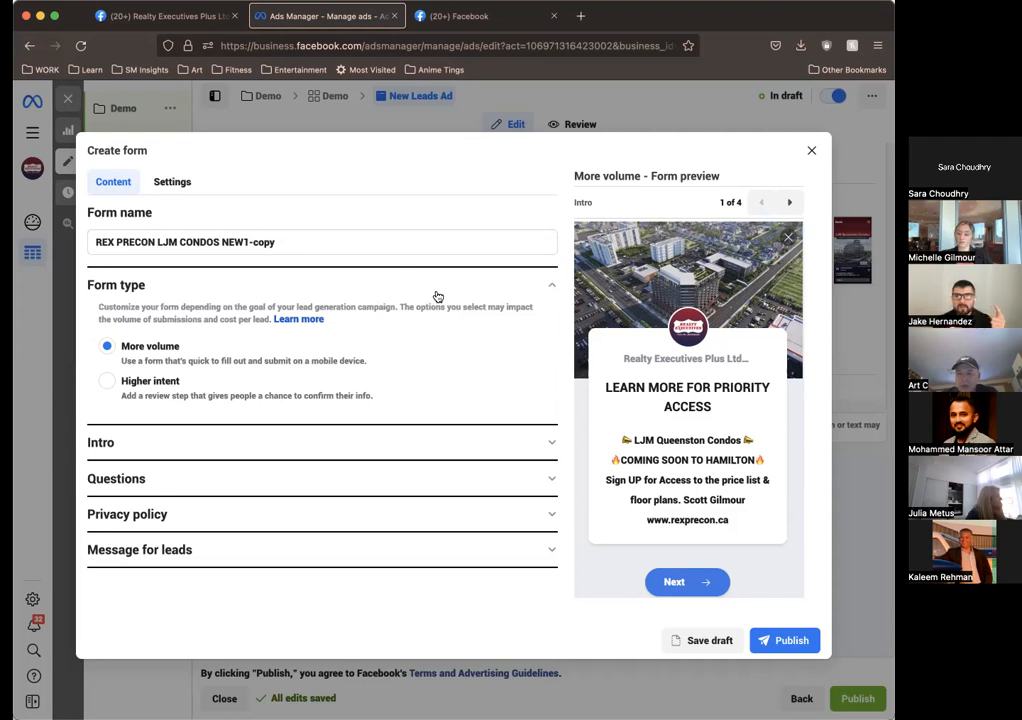
{"action": "left_click", "coordinate": [307, 242]}
{"action": "triple_click", "coordinate": [307, 242]}
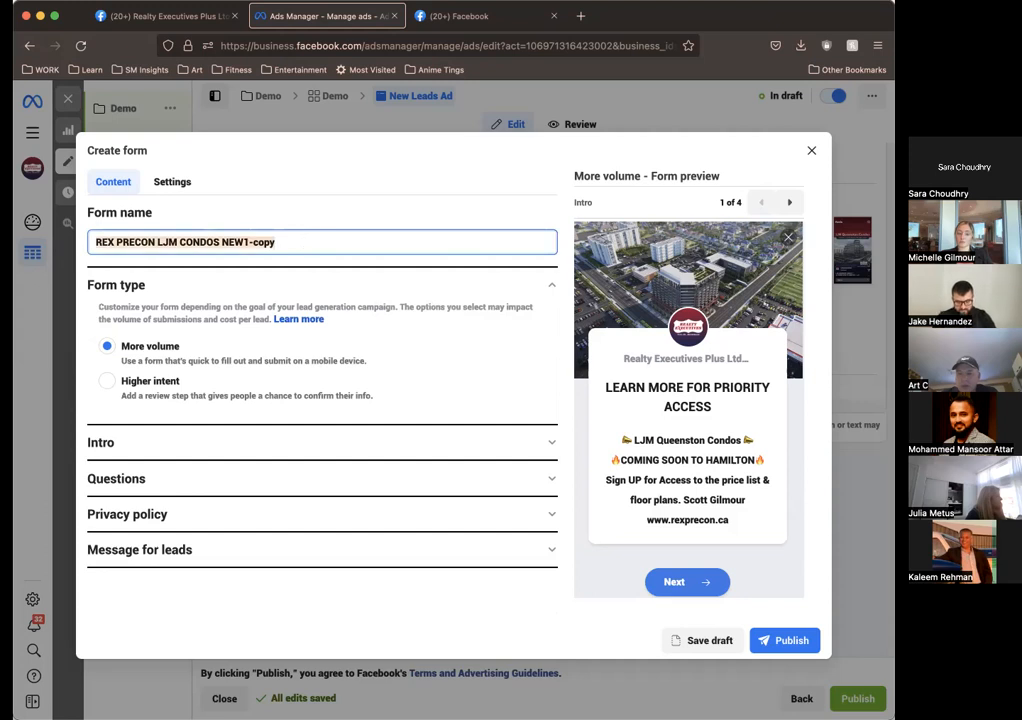
{"action": "type", "text": "DEMO"}
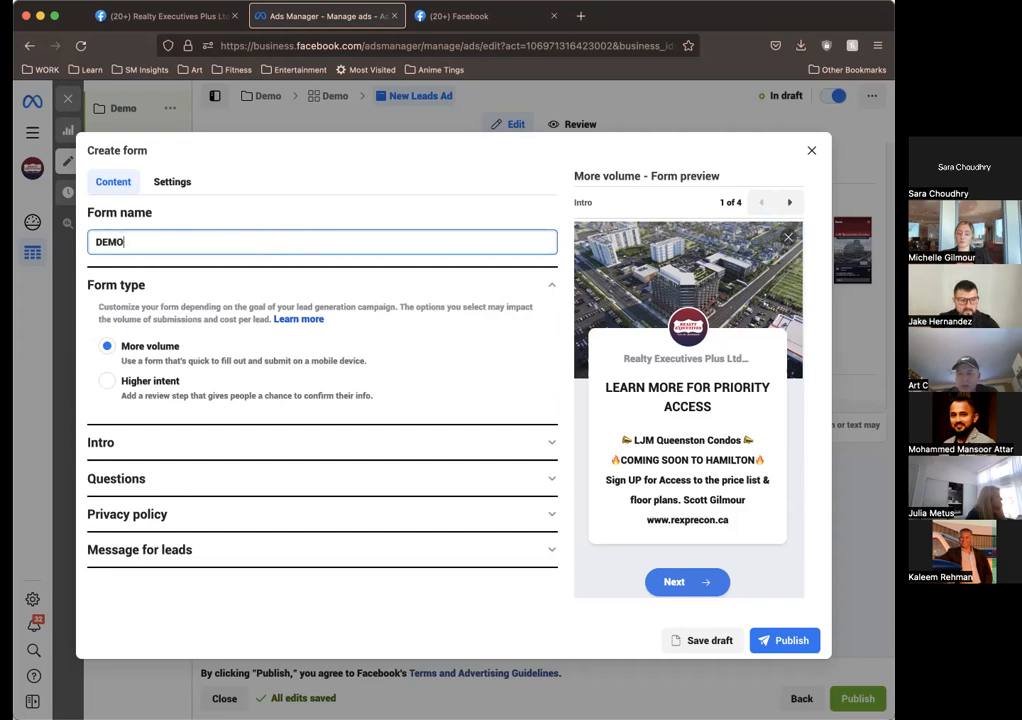
{"action": "left_click", "coordinate": [459, 216]}
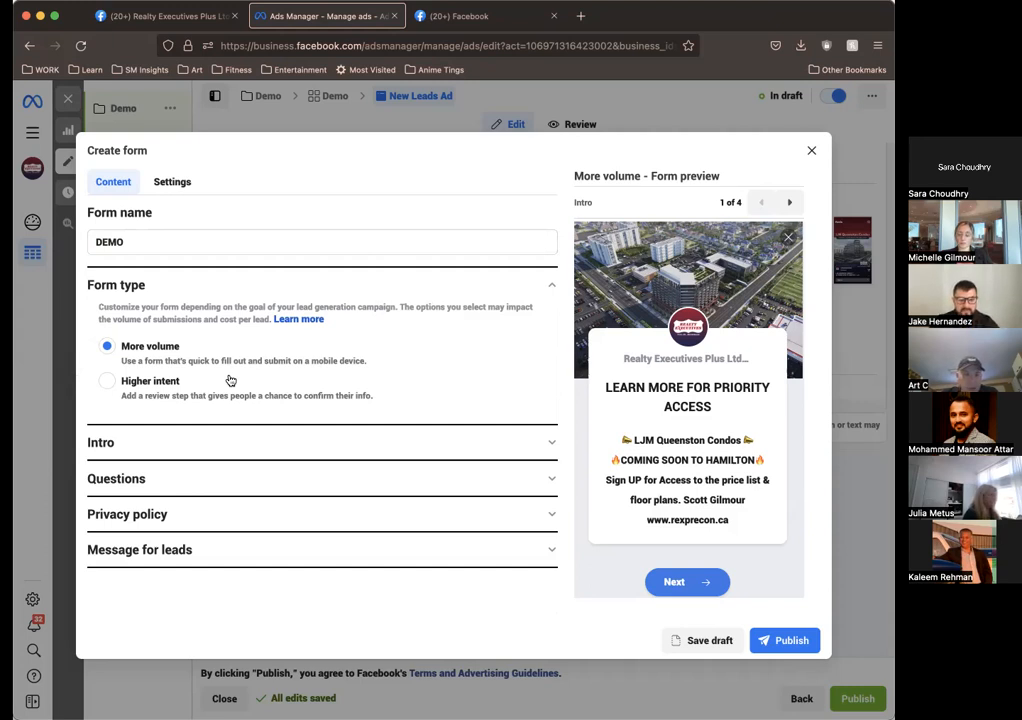
Step: Try the ad's image as the form's intro background, then restore the uploaded image without choosing a replacement file
{"action": "left_click", "coordinate": [205, 442]}
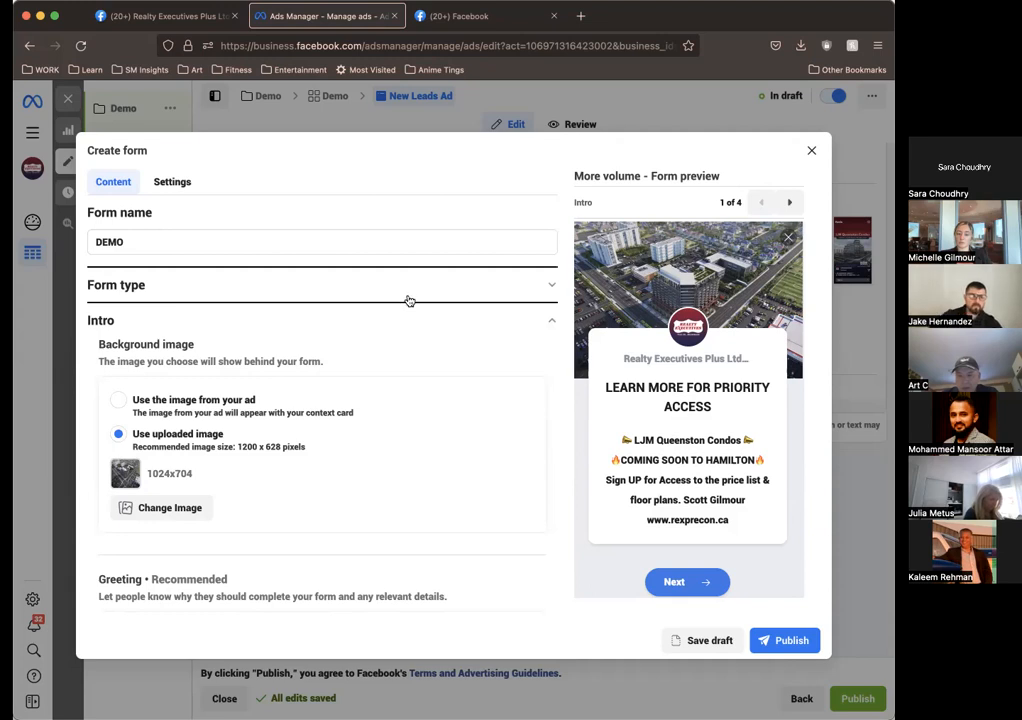
{"action": "left_click", "coordinate": [440, 291]}
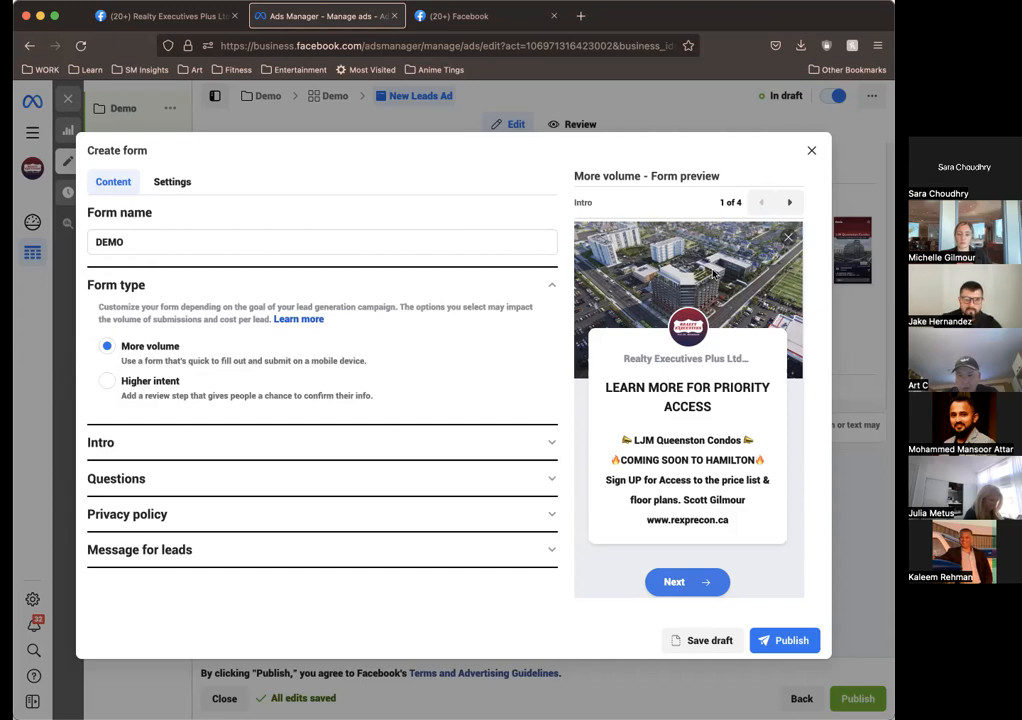
{"action": "left_click", "coordinate": [210, 441]}
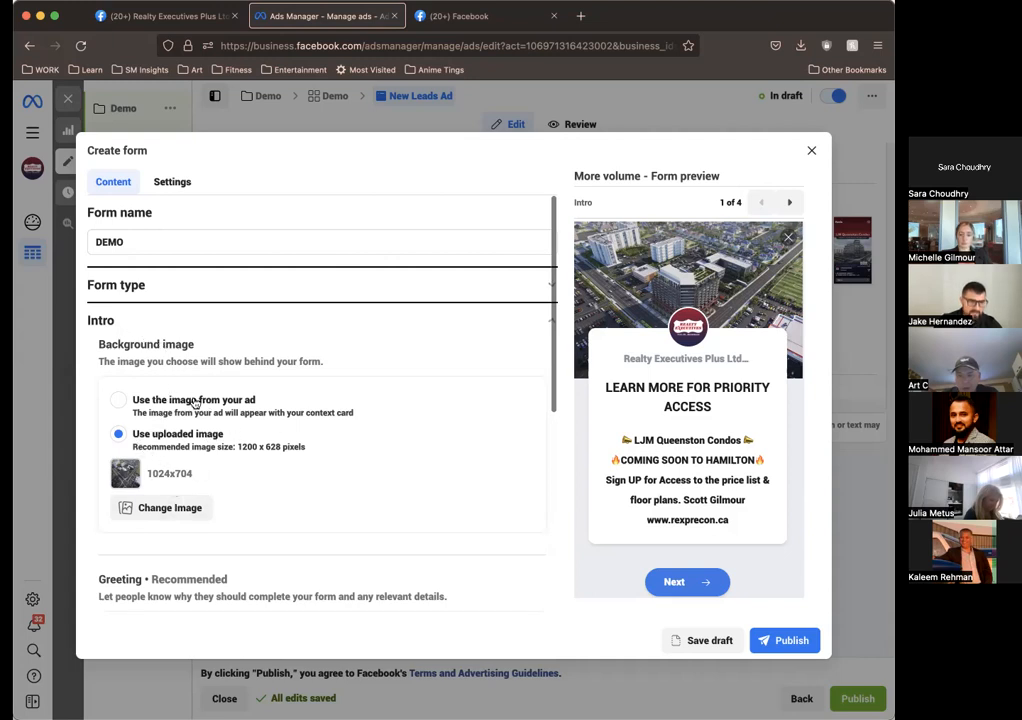
{"action": "left_click", "coordinate": [119, 400]}
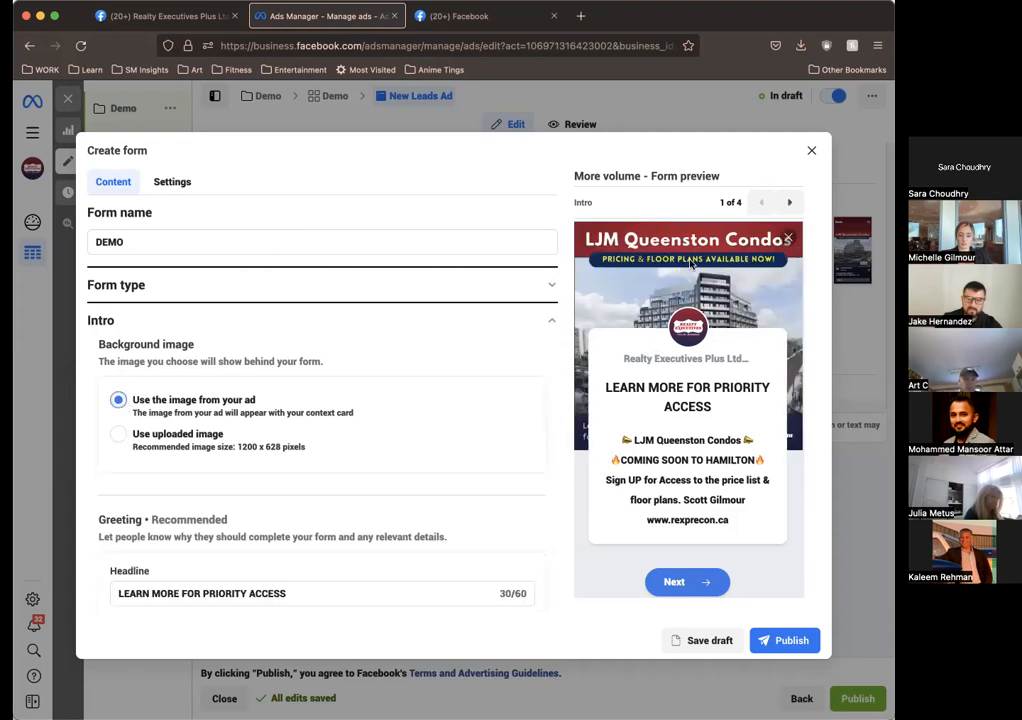
{"action": "left_click", "coordinate": [119, 434]}
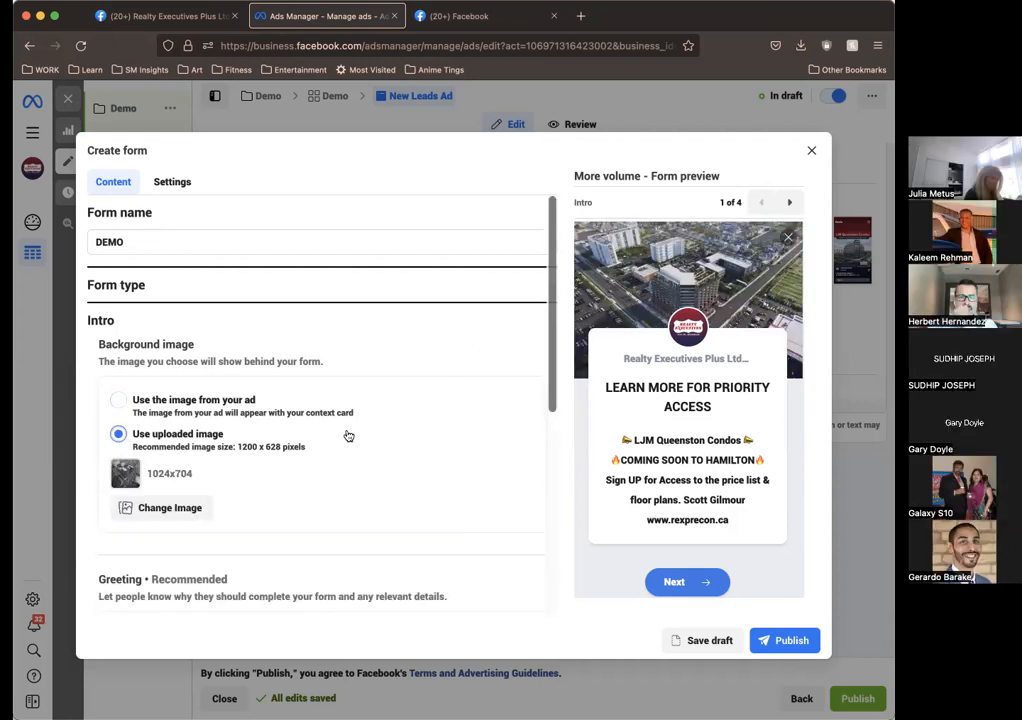
{"action": "left_click", "coordinate": [170, 510]}
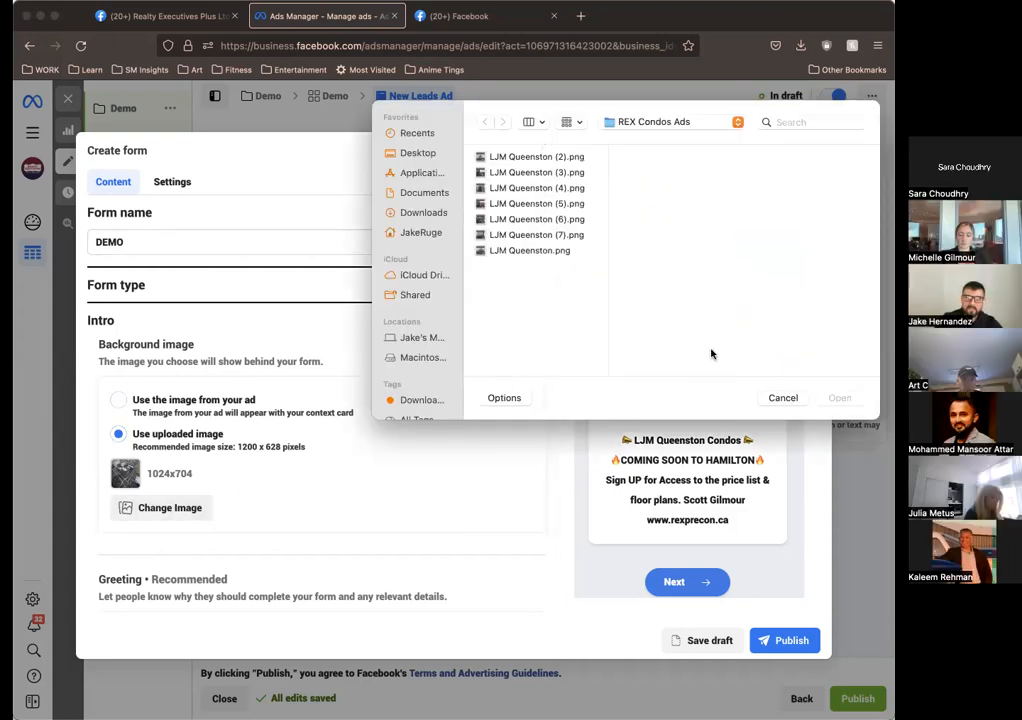
{"action": "left_click", "coordinate": [783, 398]}
{"action": "scroll", "coordinate": [372, 450], "scroll_direction": "down", "scroll_amount": 5}
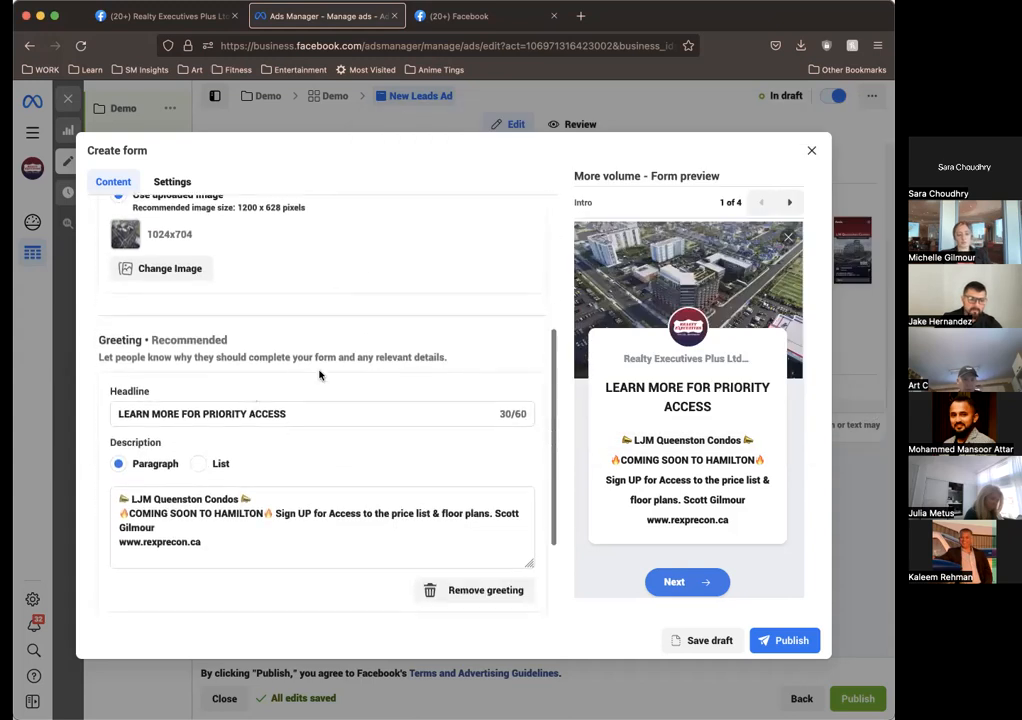
Step: Examine the DEMO form's greeting headline and description, its custom questions, and the contact information requested in the prefill questions
{"action": "scroll", "coordinate": [319, 375], "scroll_direction": "down", "scroll_amount": 2}
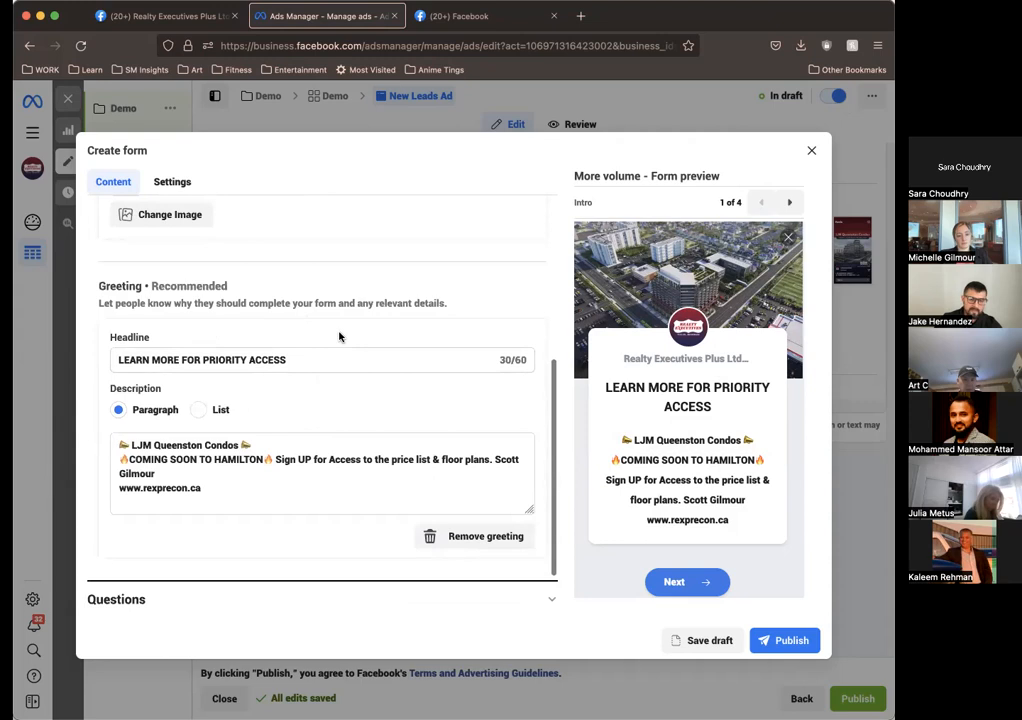
{"action": "scroll", "coordinate": [339, 335], "scroll_direction": "down", "scroll_amount": 1}
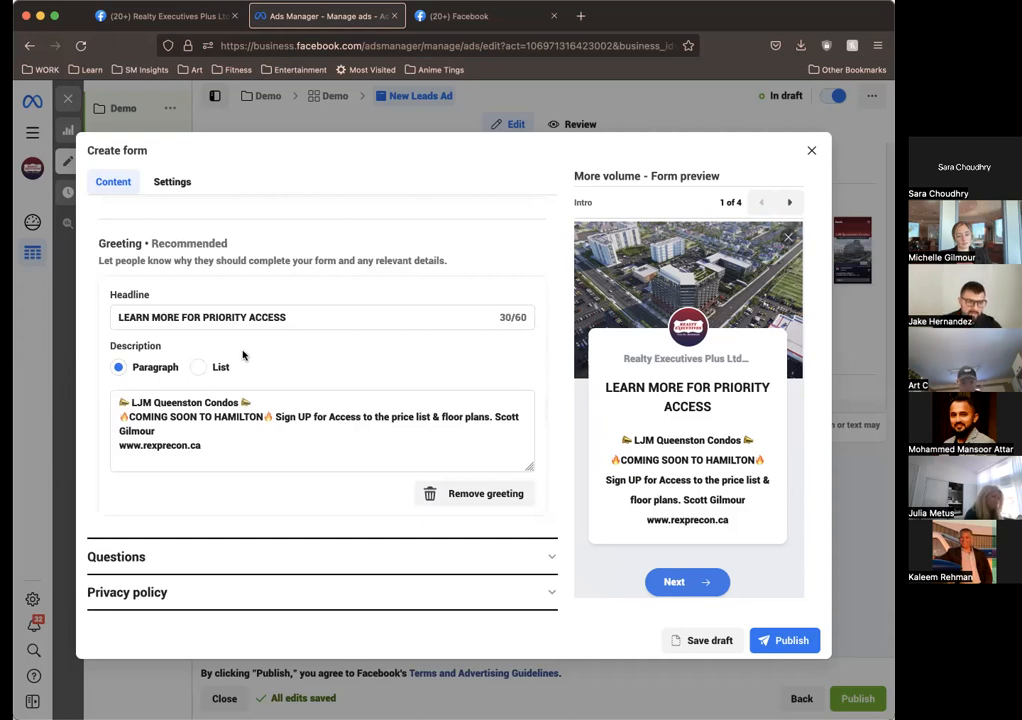
{"action": "scroll", "coordinate": [272, 442], "scroll_direction": "down", "scroll_amount": 1}
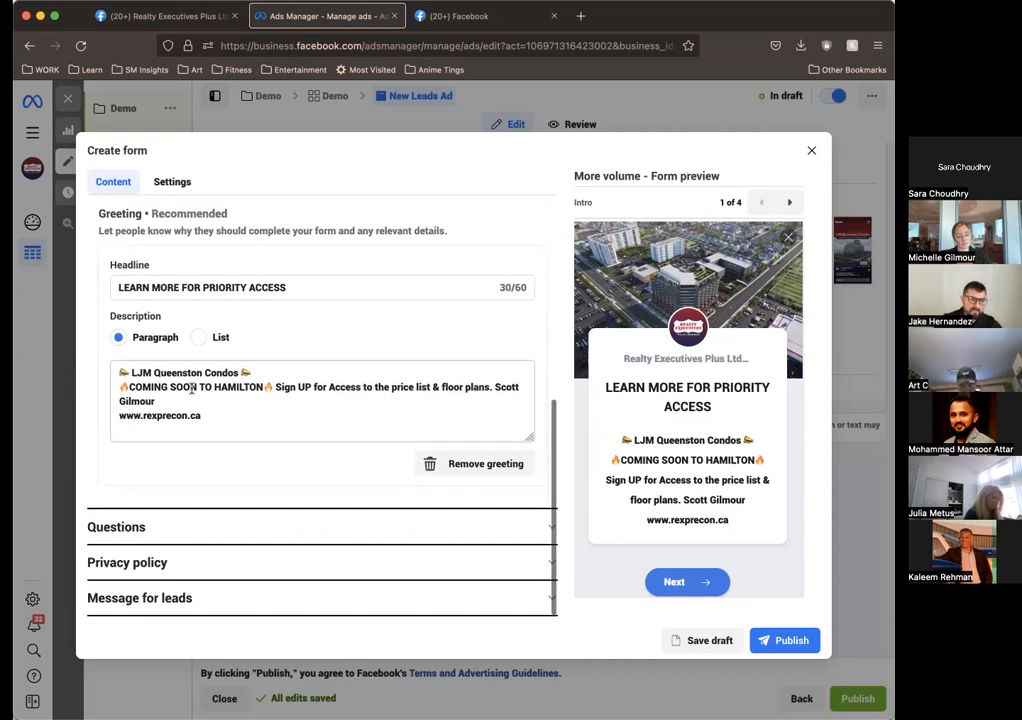
{"action": "scroll", "coordinate": [248, 418], "scroll_direction": "up", "scroll_amount": 1}
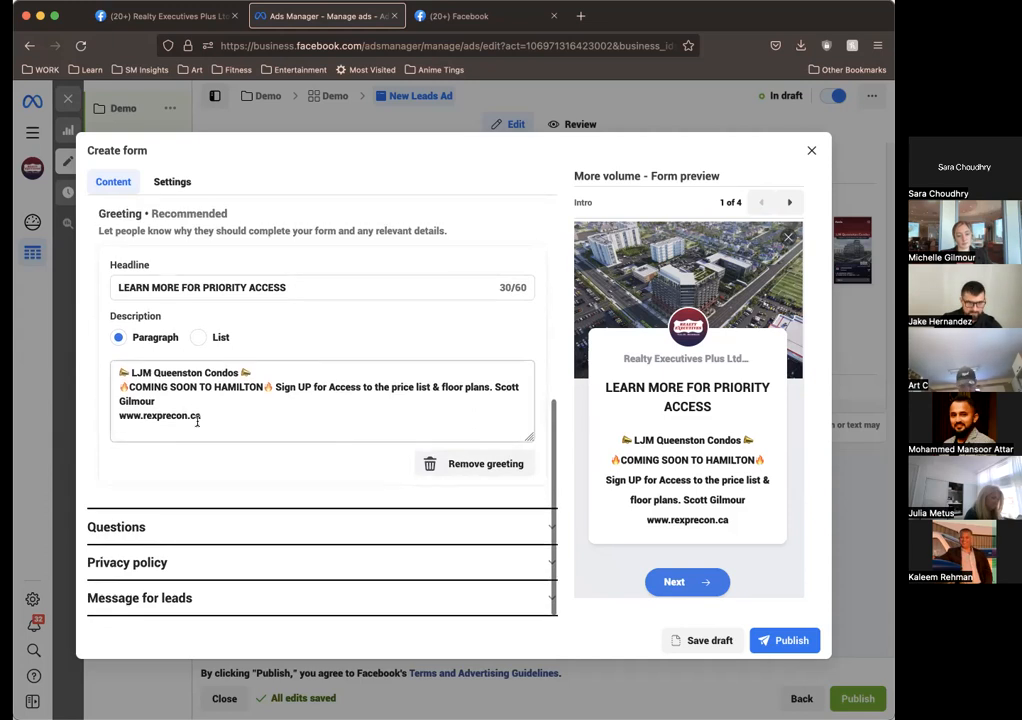
{"action": "left_click", "coordinate": [140, 532]}
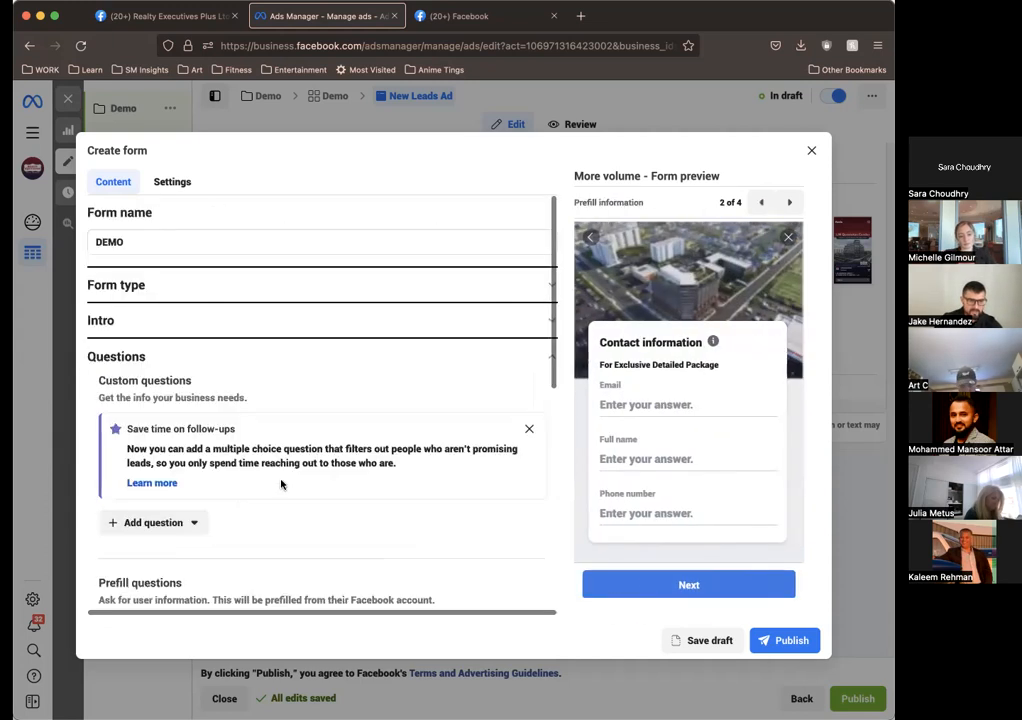
{"action": "scroll", "coordinate": [402, 517], "scroll_direction": "down", "scroll_amount": 5}
{"action": "scroll", "coordinate": [402, 517], "scroll_direction": "down", "scroll_amount": 3}
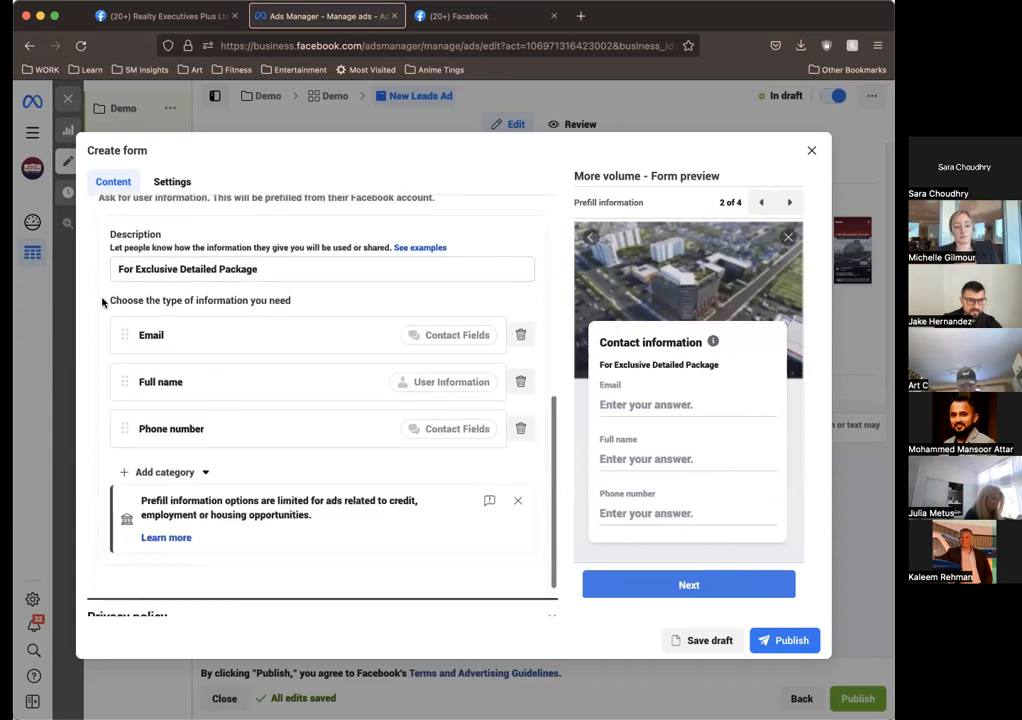
{"action": "scroll", "coordinate": [95, 240], "scroll_direction": "up", "scroll_amount": 1}
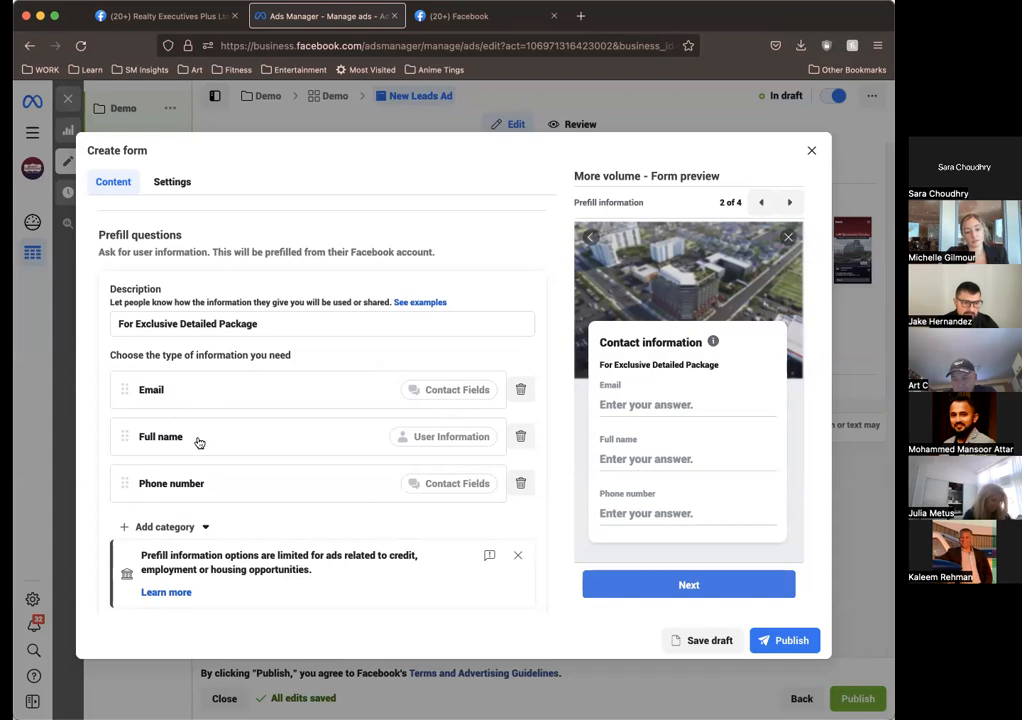
{"action": "scroll", "coordinate": [247, 500], "scroll_direction": "down", "scroll_amount": 2}
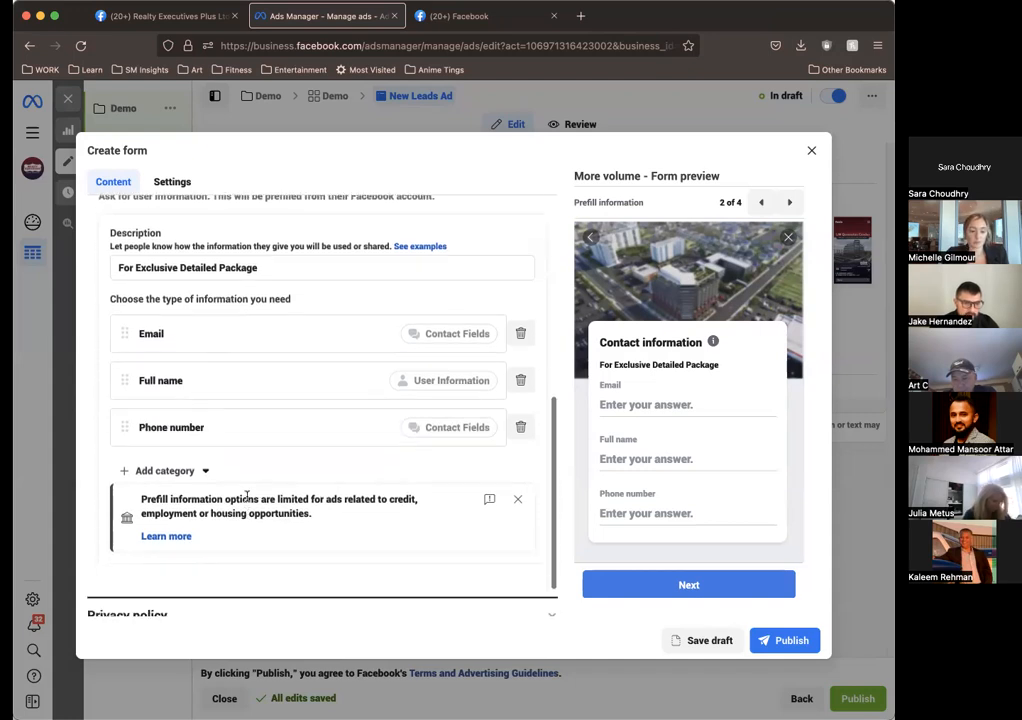
{"action": "scroll", "coordinate": [400, 530], "scroll_direction": "down", "scroll_amount": 1}
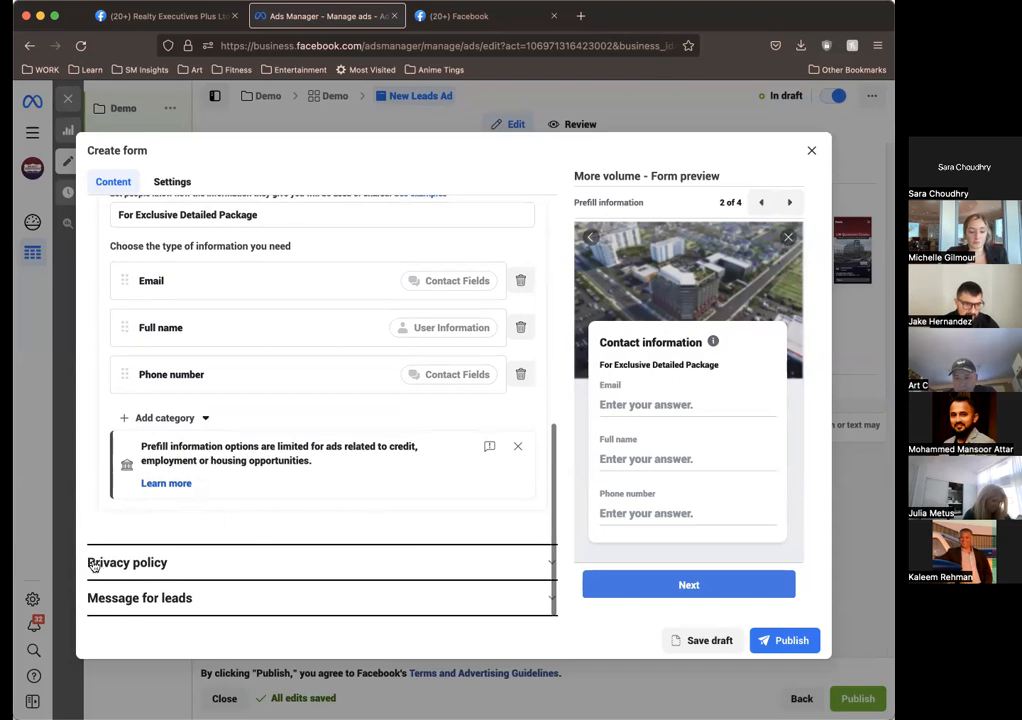
Step: Expand the form's privacy policy section and inspect the custom disclaimer's title and text
{"action": "left_click", "coordinate": [137, 561]}
{"action": "scroll", "coordinate": [399, 426], "scroll_direction": "up", "scroll_amount": 1}
{"action": "scroll", "coordinate": [390, 426], "scroll_direction": "down", "scroll_amount": 1}
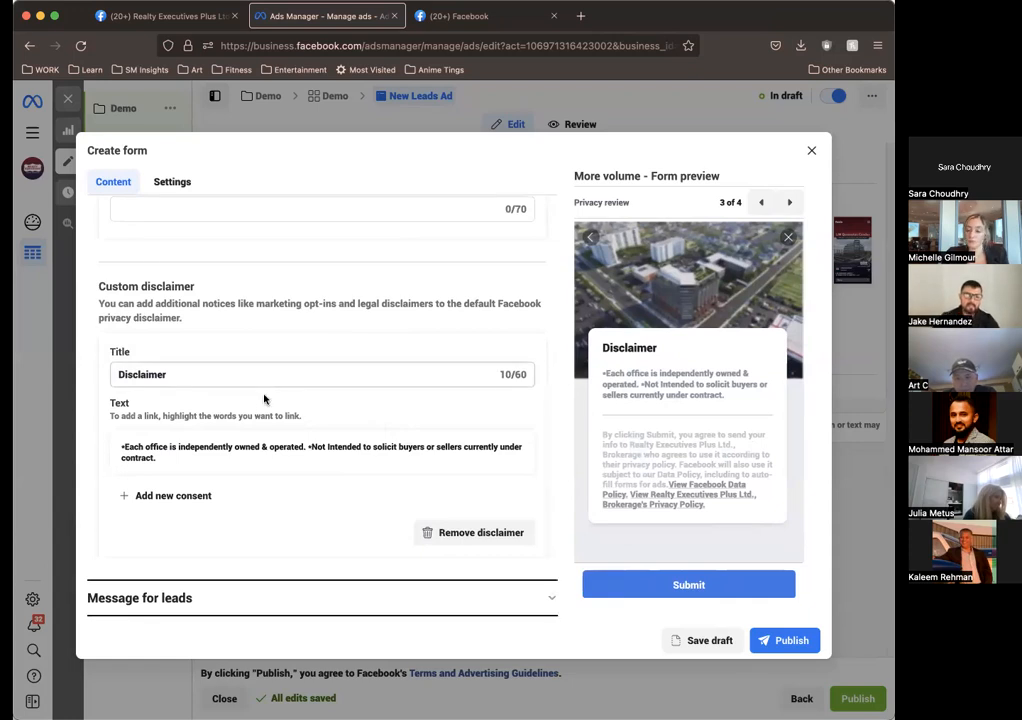
{"action": "left_click", "coordinate": [237, 455]}
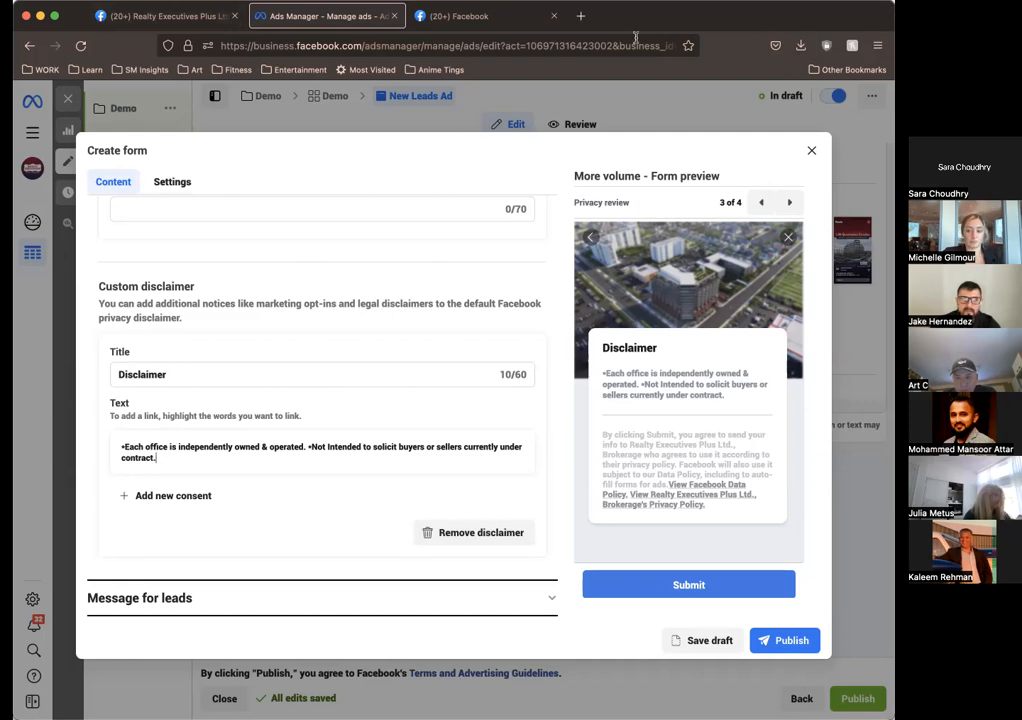
Step: Open realtyexecutivesplus.ca in a new browser tab and go to the website's Privacy Policy page
{"action": "left_click", "coordinate": [582, 19]}
{"action": "type", "text": "real"}
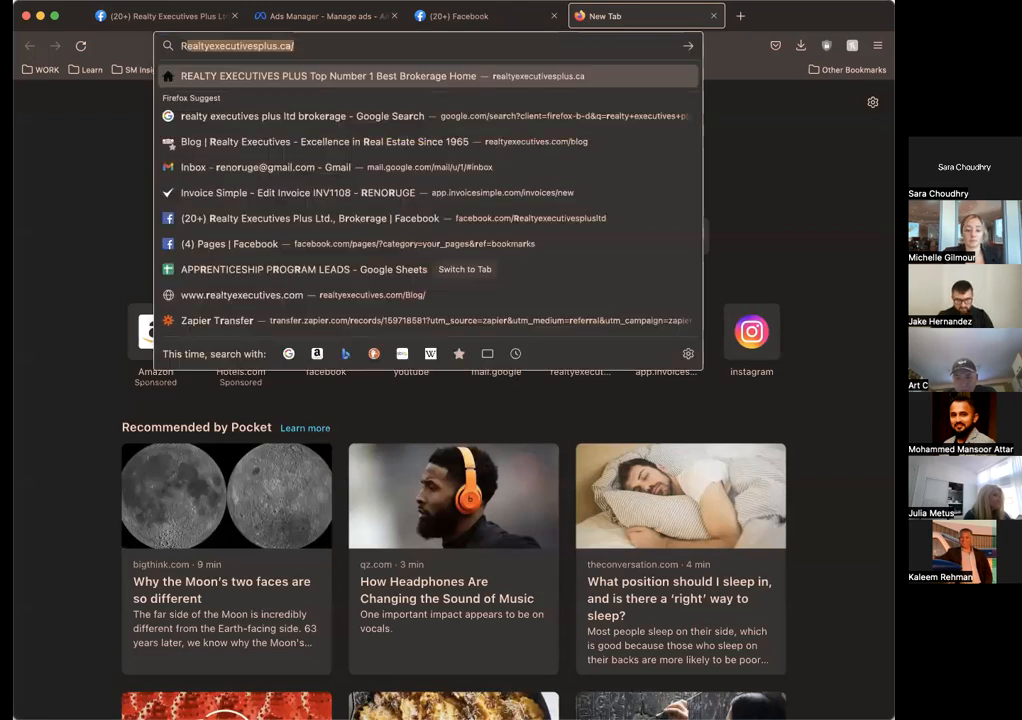
{"action": "key", "text": "Return"}
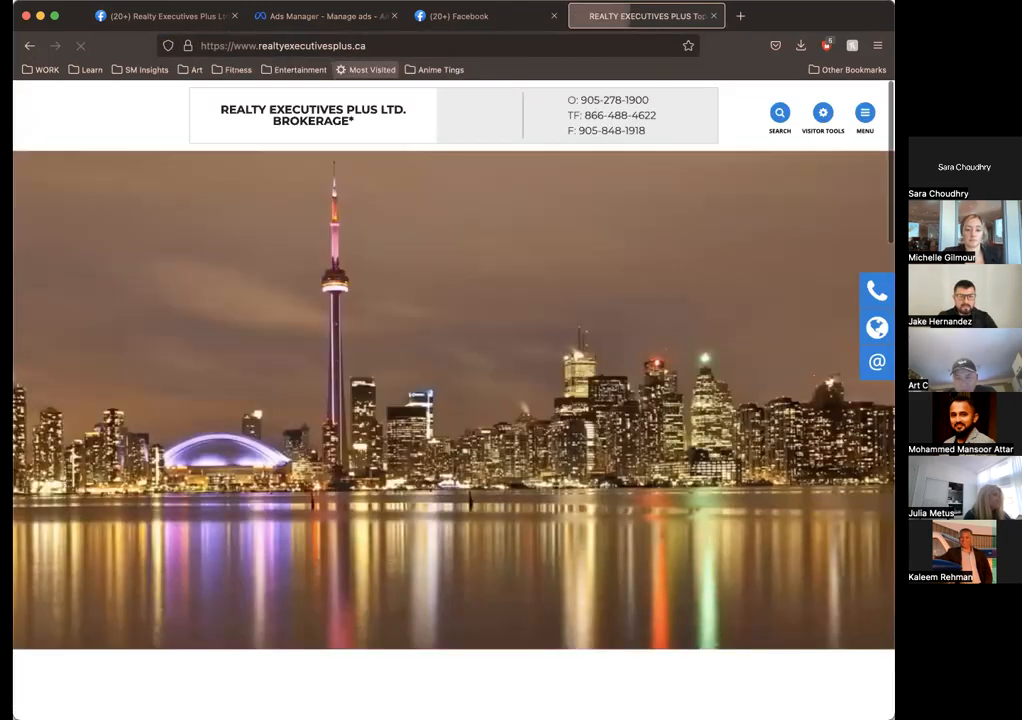
{"action": "scroll", "coordinate": [503, 410], "scroll_direction": "down", "scroll_amount": 3}
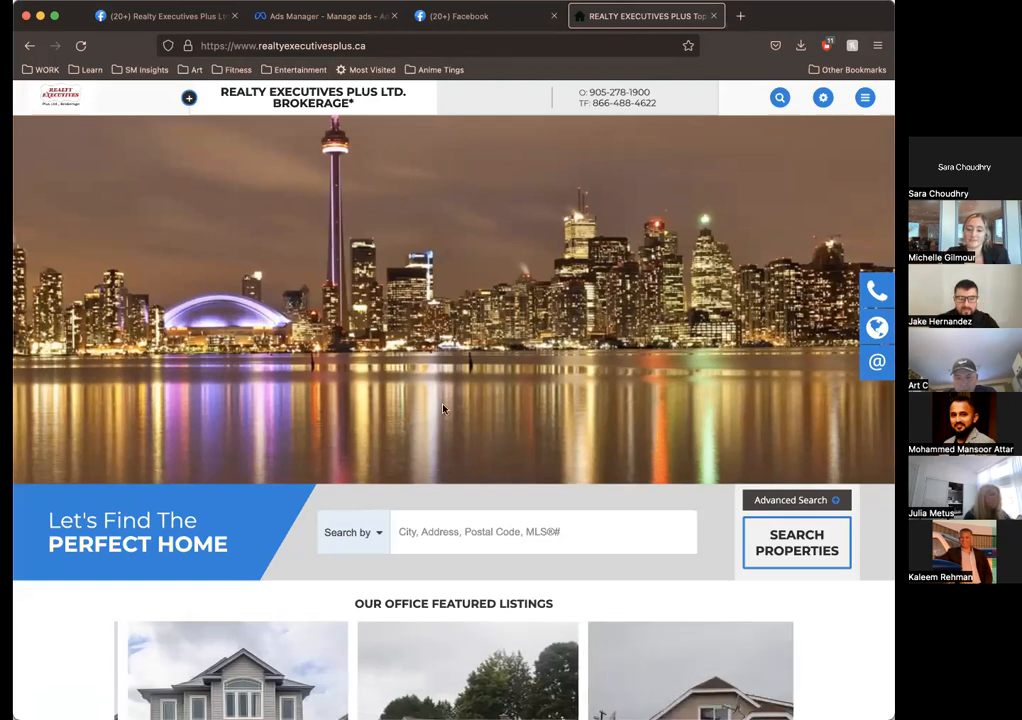
{"action": "scroll", "coordinate": [442, 406], "scroll_direction": "down", "scroll_amount": 5}
{"action": "scroll", "coordinate": [442, 406], "scroll_direction": "down", "scroll_amount": 15}
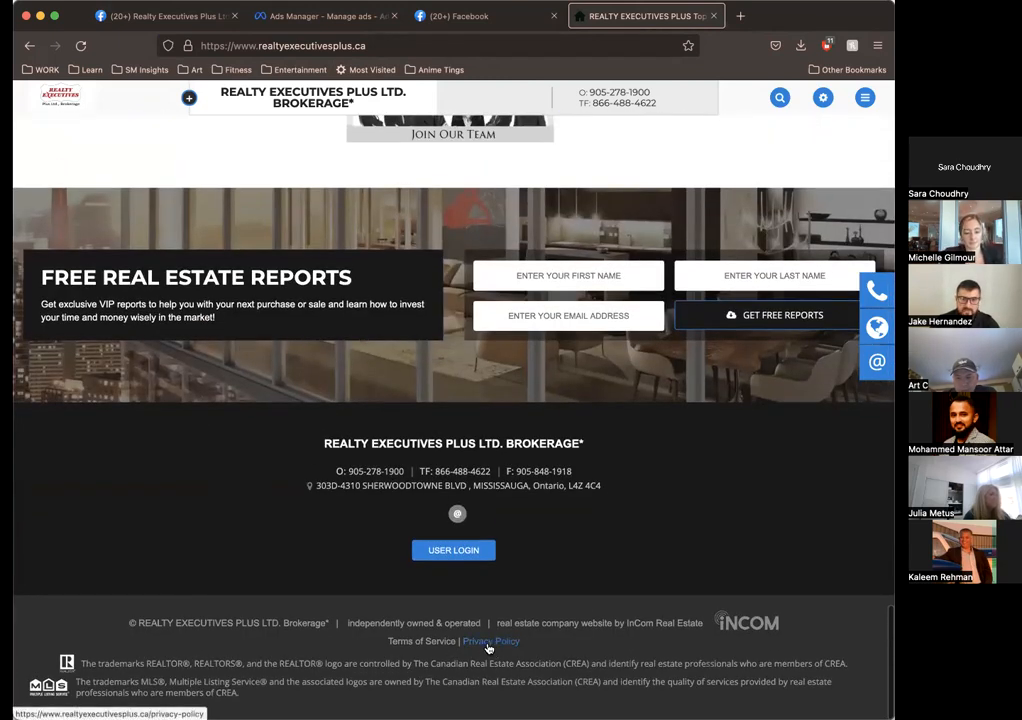
{"action": "left_click", "coordinate": [489, 645]}
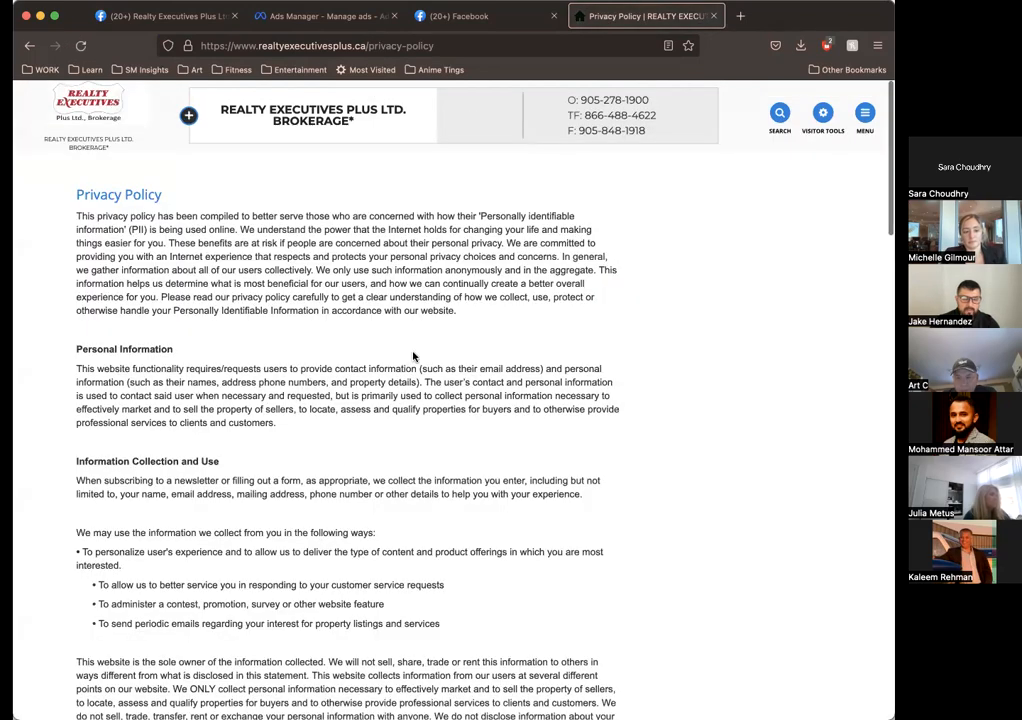
Step: Look through the brokerage's privacy policy page and copy its web address
{"action": "scroll", "coordinate": [399, 353], "scroll_direction": "down", "scroll_amount": 20}
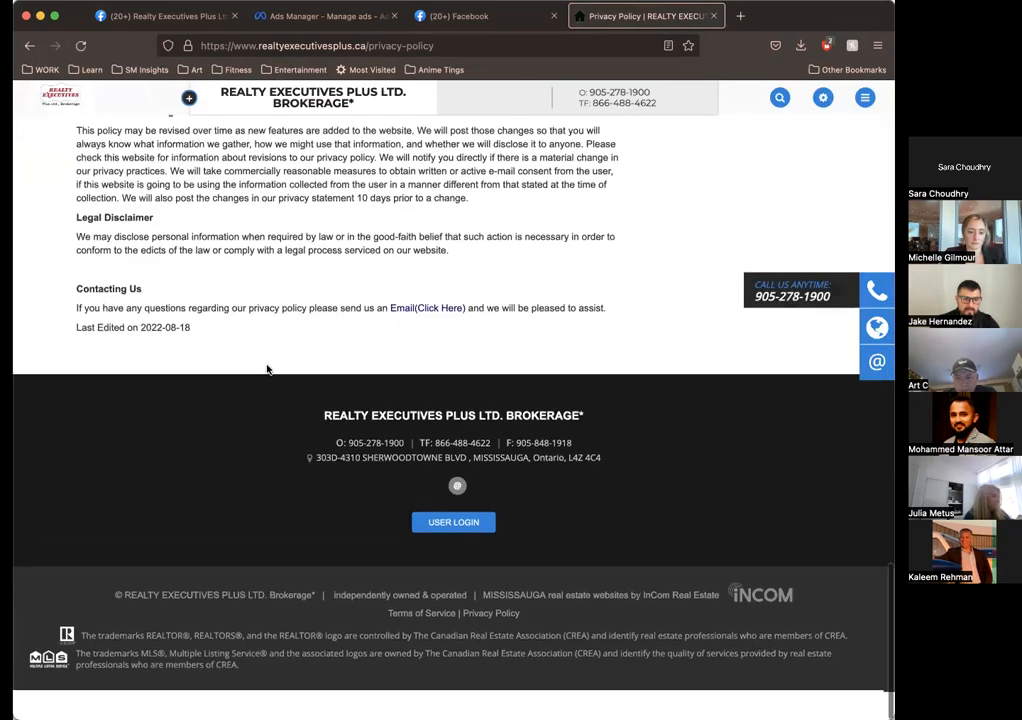
{"action": "left_click_drag", "start_coordinate": [267, 369], "coordinate": [380, 190]}
{"action": "left_click", "coordinate": [380, 190]}
{"action": "scroll", "coordinate": [380, 190], "scroll_direction": "up", "scroll_amount": 20}
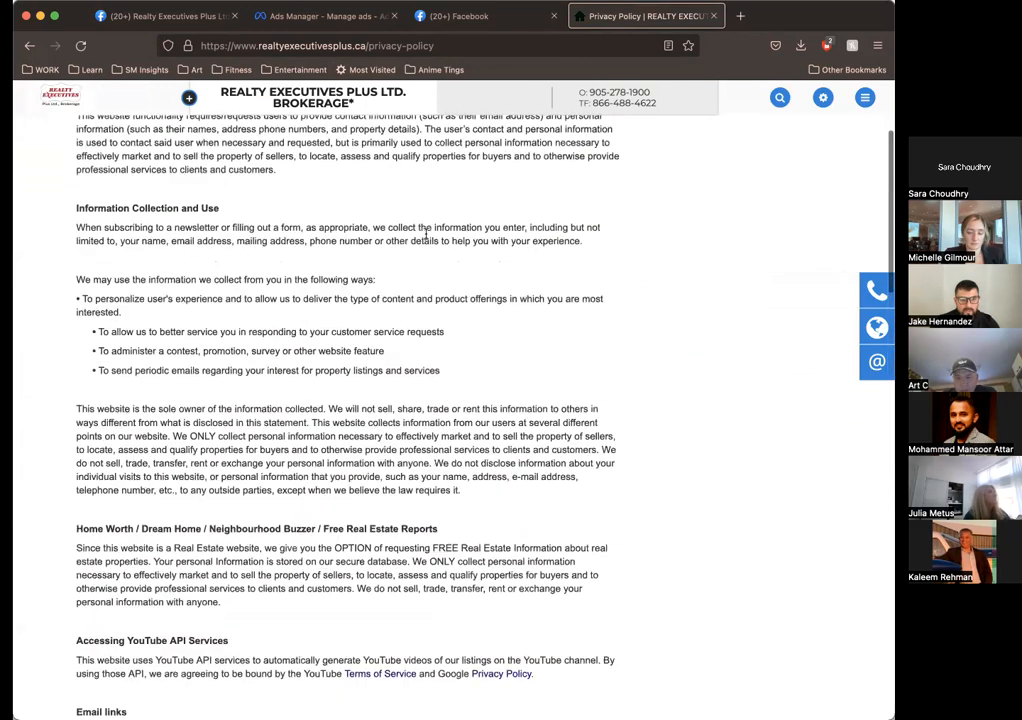
{"action": "left_click", "coordinate": [362, 47]}
{"action": "key", "text": "super+c"}
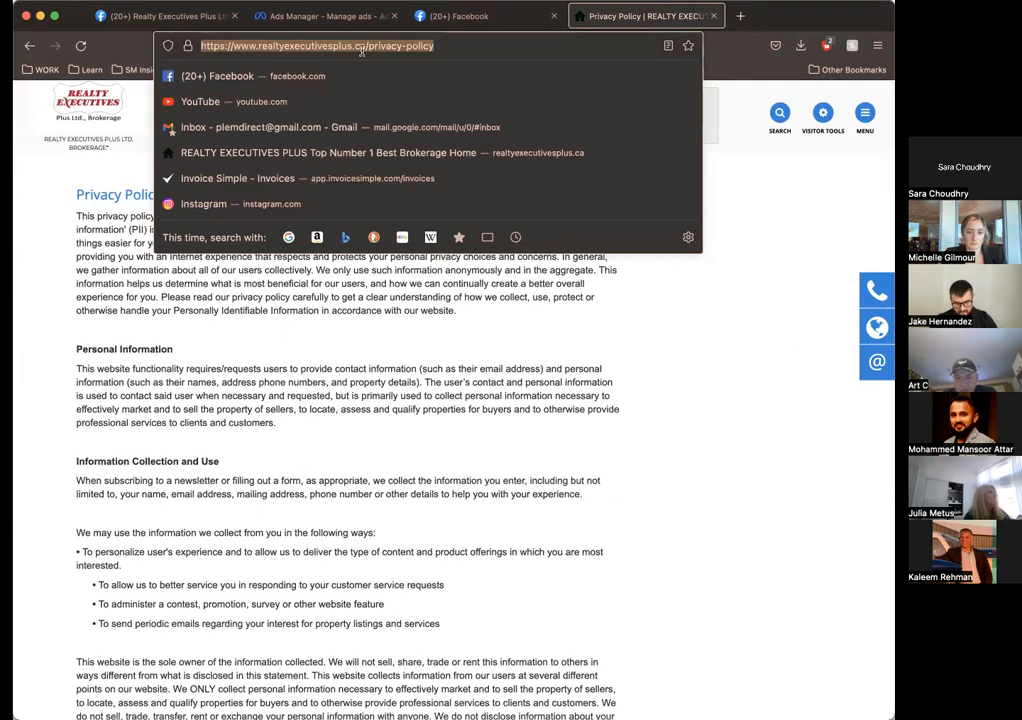
{"action": "left_click", "coordinate": [479, 20]}
{"action": "left_click", "coordinate": [326, 20]}
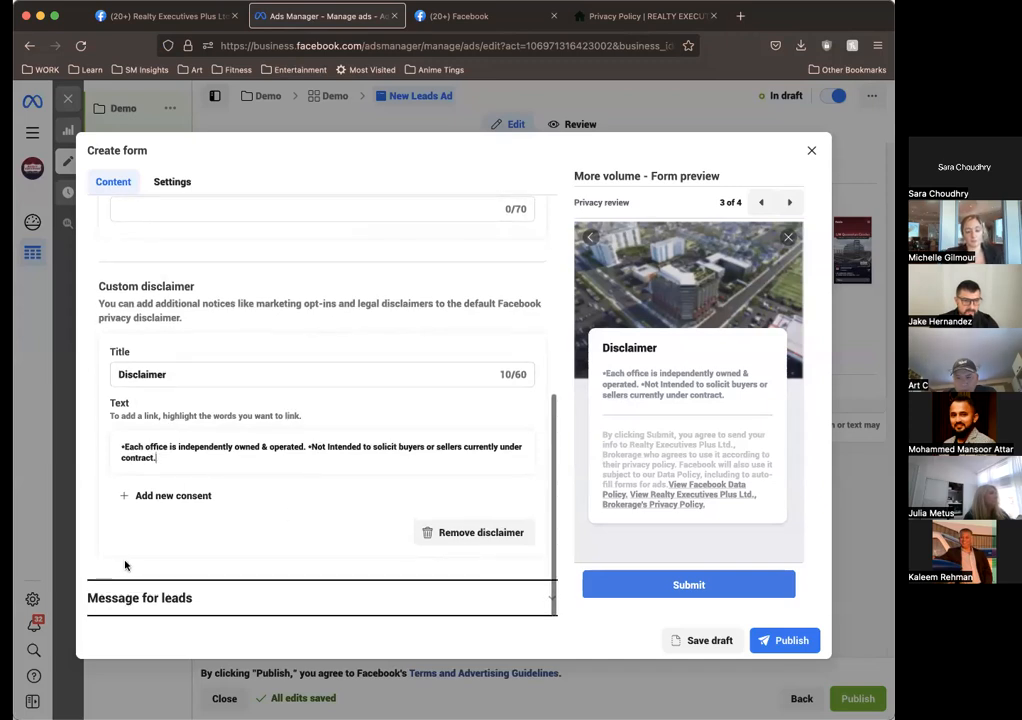
{"action": "scroll", "coordinate": [359, 373], "scroll_direction": "up", "scroll_amount": 2}
{"action": "scroll", "coordinate": [359, 373], "scroll_direction": "up", "scroll_amount": 3}
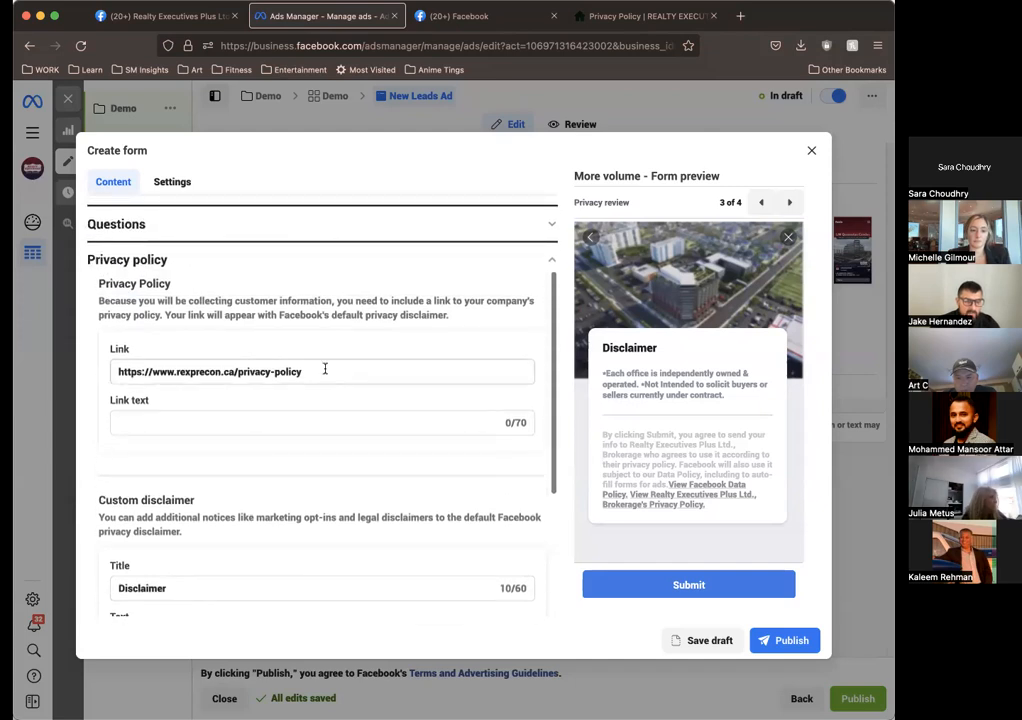
{"action": "triple_click", "coordinate": [325, 369]}
{"action": "key", "text": "super+v"}
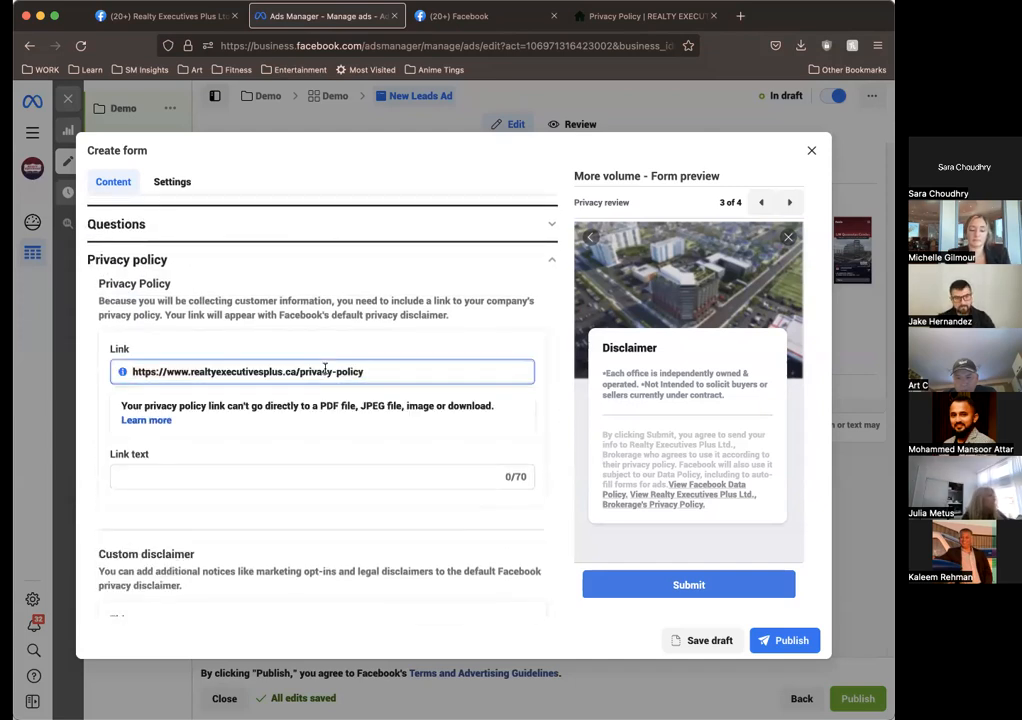
{"action": "left_click", "coordinate": [293, 333]}
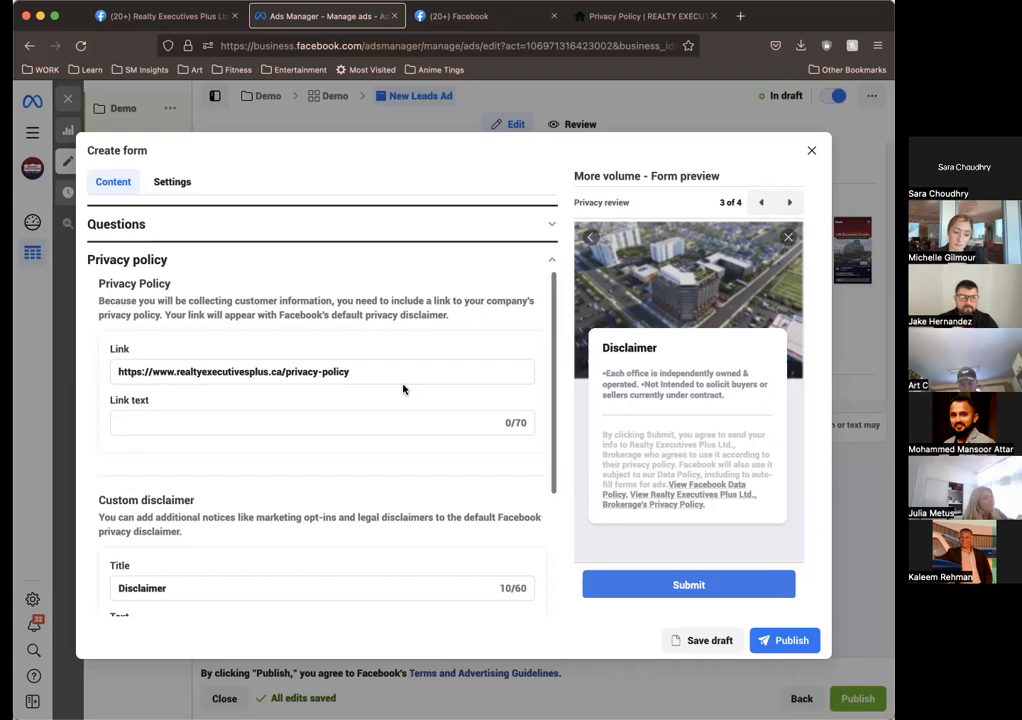
Step: Review the form's privacy link text field and custom disclaimer once more
{"action": "scroll", "coordinate": [404, 390], "scroll_direction": "down", "scroll_amount": 3}
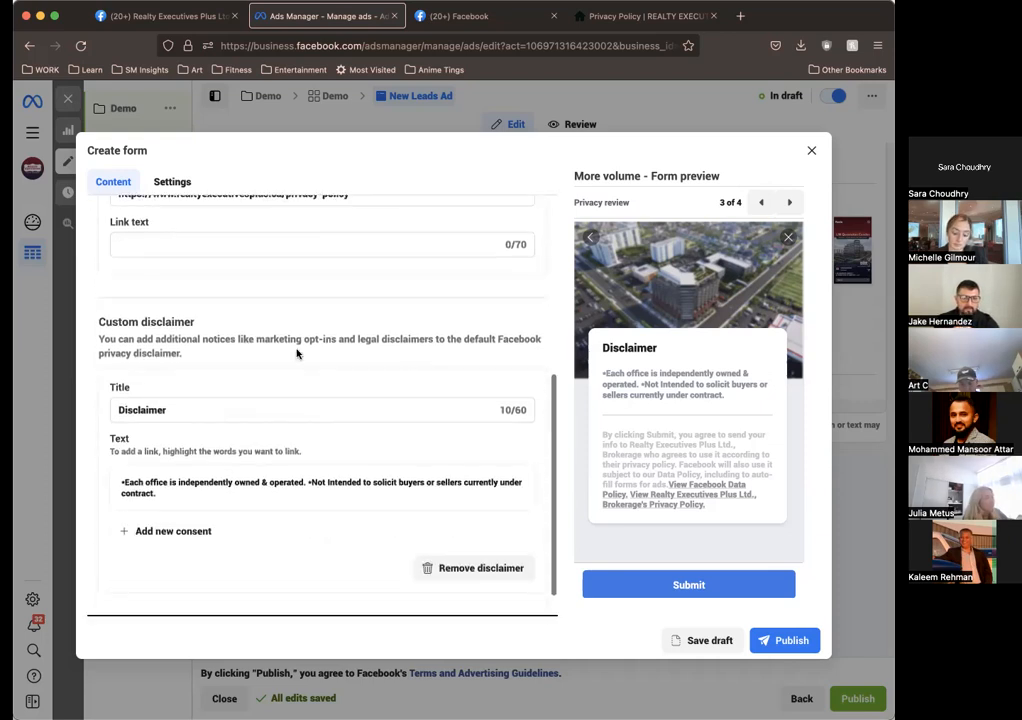
{"action": "scroll", "coordinate": [296, 353], "scroll_direction": "up", "scroll_amount": 2}
{"action": "scroll", "coordinate": [150, 390], "scroll_direction": "down", "scroll_amount": 3}
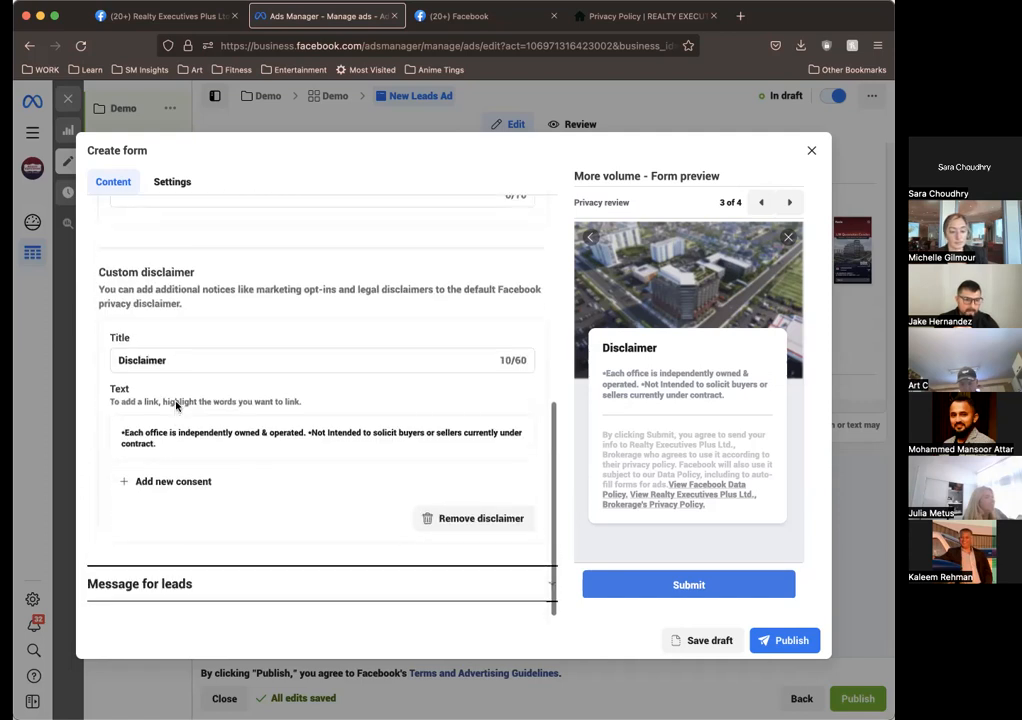
{"action": "scroll", "coordinate": [176, 405], "scroll_direction": "up", "scroll_amount": 1}
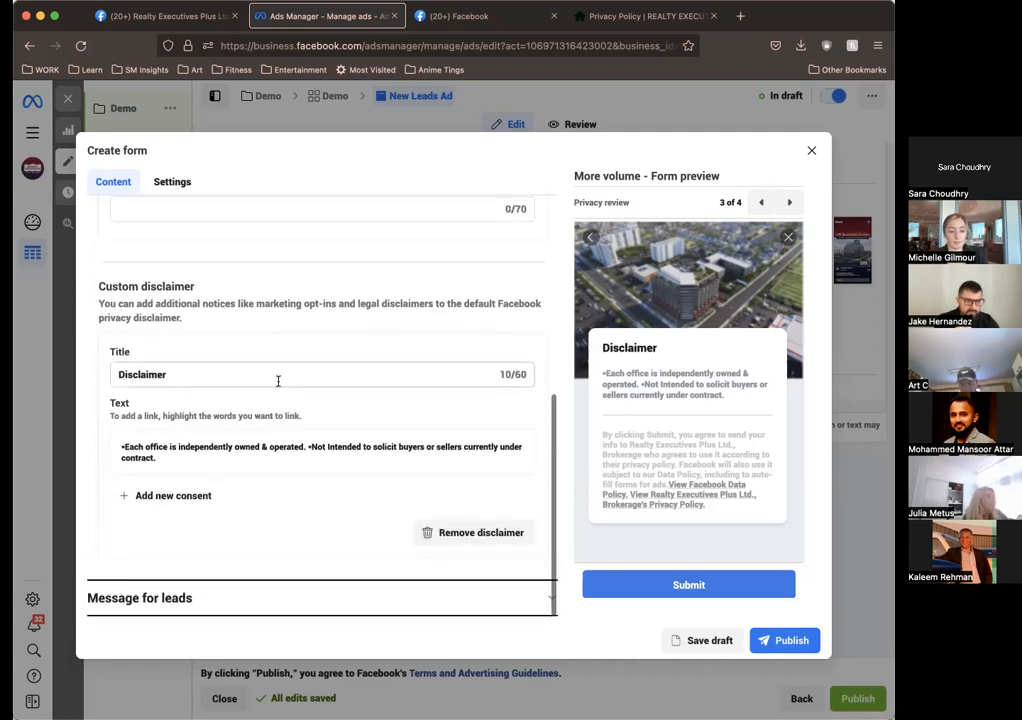
Step: Check the form's message for leads, then close the DEMO form and discard its unsaved work
{"action": "left_click", "coordinate": [185, 597]}
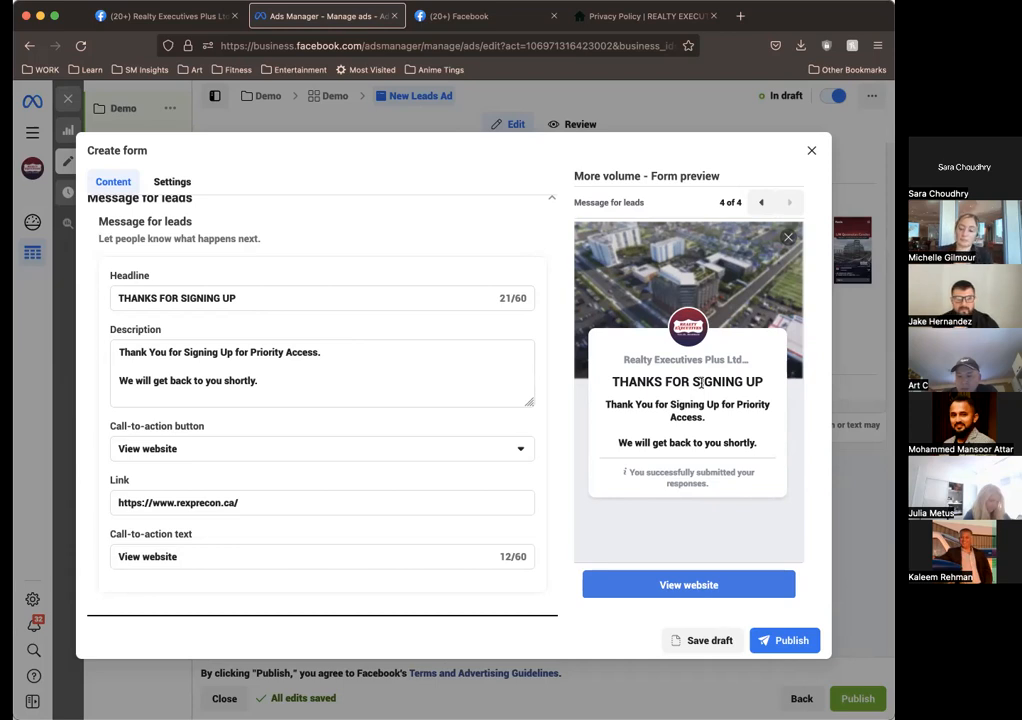
{"action": "left_click", "coordinate": [811, 150]}
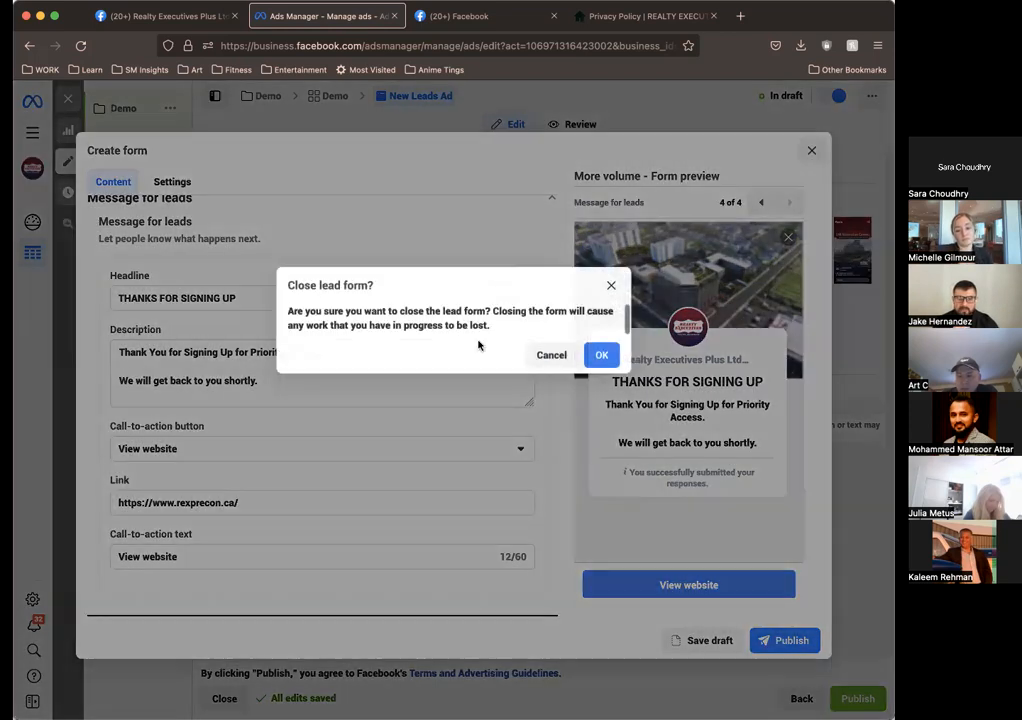
{"action": "left_click", "coordinate": [601, 355]}
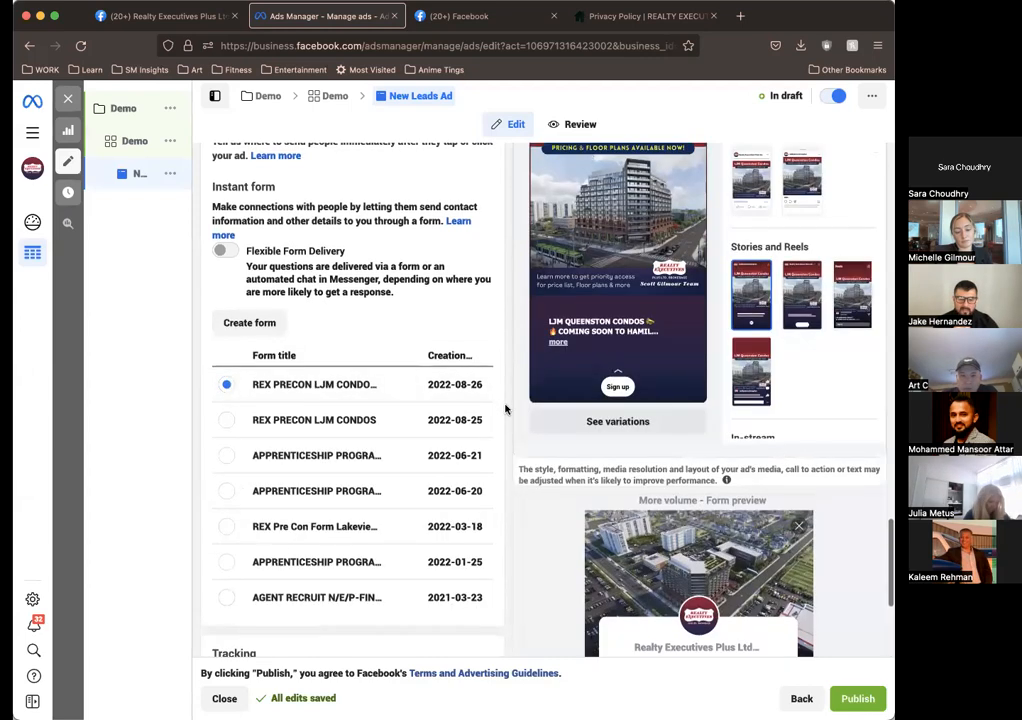
Step: Review the whole ad once more, including its identity, placements, primary text, selected instant form, tracking options and form preview
{"action": "scroll", "coordinate": [505, 408], "scroll_direction": "up", "scroll_amount": 15}
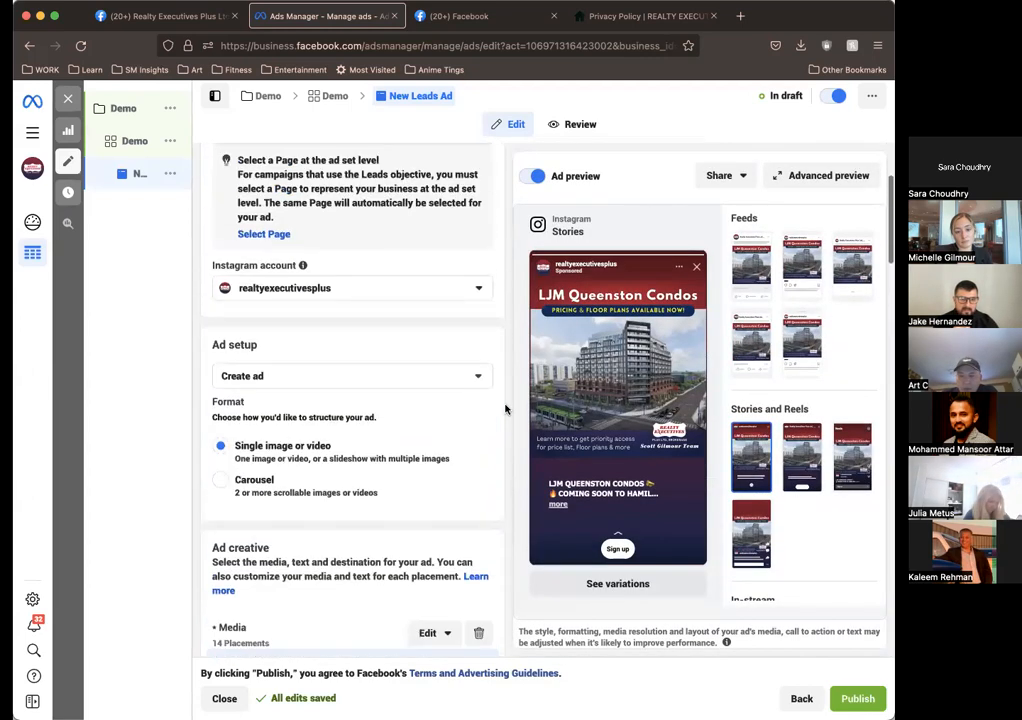
{"action": "scroll", "coordinate": [505, 408], "scroll_direction": "up", "scroll_amount": 3}
{"action": "scroll", "coordinate": [505, 408], "scroll_direction": "down", "scroll_amount": 15}
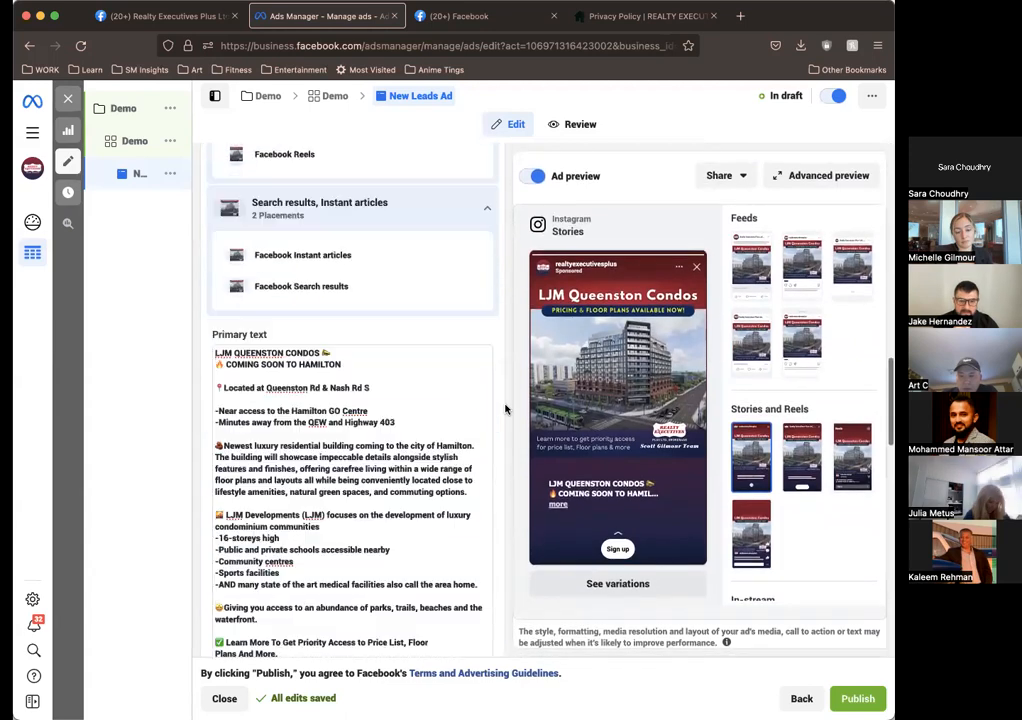
{"action": "scroll", "coordinate": [505, 408], "scroll_direction": "down", "scroll_amount": 5}
{"action": "scroll", "coordinate": [504, 410], "scroll_direction": "up", "scroll_amount": 1}
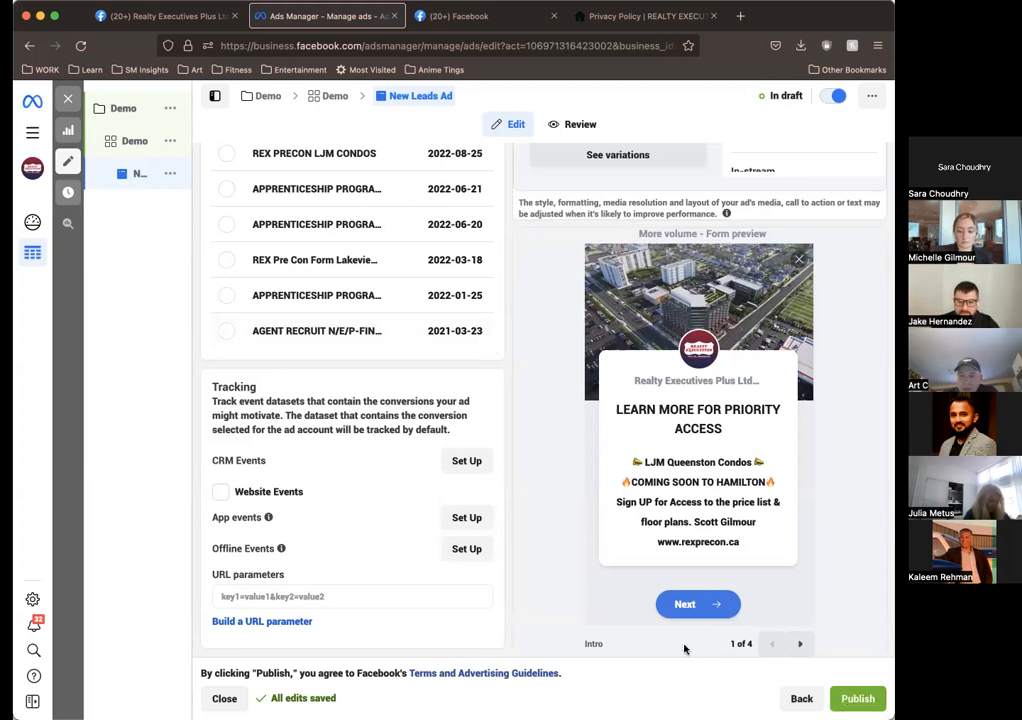
{"action": "scroll", "coordinate": [628, 604], "scroll_direction": "up", "scroll_amount": 1}
{"action": "scroll", "coordinate": [628, 604], "scroll_direction": "up", "scroll_amount": 3}
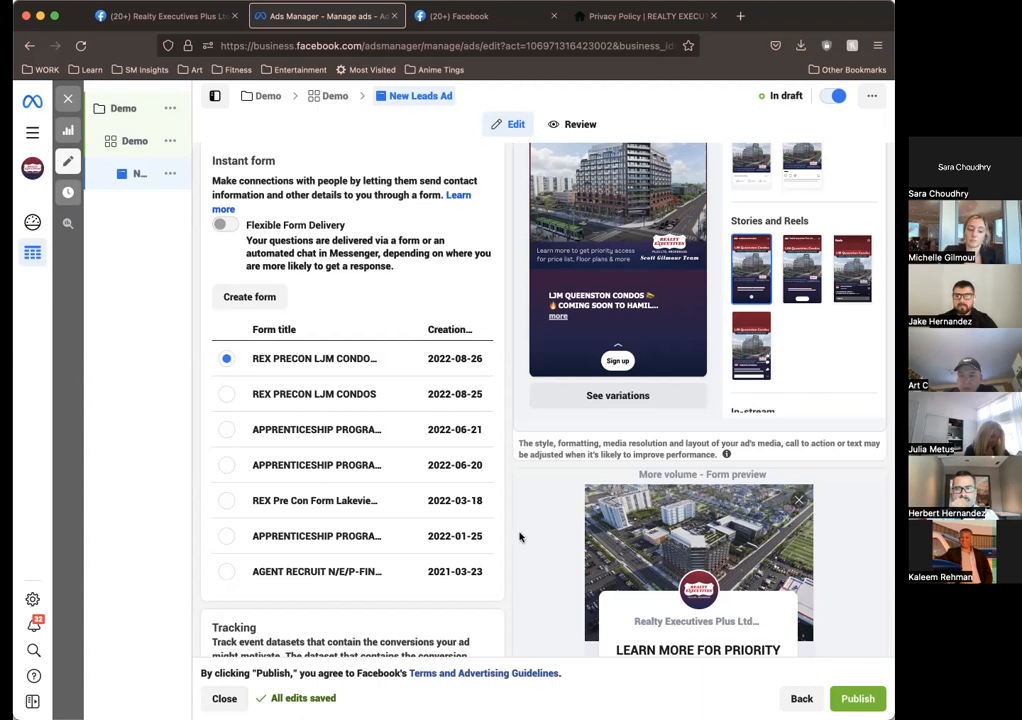
{"action": "scroll", "coordinate": [349, 376], "scroll_direction": "up", "scroll_amount": 10}
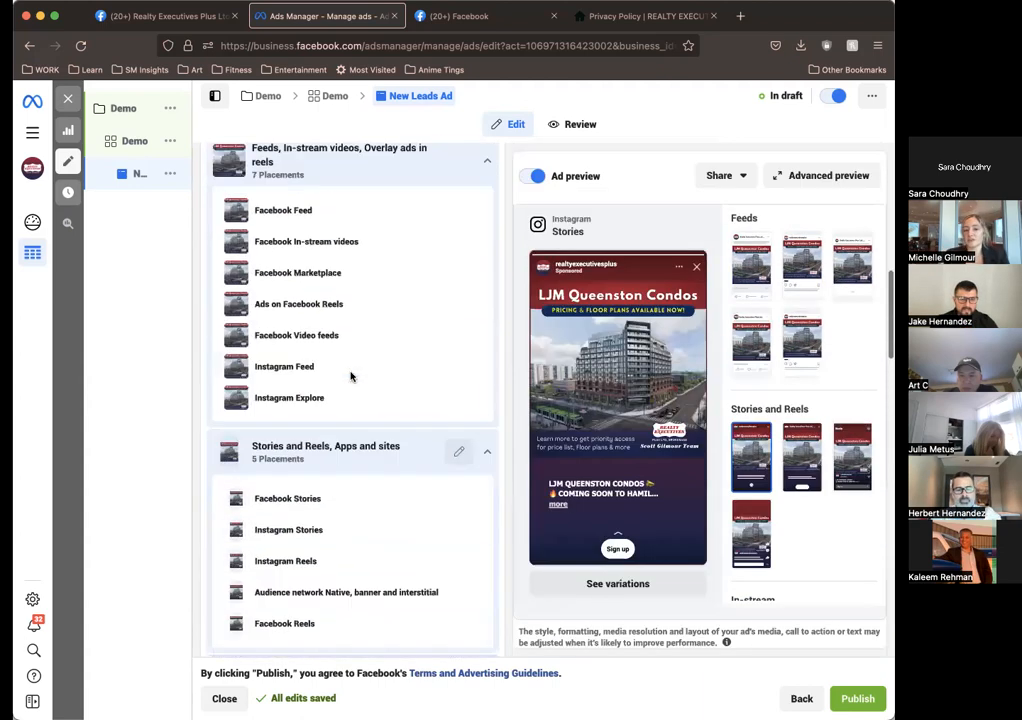
{"action": "scroll", "coordinate": [415, 338], "scroll_direction": "up", "scroll_amount": 4}
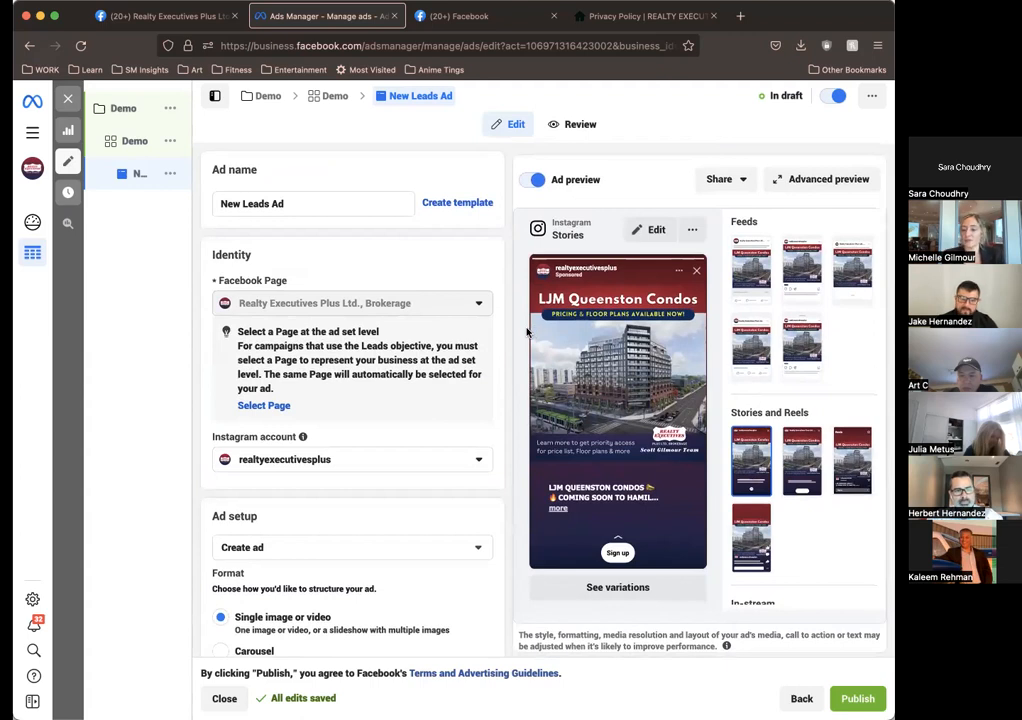
Step: Close the ad editor and list the ads of the REX Pre-Con campaign in place of the Demo campaign
{"action": "left_click", "coordinate": [68, 99]}
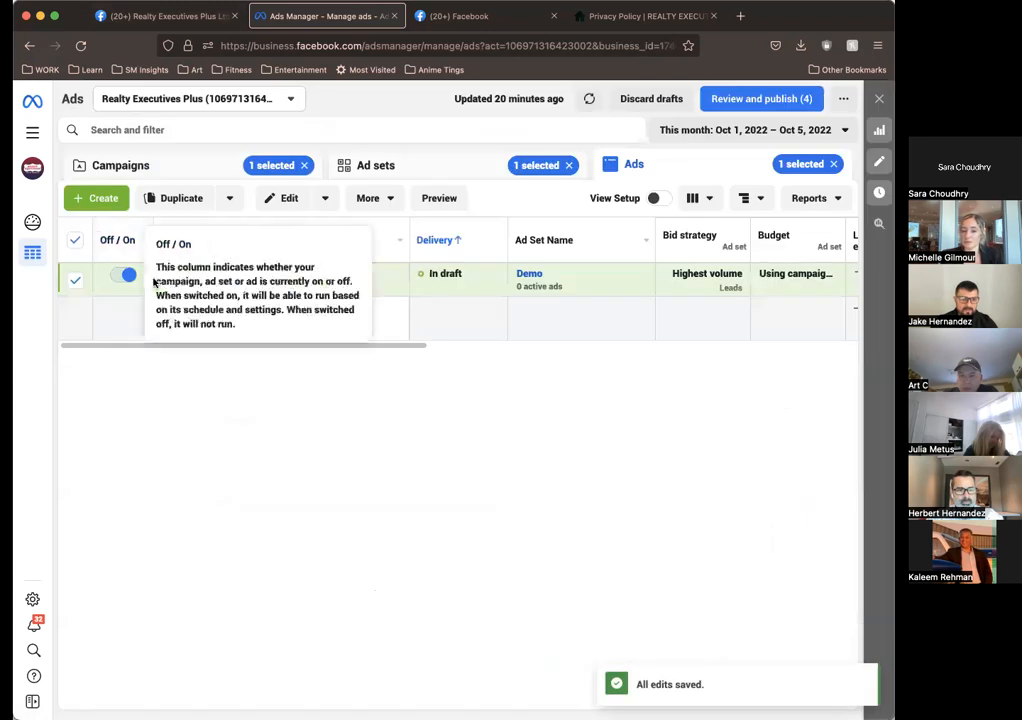
{"action": "left_click", "coordinate": [183, 167]}
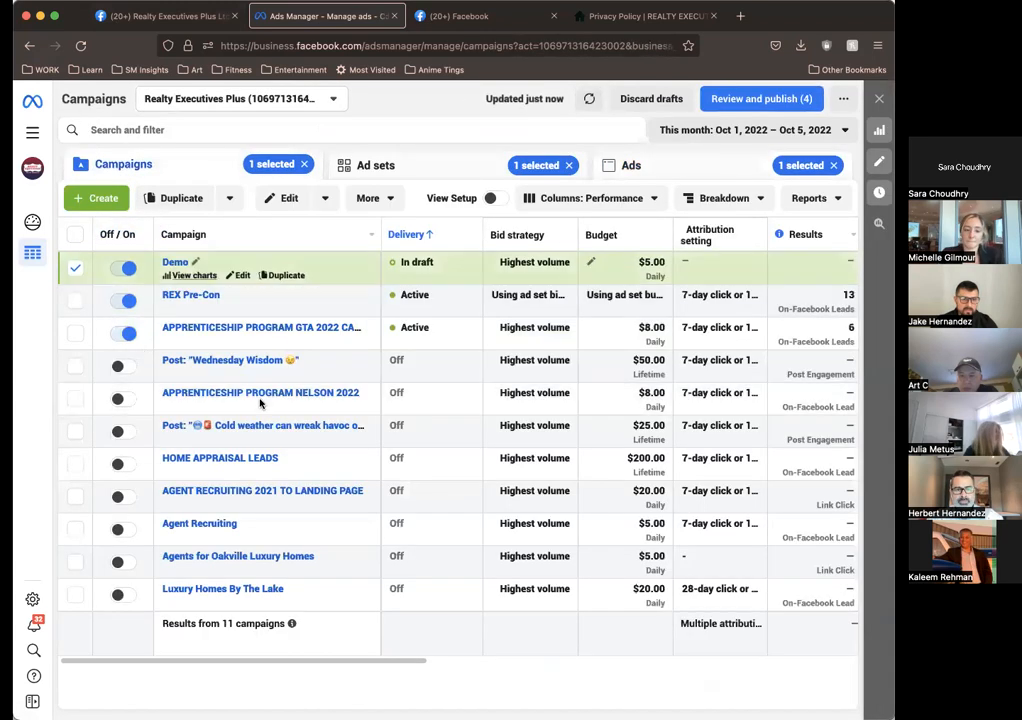
{"action": "left_click", "coordinate": [660, 170]}
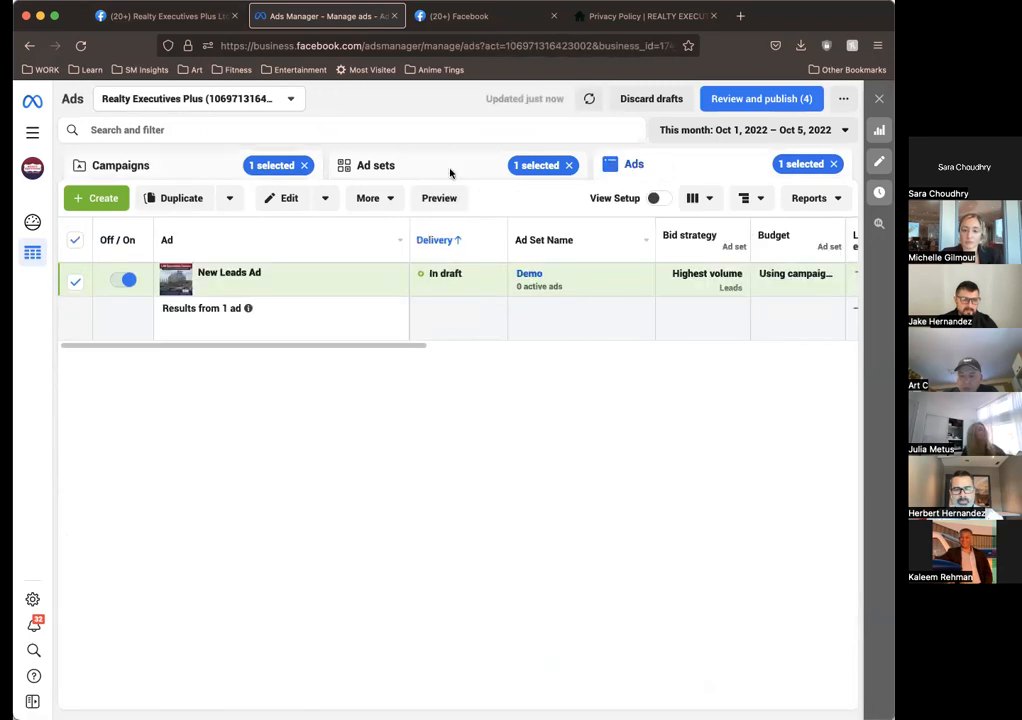
{"action": "left_click", "coordinate": [164, 163]}
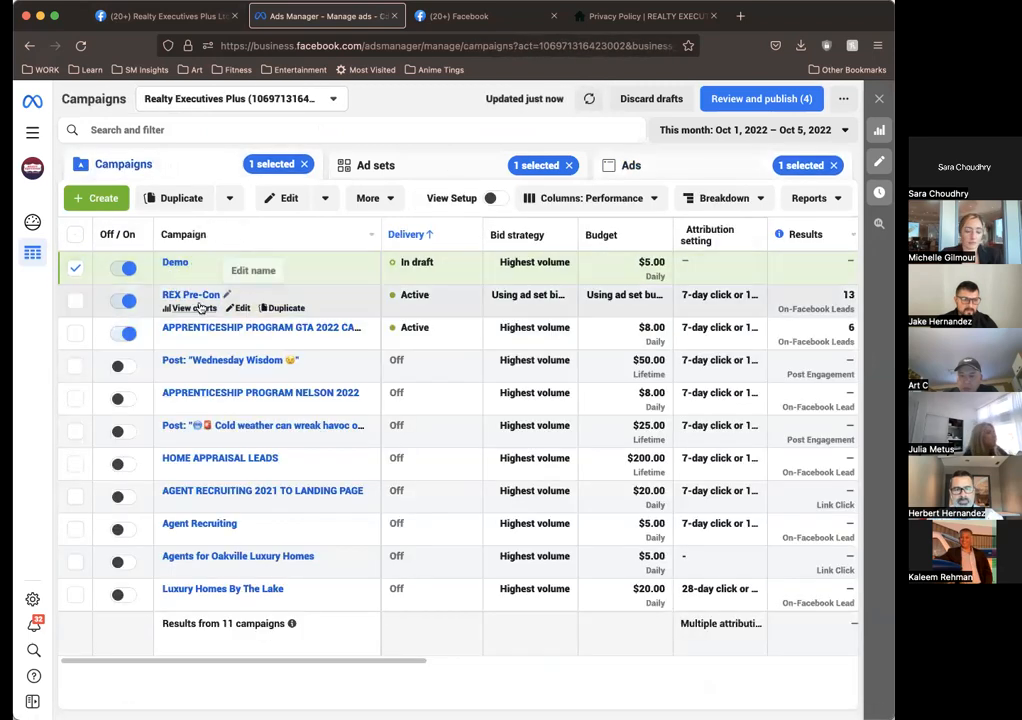
{"action": "left_click", "coordinate": [77, 301]}
{"action": "left_click", "coordinate": [76, 270]}
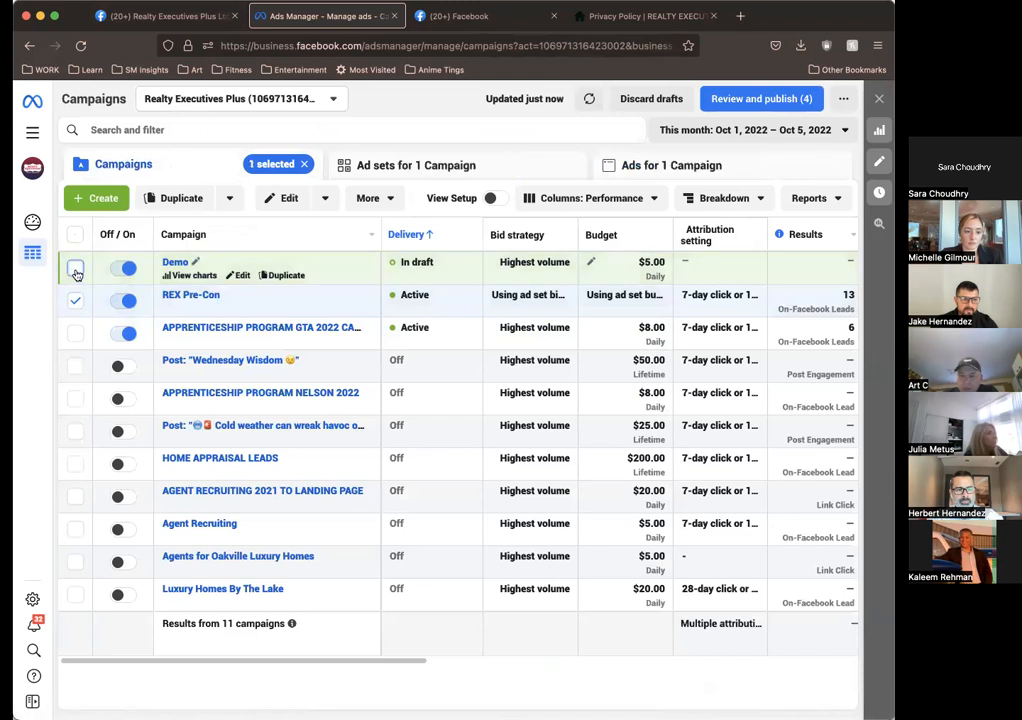
{"action": "left_click", "coordinate": [655, 166]}
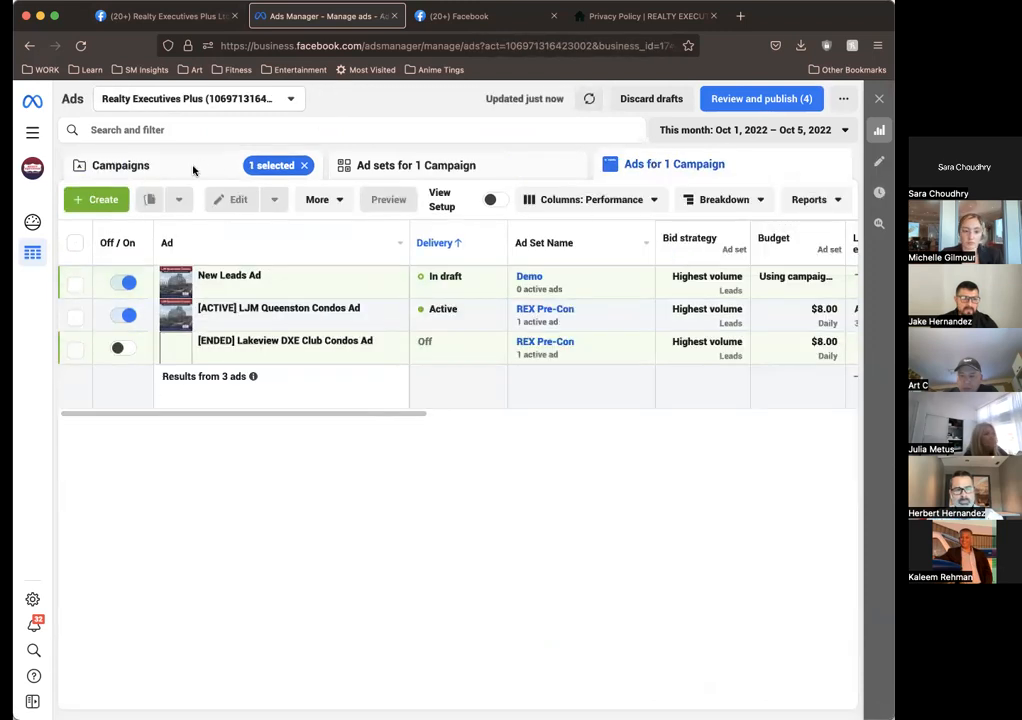
Step: Open the [ENDED] Lakeview DXE Club Condos Ad for editing, glancing at the active LJM Queenston Condos Ad in the same ad set
{"action": "left_click", "coordinate": [193, 170]}
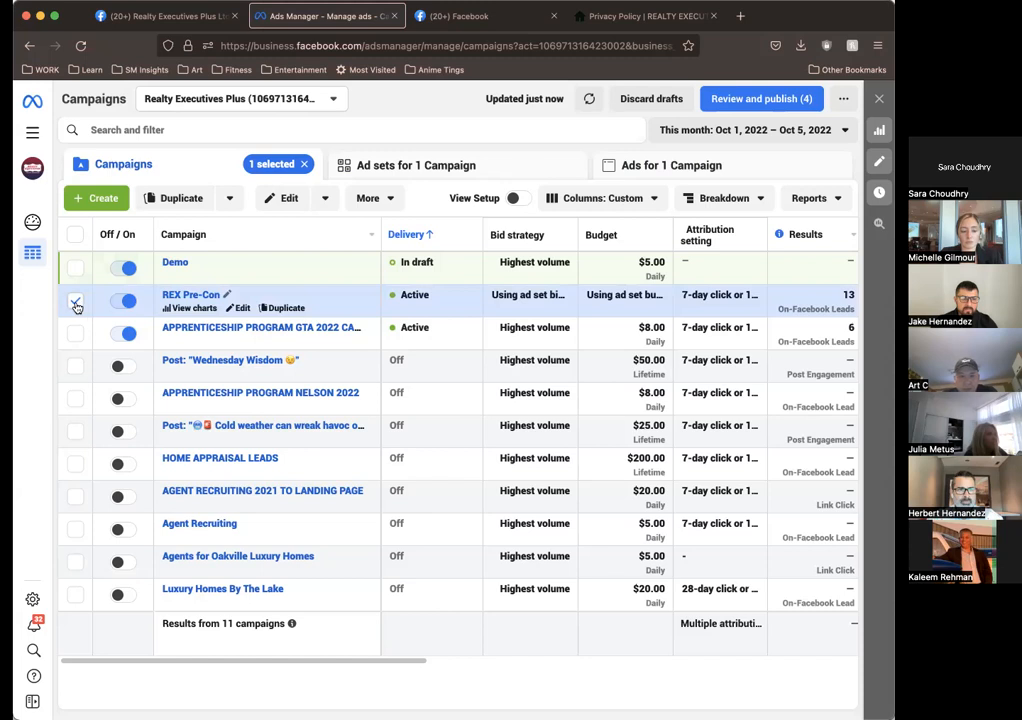
{"action": "left_click", "coordinate": [643, 176]}
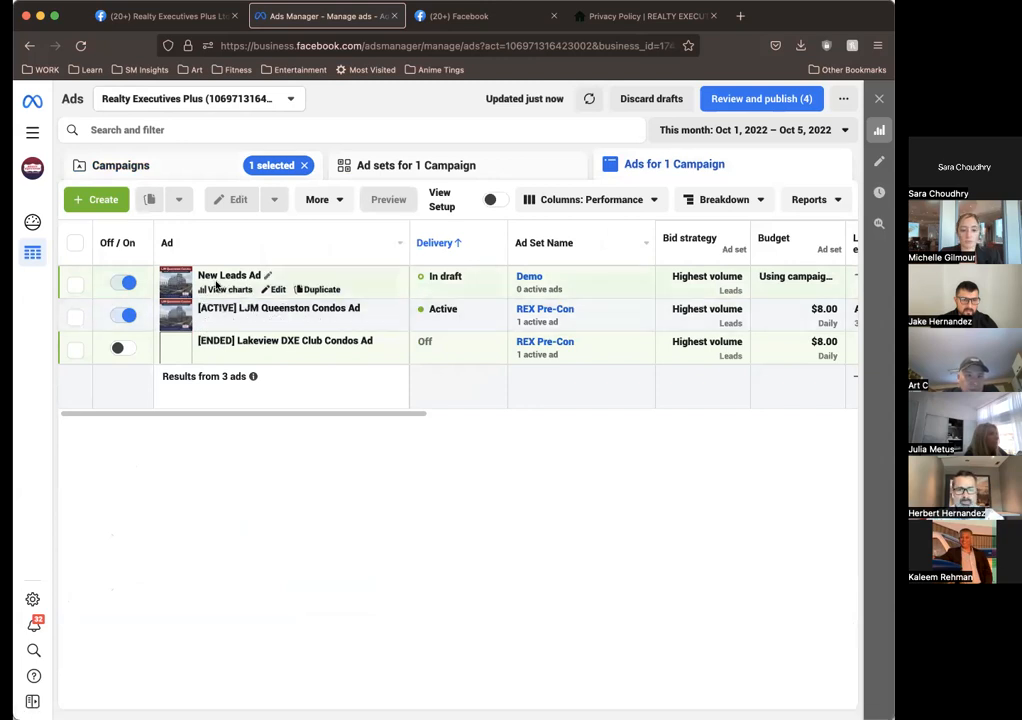
{"action": "left_click", "coordinate": [286, 347]}
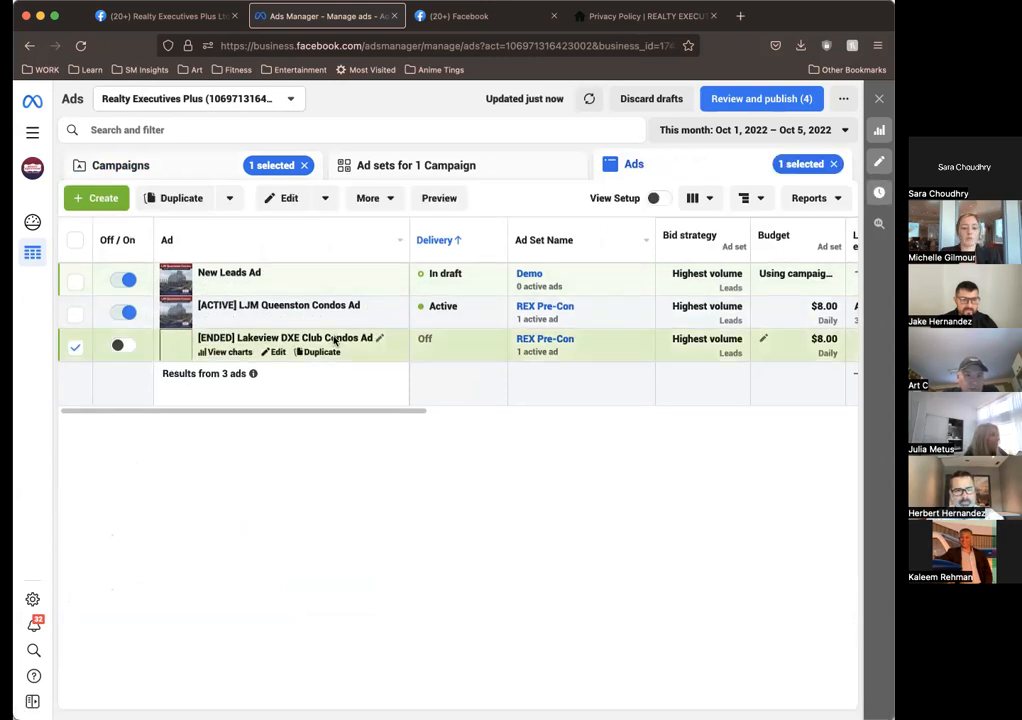
{"action": "left_click", "coordinate": [276, 353]}
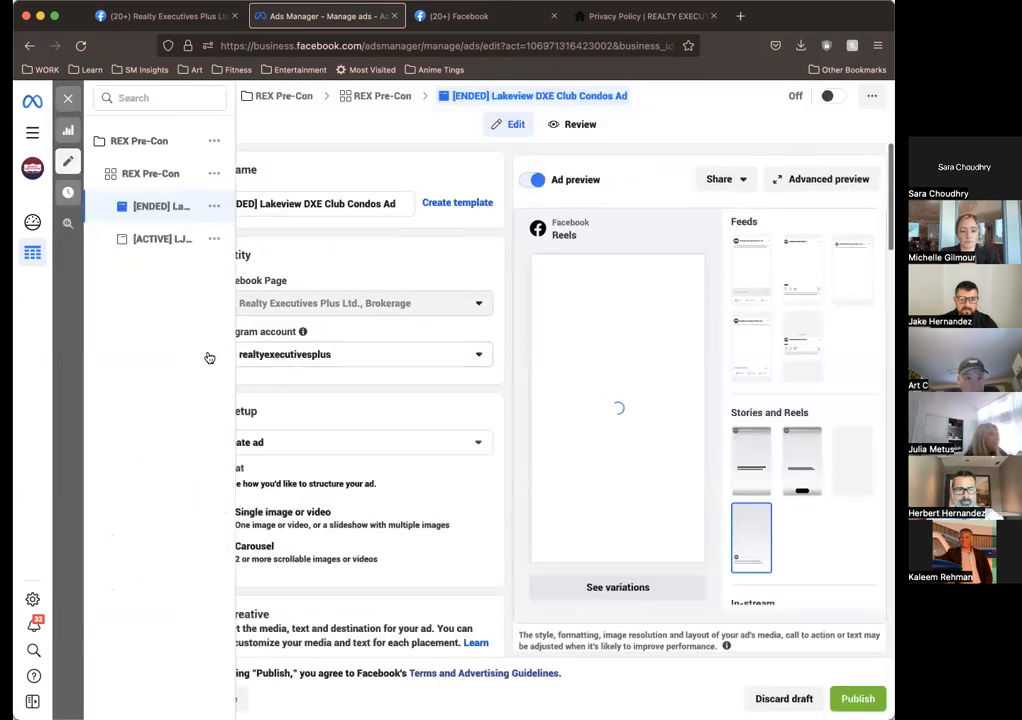
{"action": "left_click", "coordinate": [144, 238]}
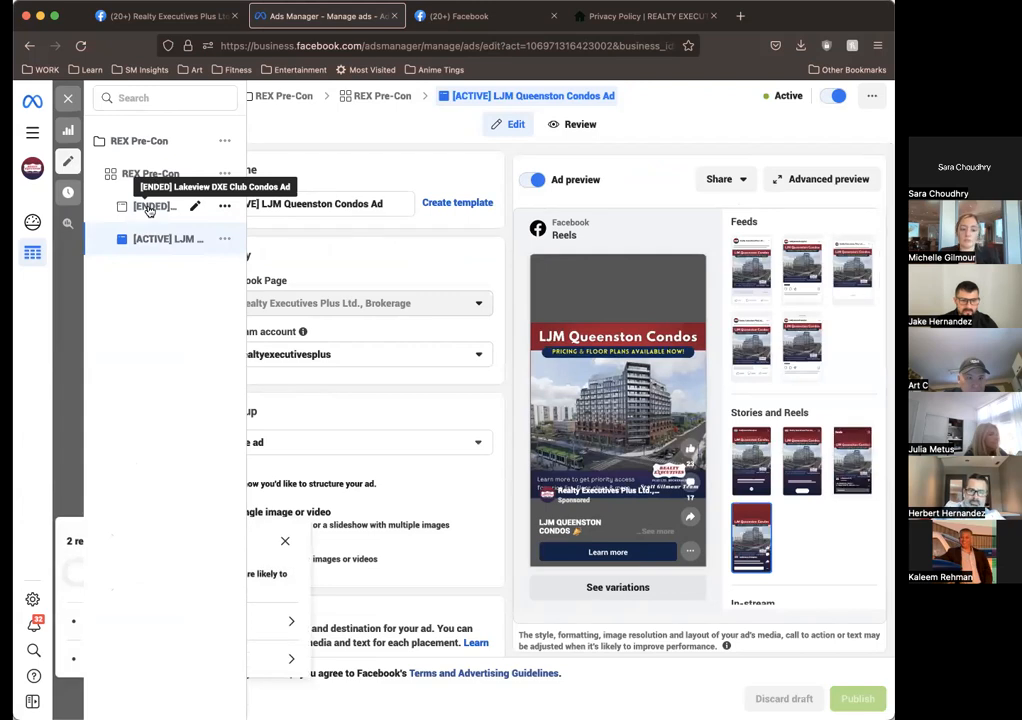
{"action": "left_click", "coordinate": [148, 207]}
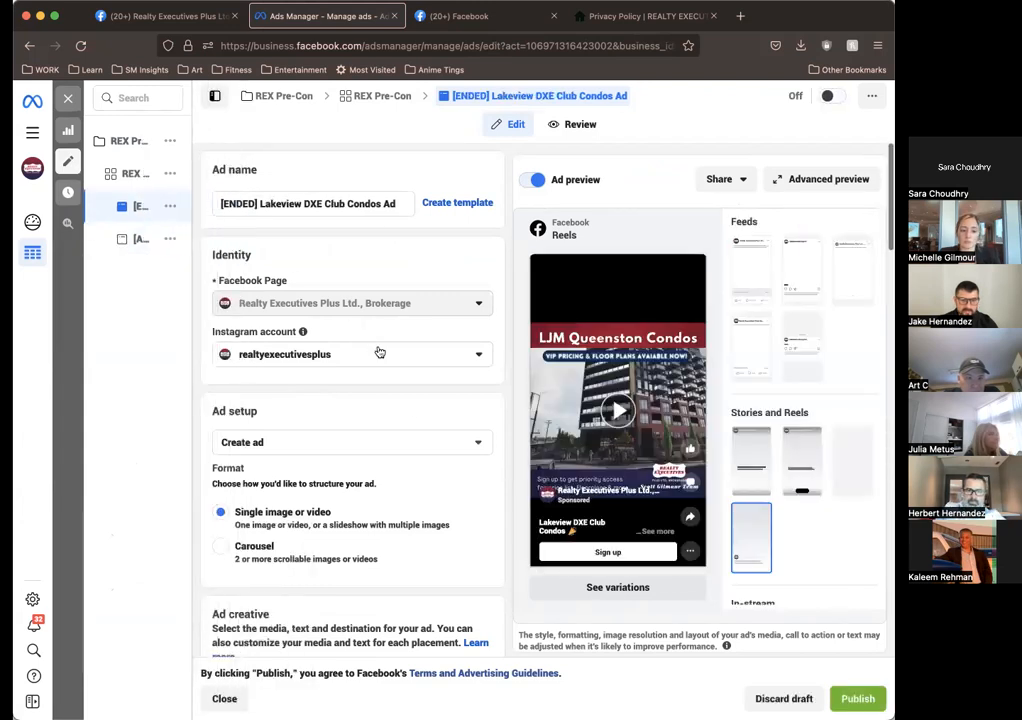
Step: Review the ended Lakeview ad's identity, setup, placements and primary text
{"action": "scroll", "coordinate": [380, 352], "scroll_direction": "down", "scroll_amount": 10}
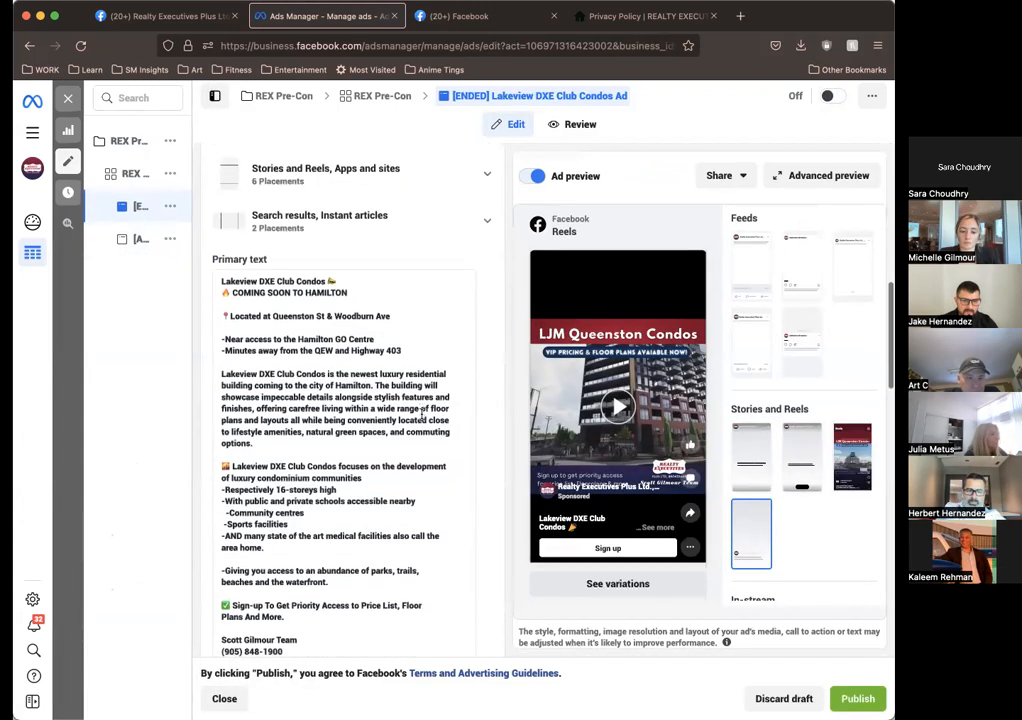
{"action": "scroll", "coordinate": [421, 415], "scroll_direction": "down", "scroll_amount": 5}
{"action": "scroll", "coordinate": [596, 432], "scroll_direction": "up", "scroll_amount": 10}
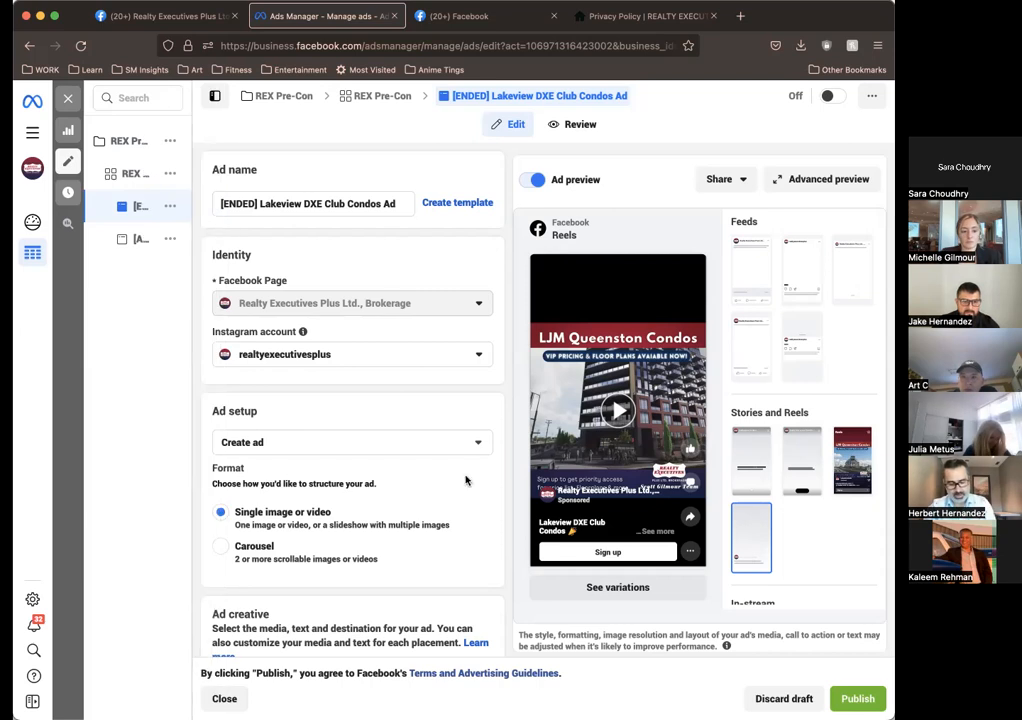
{"action": "scroll", "coordinate": [263, 352], "scroll_direction": "down", "scroll_amount": 10}
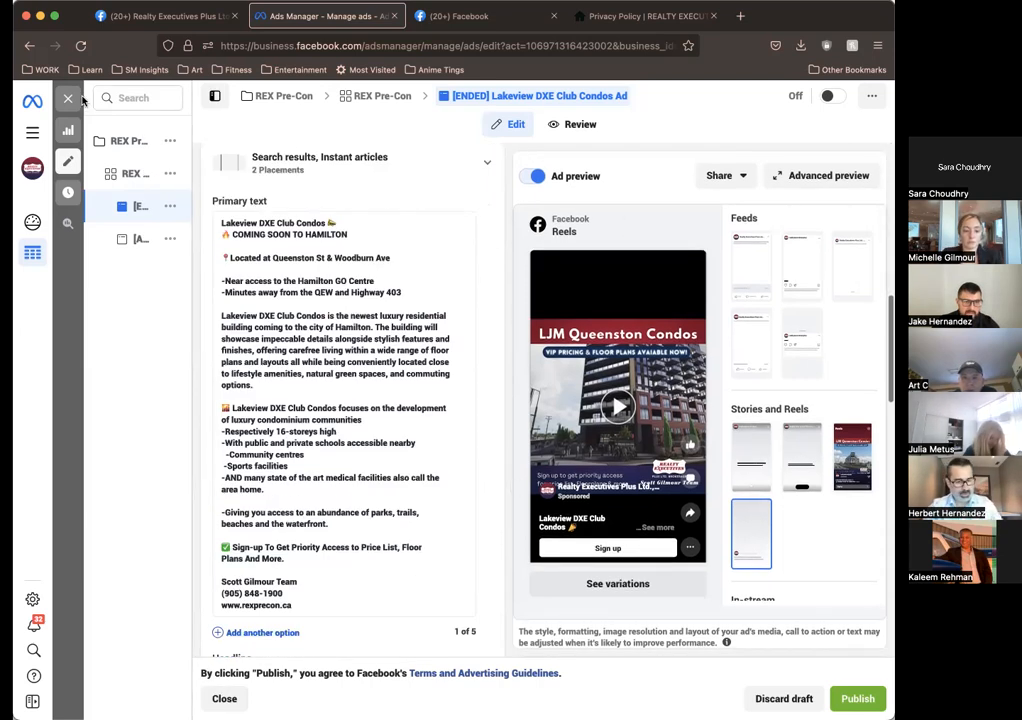
Step: Switch to the [ACTIVE] LJM Queenston Condos Ad and review its media, primary text, headline, description and call to action
{"action": "left_click", "coordinate": [150, 241]}
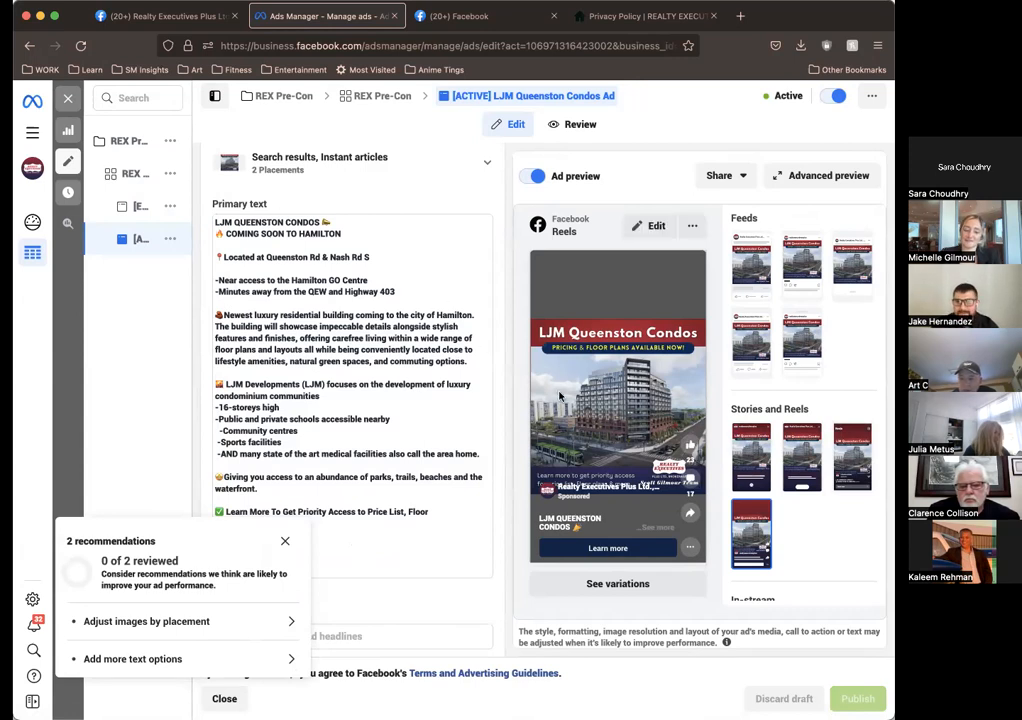
{"action": "scroll", "coordinate": [369, 306], "scroll_direction": "down", "scroll_amount": 3}
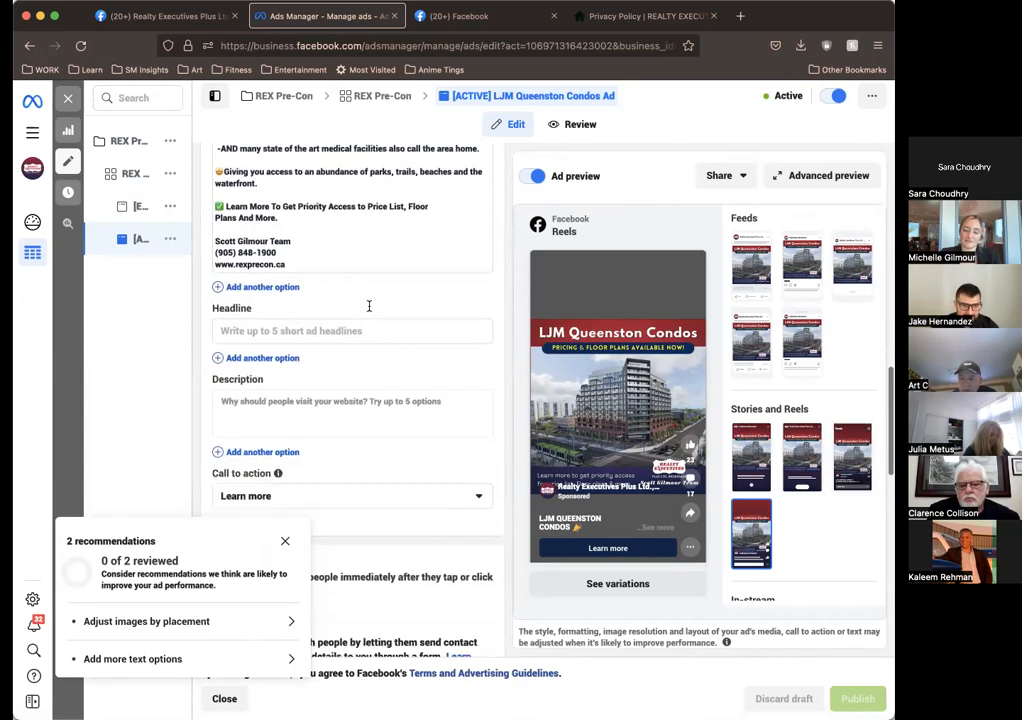
{"action": "scroll", "coordinate": [369, 310], "scroll_direction": "up", "scroll_amount": 5}
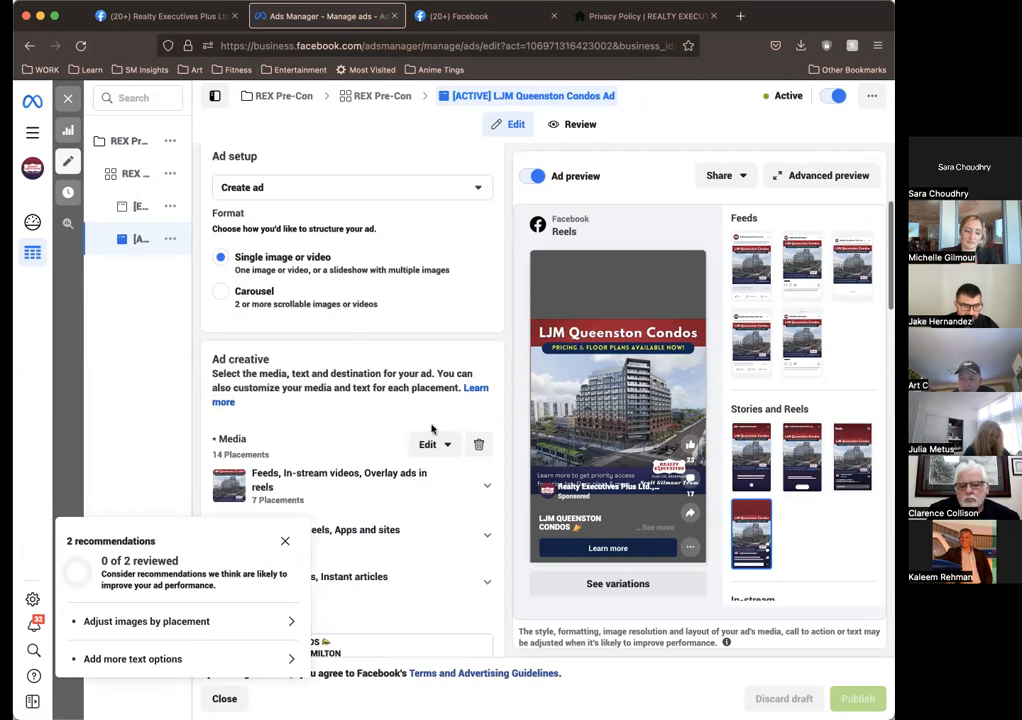
{"action": "scroll", "coordinate": [455, 449], "scroll_direction": "down", "scroll_amount": 1}
{"action": "scroll", "coordinate": [455, 449], "scroll_direction": "down", "scroll_amount": 10}
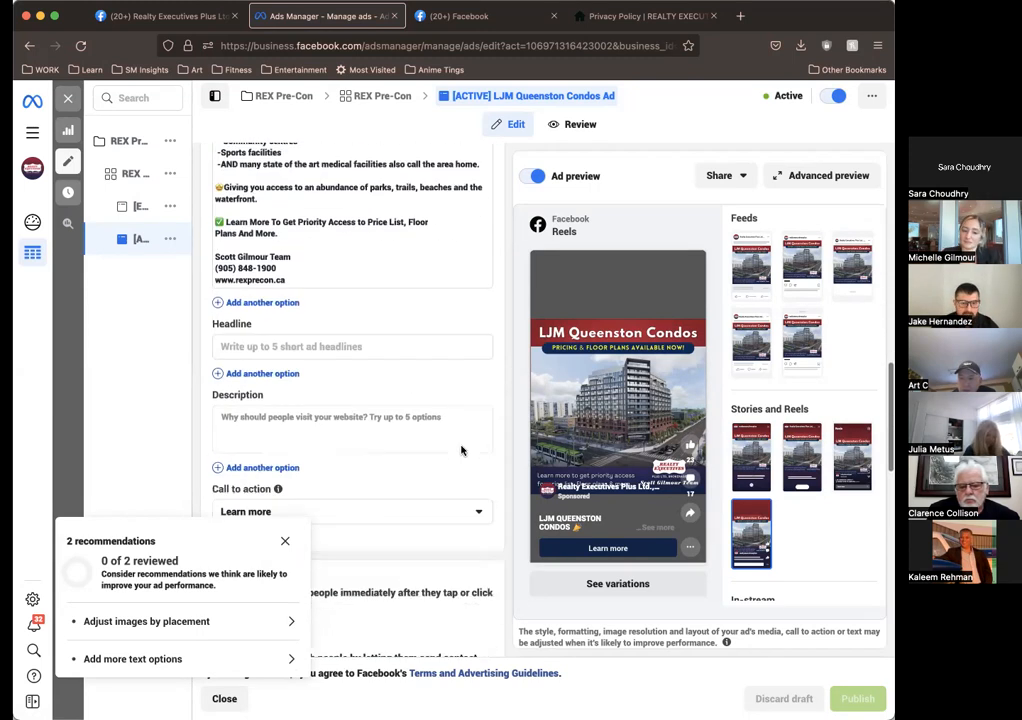
{"action": "scroll", "coordinate": [300, 331], "scroll_direction": "up", "scroll_amount": 3}
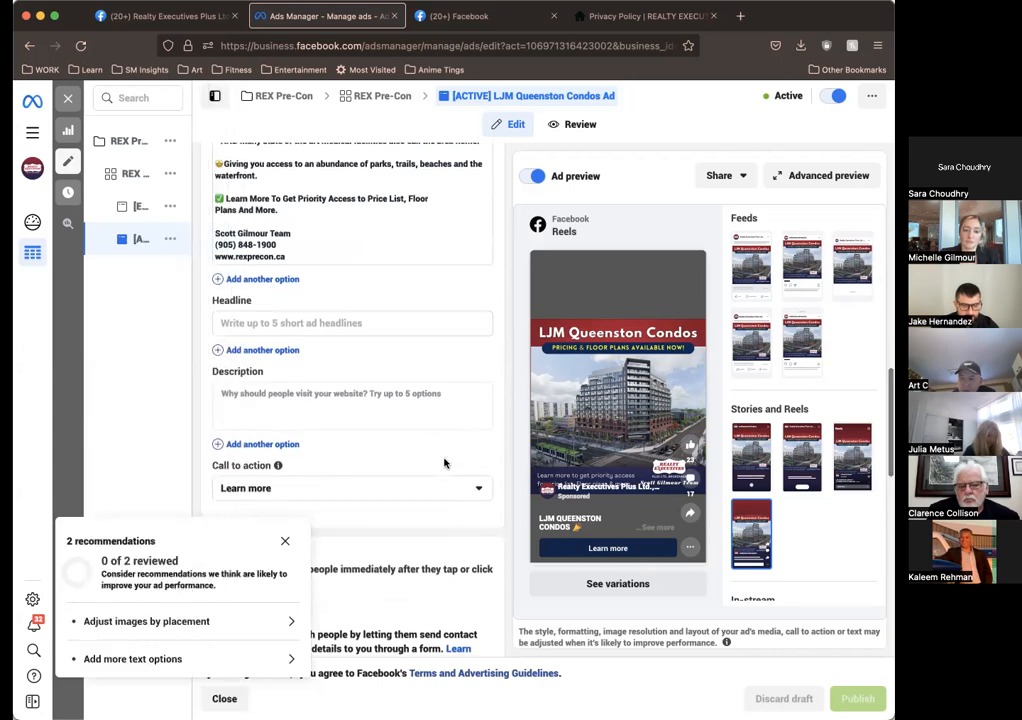
{"action": "scroll", "coordinate": [445, 463], "scroll_direction": "down", "scroll_amount": 2}
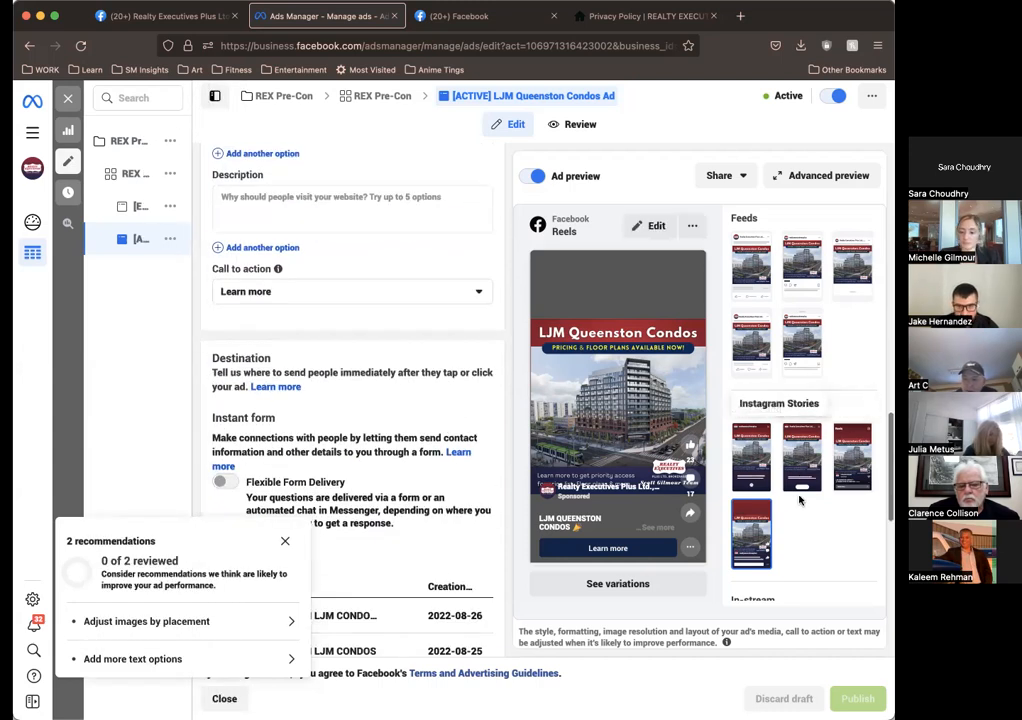
{"action": "scroll", "coordinate": [799, 497], "scroll_direction": "up", "scroll_amount": 1}
Step: Preview the active ad in Facebook and Instagram Stories, Instagram Reels, Facebook video feeds, Instagram Explore, and the Instagram and Facebook feeds
{"action": "left_click", "coordinate": [801, 465]}
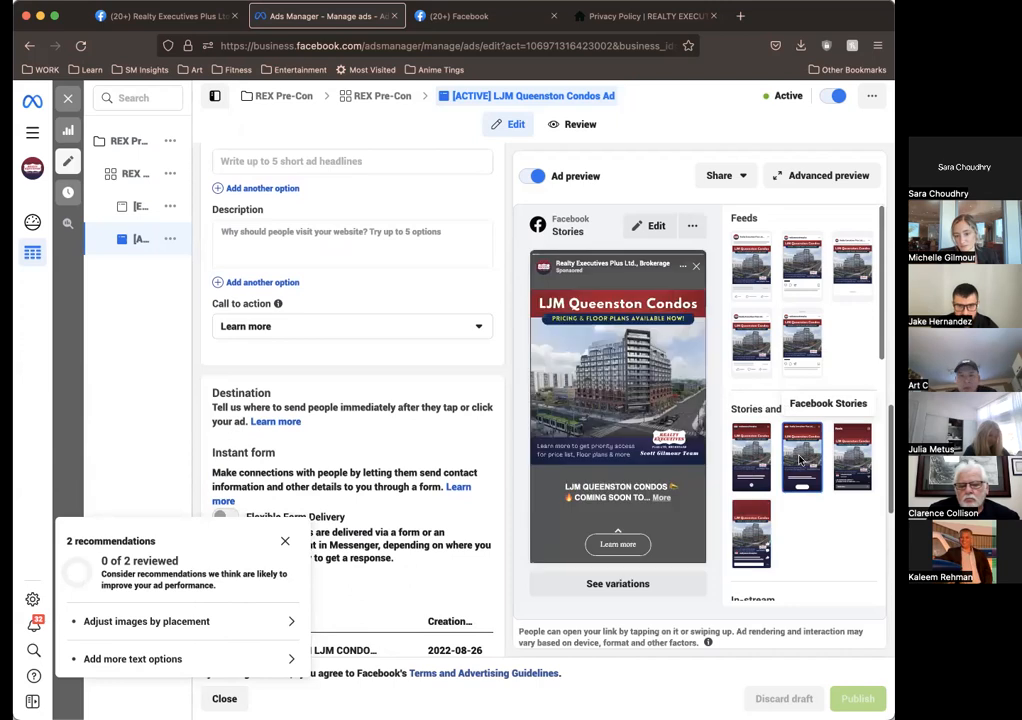
{"action": "left_click", "coordinate": [745, 462]}
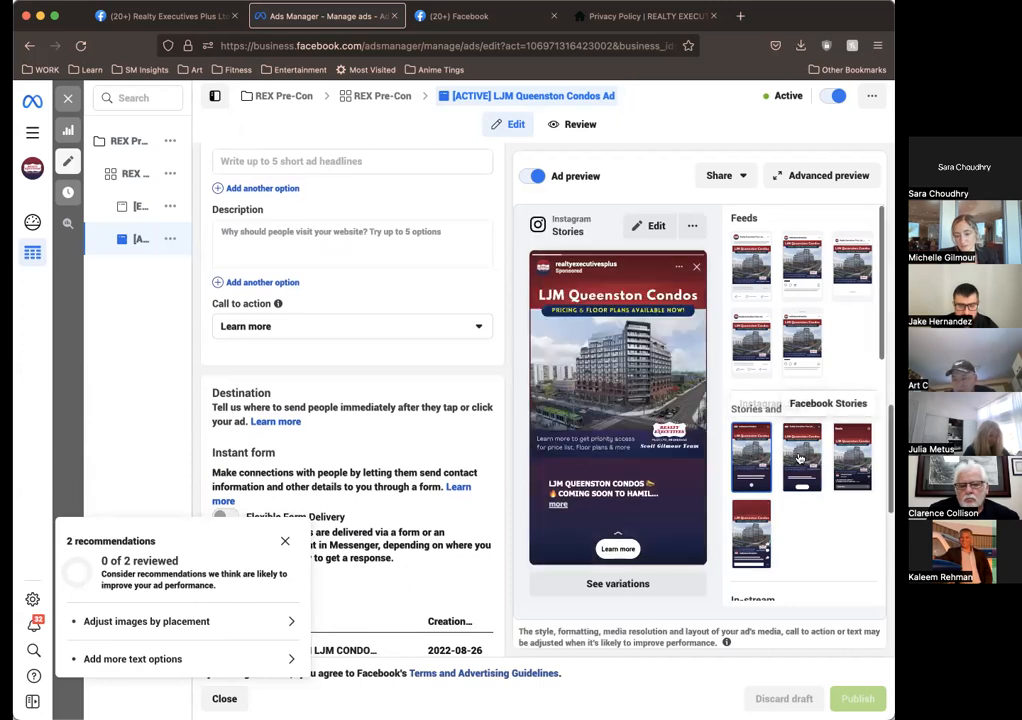
{"action": "left_click", "coordinate": [852, 457]}
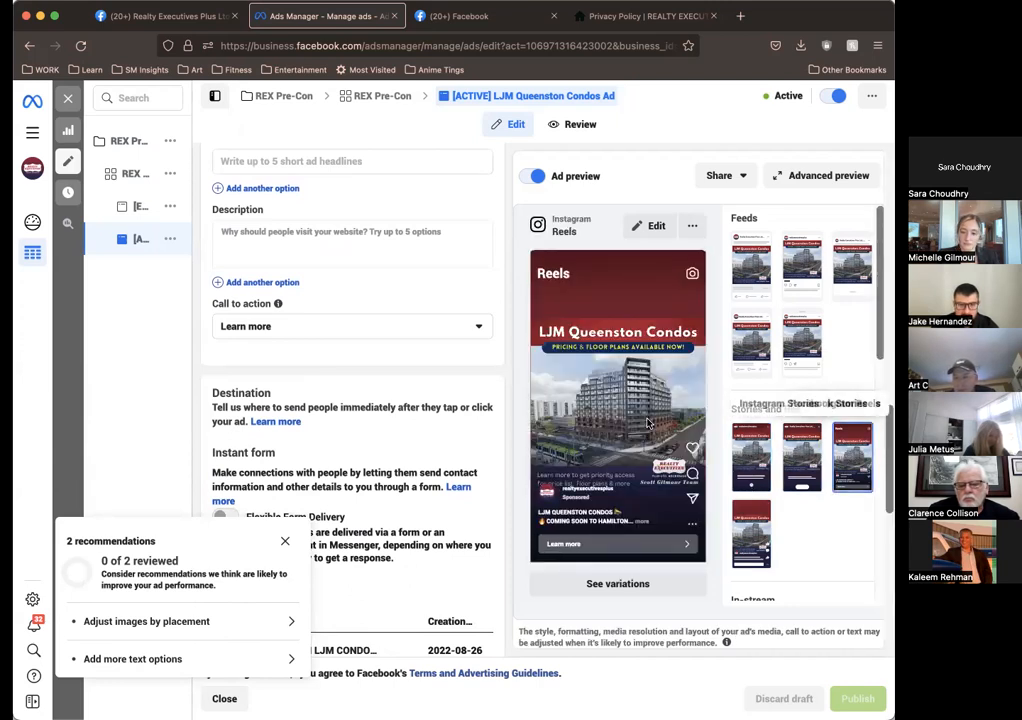
{"action": "left_click", "coordinate": [751, 343]}
{"action": "left_click", "coordinate": [806, 340]}
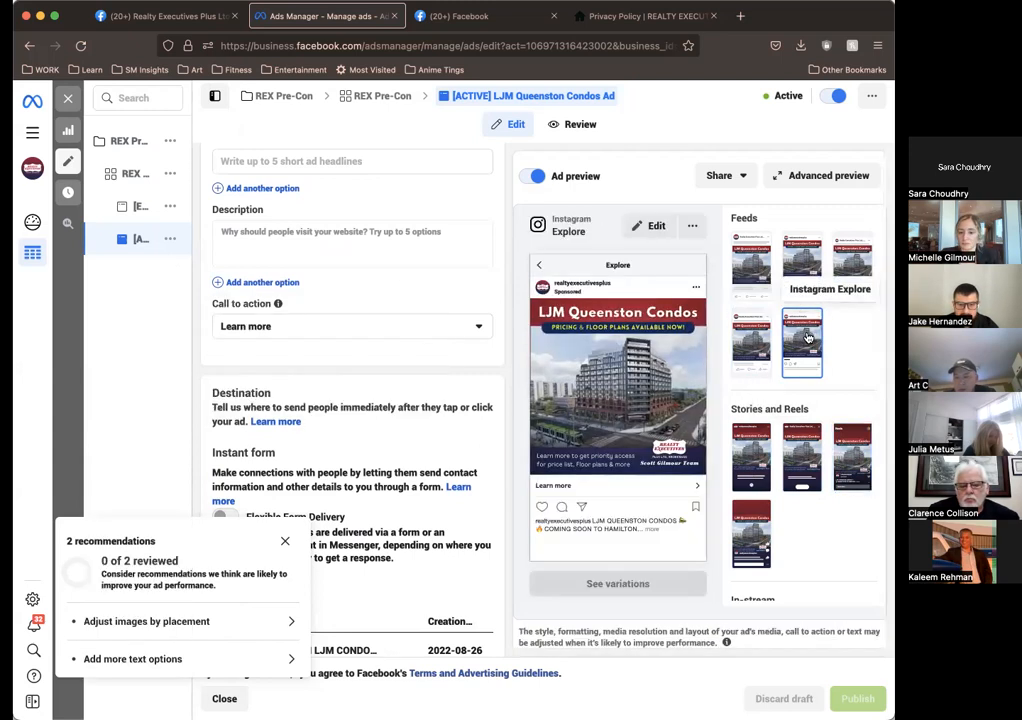
{"action": "left_click", "coordinate": [799, 262]}
{"action": "left_click", "coordinate": [751, 262]}
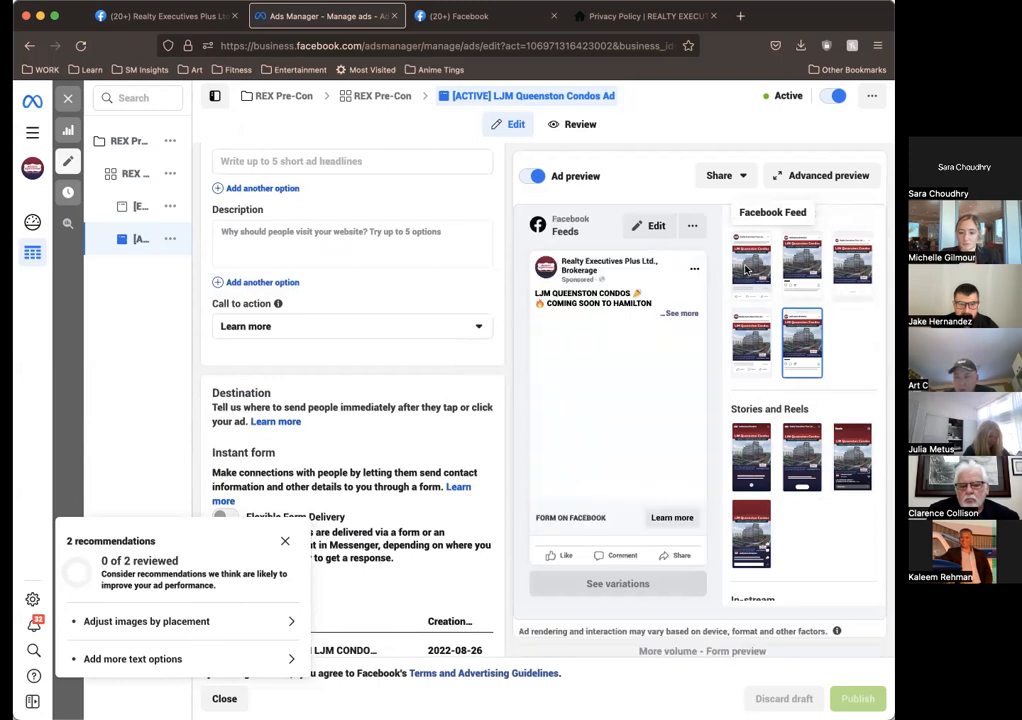
{"action": "scroll", "coordinate": [503, 447], "scroll_direction": "down", "scroll_amount": 3}
{"action": "scroll", "coordinate": [433, 470], "scroll_direction": "down", "scroll_amount": 6}
{"action": "scroll", "coordinate": [433, 470], "scroll_direction": "up", "scroll_amount": 5}
{"action": "scroll", "coordinate": [433, 470], "scroll_direction": "up", "scroll_amount": 3}
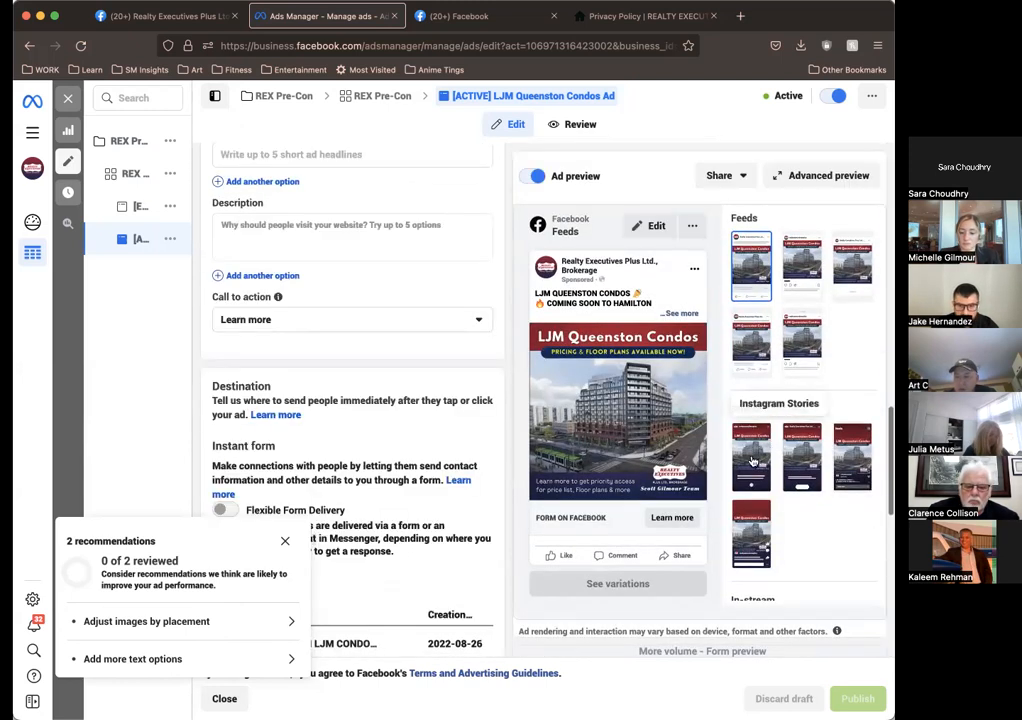
Step: Compare the ad's Stories and Reels previews with its feed previews once more, ending on the Facebook feed
{"action": "left_click", "coordinate": [751, 457]}
{"action": "left_click", "coordinate": [808, 458]}
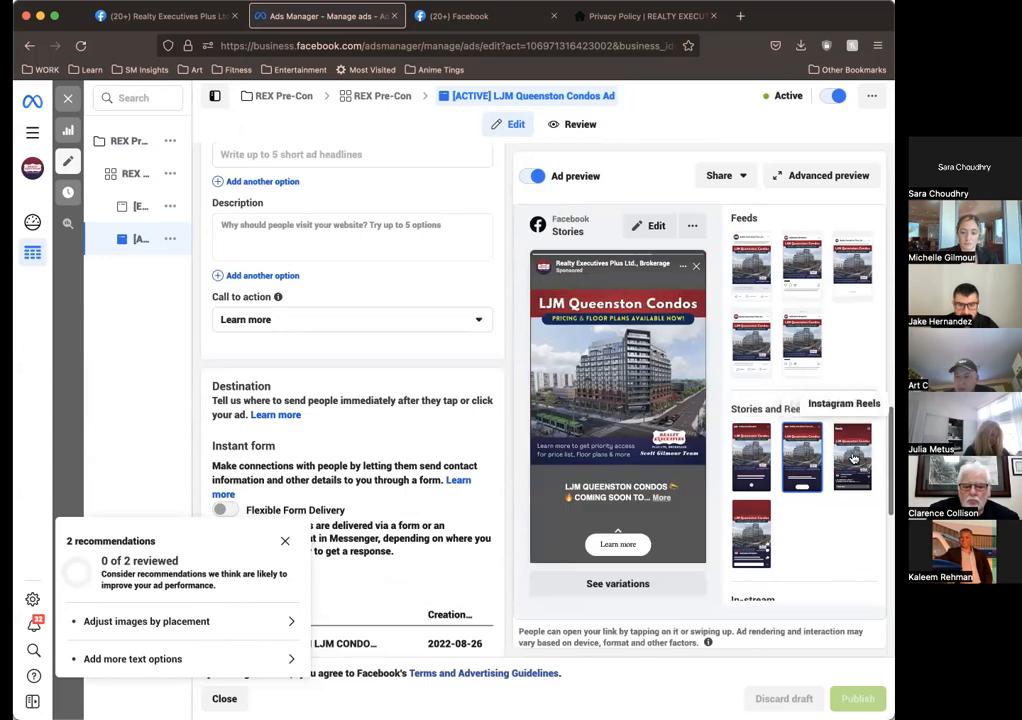
{"action": "left_click", "coordinate": [852, 458]}
{"action": "left_click", "coordinate": [808, 458]}
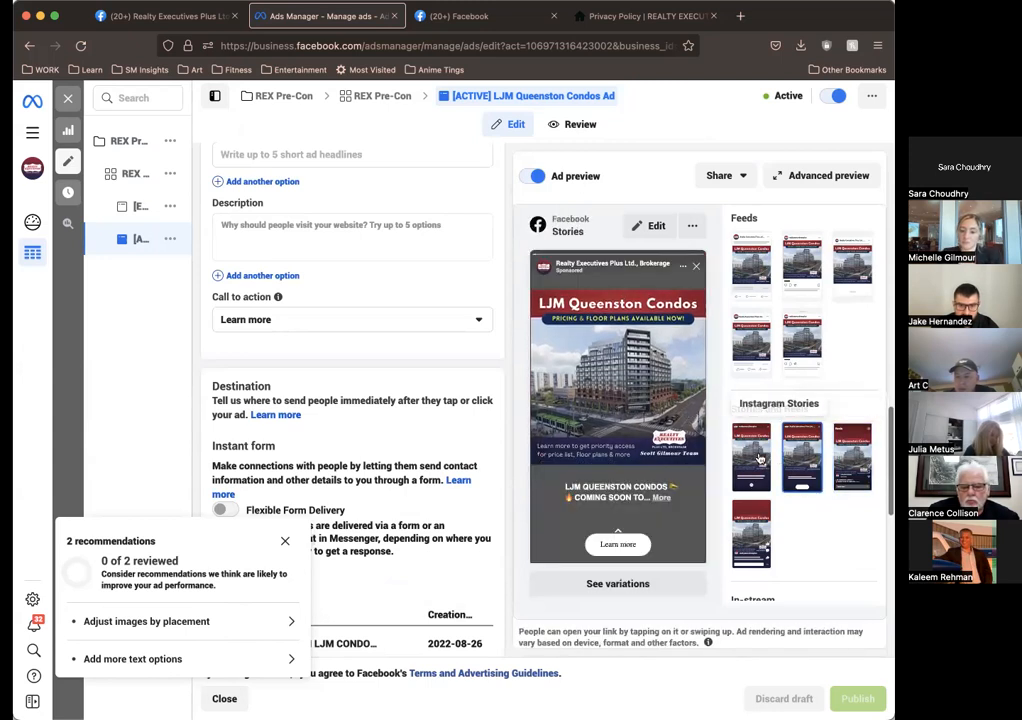
{"action": "left_click", "coordinate": [751, 457]}
{"action": "left_click", "coordinate": [751, 533]}
{"action": "left_click", "coordinate": [751, 340]}
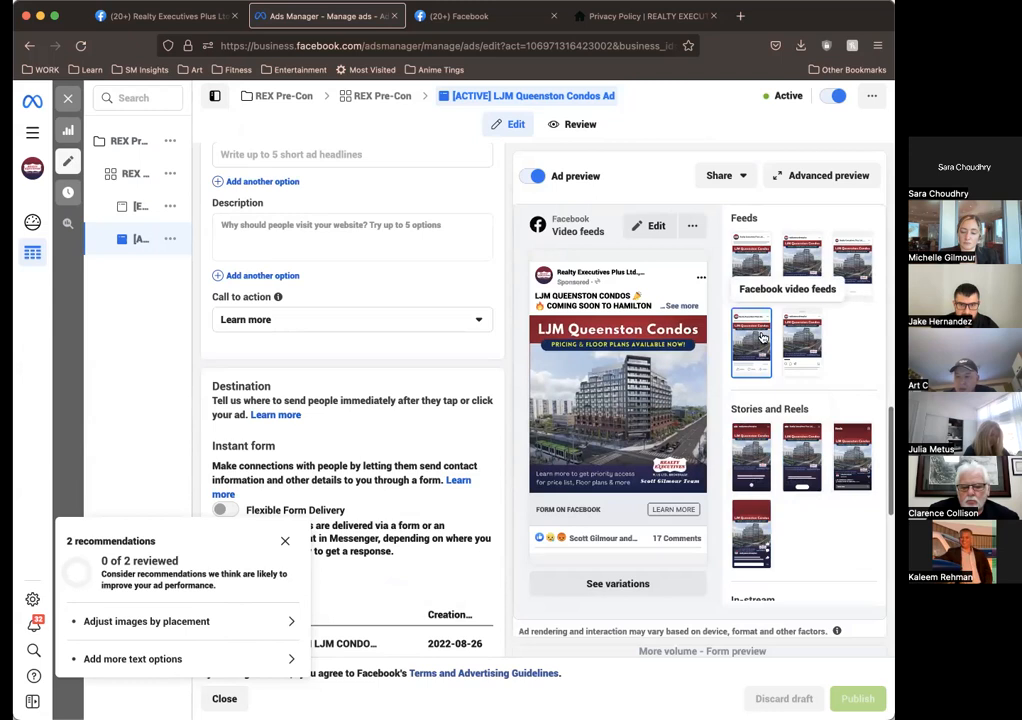
{"action": "left_click", "coordinate": [802, 340]}
{"action": "left_click", "coordinate": [808, 250]}
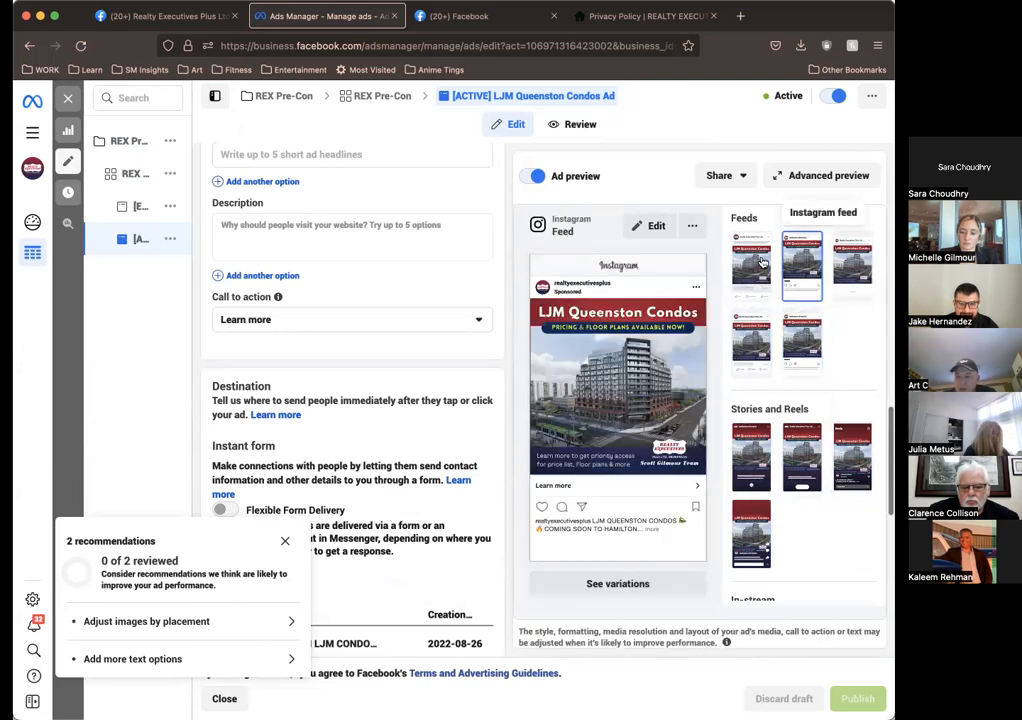
{"action": "left_click", "coordinate": [751, 263]}
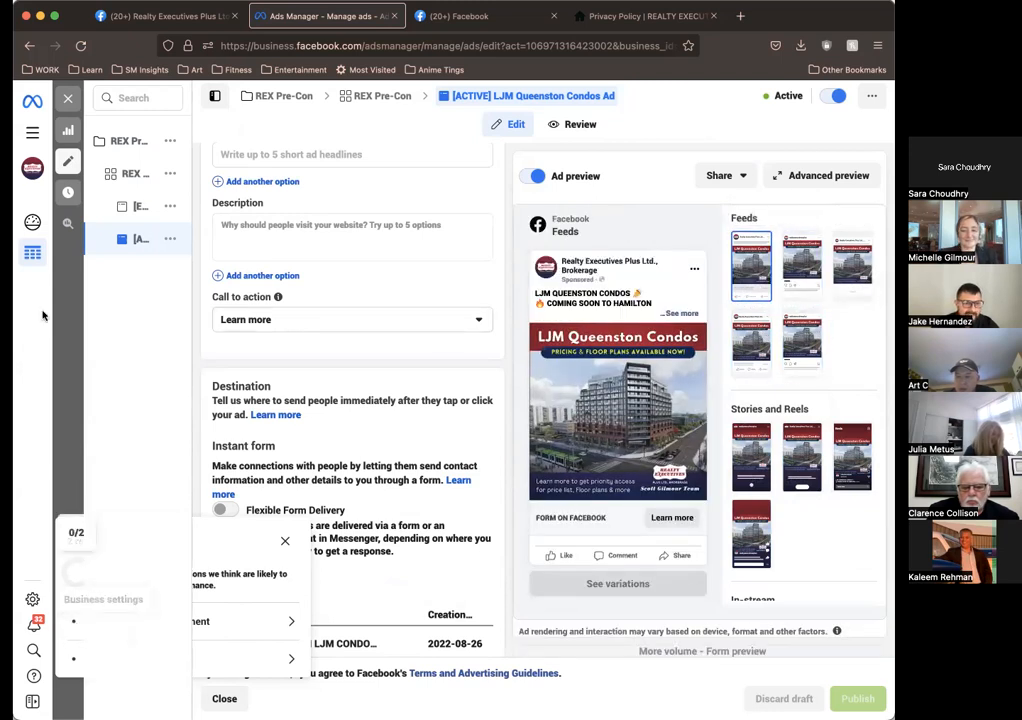
Step: Review the active ad's instant form list, selected form and form preview
{"action": "mouse_move", "coordinate": [130, 212]}
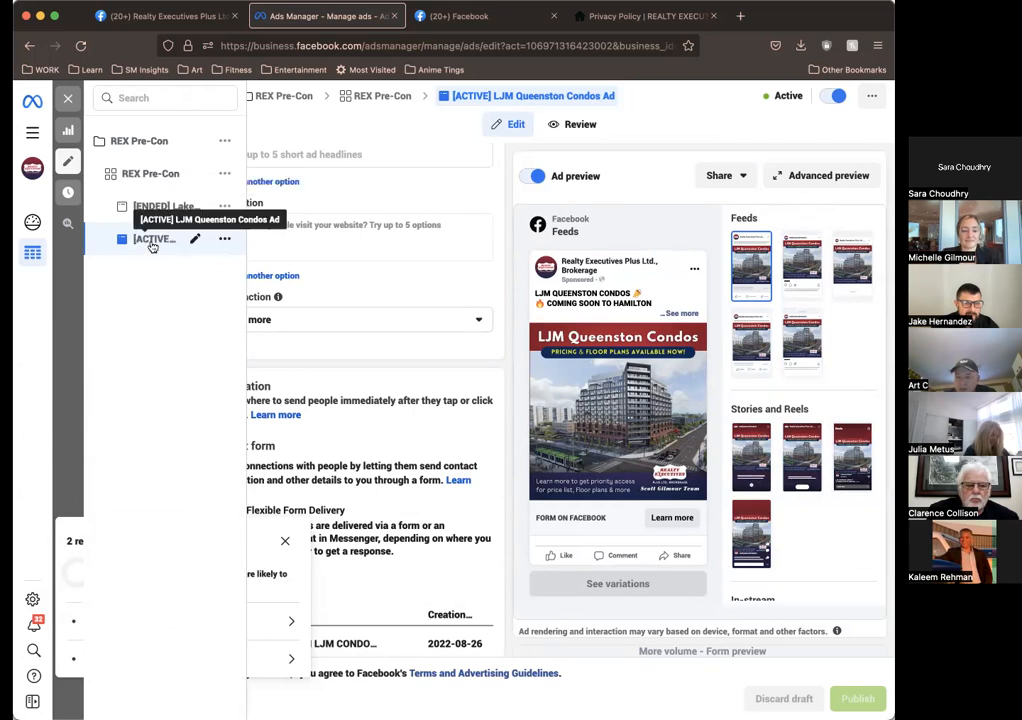
{"action": "scroll", "coordinate": [440, 427], "scroll_direction": "down", "scroll_amount": 5}
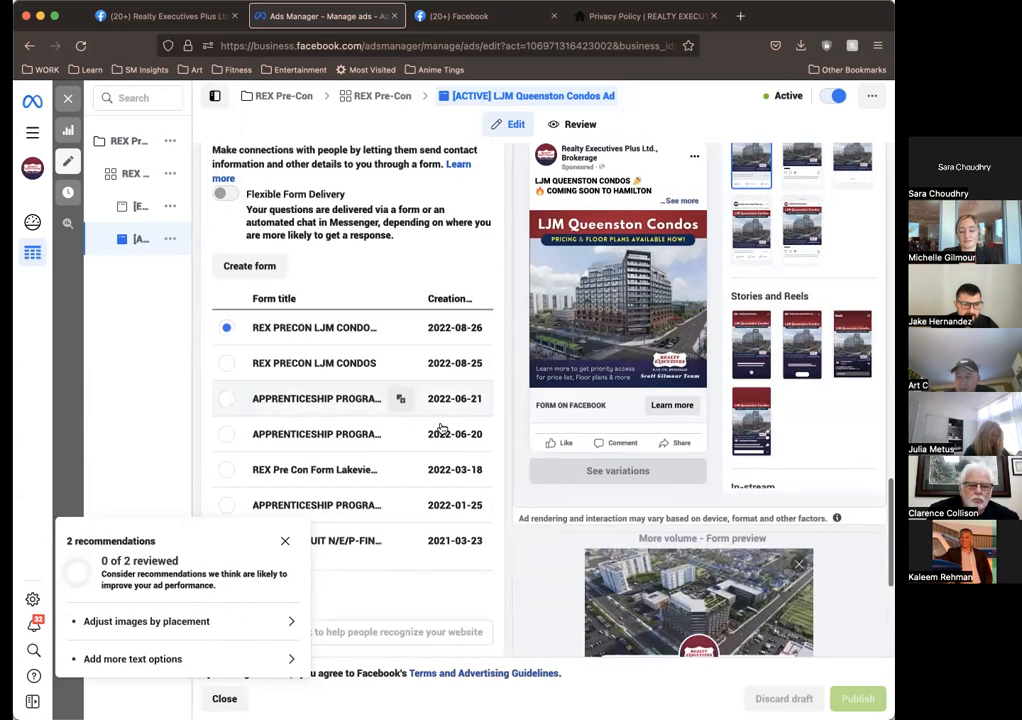
{"action": "scroll", "coordinate": [440, 424], "scroll_direction": "up", "scroll_amount": 6}
{"action": "scroll", "coordinate": [664, 464], "scroll_direction": "down", "scroll_amount": 10}
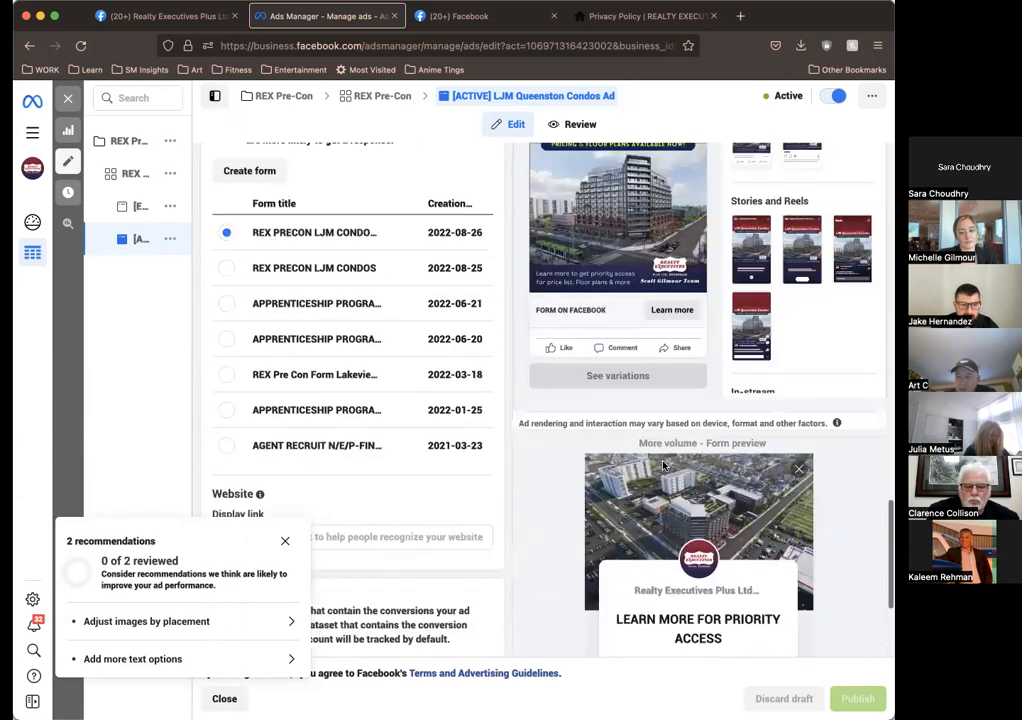
Step: Dismiss the recommendations pop-up and review the active ad's tracking settings, form preview, identity and ad setup
{"action": "scroll", "coordinate": [672, 474], "scroll_direction": "up", "scroll_amount": 2}
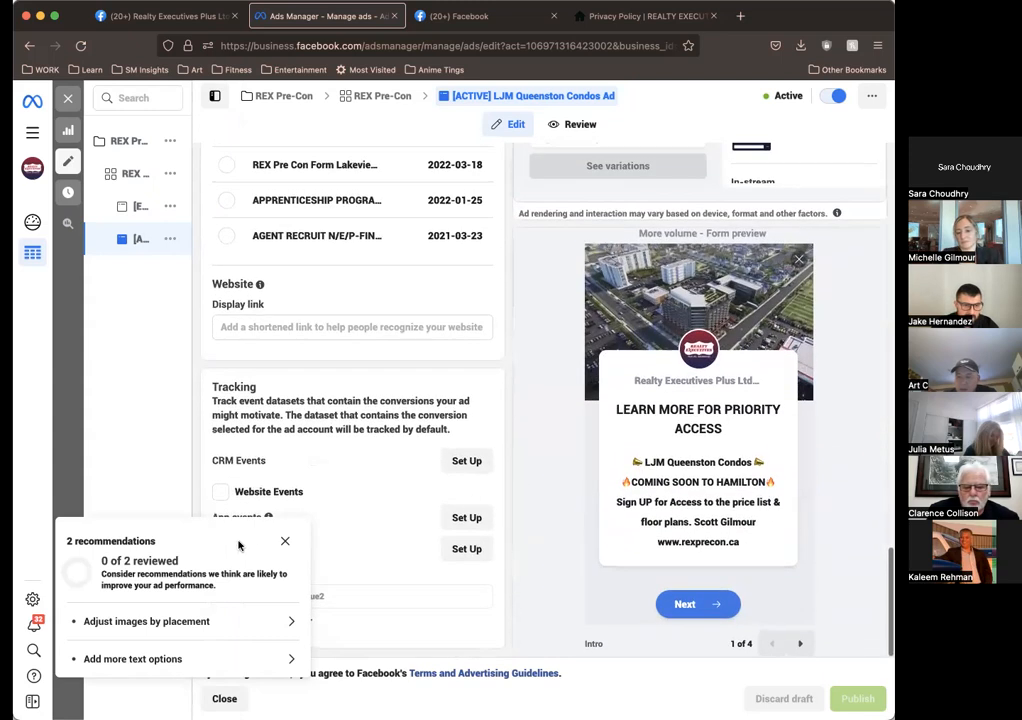
{"action": "left_click", "coordinate": [285, 541]}
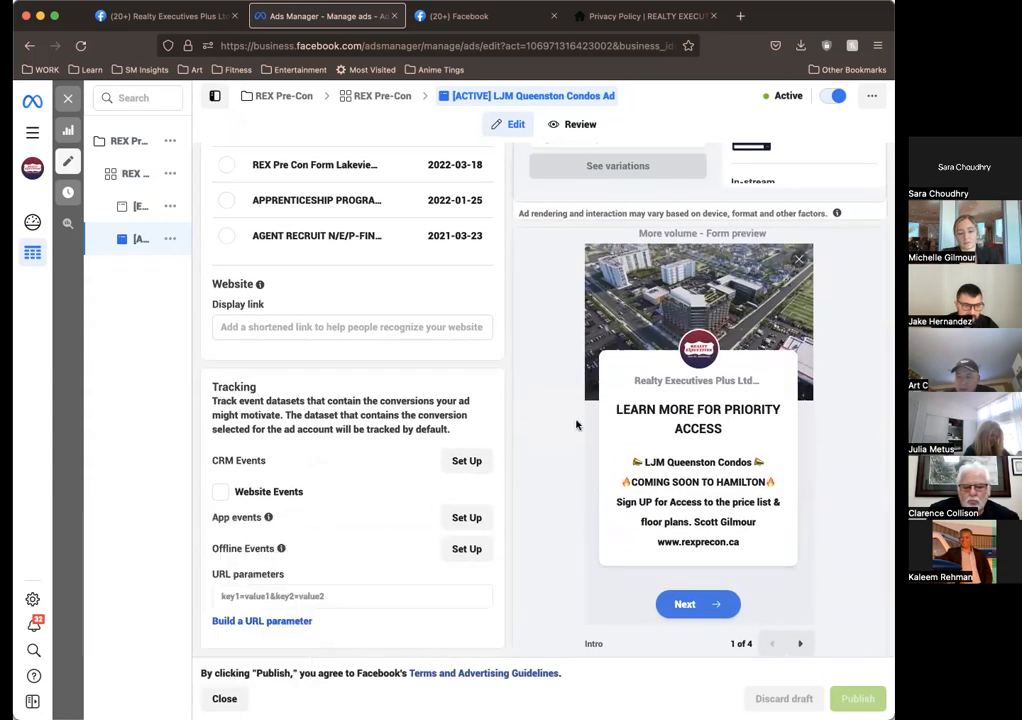
{"action": "scroll", "coordinate": [576, 425], "scroll_direction": "up", "scroll_amount": 5}
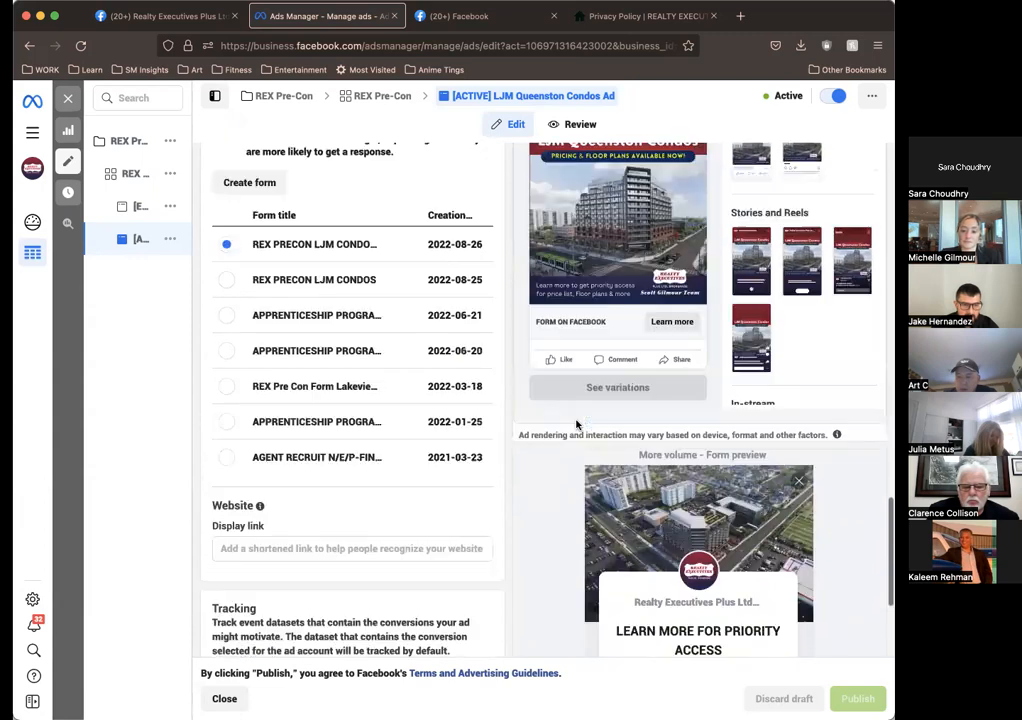
{"action": "scroll", "coordinate": [576, 425], "scroll_direction": "up", "scroll_amount": 10}
{"action": "scroll", "coordinate": [424, 293], "scroll_direction": "up", "scroll_amount": 10}
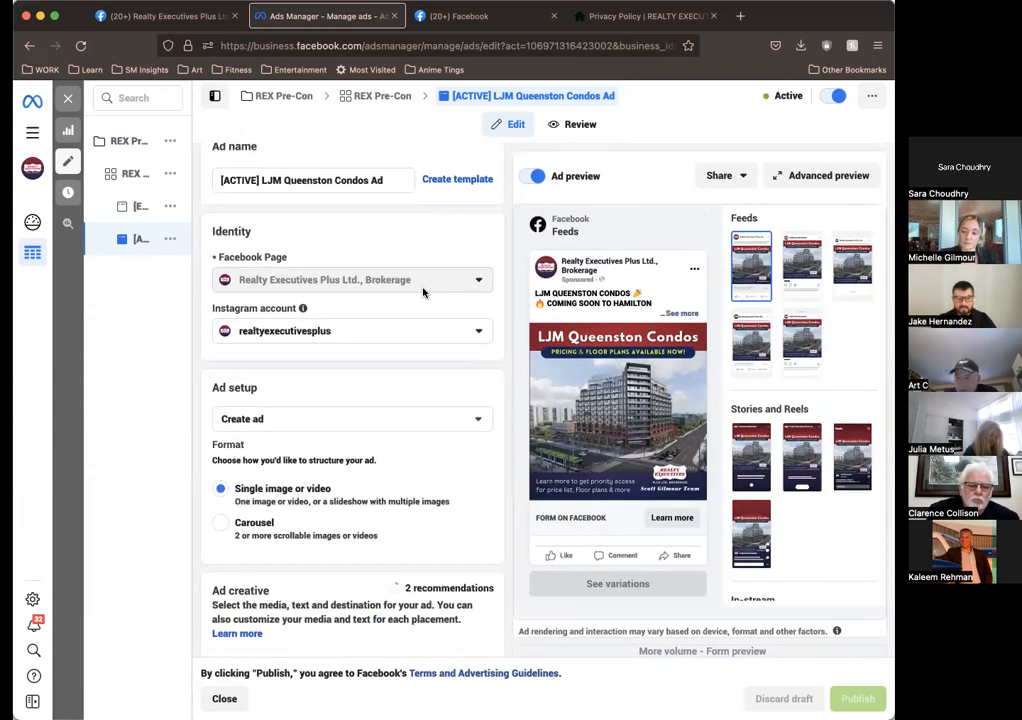
{"action": "scroll", "coordinate": [471, 467], "scroll_direction": "up", "scroll_amount": 2}
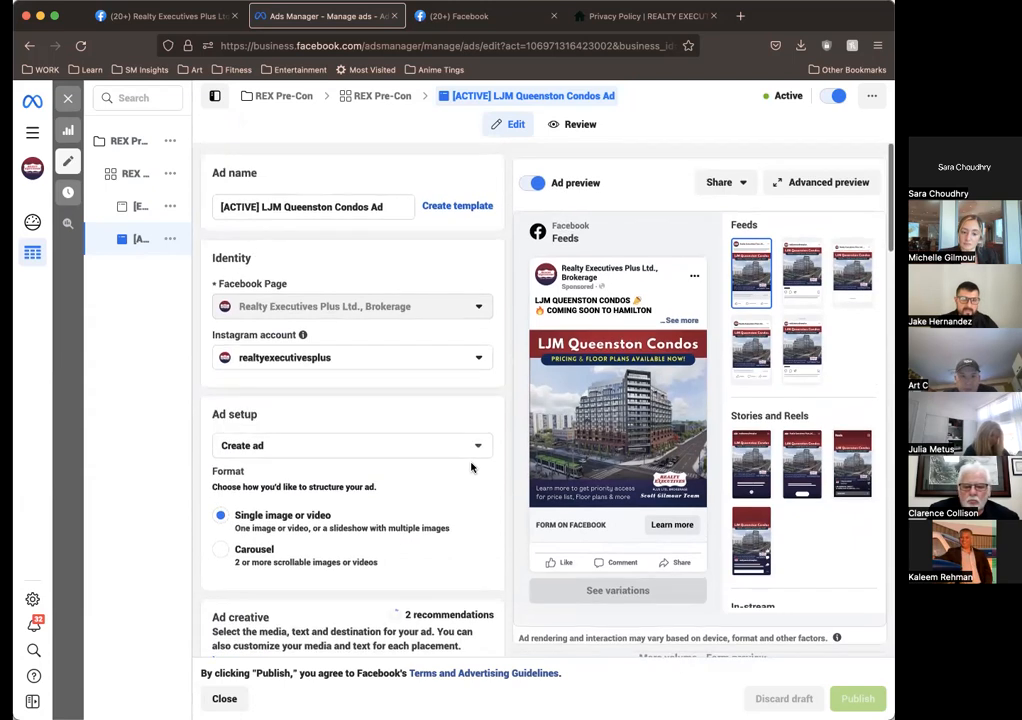
{"action": "scroll", "coordinate": [471, 465], "scroll_direction": "down", "scroll_amount": 10}
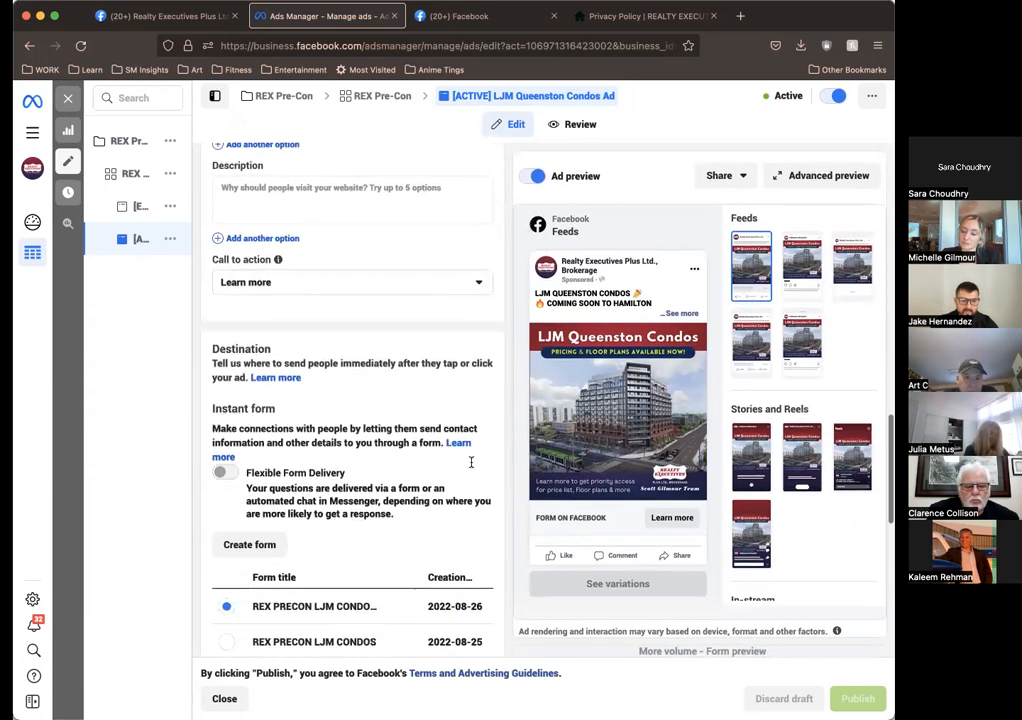
{"action": "scroll", "coordinate": [471, 462], "scroll_direction": "down", "scroll_amount": 6}
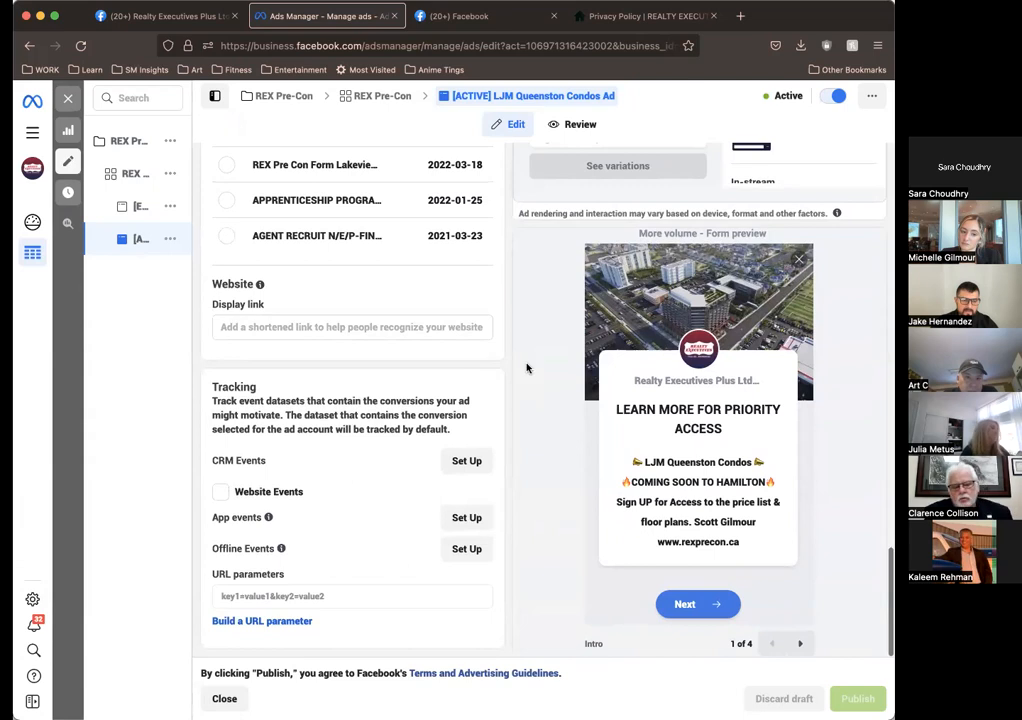
{"action": "scroll", "coordinate": [527, 368], "scroll_direction": "up", "scroll_amount": 10}
{"action": "scroll", "coordinate": [527, 368], "scroll_direction": "up", "scroll_amount": 10}
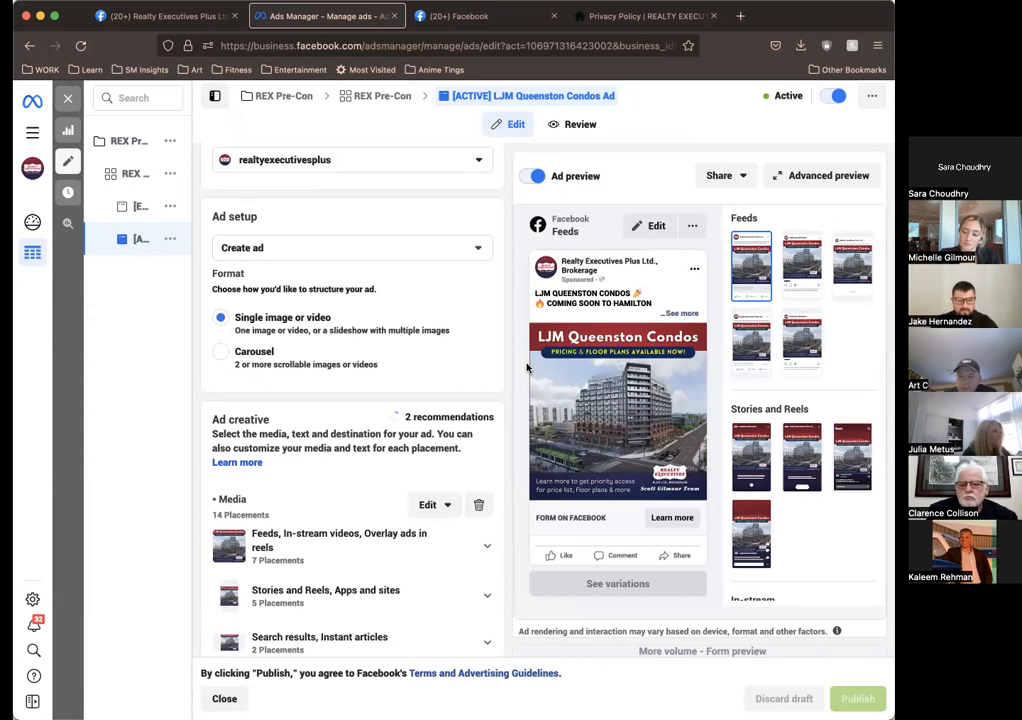
{"action": "scroll", "coordinate": [527, 368], "scroll_direction": "down", "scroll_amount": 15}
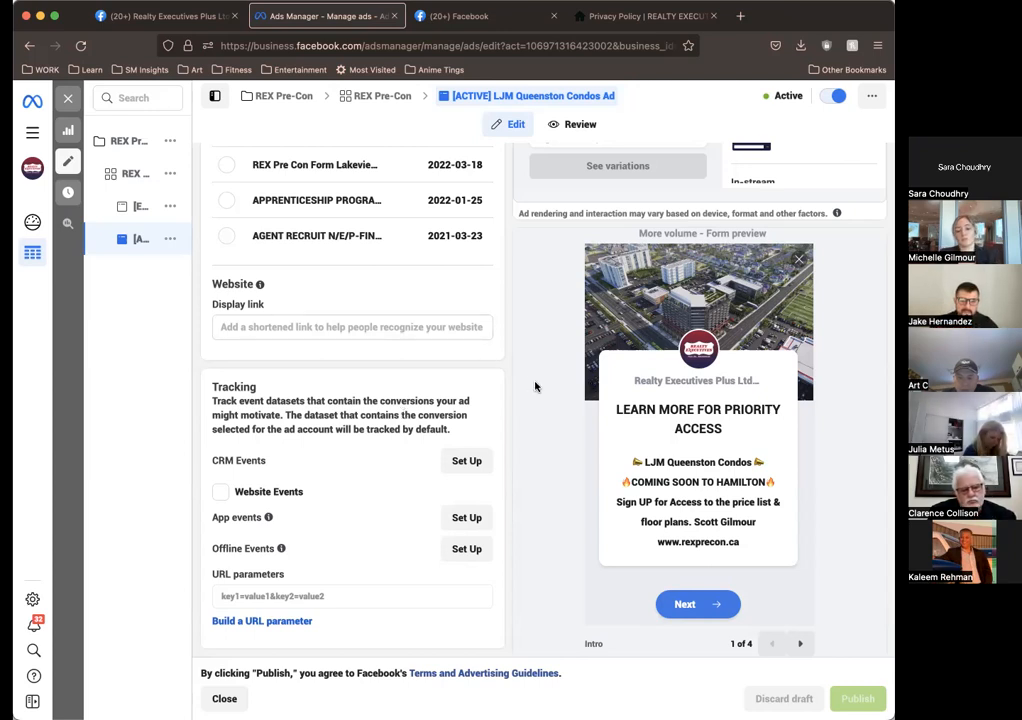
{"action": "scroll", "coordinate": [535, 386], "scroll_direction": "up", "scroll_amount": 15}
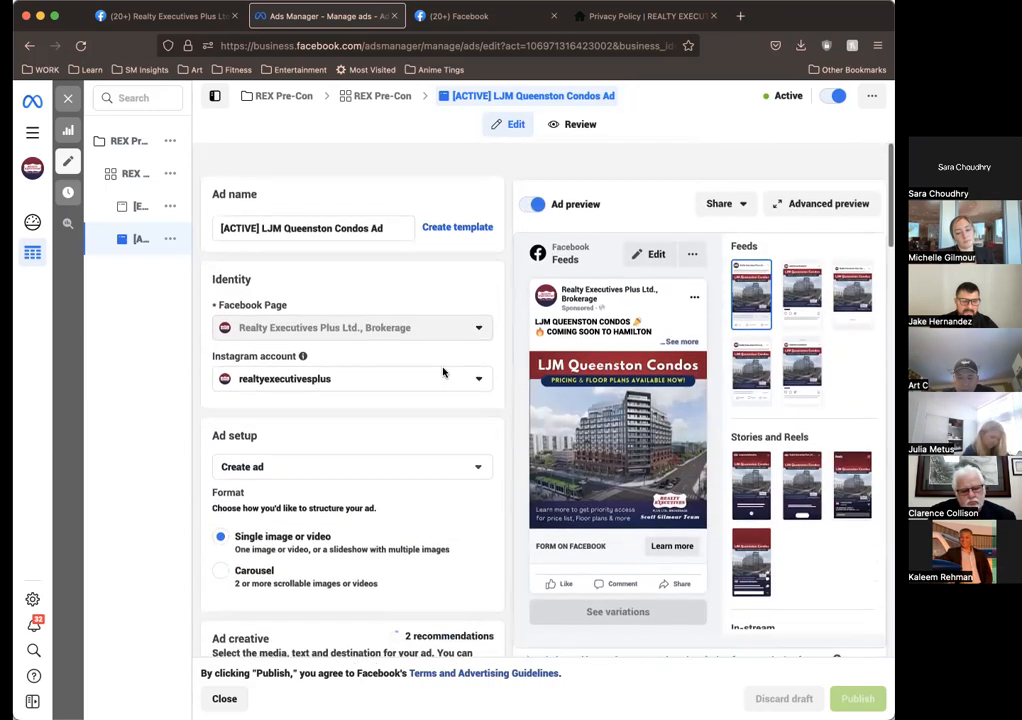
Step: Review the active ad's media placements, headline, description and call to action, and highlight its entire primary text
{"action": "mouse_move", "coordinate": [616, 488]}
{"action": "scroll", "coordinate": [480, 393], "scroll_direction": "down", "scroll_amount": 5}
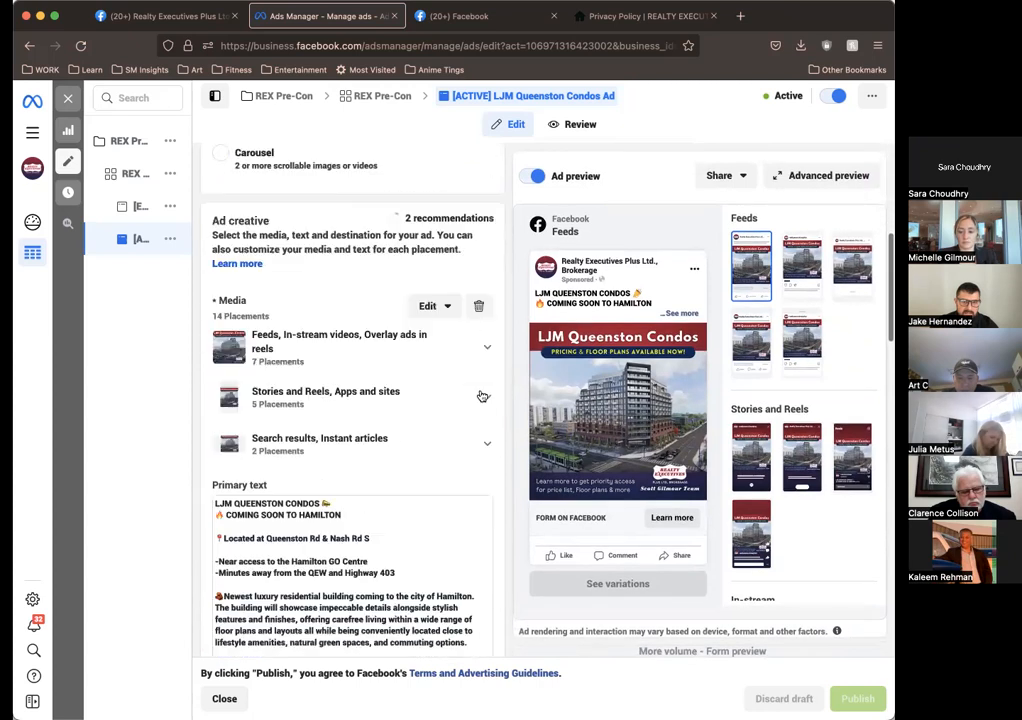
{"action": "scroll", "coordinate": [481, 396], "scroll_direction": "down", "scroll_amount": 10}
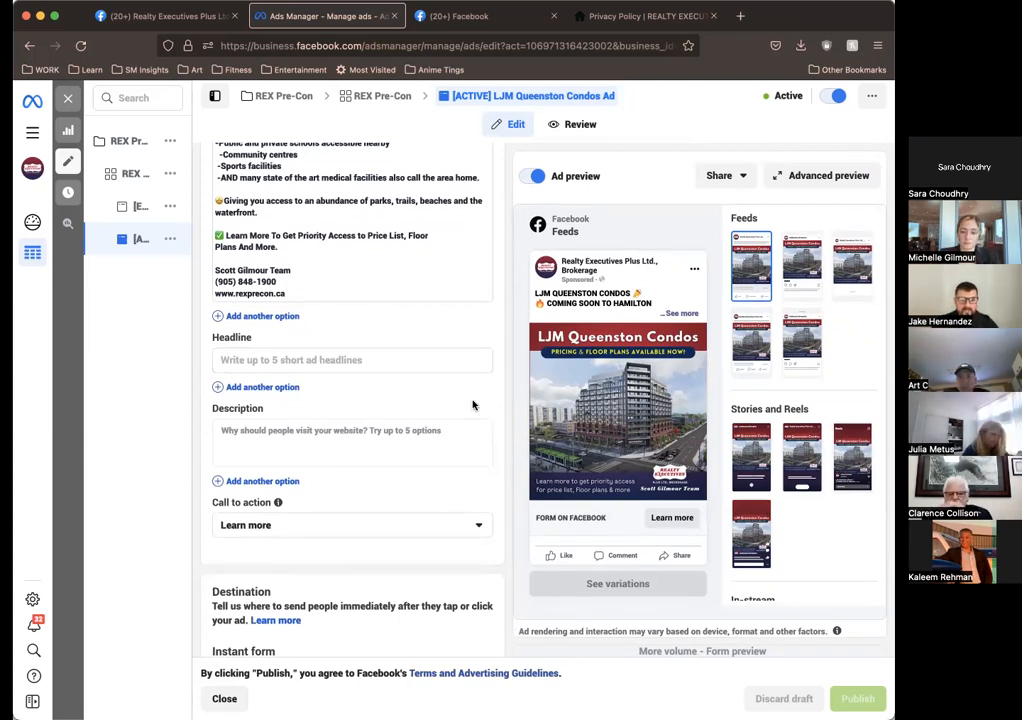
{"action": "scroll", "coordinate": [398, 354], "scroll_direction": "up", "scroll_amount": 3}
{"action": "scroll", "coordinate": [398, 354], "scroll_direction": "up", "scroll_amount": 3}
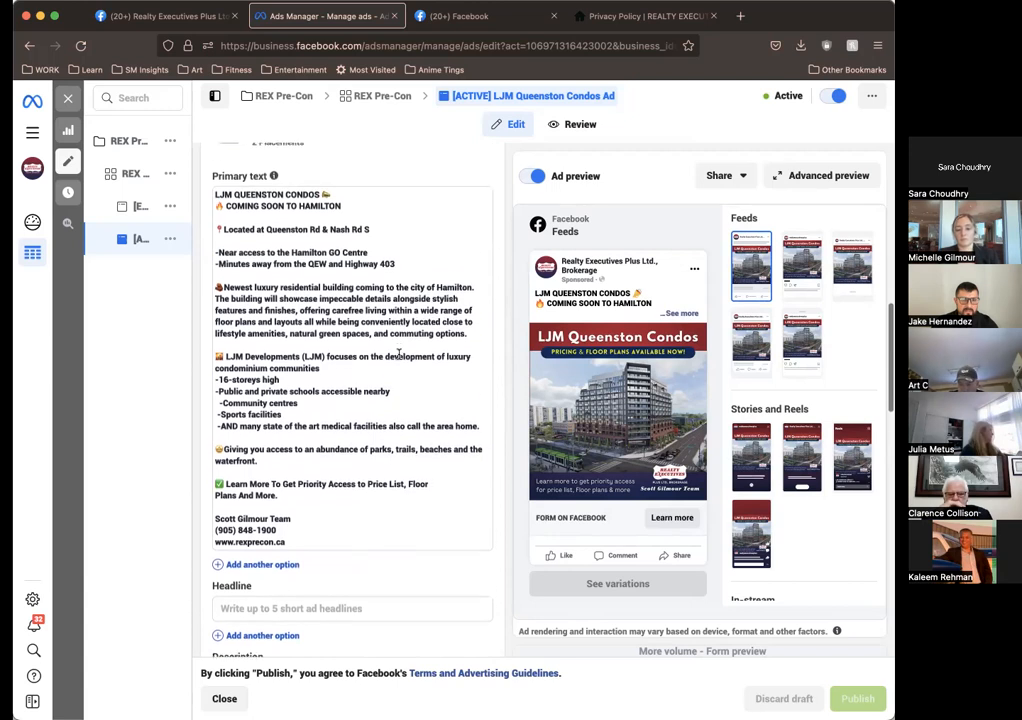
{"action": "left_click_drag", "start_coordinate": [316, 546], "coordinate": [213, 197]}
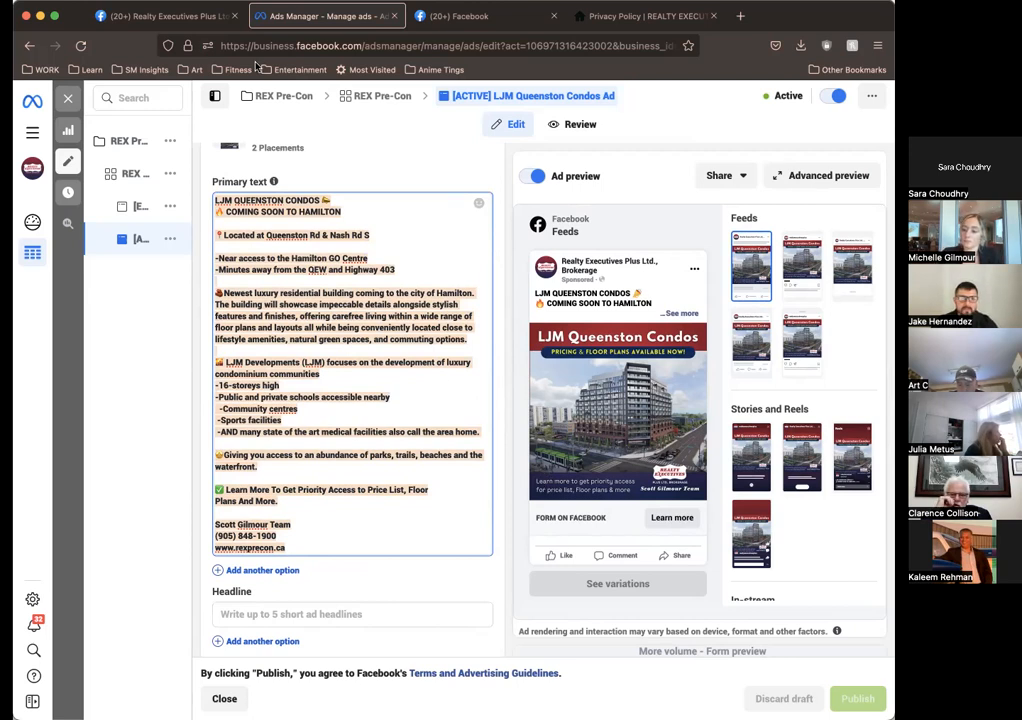
Step: Switch to the Facebook Ad Center page and open the Front Desk profile
{"action": "left_click", "coordinate": [447, 28]}
{"action": "left_click", "coordinate": [310, 18]}
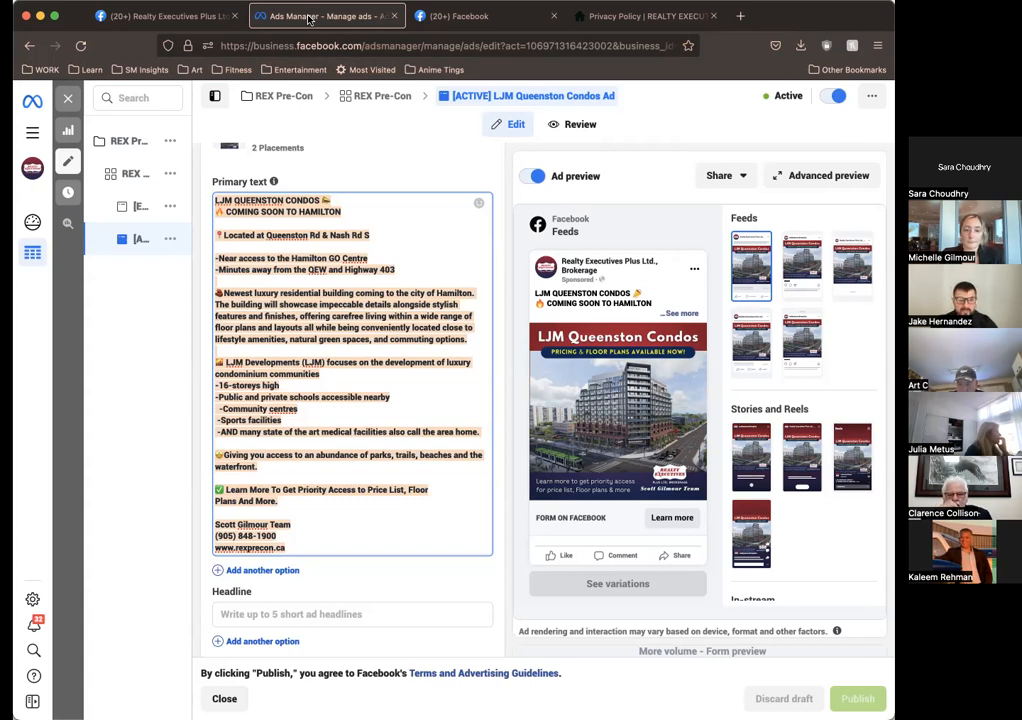
{"action": "left_click", "coordinate": [165, 17]}
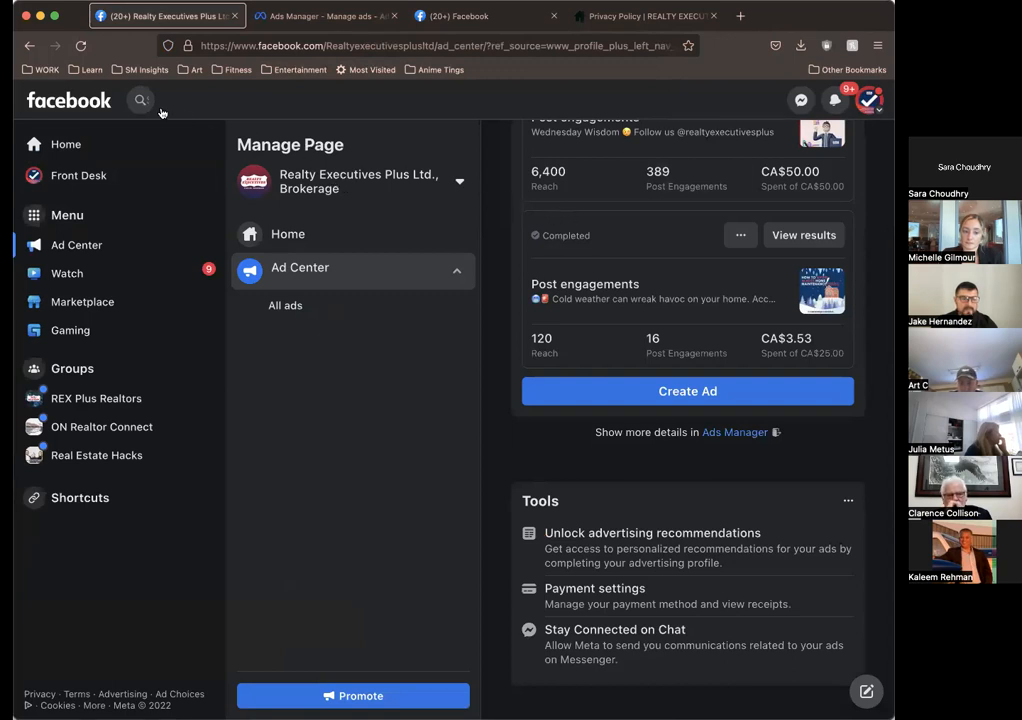
{"action": "left_click", "coordinate": [97, 175]}
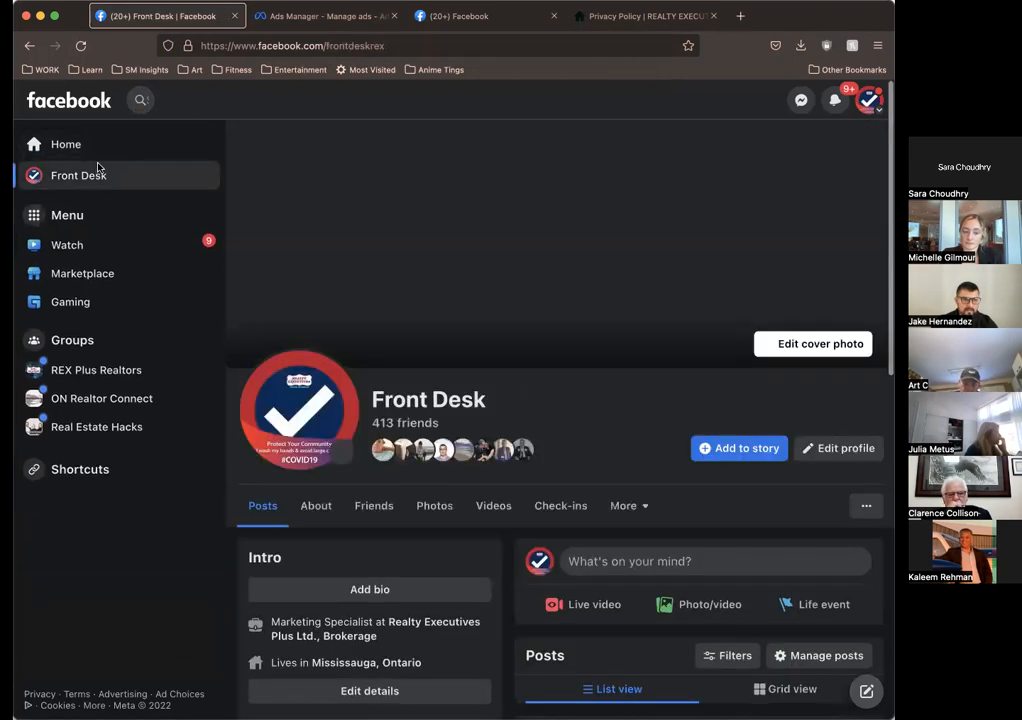
Step: Search Facebook for Realty Executives Plus Ltd., Brokerage and open the brokerage's Page
{"action": "left_click", "coordinate": [145, 99]}
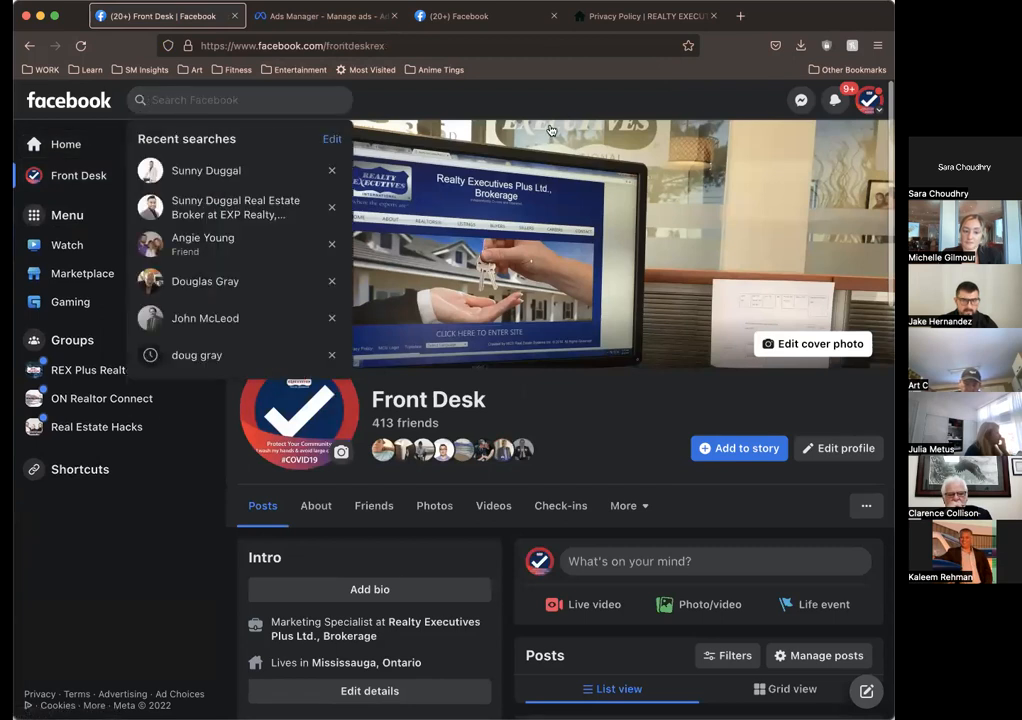
{"action": "left_click", "coordinate": [869, 99]}
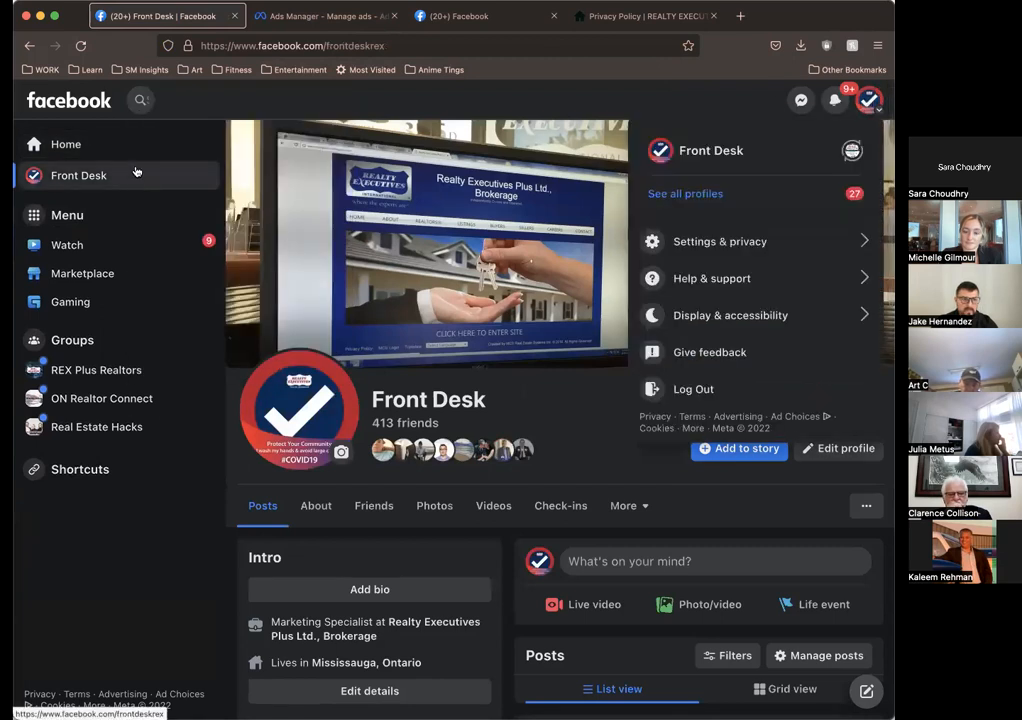
{"action": "left_click", "coordinate": [141, 100]}
{"action": "type", "text": "real"}
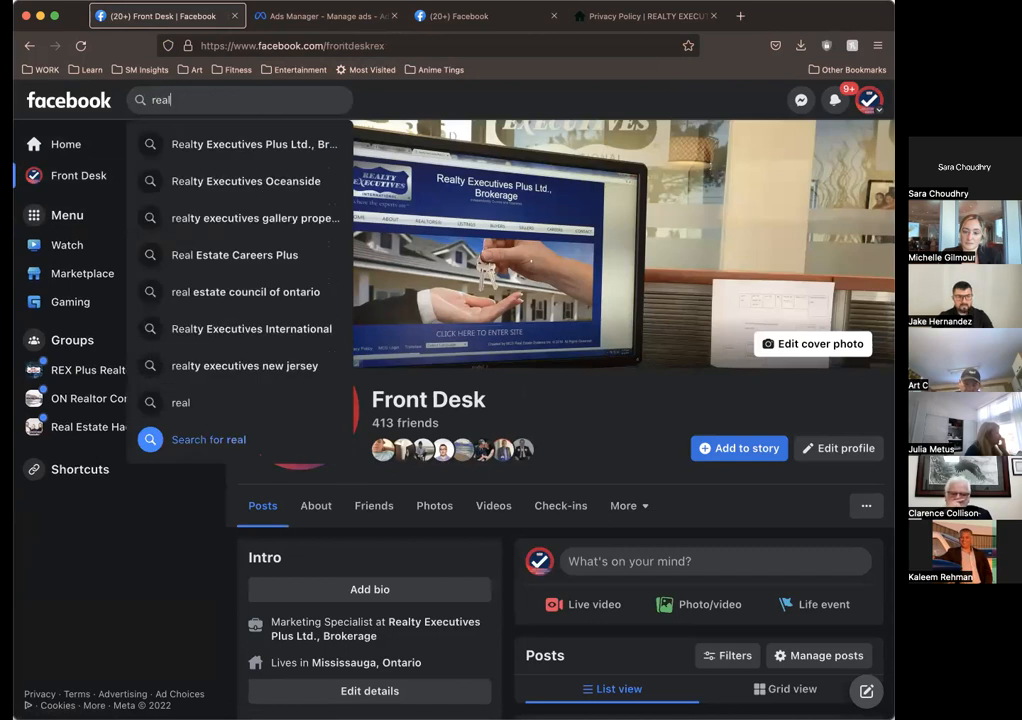
{"action": "left_click", "coordinate": [250, 145]}
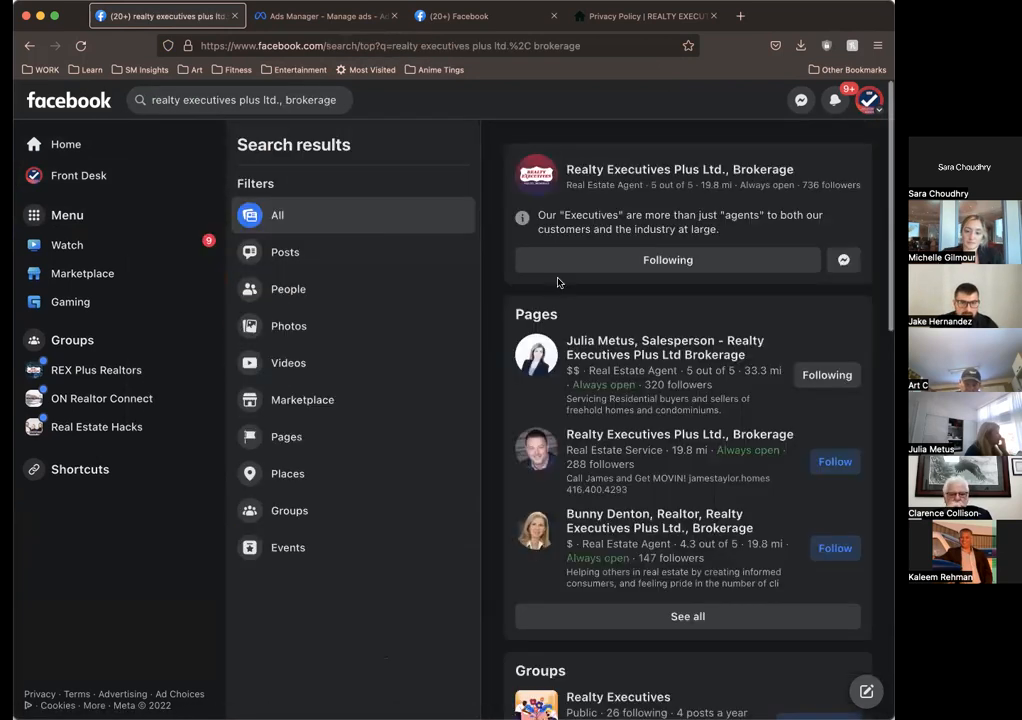
{"action": "left_click", "coordinate": [643, 175]}
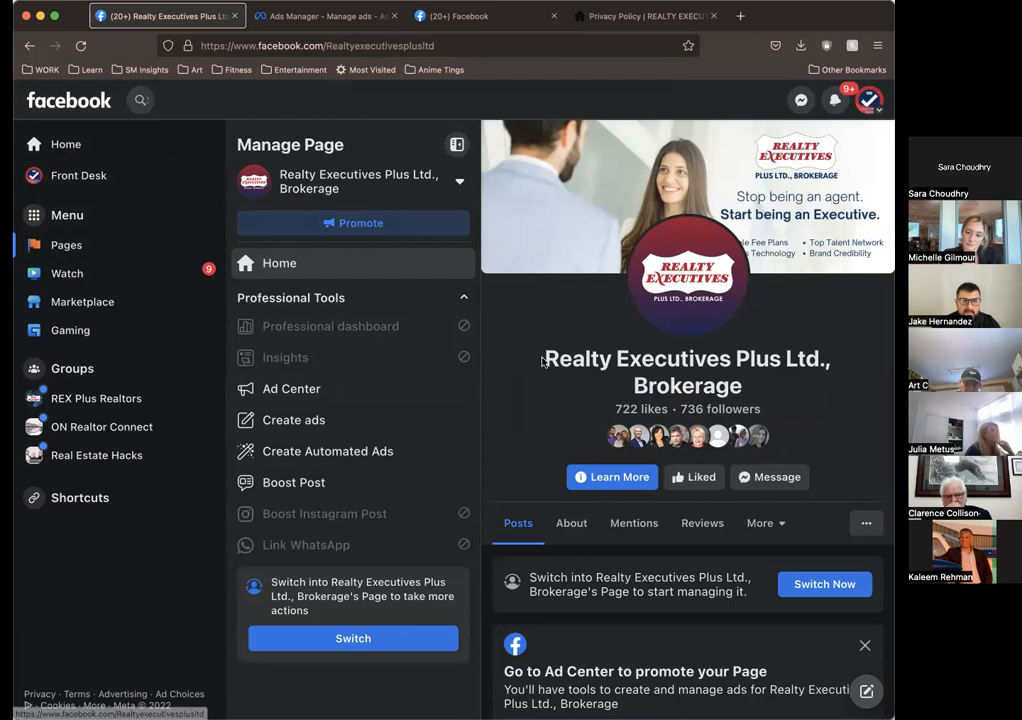
Step: Log out of the Front Desk account and log in to Facebook with another saved account's e-mail and password
{"action": "left_click", "coordinate": [870, 103]}
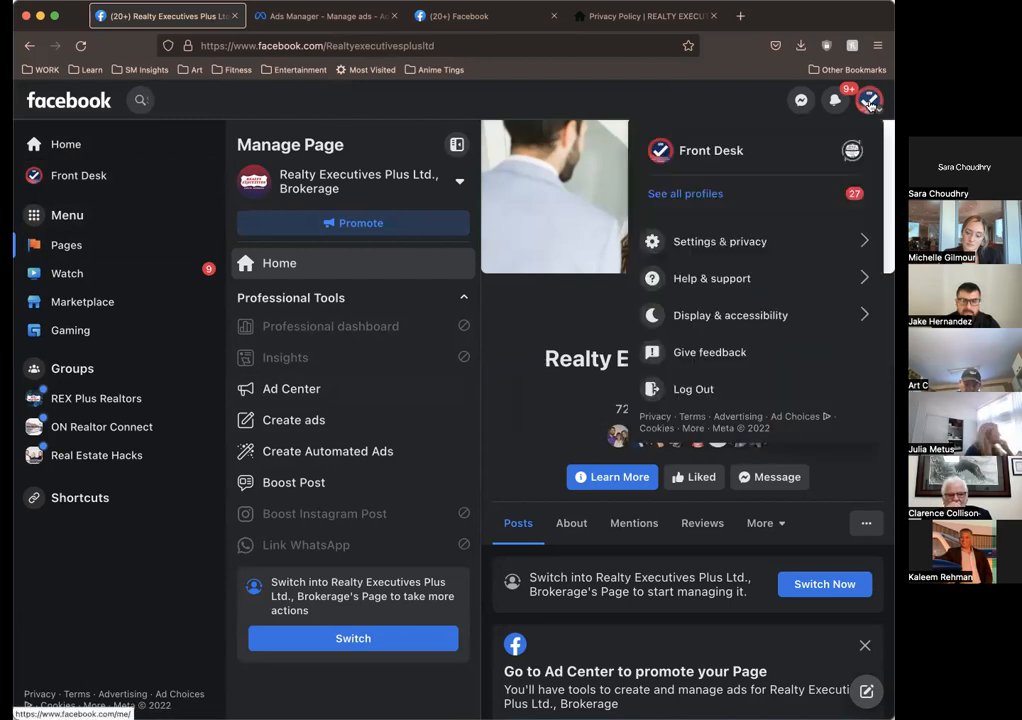
{"action": "left_click", "coordinate": [680, 388]}
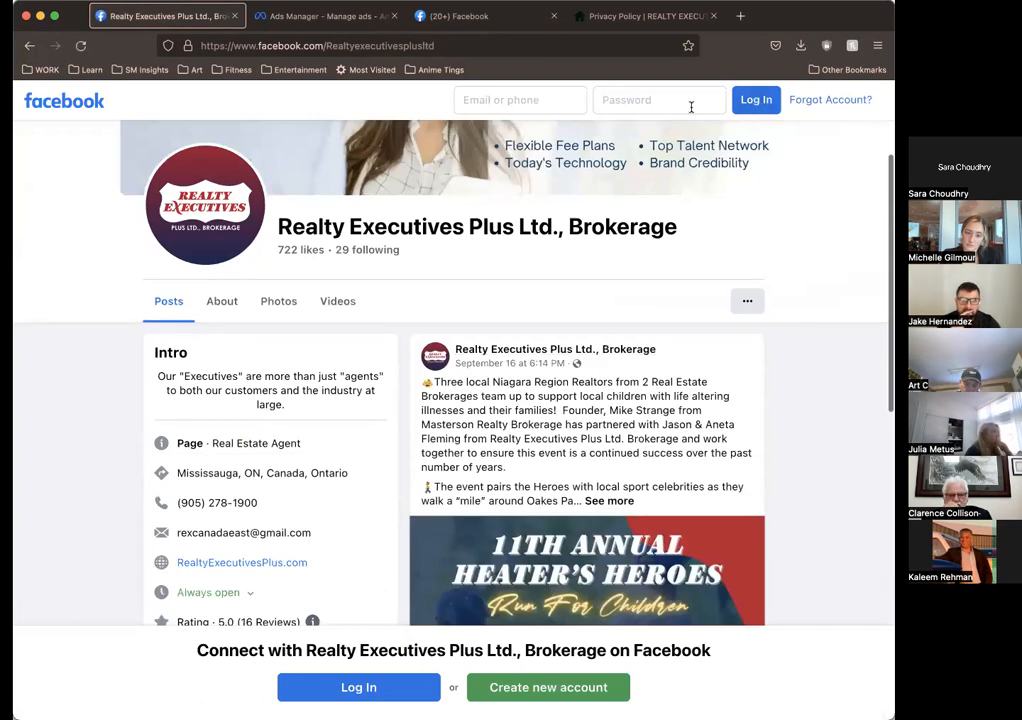
{"action": "left_click", "coordinate": [752, 104]}
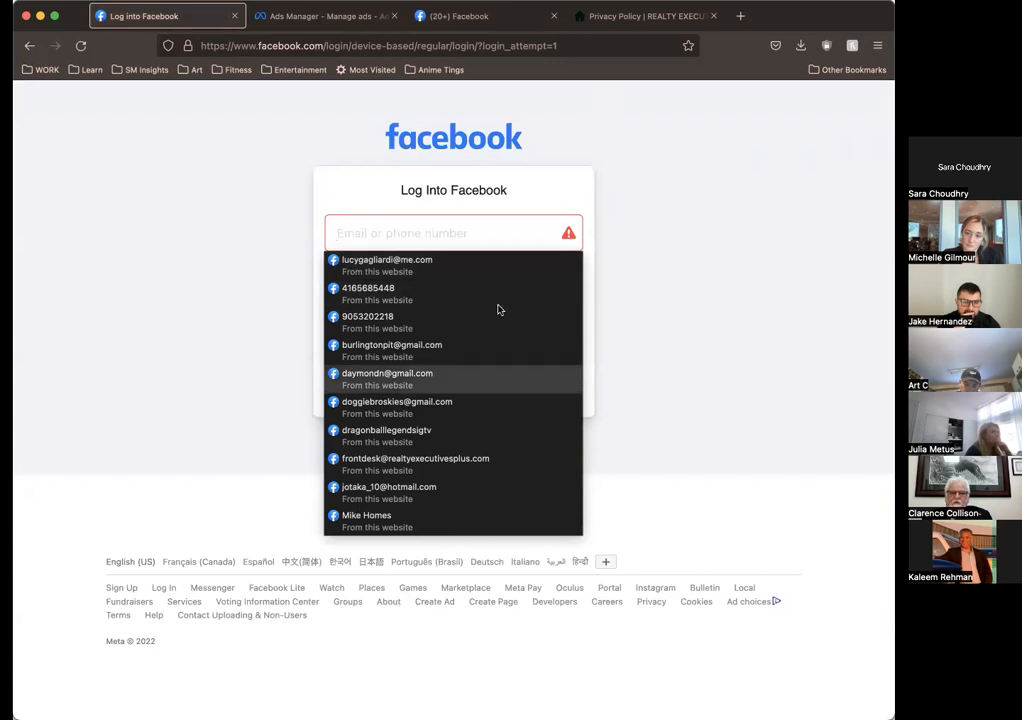
{"action": "scroll", "coordinate": [543, 415], "scroll_direction": "down", "scroll_amount": 4}
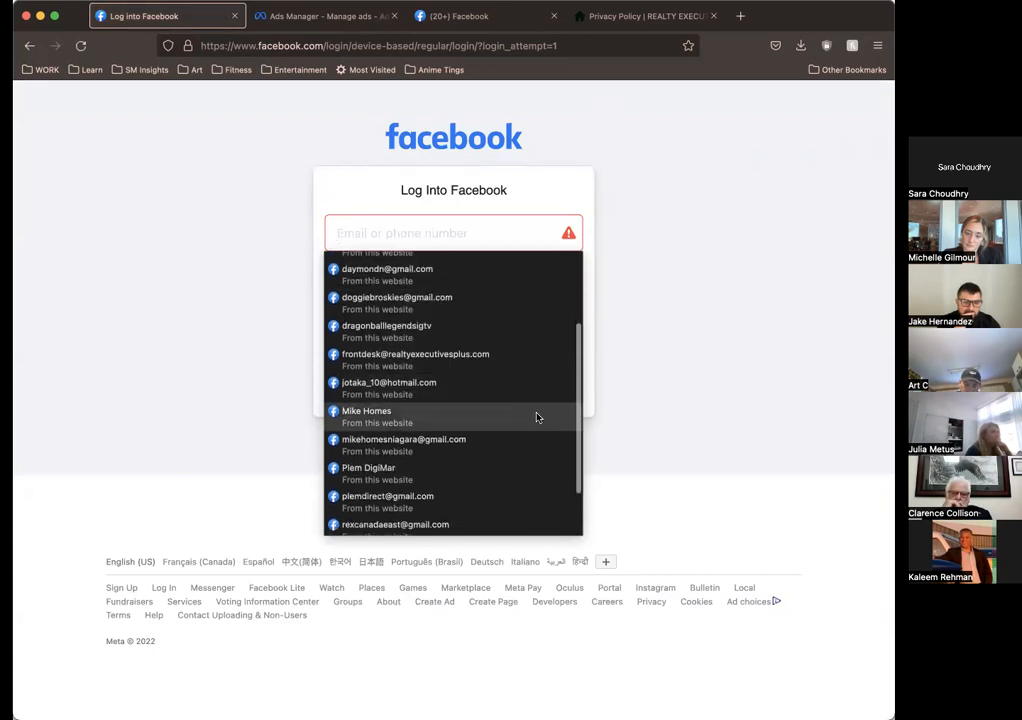
{"action": "left_click", "coordinate": [507, 395]}
{"action": "left_click", "coordinate": [486, 362]}
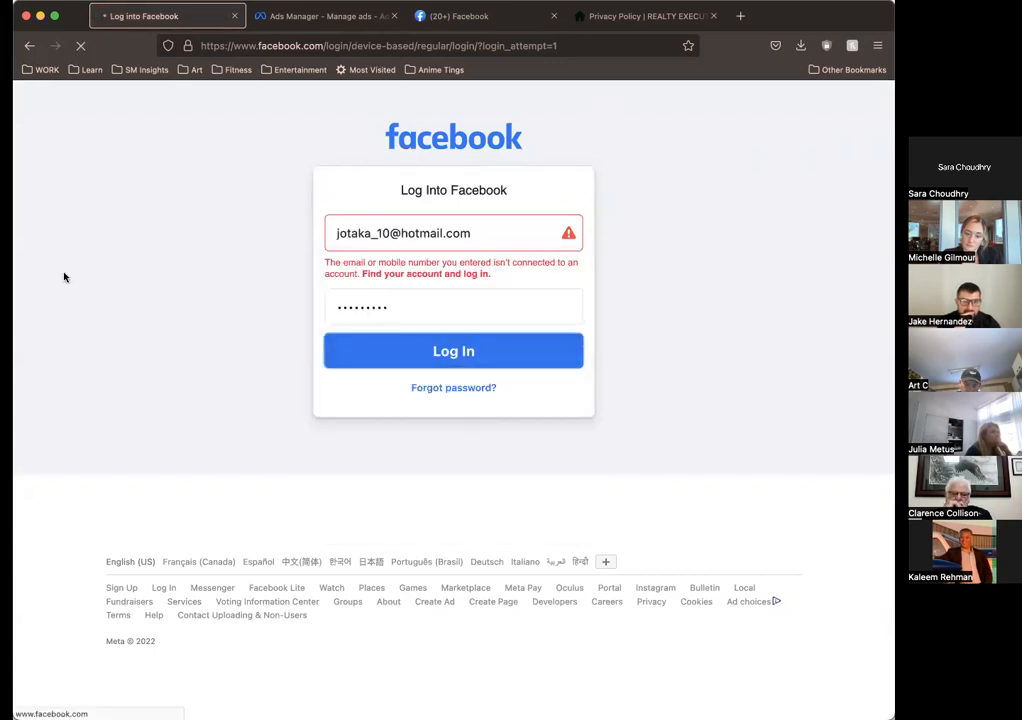